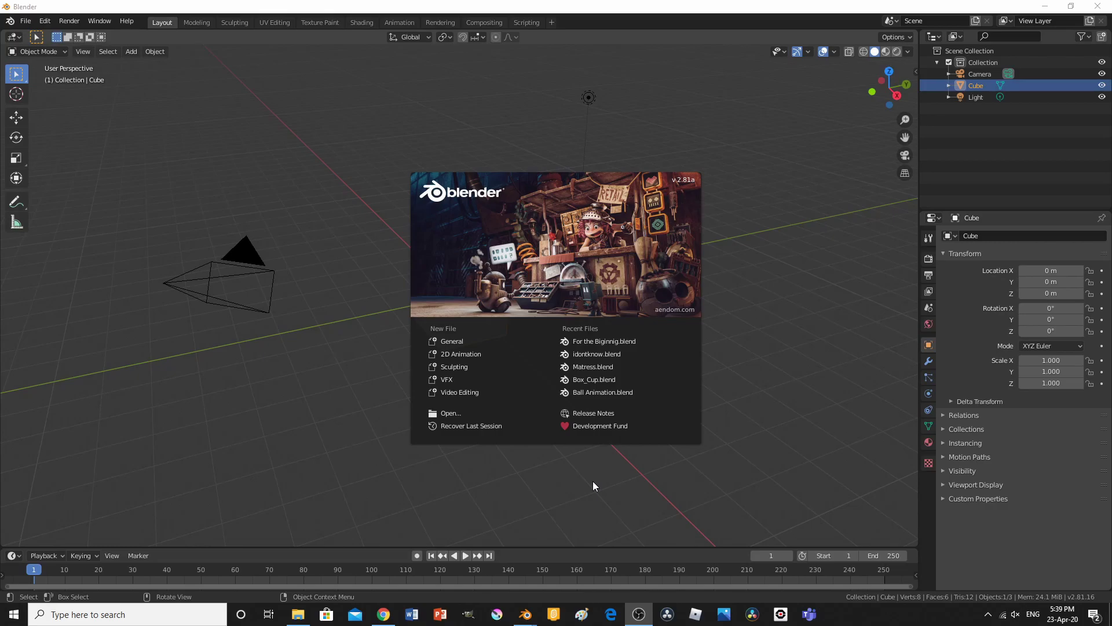
- Review the rendered 0001.png image, then close the image preview
mouse_move(527, 609)
click(541, 571)
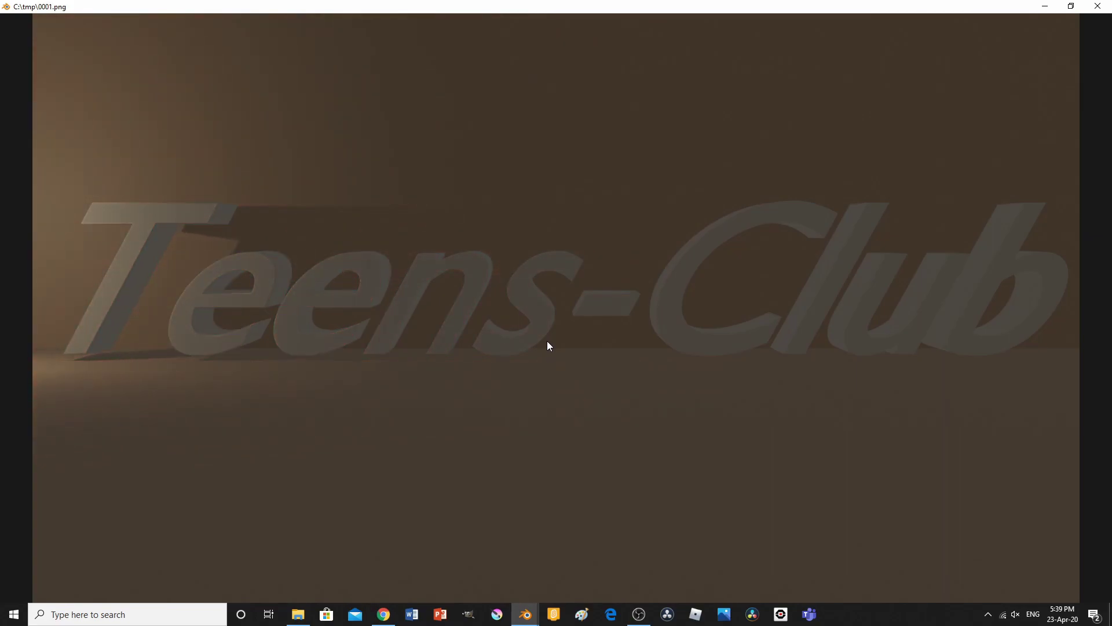
click(1097, 6)
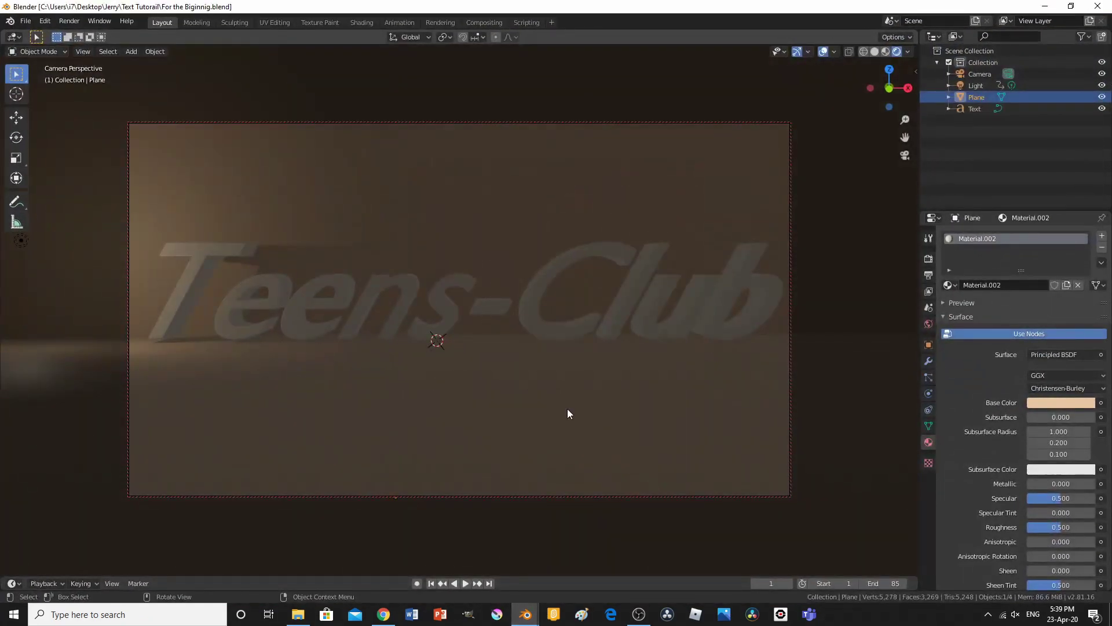
- Preview the finished scene through the camera, play the light animation, then rewind to frame 1
middle_drag(568, 408, 490, 324)
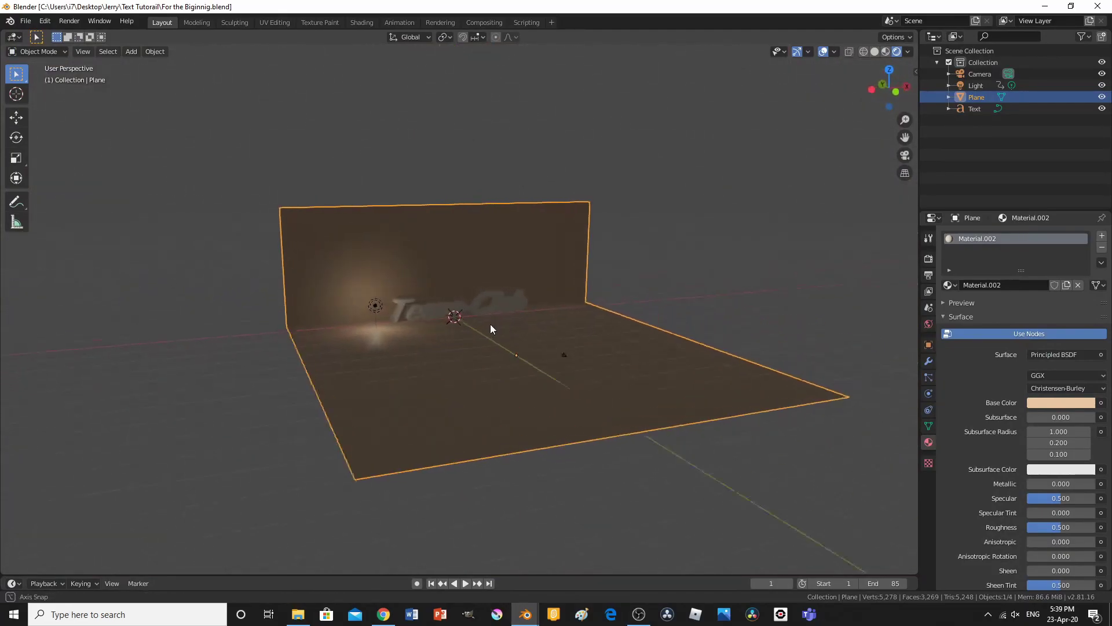
key(KP_0)
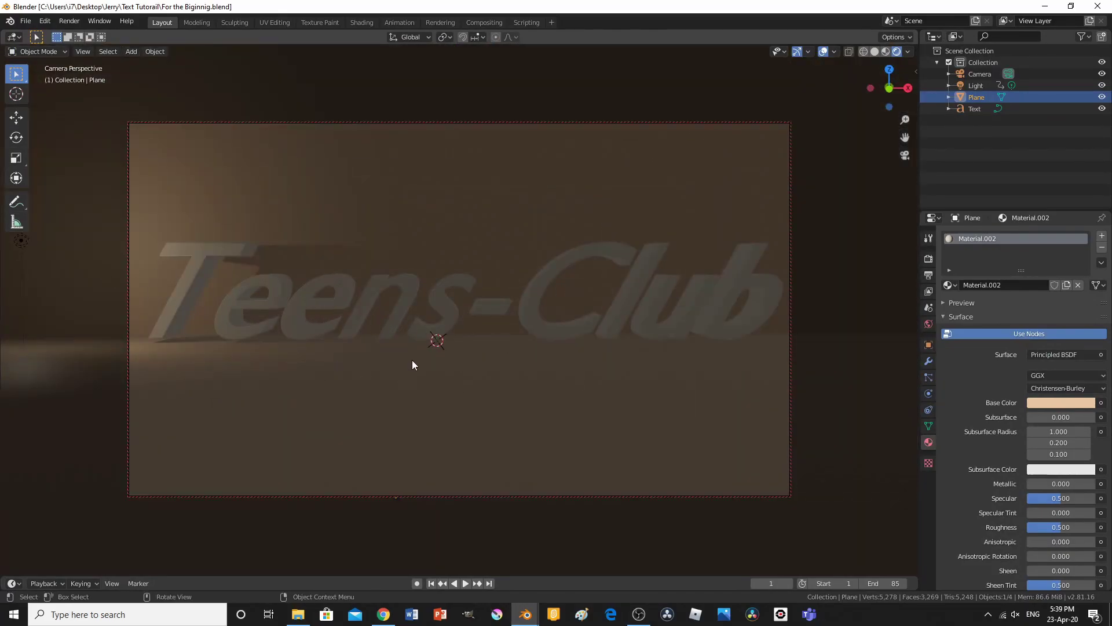
key(space)
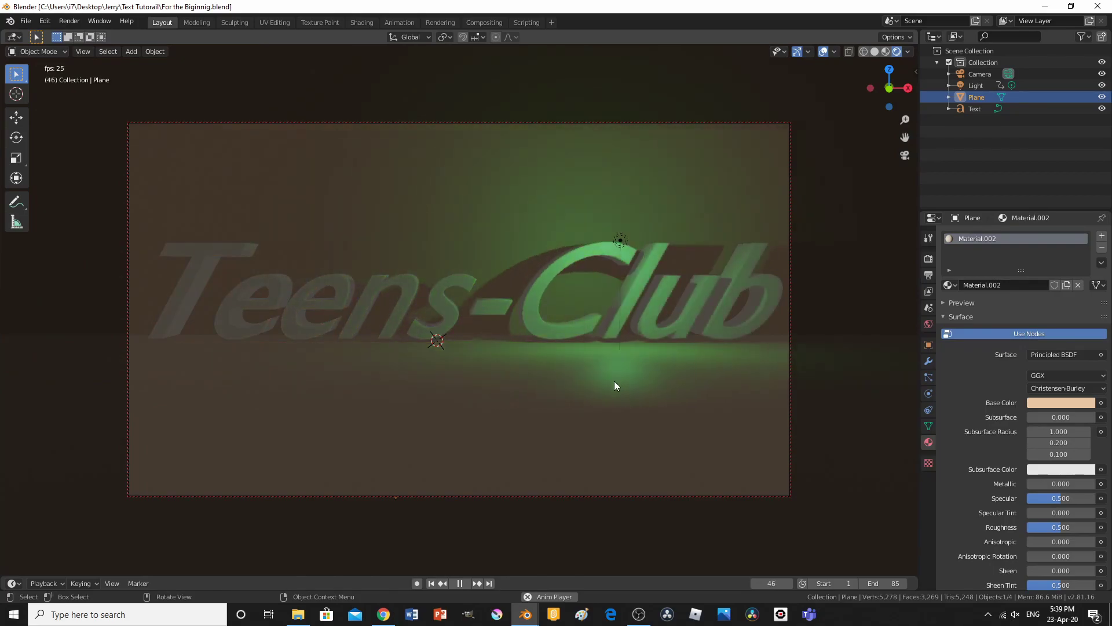
click(459, 583)
click(432, 583)
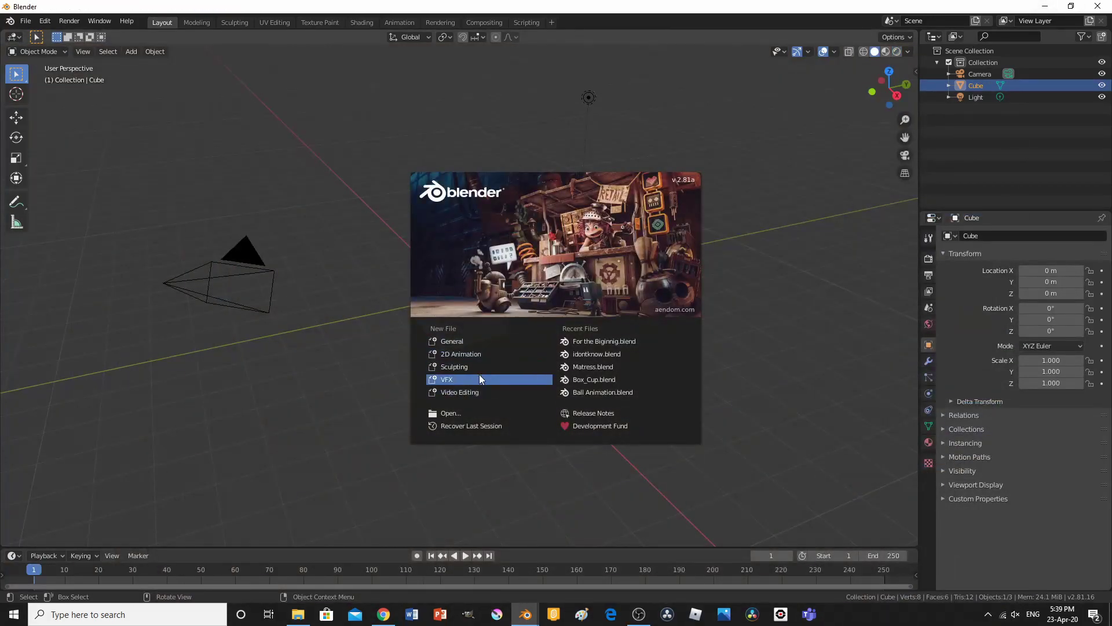
- Start a new General scene and delete the default cube, camera and light
click(462, 340)
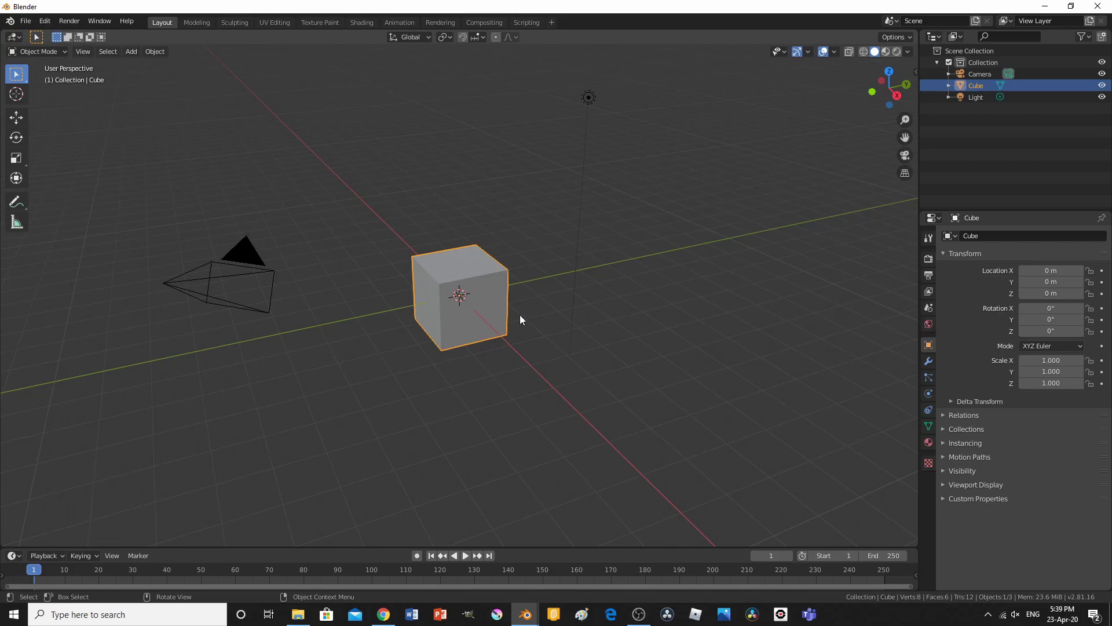
key(Delete)
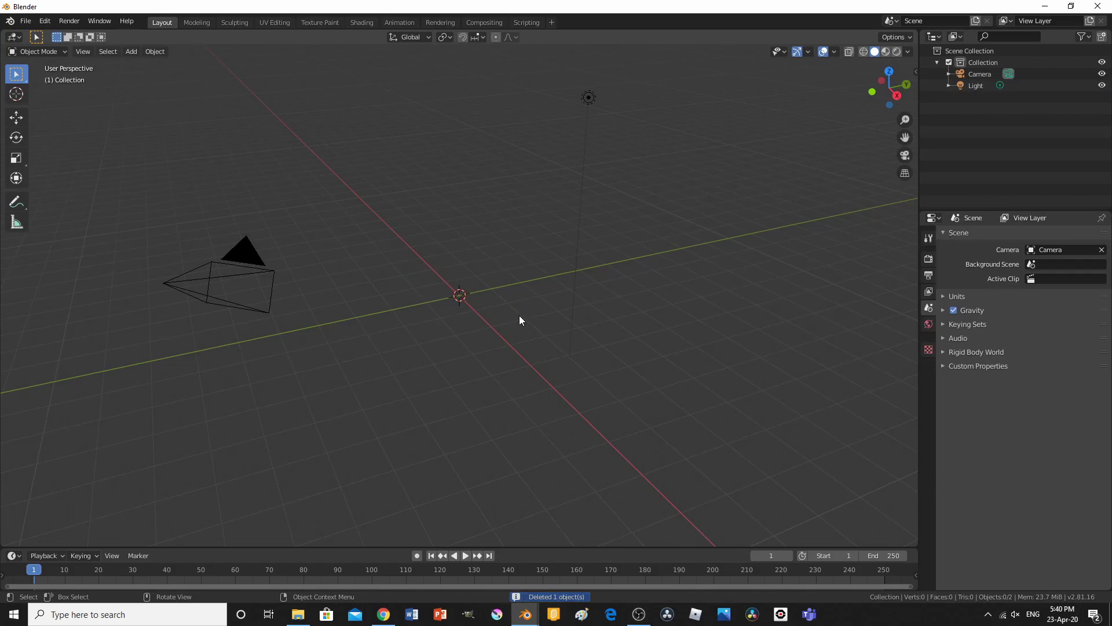
drag(621, 80, 100, 411)
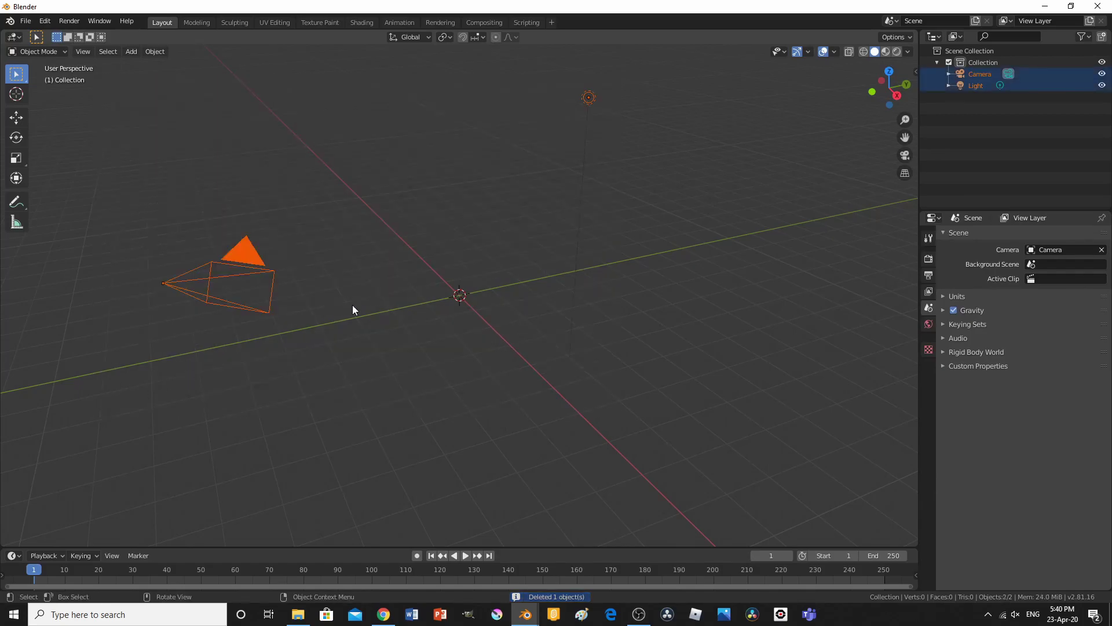
key(Delete)
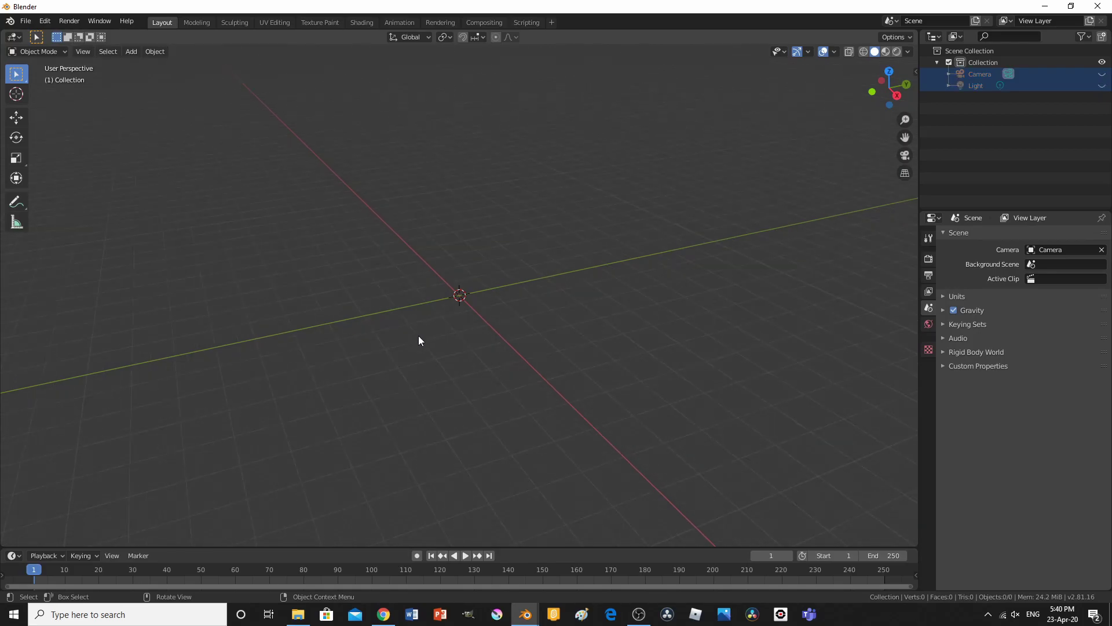
scroll(419, 339, down, 5)
scroll(418, 335, up, 6)
right_click(421, 329)
middle_drag(537, 248, 505, 292)
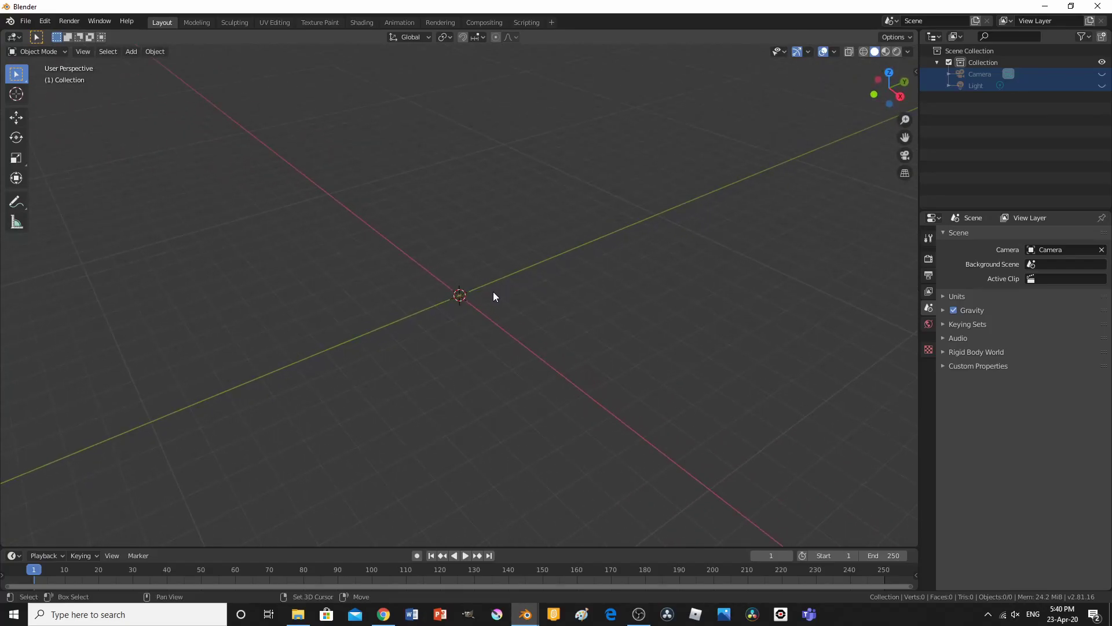
key(shift+a)
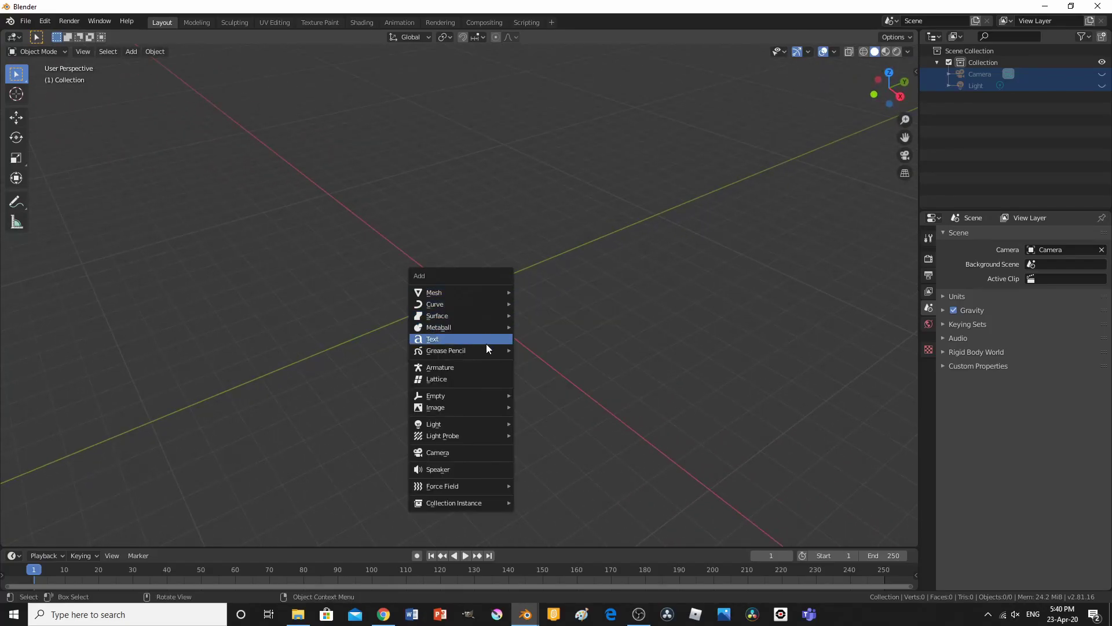
- Add a text object at the origin and set its Horizontal and Vertical paragraph alignment to Center
click(485, 342)
key(KP_7)
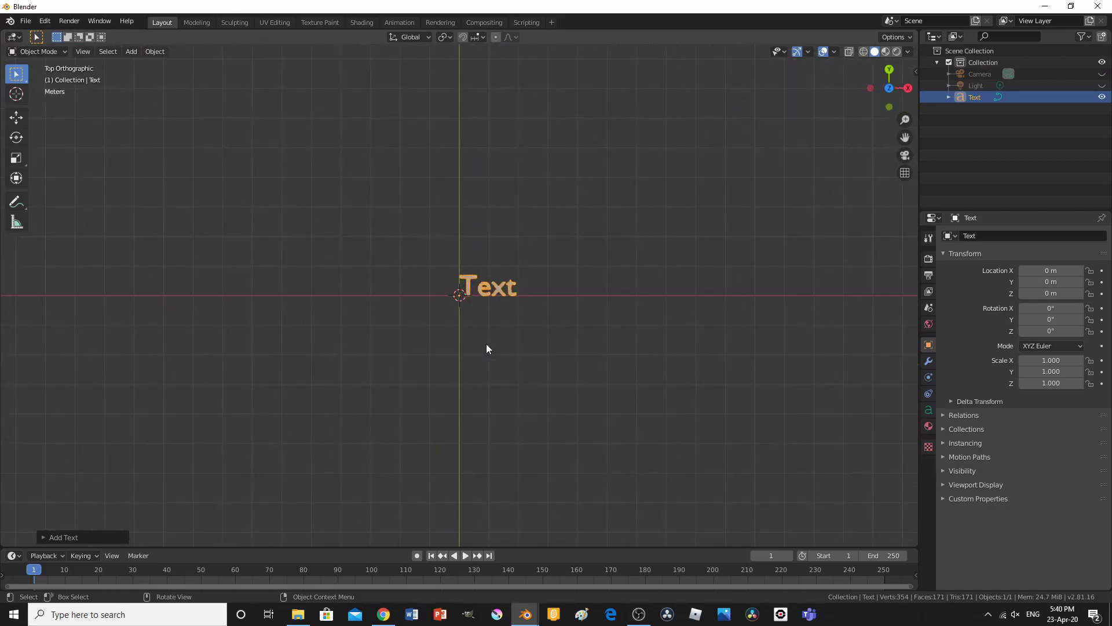
scroll(651, 311, up, 5)
scroll(659, 312, up, 4)
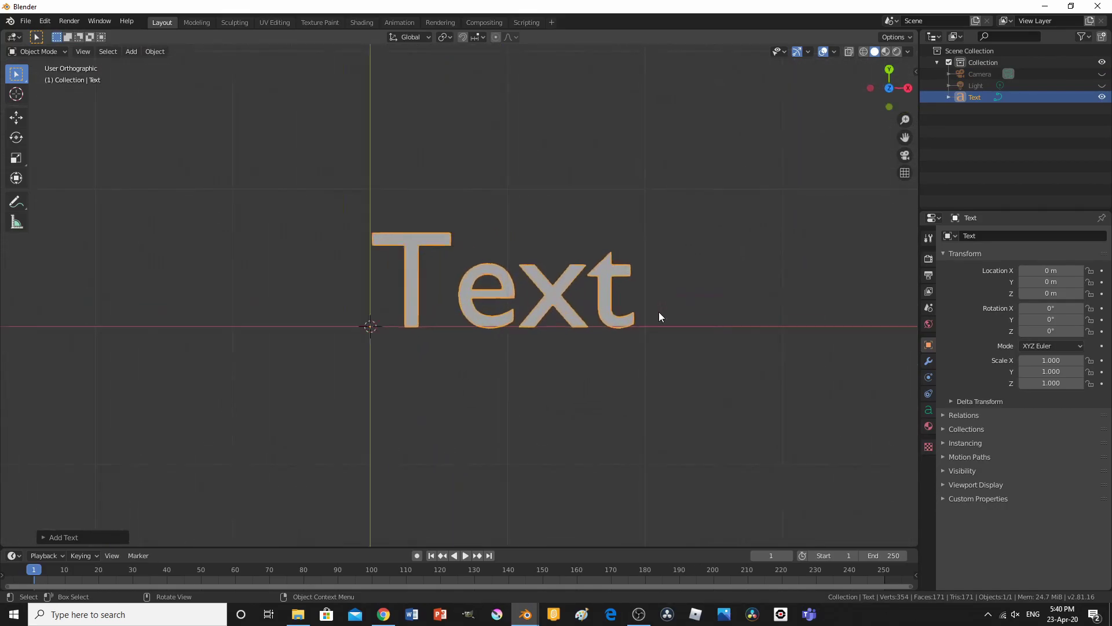
click(928, 410)
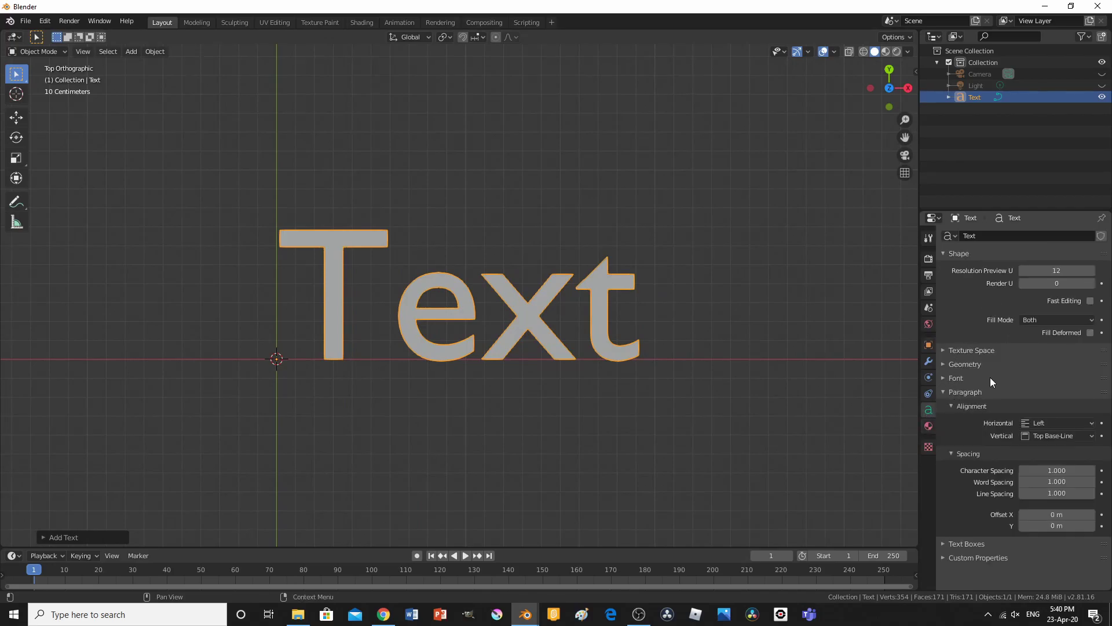
click(1036, 424)
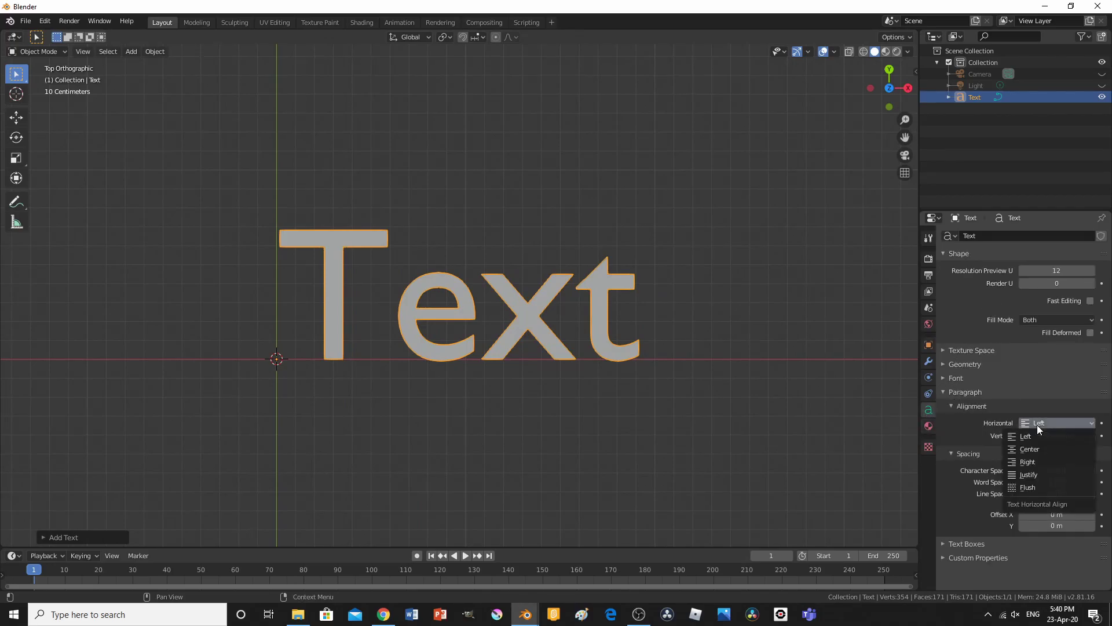
click(1034, 449)
click(1036, 437)
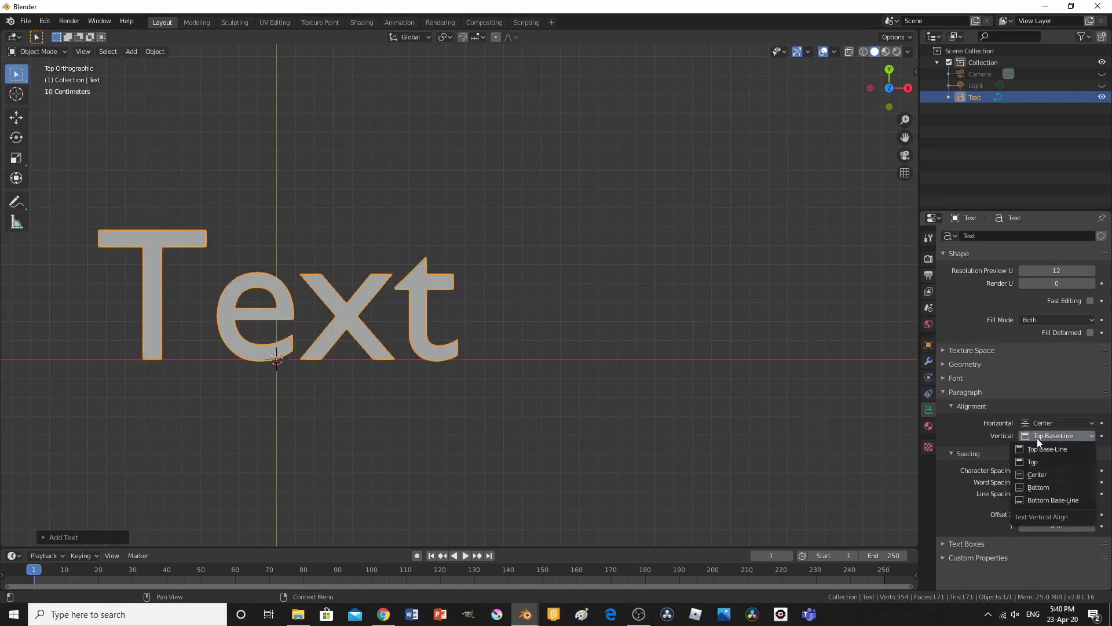
click(1034, 474)
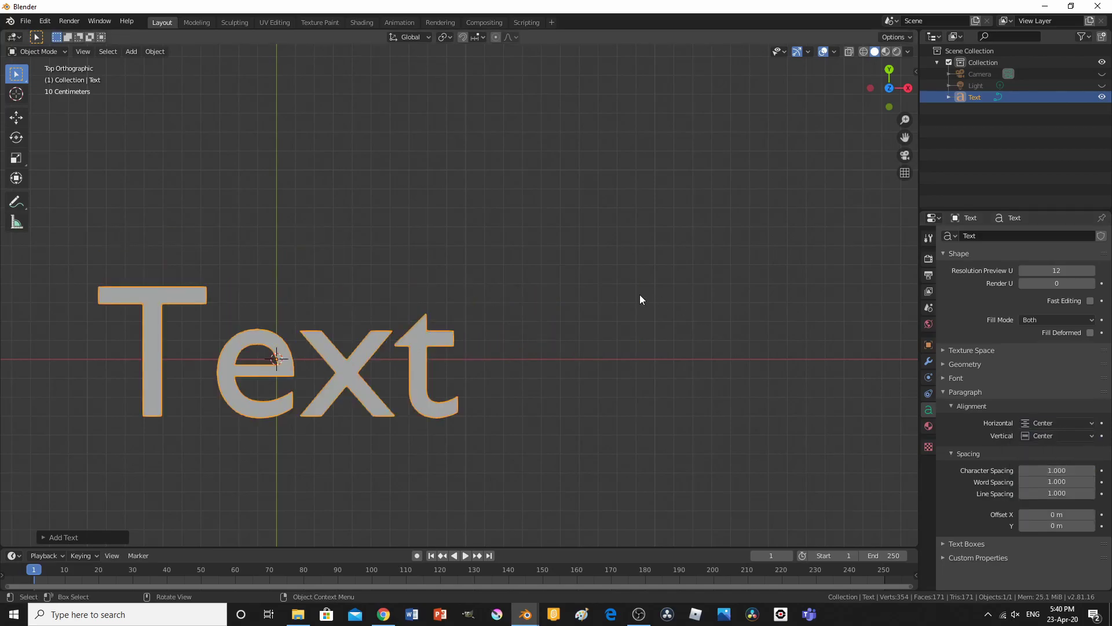
key(KP_Decimal)
scroll(620, 362, down, 2)
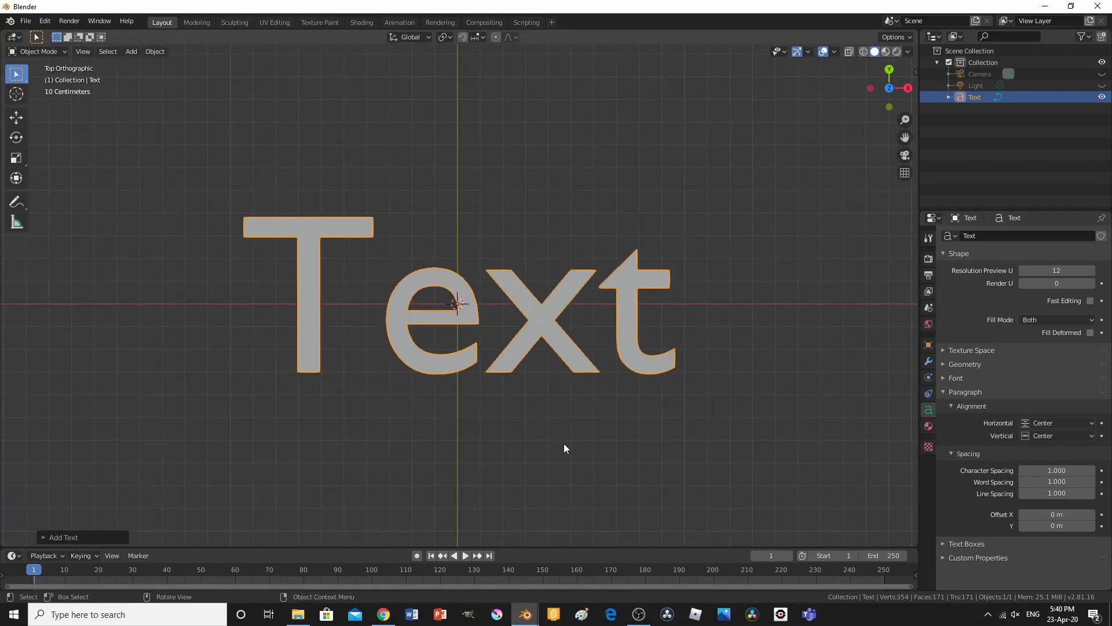
- In Edit Mode, replace the default word 'Text' with 'Teens-Cult'
key(Tab)
key(BackSpace)
key(BackSpace)
key(BackSpace)
key(BackSpace)
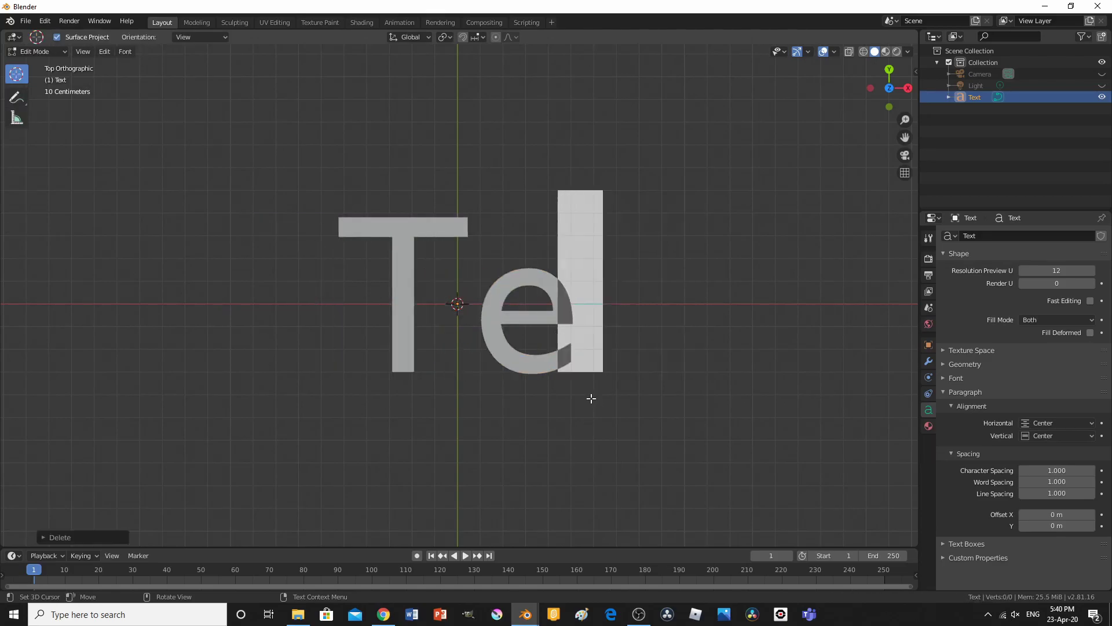
text(T)
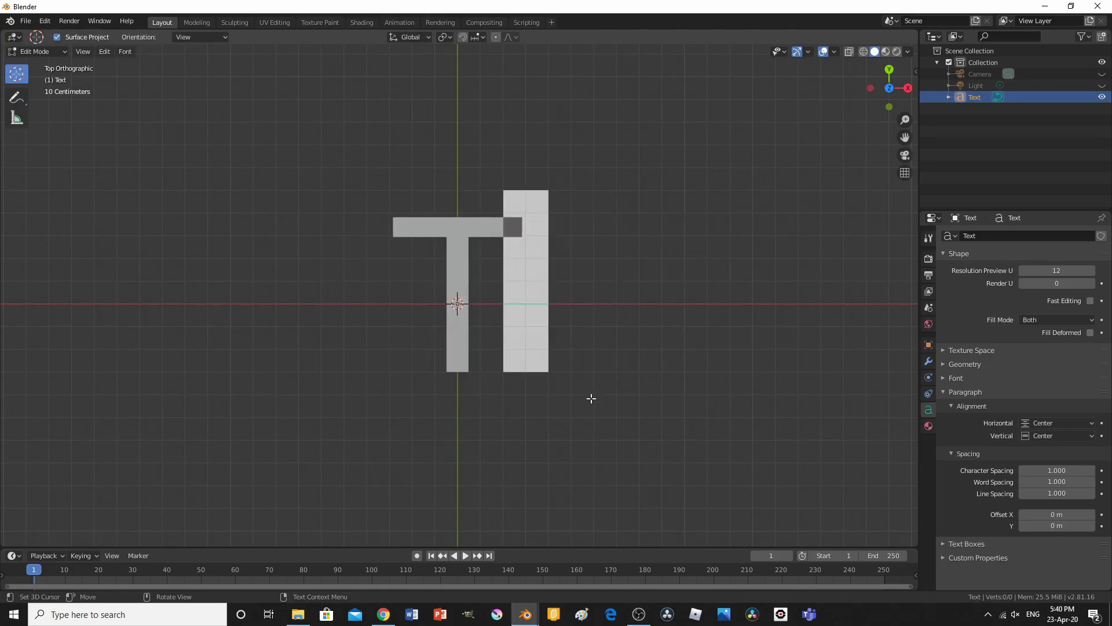
text(eens)
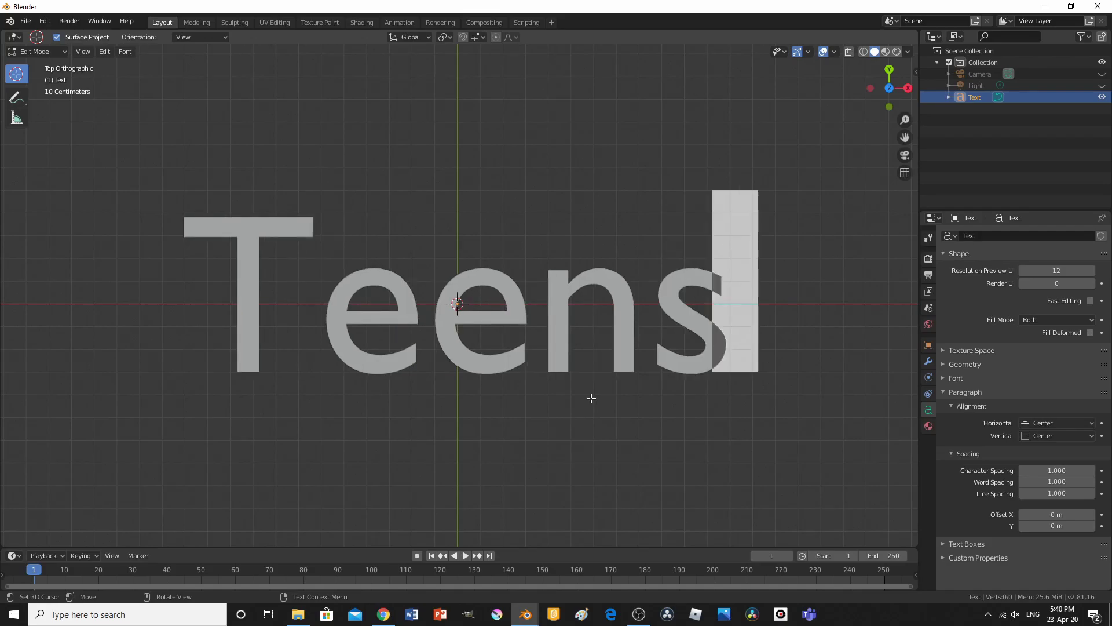
text(-)
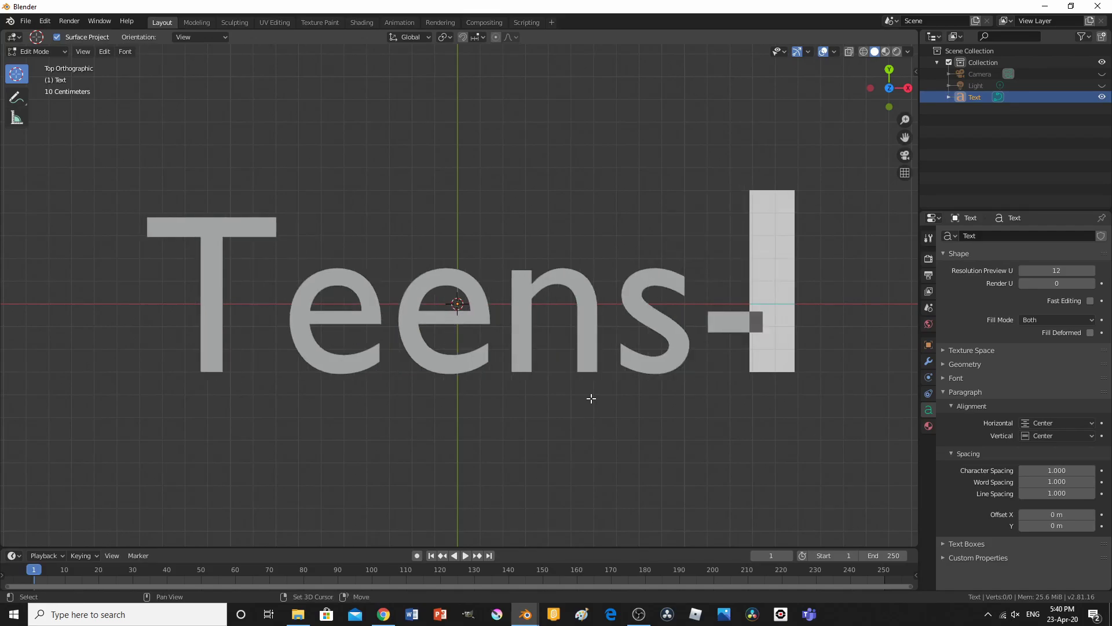
text(Cult)
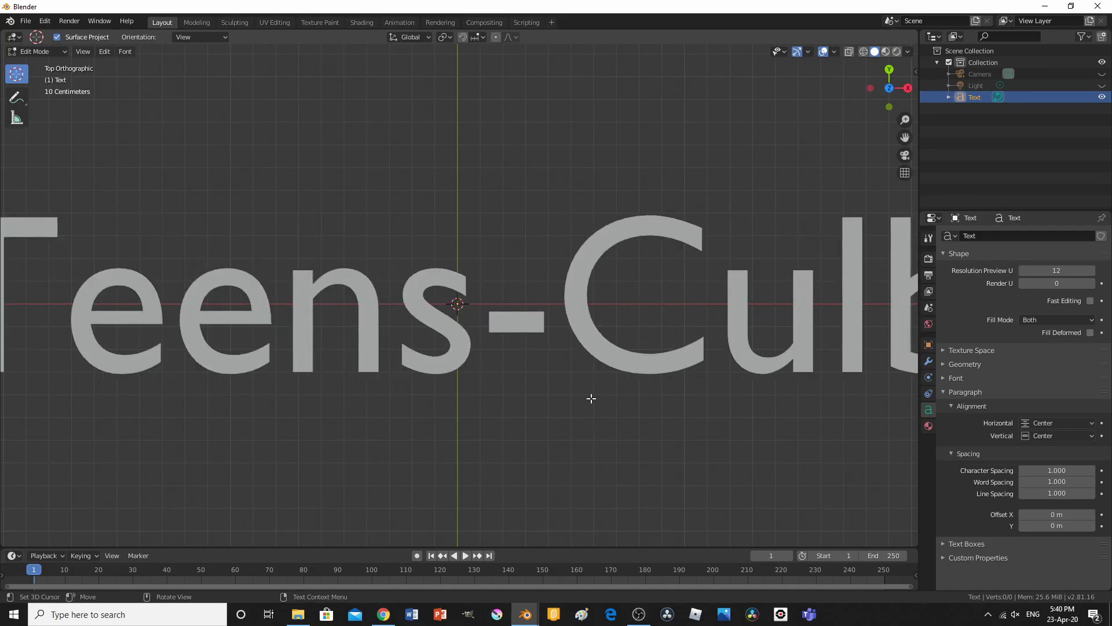
scroll(591, 399, down, 3)
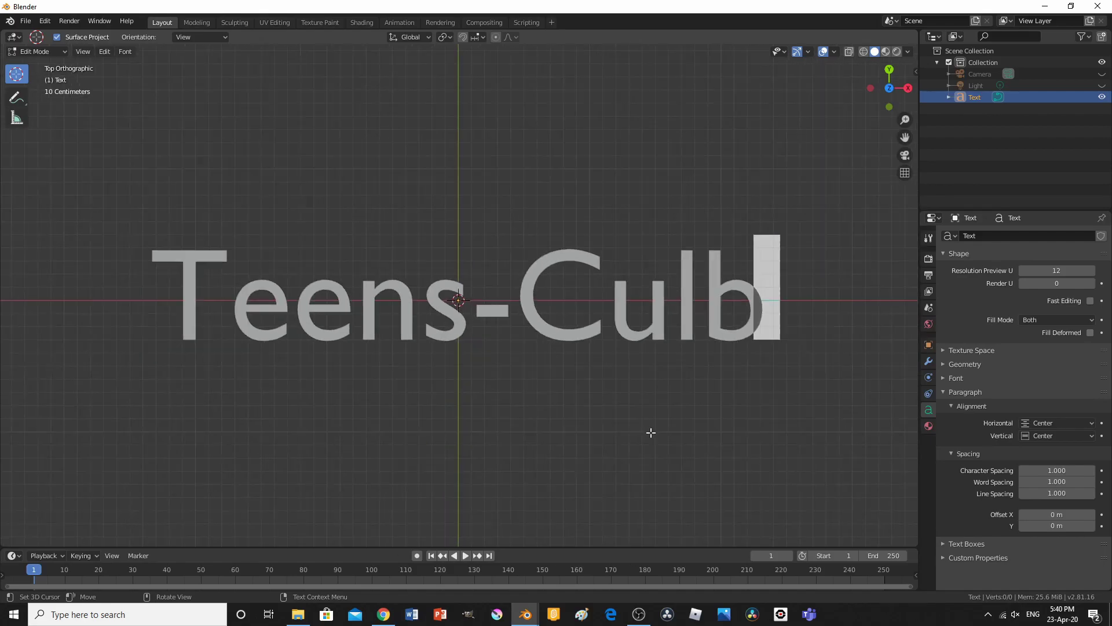
key(Tab)
middle_drag(651, 437, 649, 413)
- Correct the text to read 'Teens-Club' and return to Object Mode
key(Tab)
text(7)
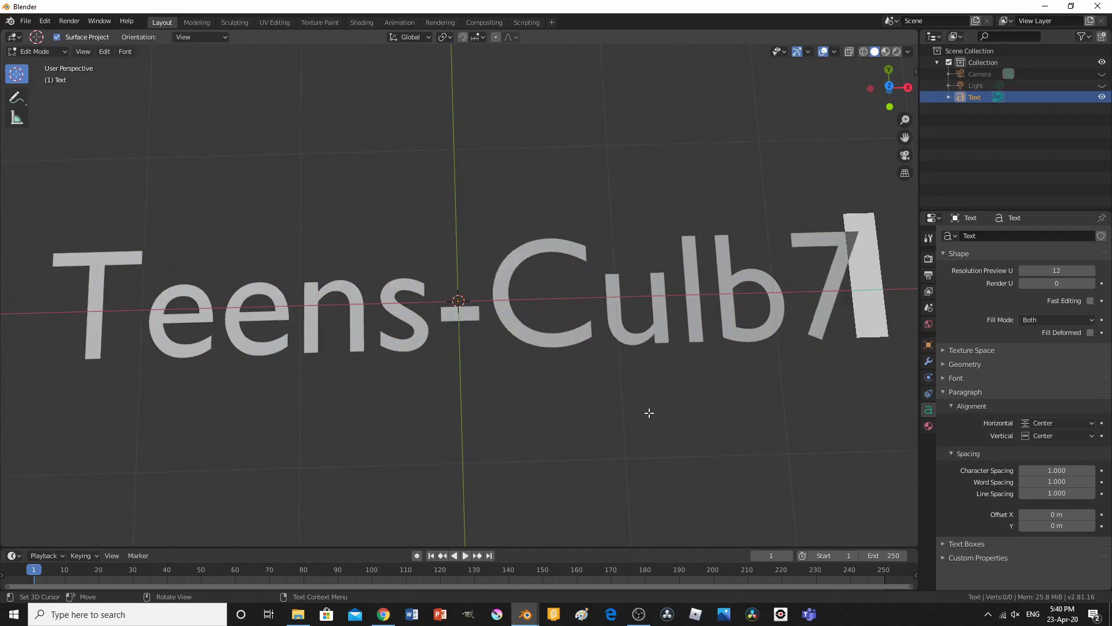
key(BackSpace)
key(BackSpace)
key(BackSpace)
key(BackSpace)
key(BackSpace)
key(BackSpace)
key(BackSpace)
key(BackSpace)
key(BackSpace)
key(BackSpace)
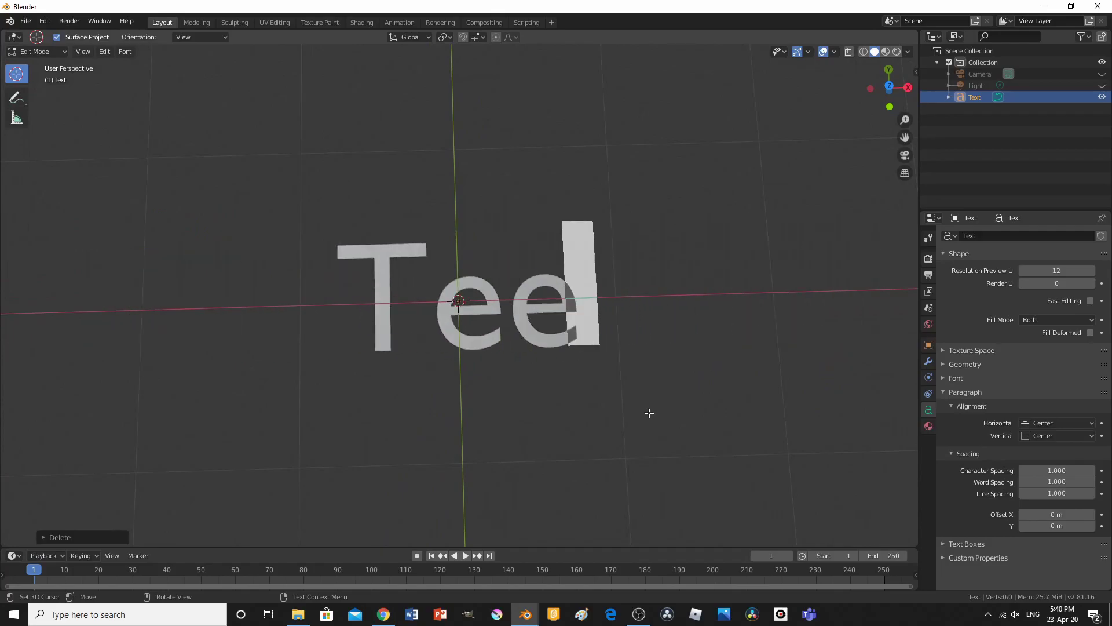
text(eens)
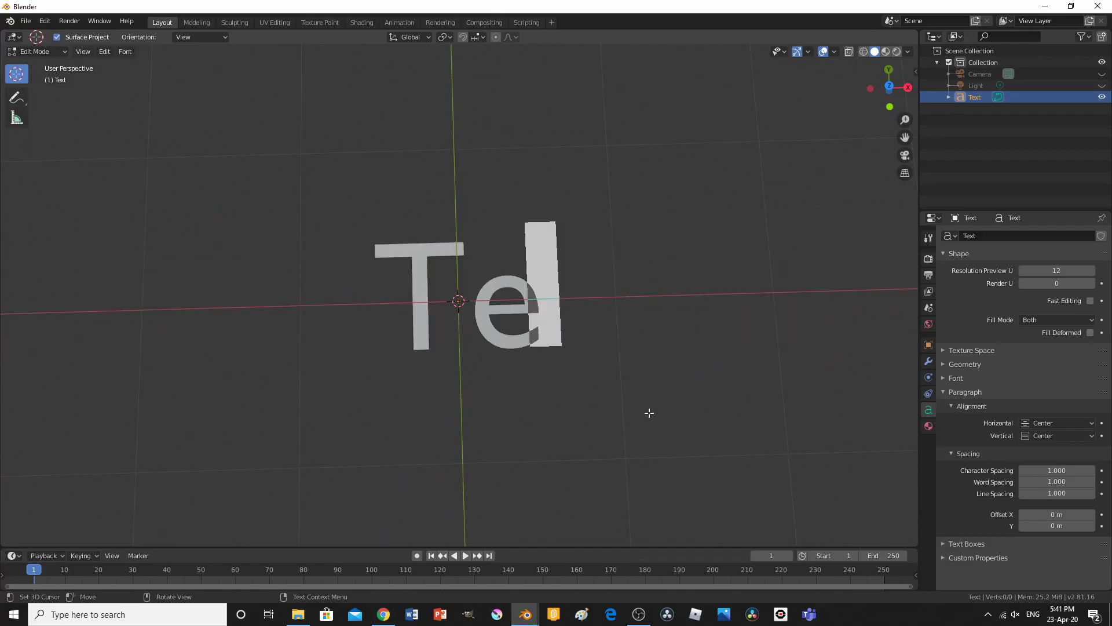
text(-)
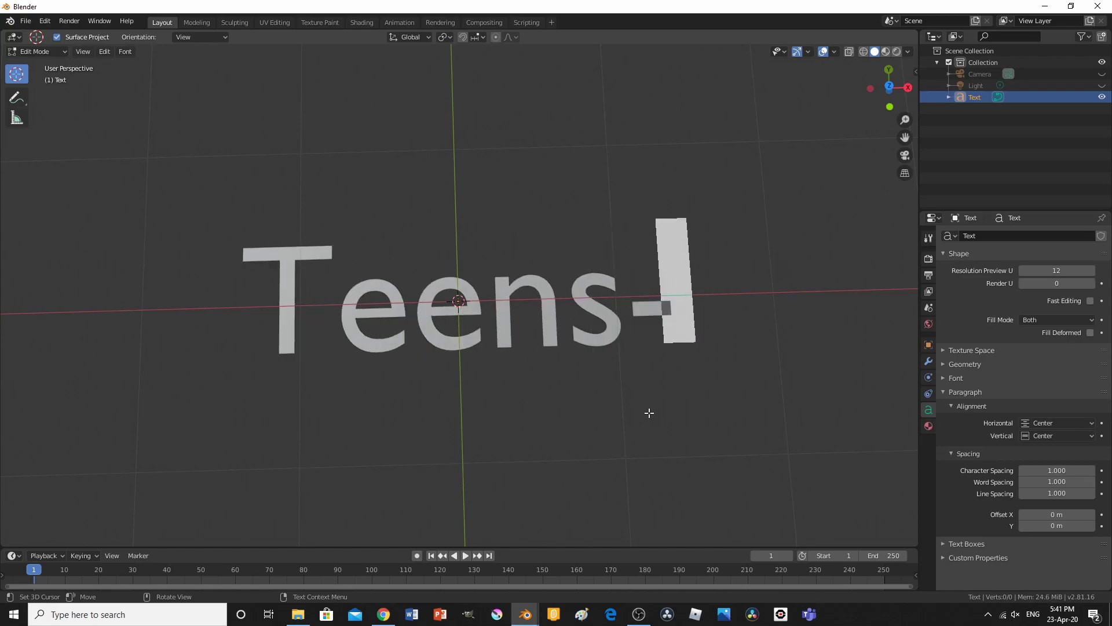
text(Club)
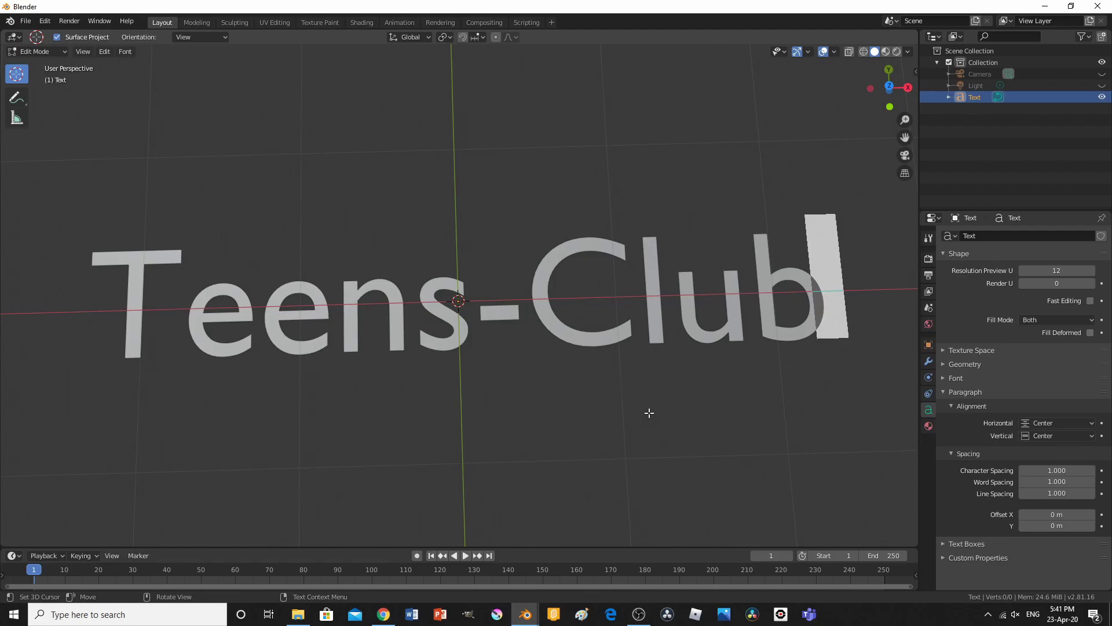
key(Tab)
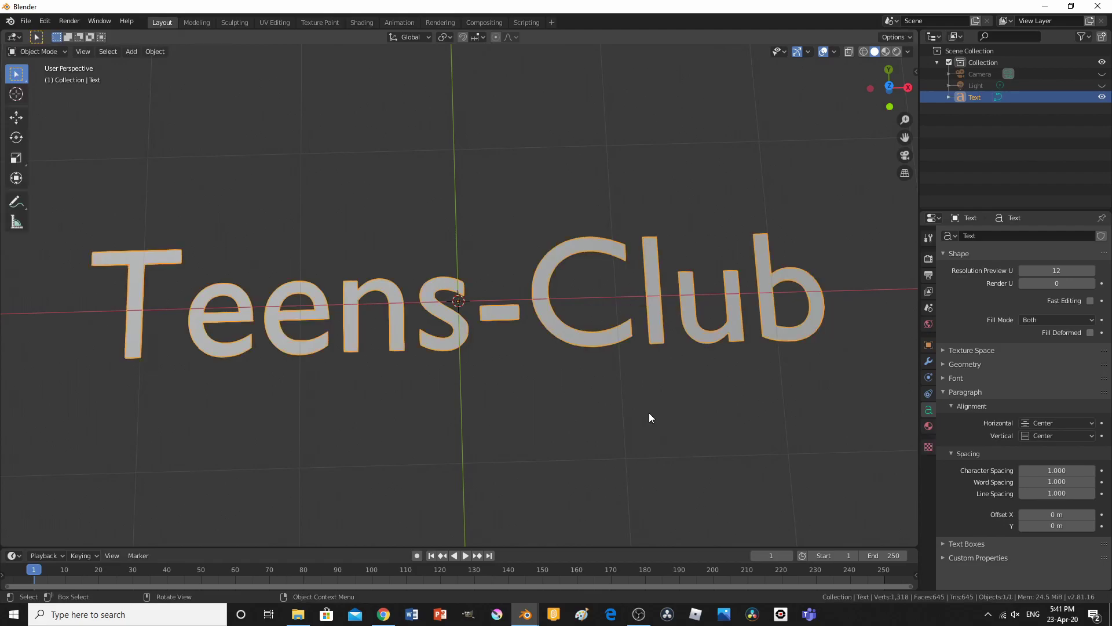
middle_drag(648, 413, 481, 397)
scroll(481, 397, up, 4)
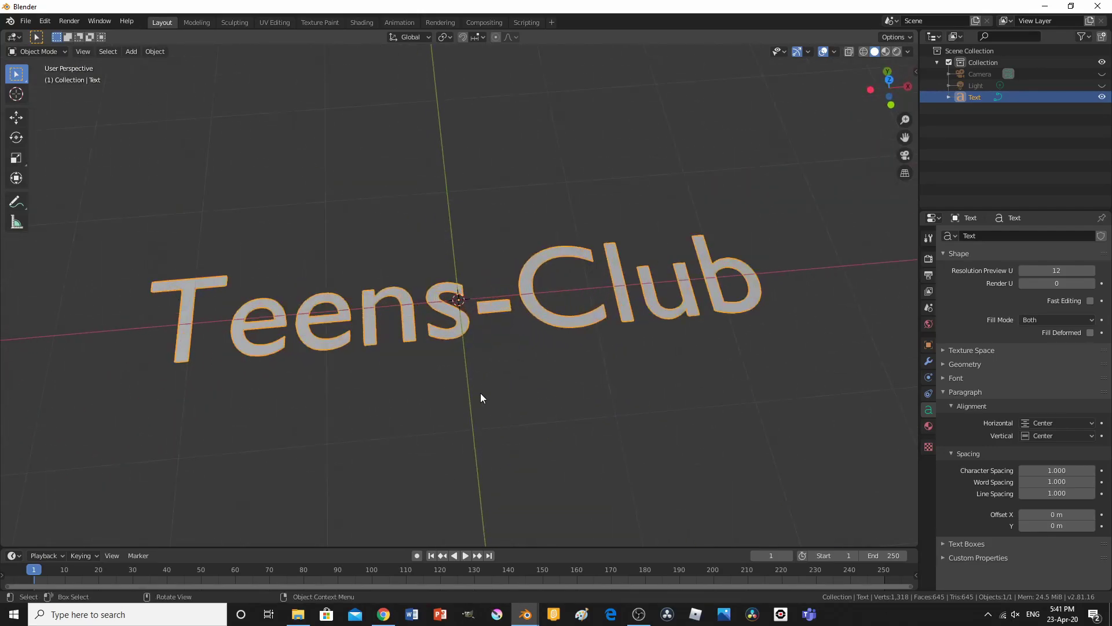
scroll(480, 397, down, 3)
middle_drag(664, 484, 663, 497)
- Expand the text's Geometry settings and drag the Offset up to thicken the letters
key(KP_7)
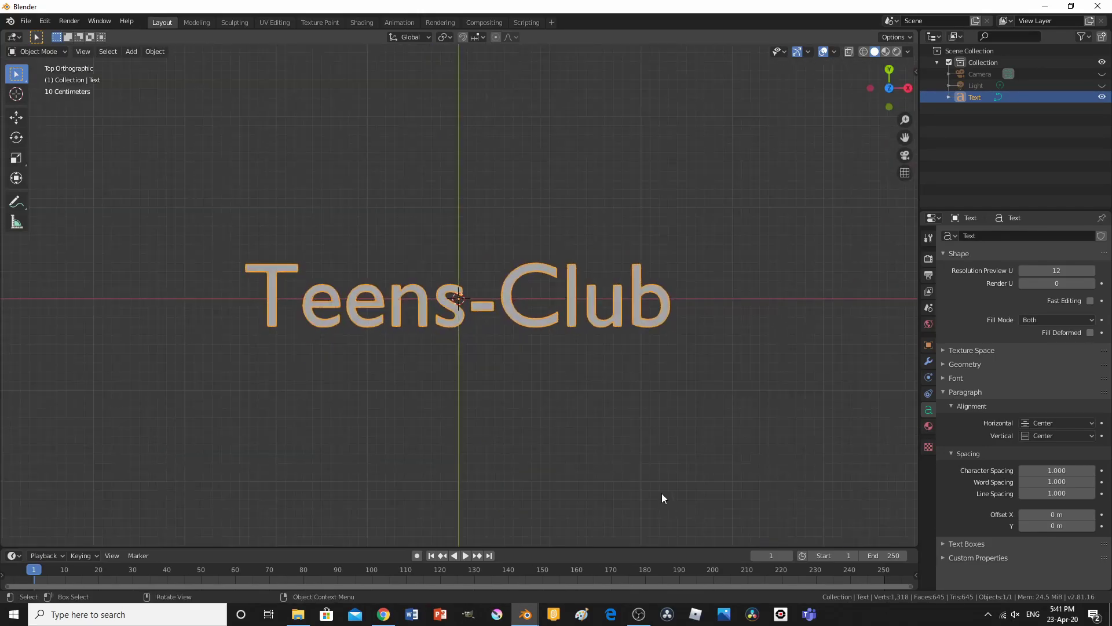
scroll(644, 448, up, 4)
scroll(645, 453, down, 1)
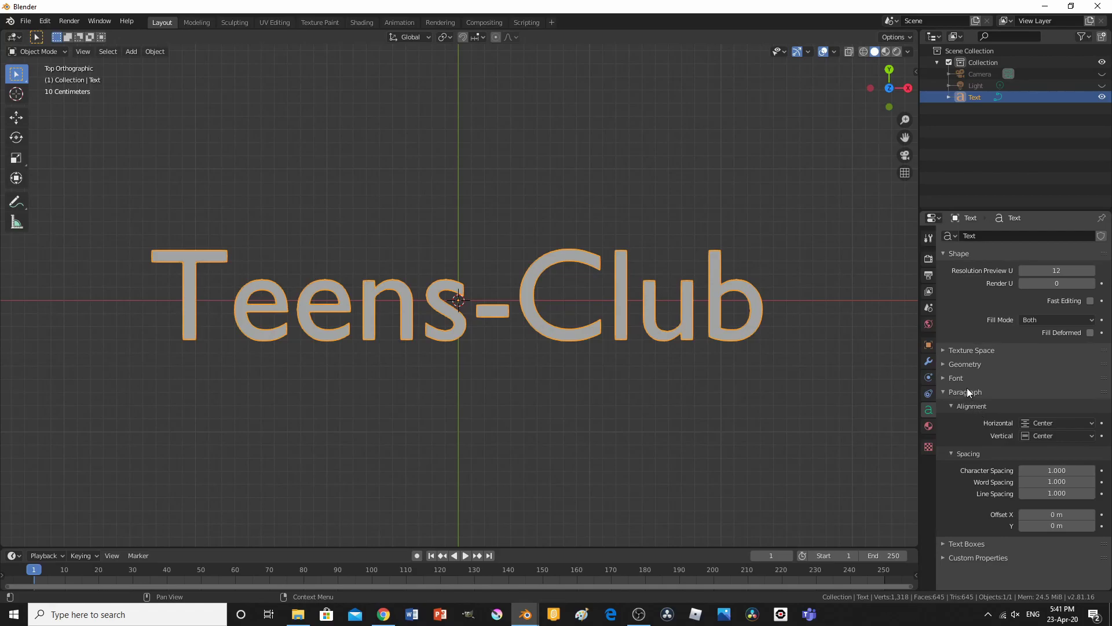
click(961, 363)
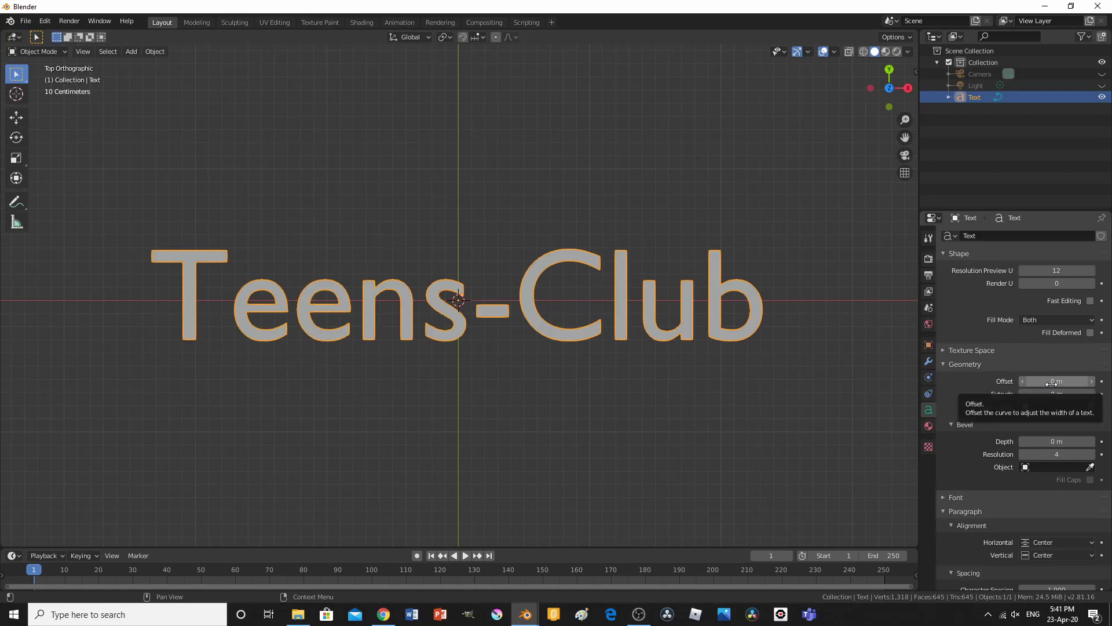
middle_drag(695, 417, 750, 385)
mouse_move(851, 384)
middle_down()
mouse_move(809, 400)
mouse_move(868, 397)
middle_up()
mouse_move(1056, 381)
mouse_down()
mouse_move(1083, 380)
mouse_move(1042, 381)
mouse_up()
middle_drag(539, 371, 772, 474)
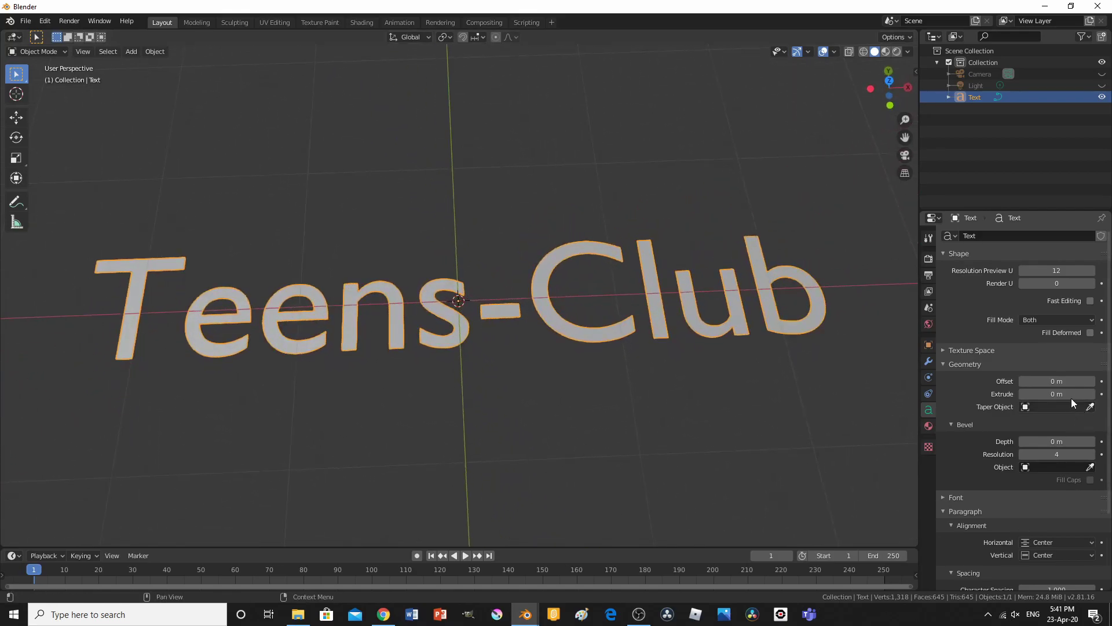
- Try Offset values of 0.01 m and 0.05 m, then settle on 0.02 m
click(1062, 381)
text(0.01)
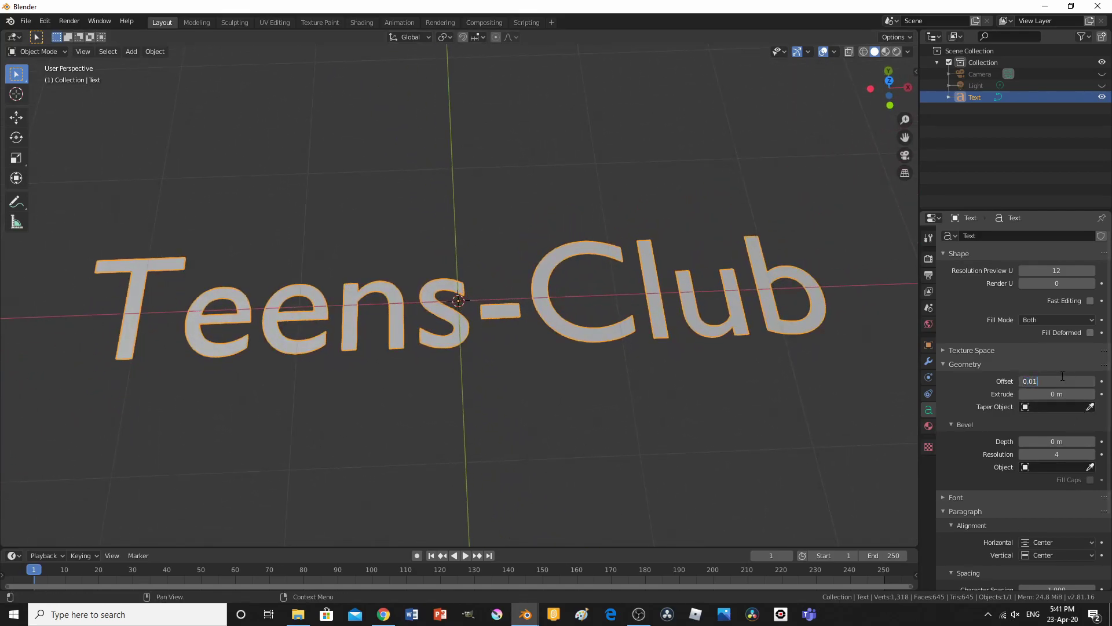
key(Return)
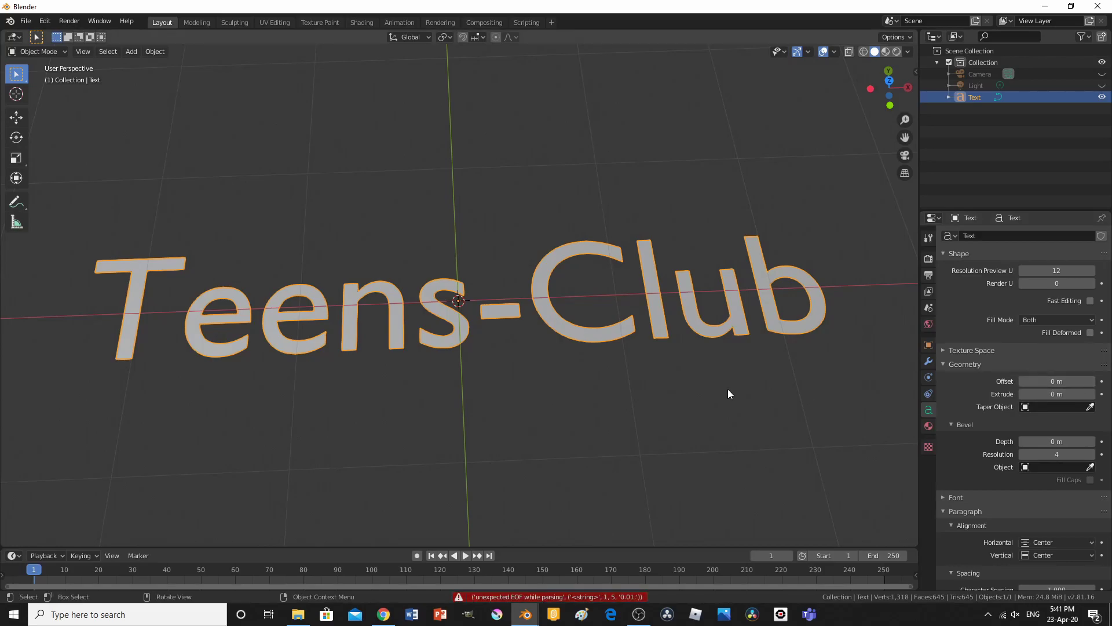
click(1058, 381)
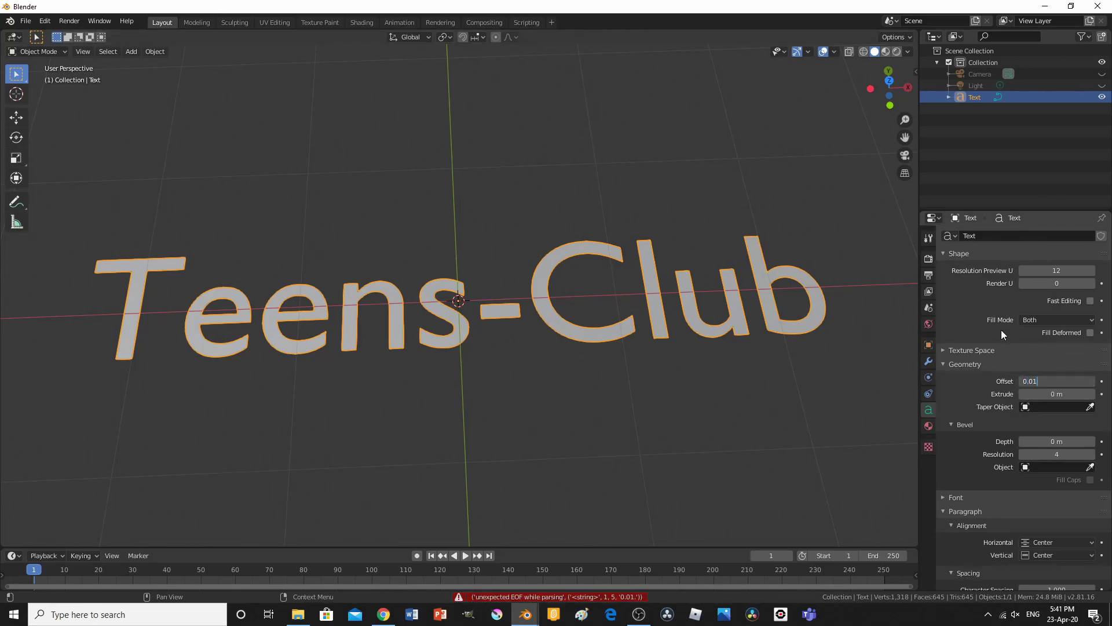
key(Return)
middle_drag(787, 347, 759, 384)
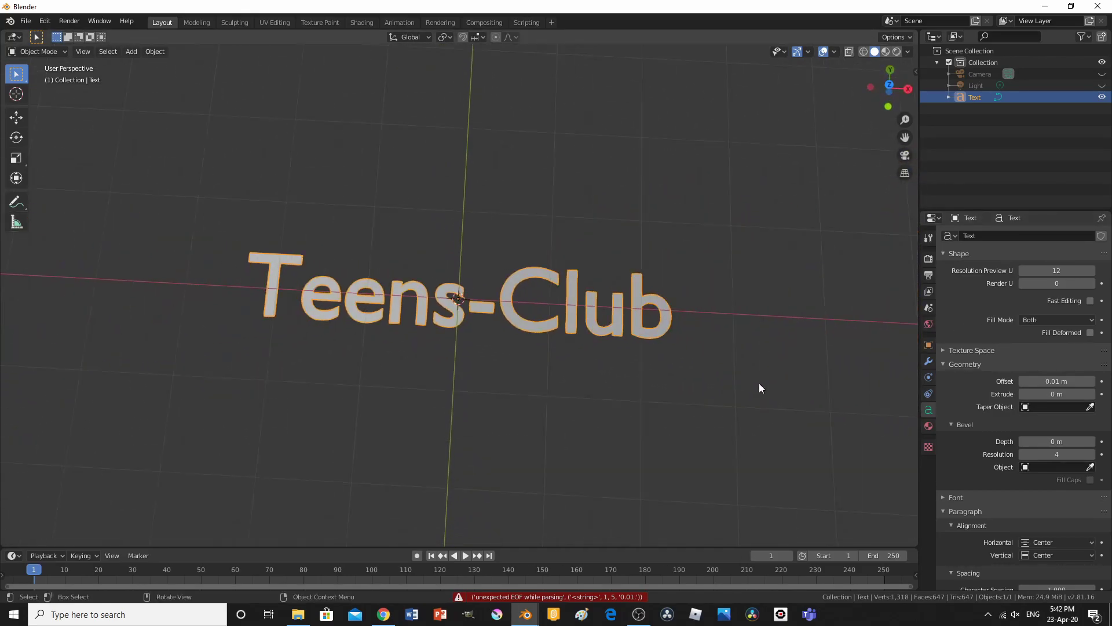
click(1045, 382)
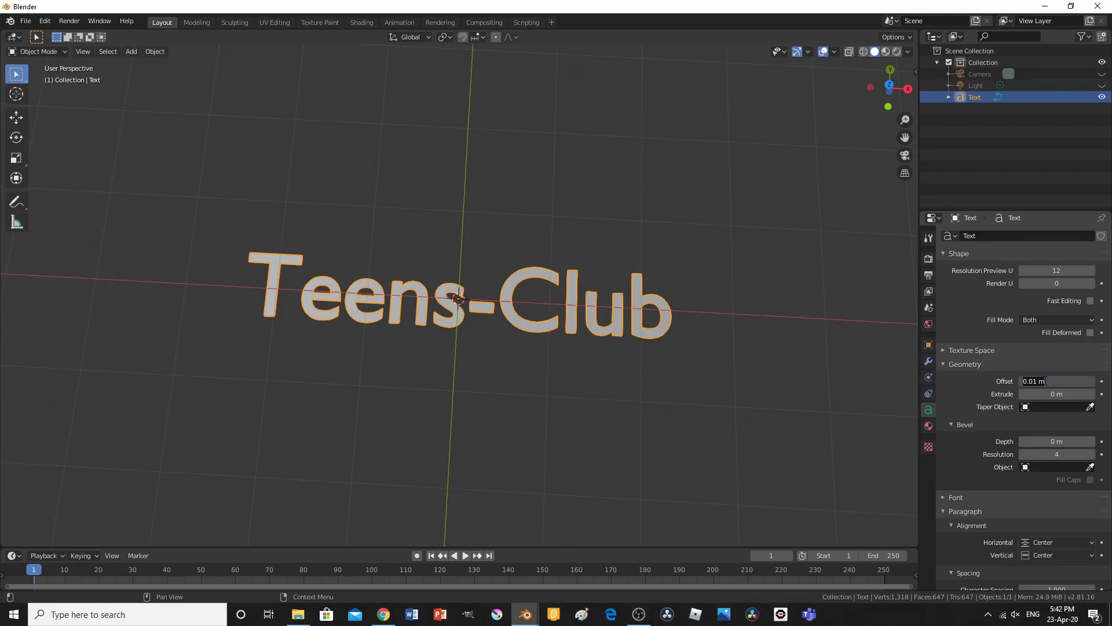
key(Return)
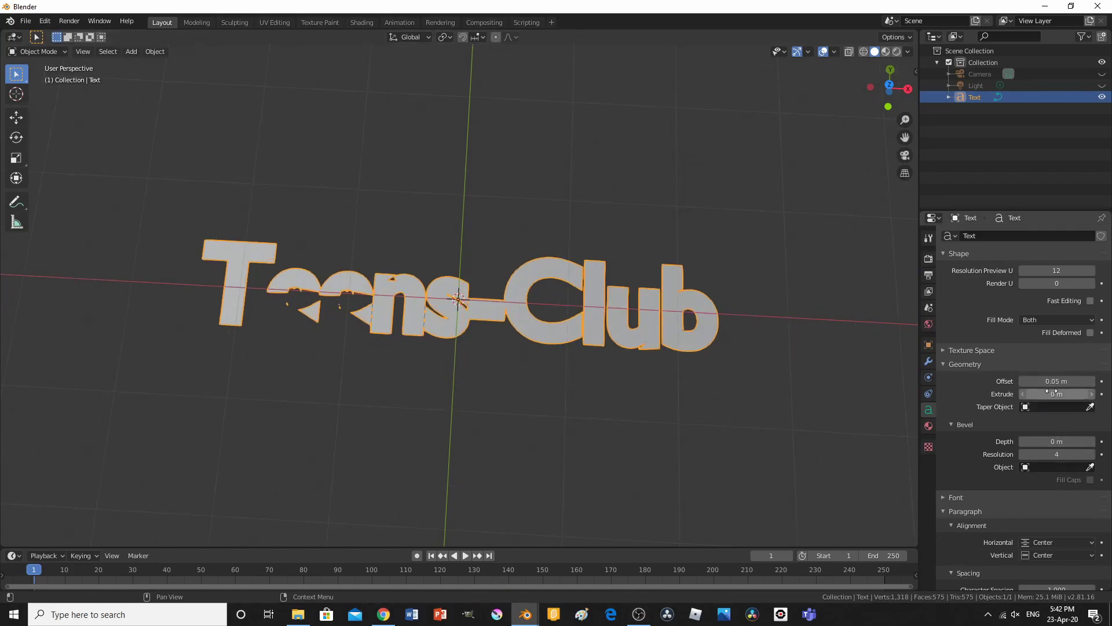
mouse_move(1051, 381)
mouse_down()
mouse_move(1002, 381)
mouse_move(1045, 381)
mouse_up()
middle_drag(719, 449, 695, 432)
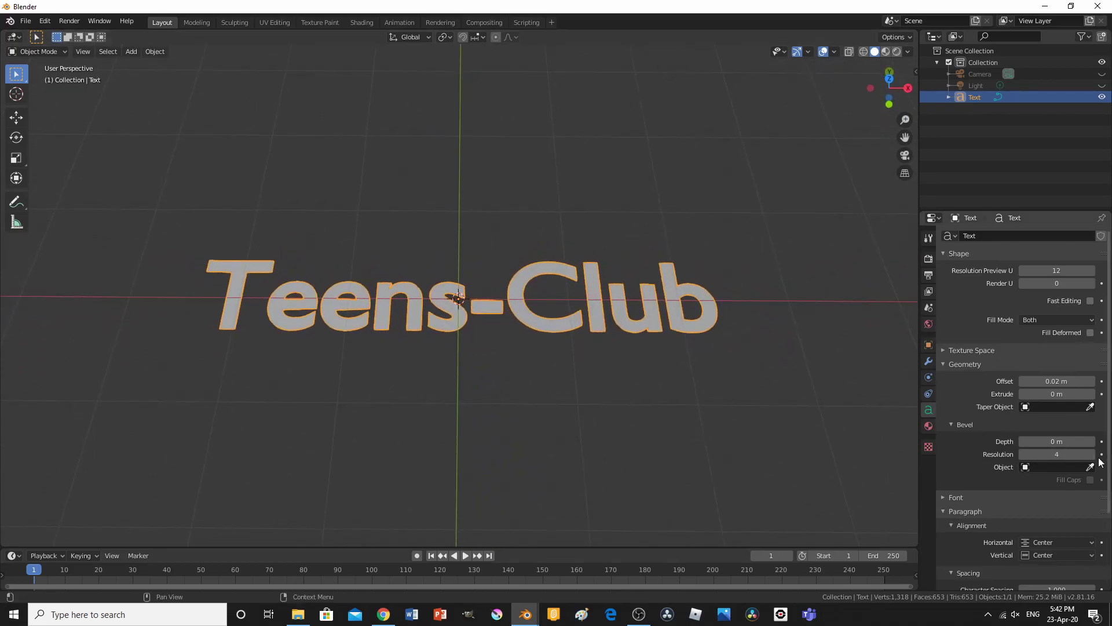
- Set the Geometry Extrude to 0.1 m and orbit to inspect the solid letters
double_click(1057, 394)
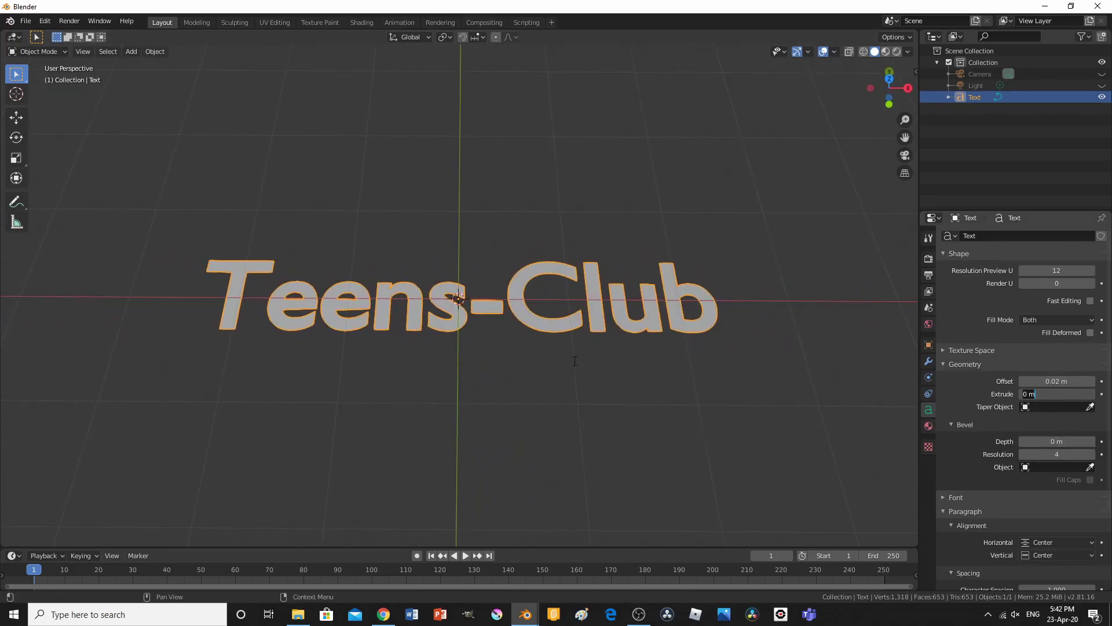
key(Escape)
mouse_move(1042, 393)
mouse_down()
mouse_move(1092, 394)
mouse_move(1056, 394)
mouse_up()
click(1039, 394)
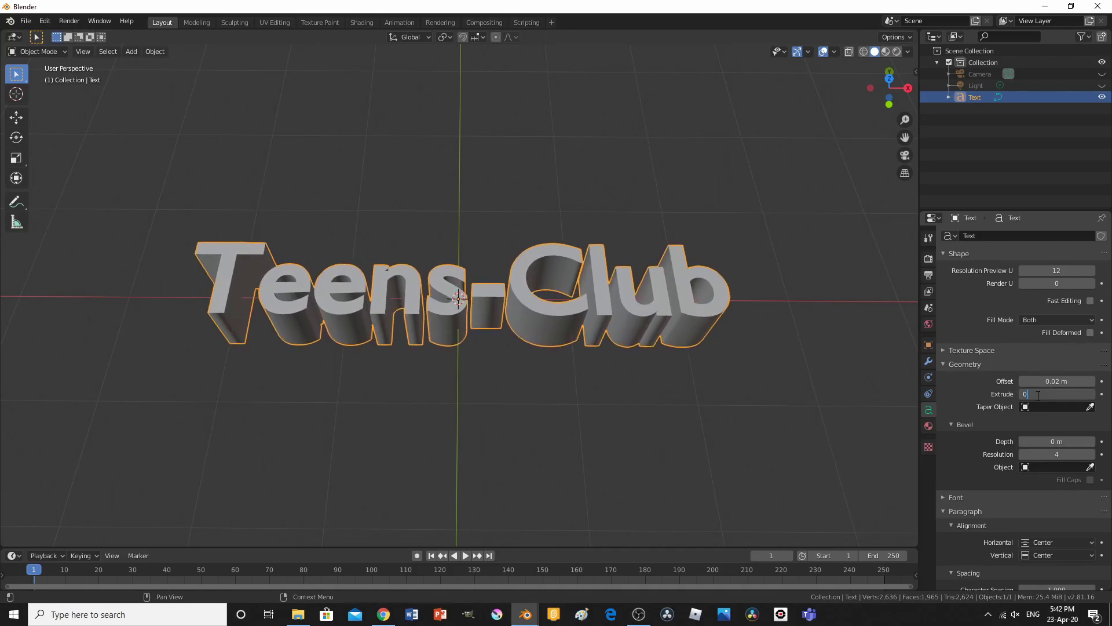
text(0.1)
key(Return)
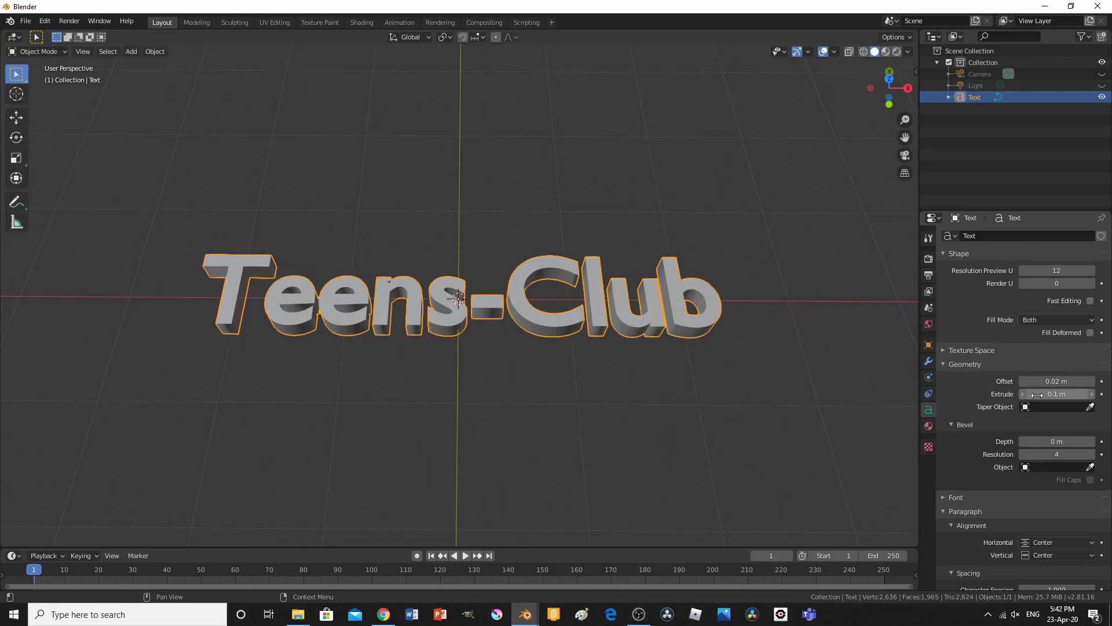
middle_drag(638, 340, 556, 278)
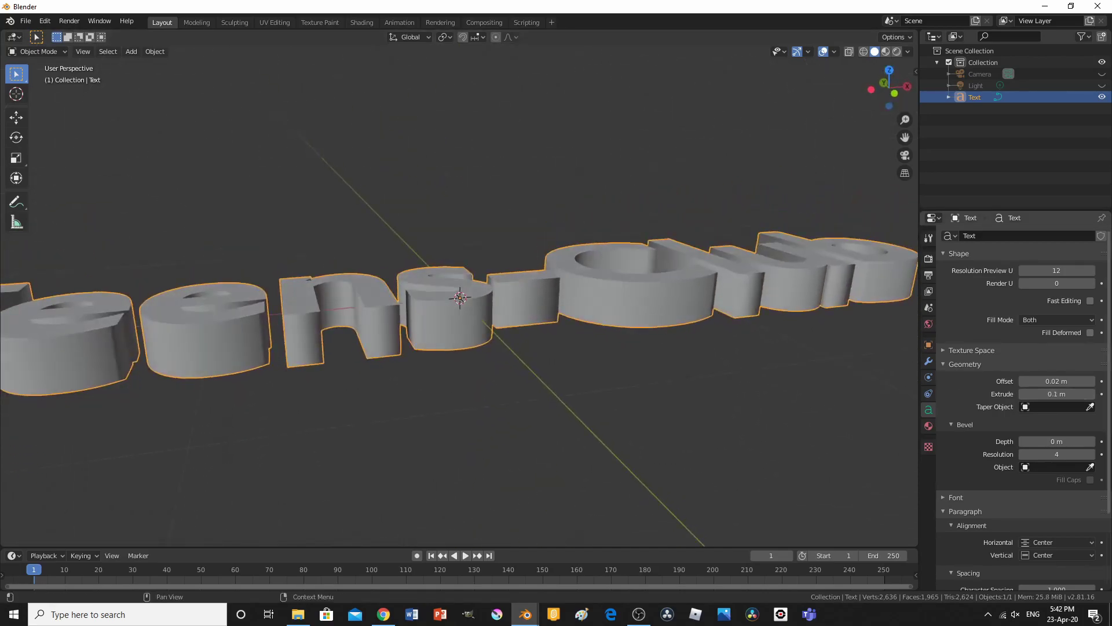
- Add a bevel to the letter edges, first trying a 0.05 m depth
middle_drag(809, 363, 702, 380)
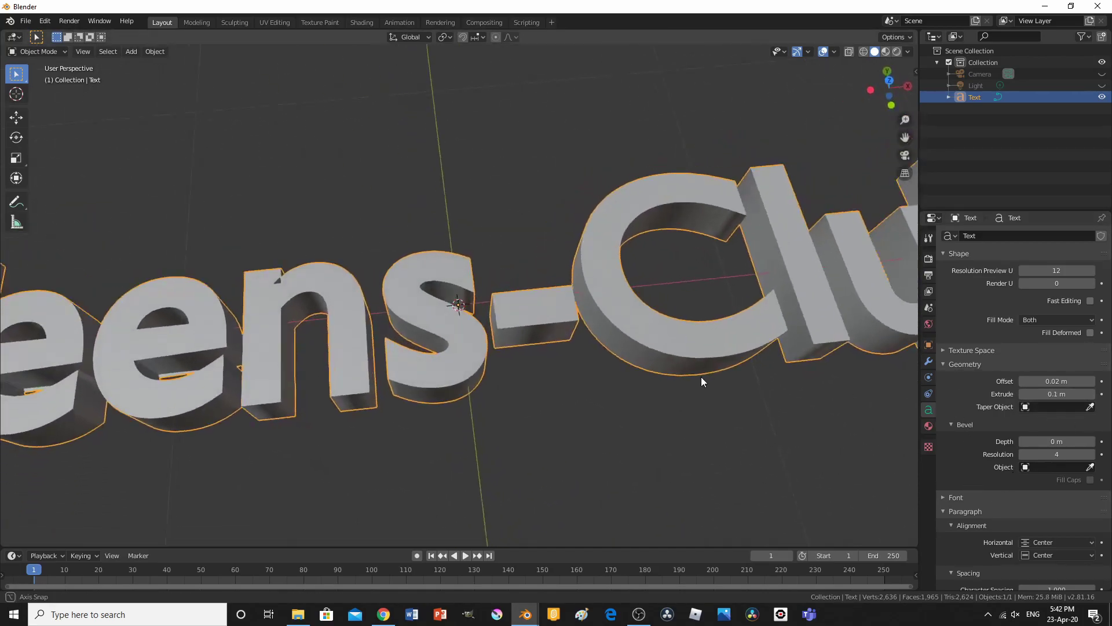
scroll(703, 380, down, 3)
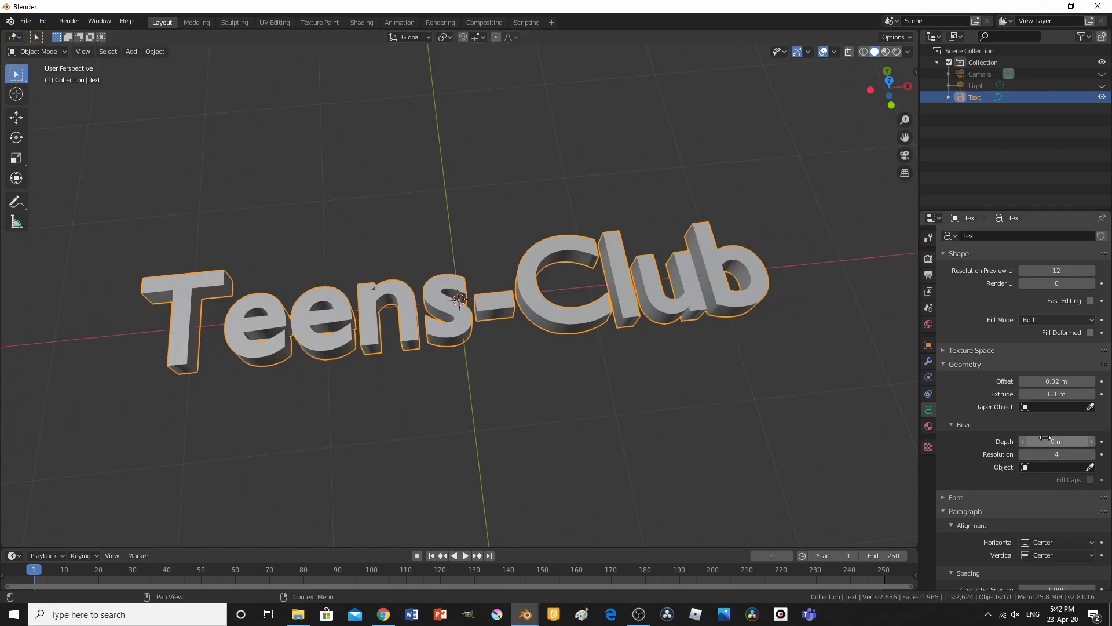
mouse_move(1056, 441)
mouse_down()
mouse_move(1101, 441)
mouse_move(1055, 441)
mouse_up()
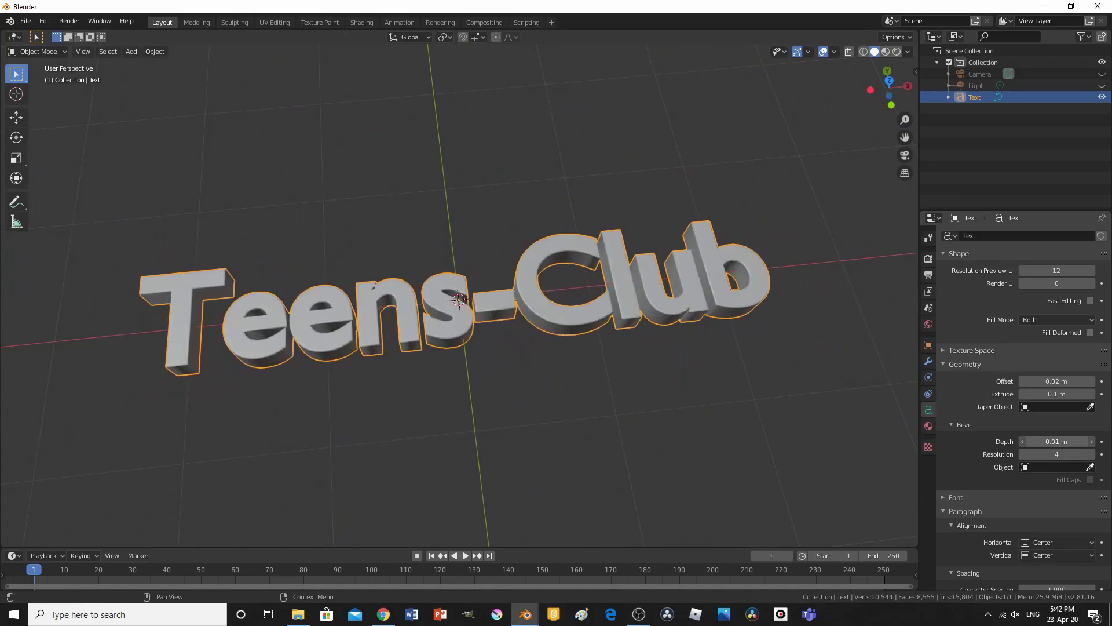
click(1046, 443)
text(5)
key(Return)
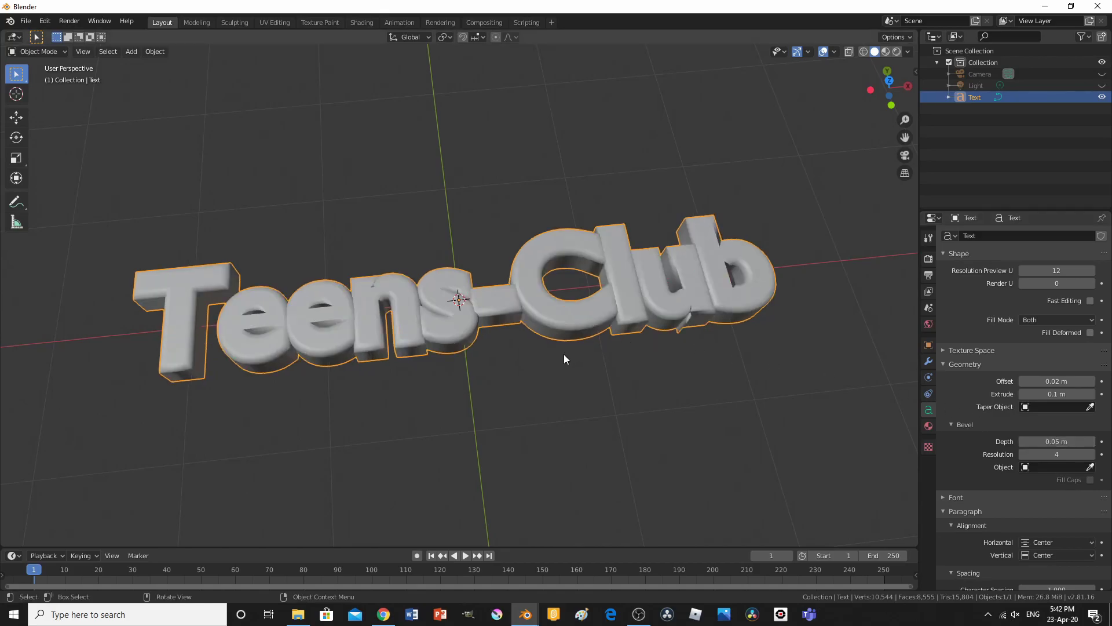
key(KP_7)
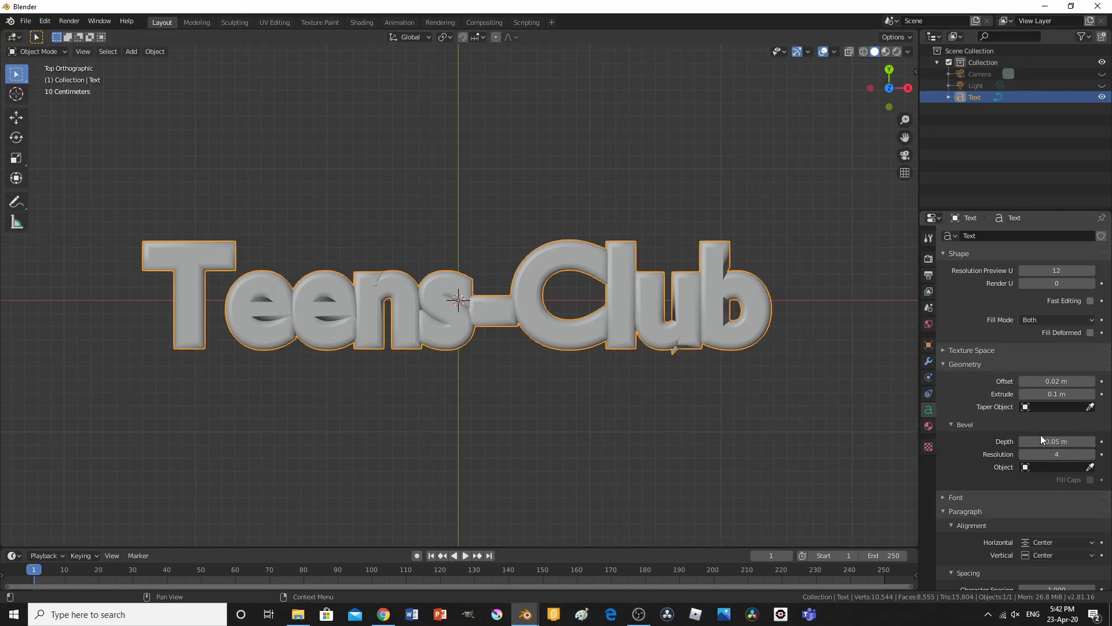
- Reduce the bevel depth to 0.02 m, checking it in top and perspective views
click(1062, 441)
key(Return)
scroll(710, 419, up, 6)
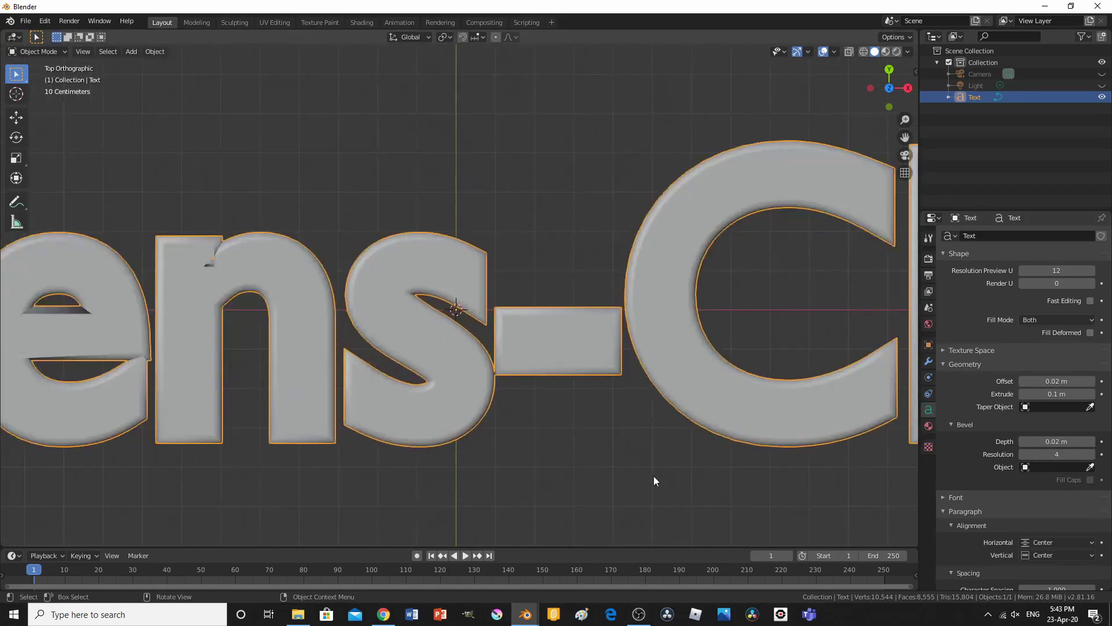
middle_drag(653, 475, 624, 468)
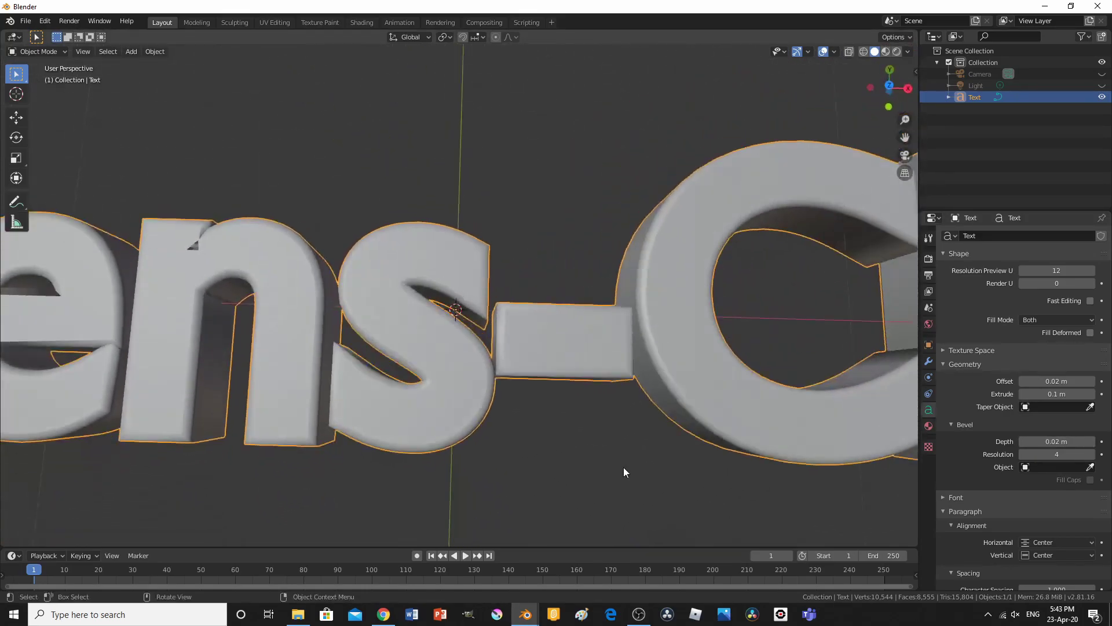
key(KP_7)
scroll(637, 473, down, 4)
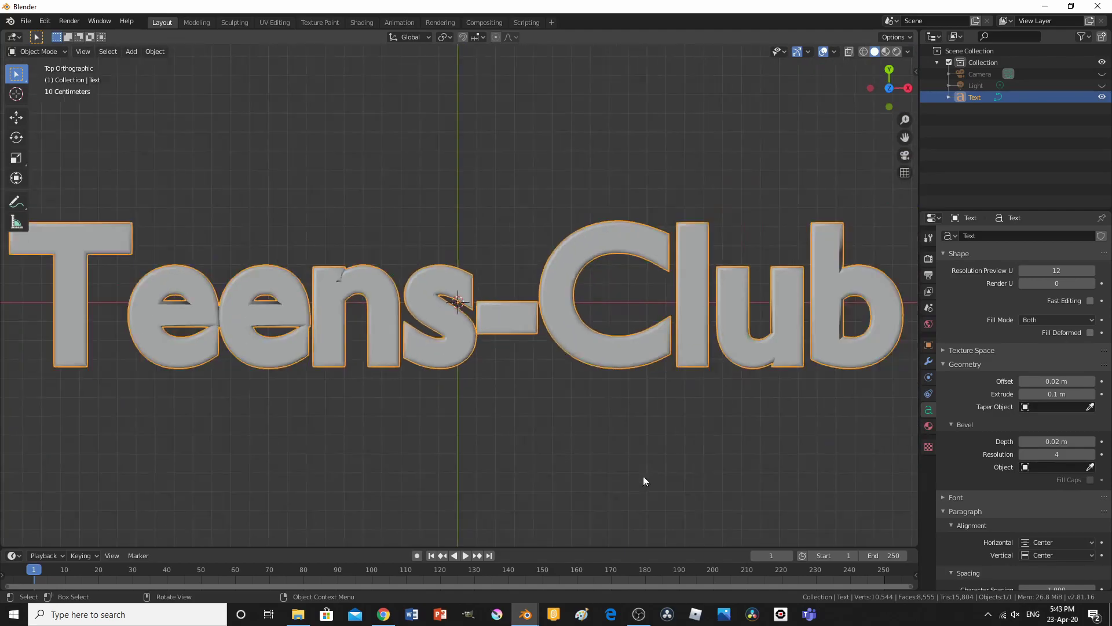
drag(1088, 436, 1099, 436)
click(1031, 442)
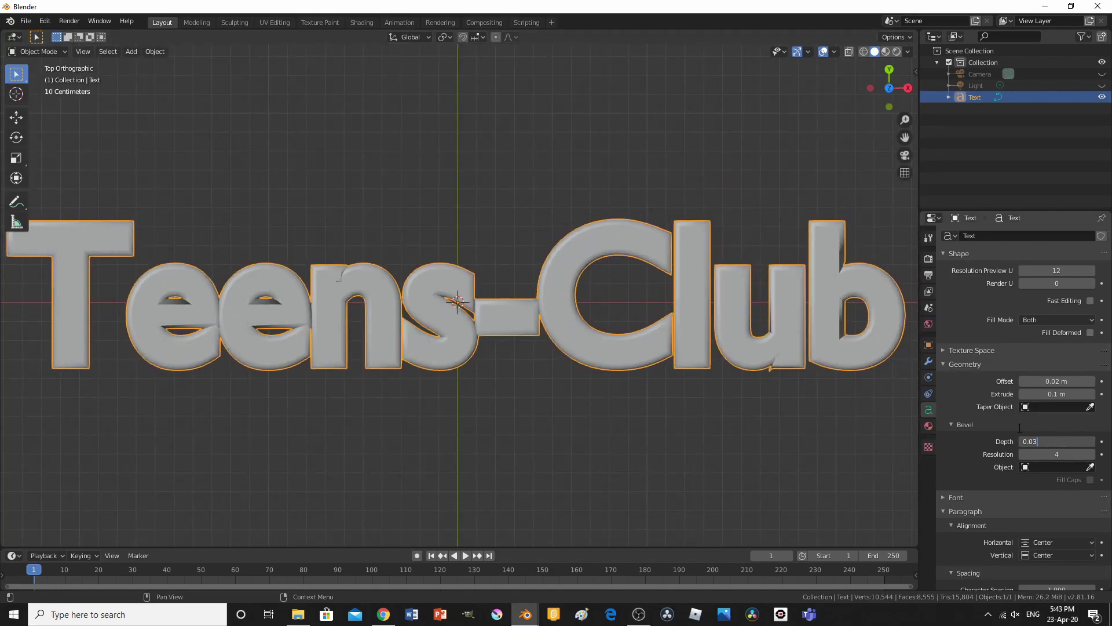
click(1045, 441)
text(0.02)
key(Return)
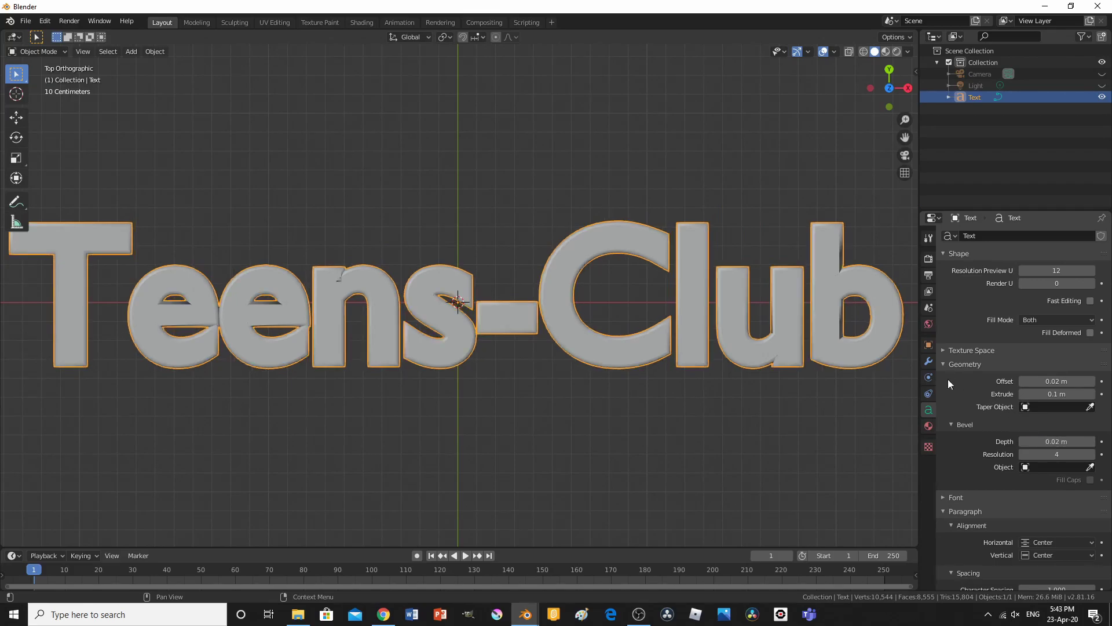
scroll(618, 366, down, 2)
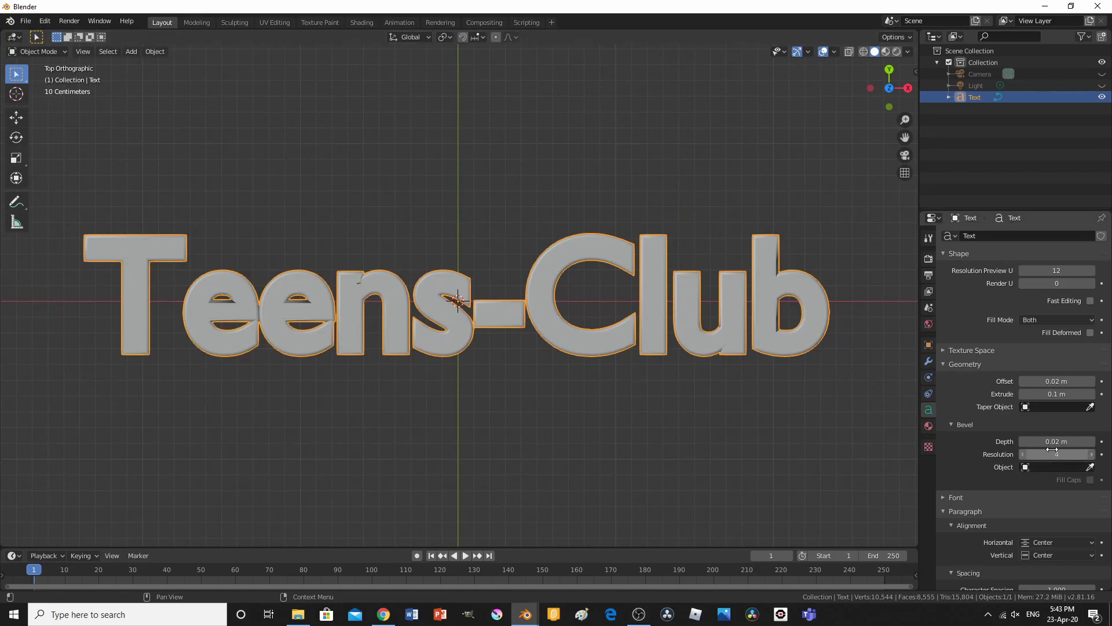
- Lower the bevel Resolution from 10 to 0
middle_drag(499, 353, 578, 377)
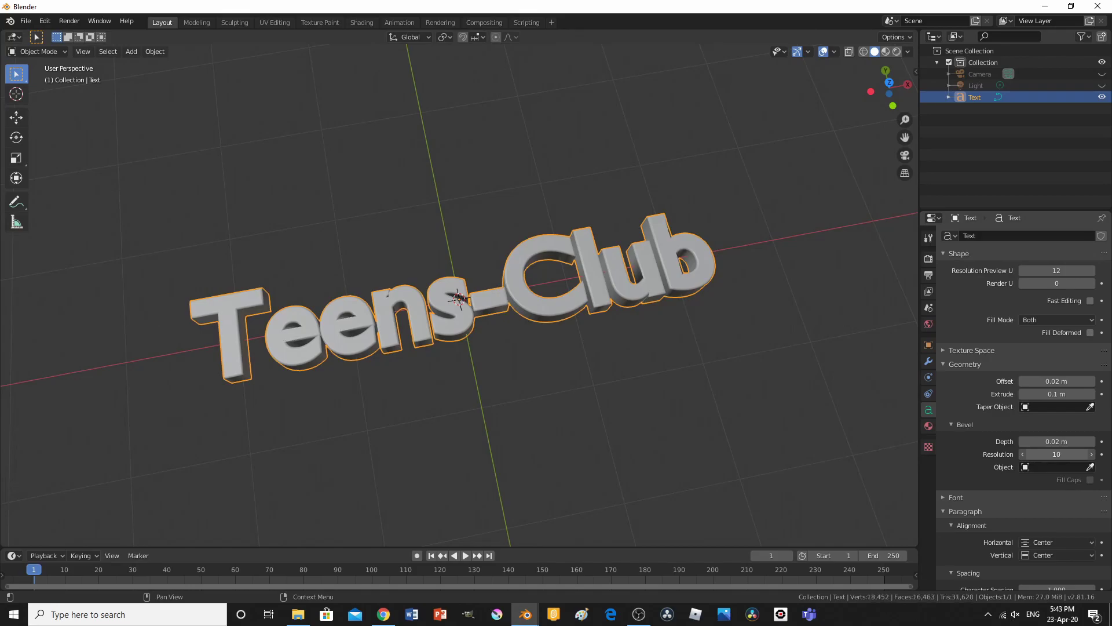
drag(1057, 454, 1037, 454)
mouse_move(801, 457)
middle_down()
mouse_move(845, 387)
mouse_move(886, 389)
mouse_move(799, 461)
middle_up()
scroll(765, 488, up, 6)
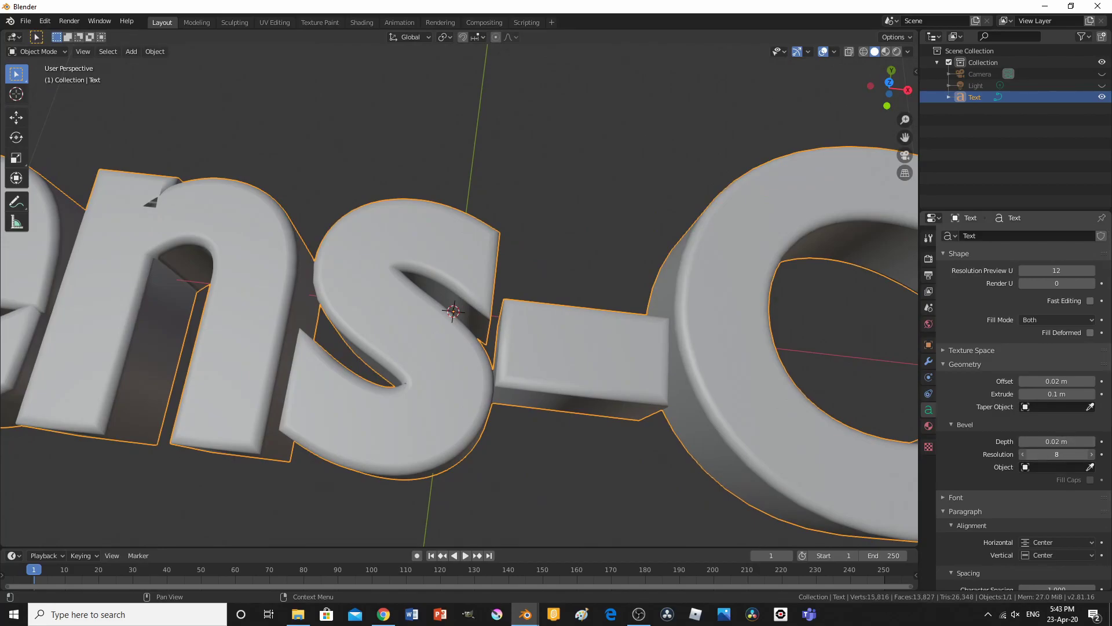
click(1057, 454)
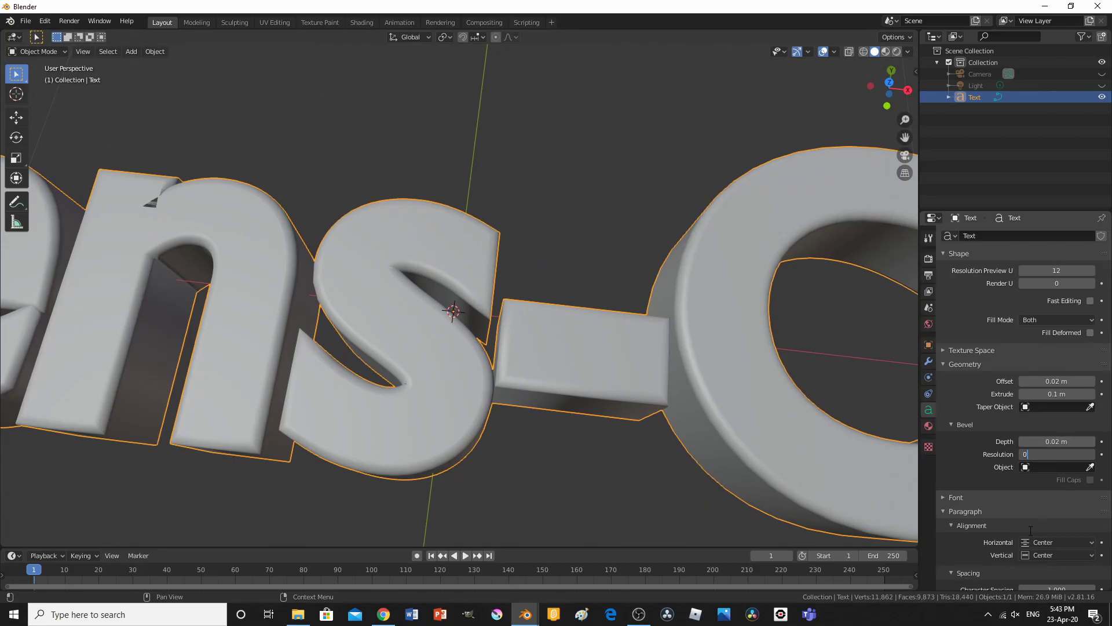
text(0)
key(Return)
- Inspect the chamfered 's' up close, try Resolution 10, then set it back to 0
middle_drag(457, 356, 472, 320)
scroll(467, 360, up, 5)
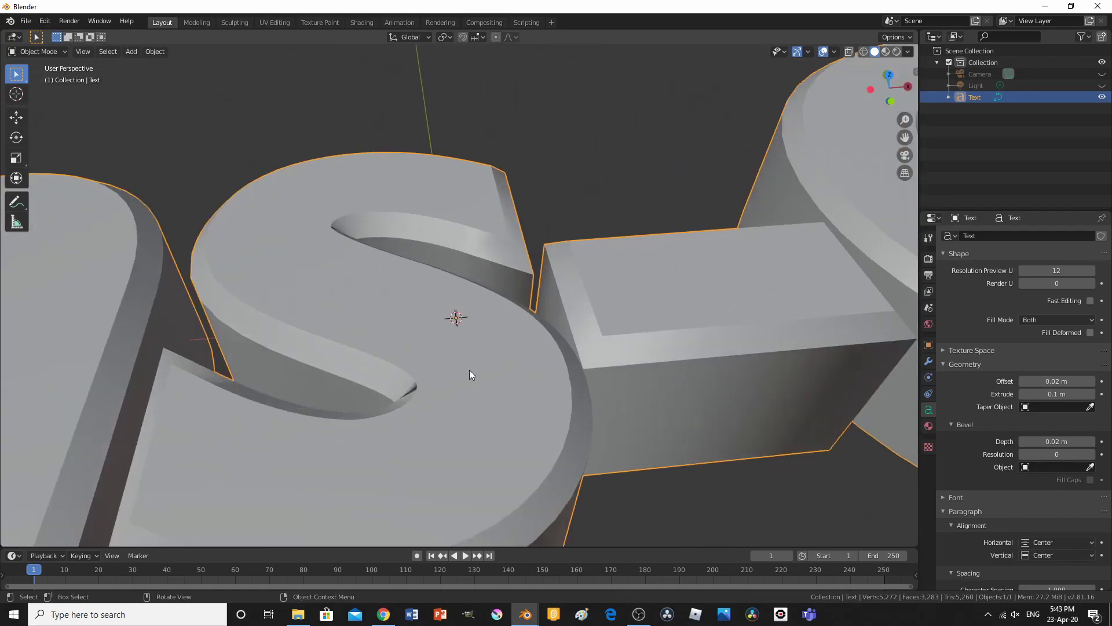
middle_drag(469, 374, 488, 423)
scroll(486, 278, down, 8)
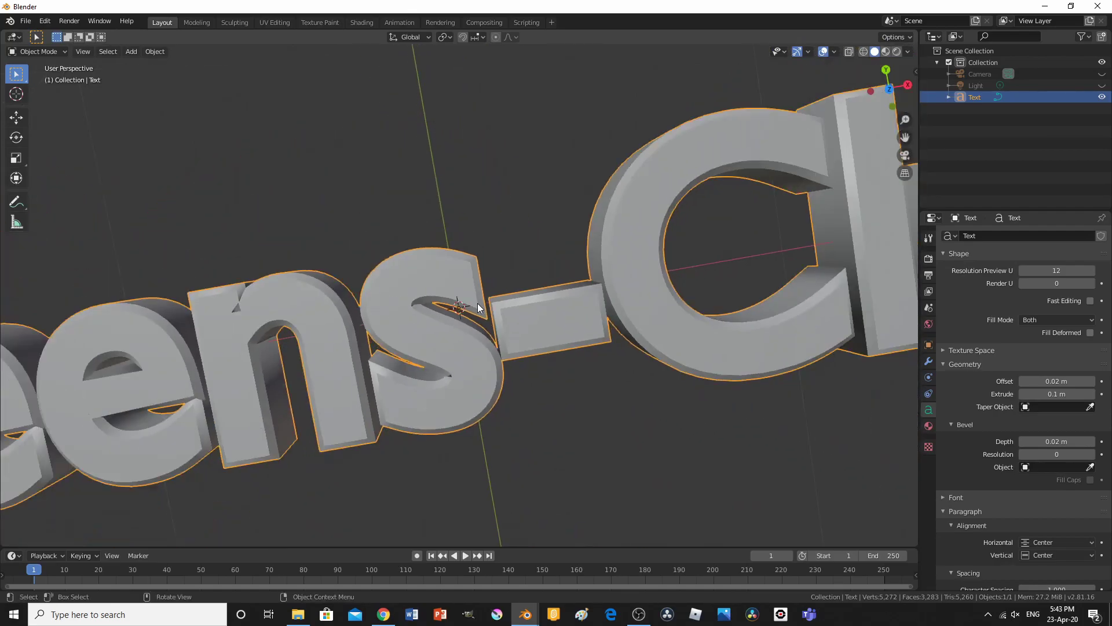
mouse_move(471, 314)
middle_down()
mouse_move(449, 312)
mouse_move(498, 330)
mouse_move(477, 302)
middle_up()
scroll(517, 328, up, 12)
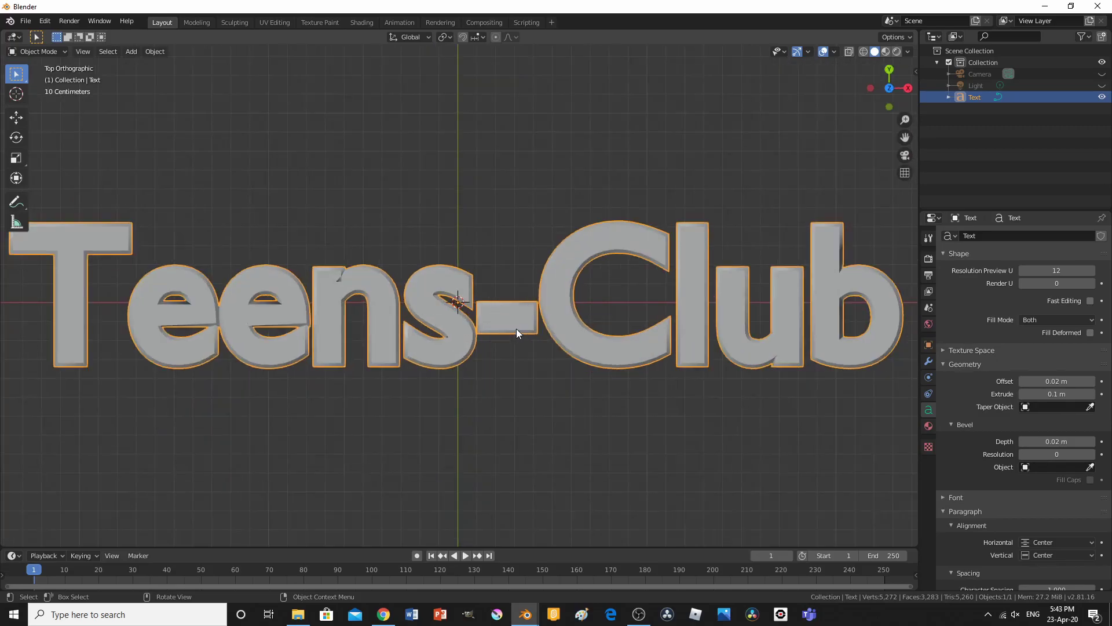
scroll(392, 285, up, 3)
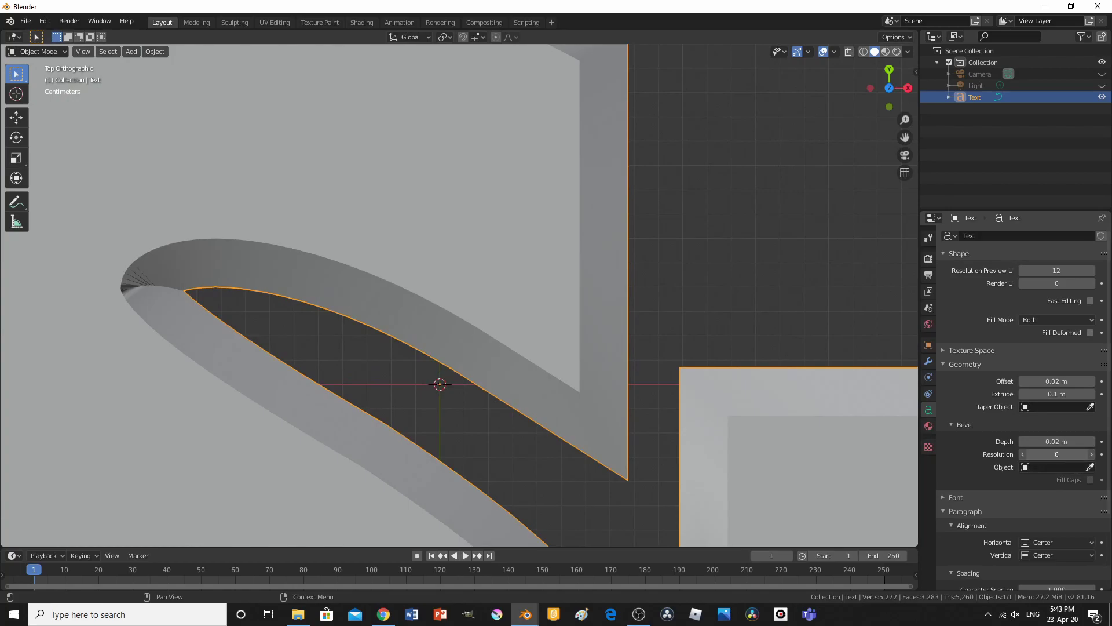
click(1064, 454)
text(10)
key(Return)
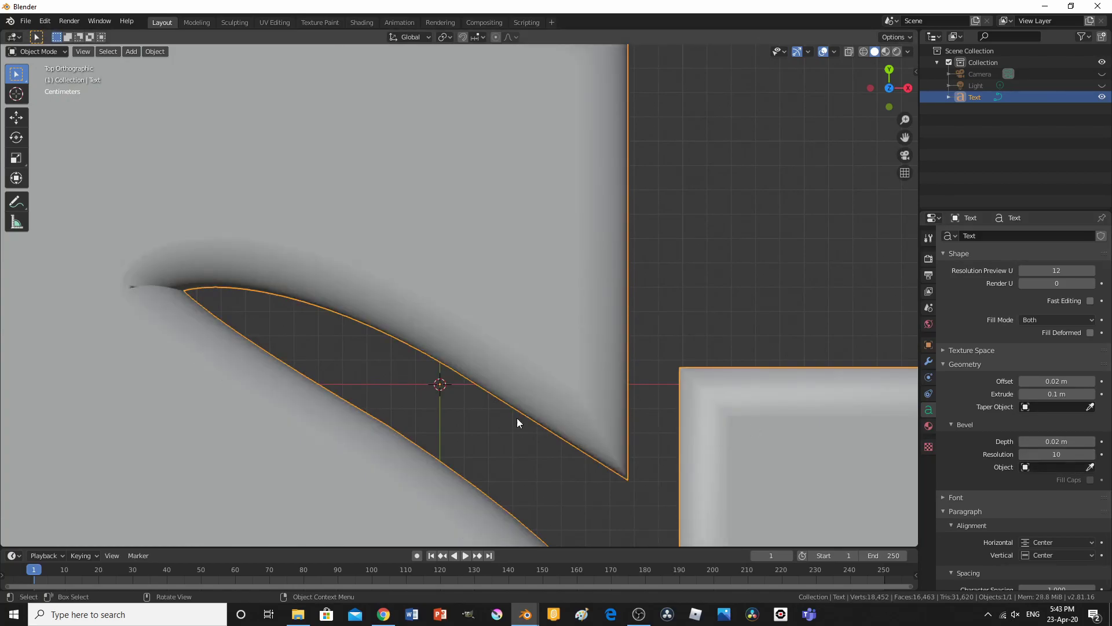
scroll(416, 428, down, 10)
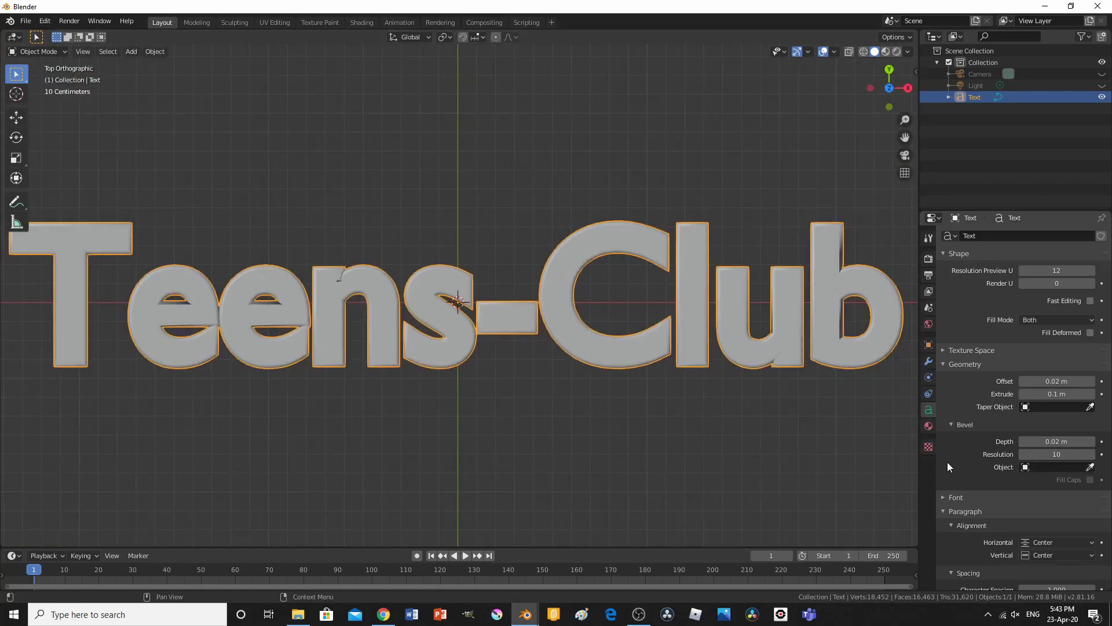
click(1043, 454)
key(Return)
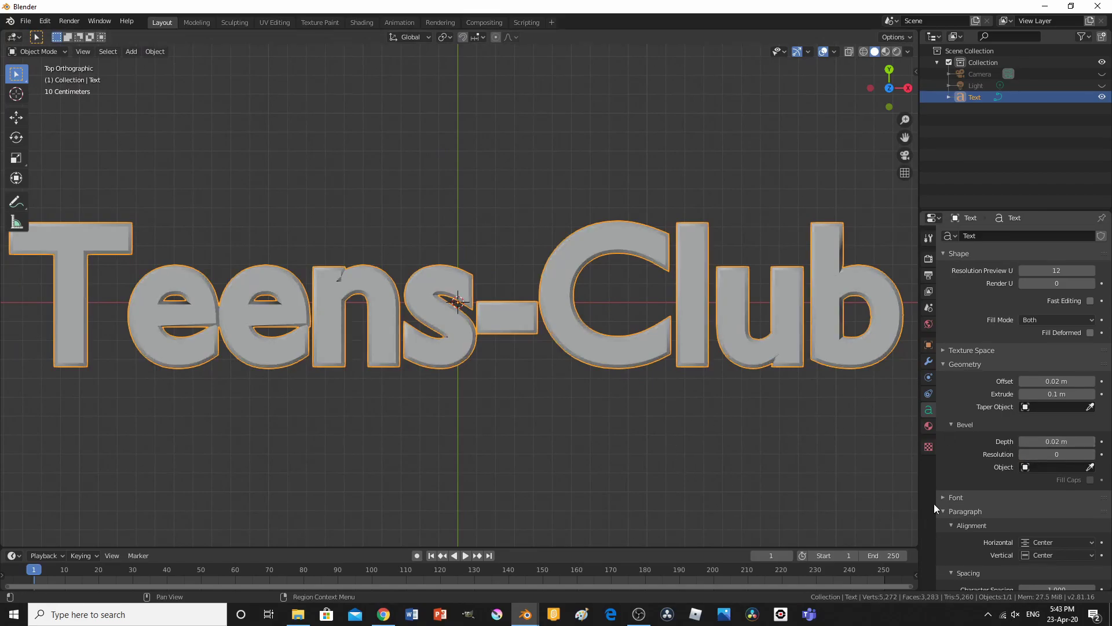
- Expand the Font panel and set the text's Transform Size to 10
click(952, 498)
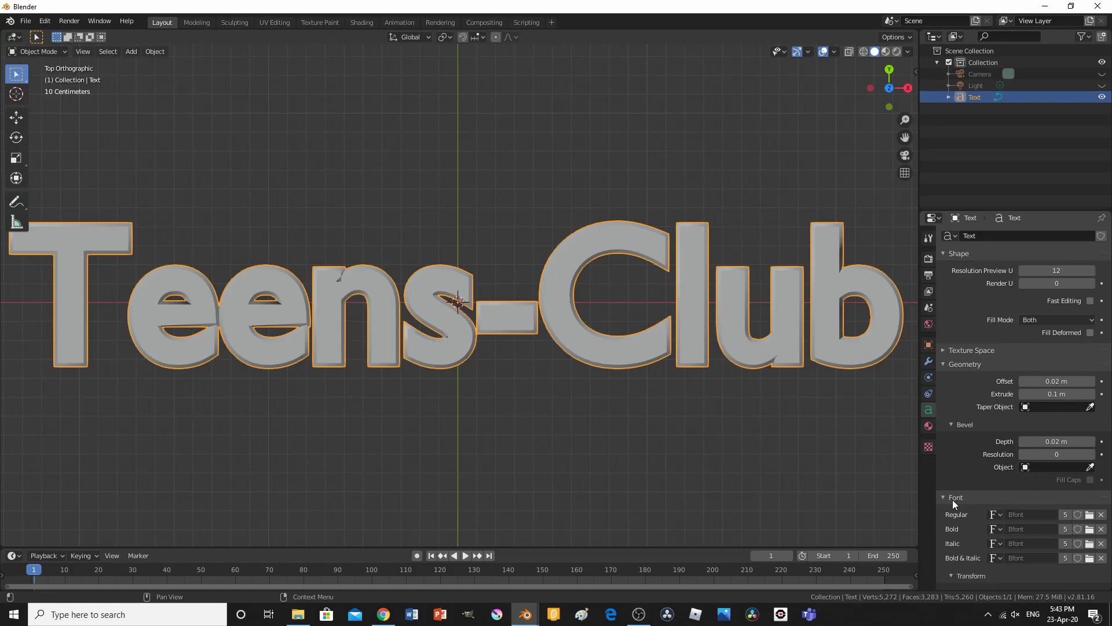
scroll(952, 500, down, 5)
scroll(954, 481, down, 4)
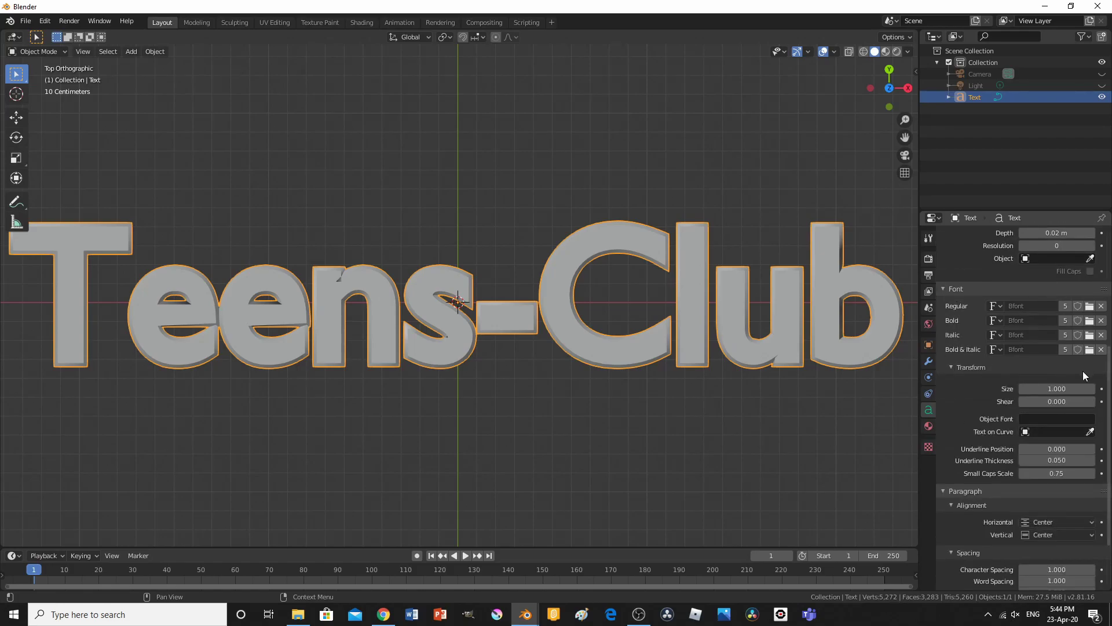
scroll(558, 384, down, 4)
scroll(584, 394, up, 2)
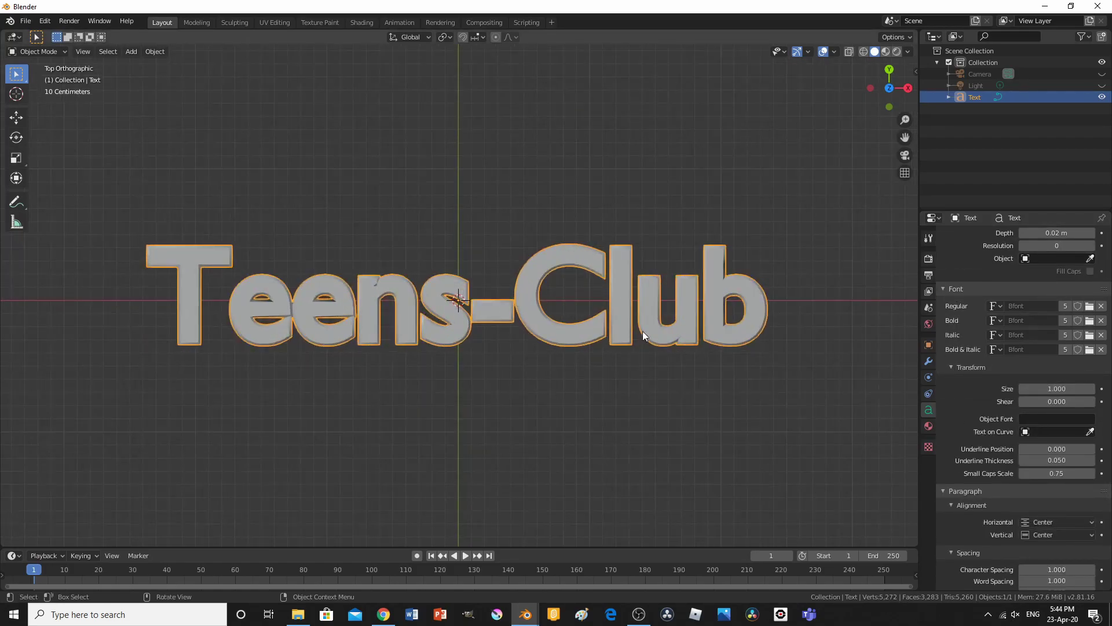
mouse_move(1048, 388)
mouse_down()
mouse_move(1072, 388)
mouse_move(1054, 391)
mouse_up()
click(1054, 391)
text(10)
key(Return)
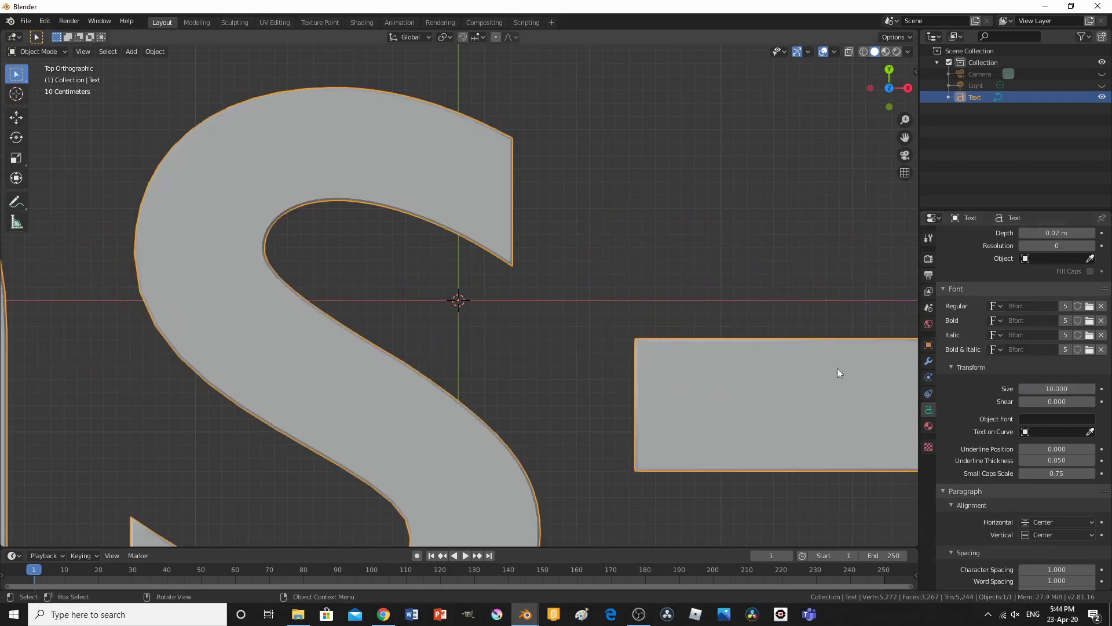
scroll(678, 405, down, 6)
- Set the Geometry Extrude to 1 m, then increase it to 5 m
middle_drag(678, 409, 444, 344)
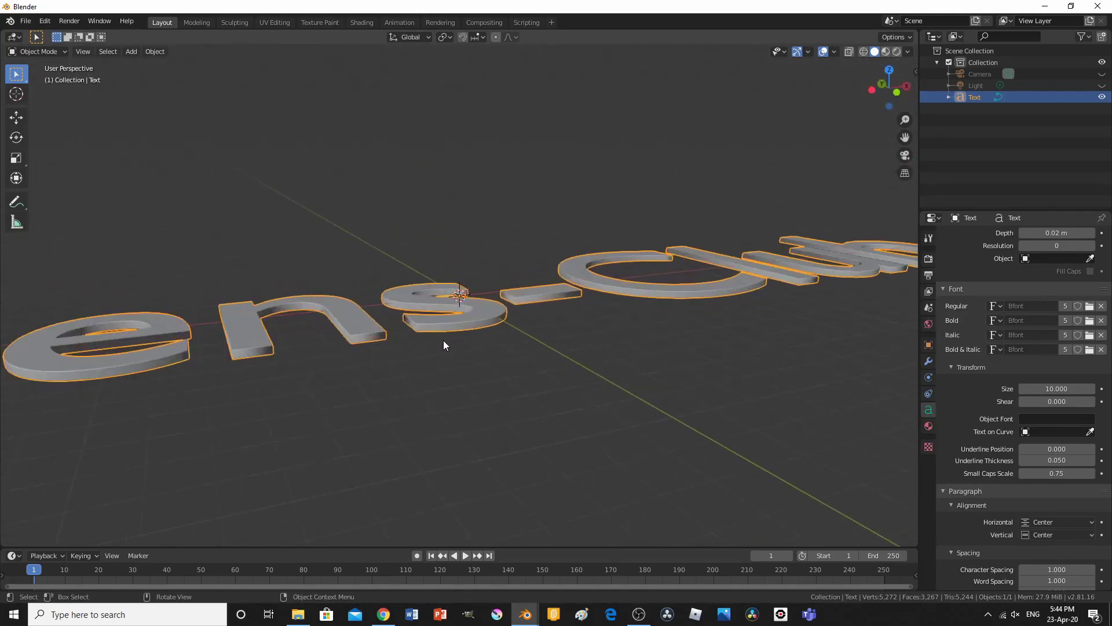
scroll(1054, 429, up, 6)
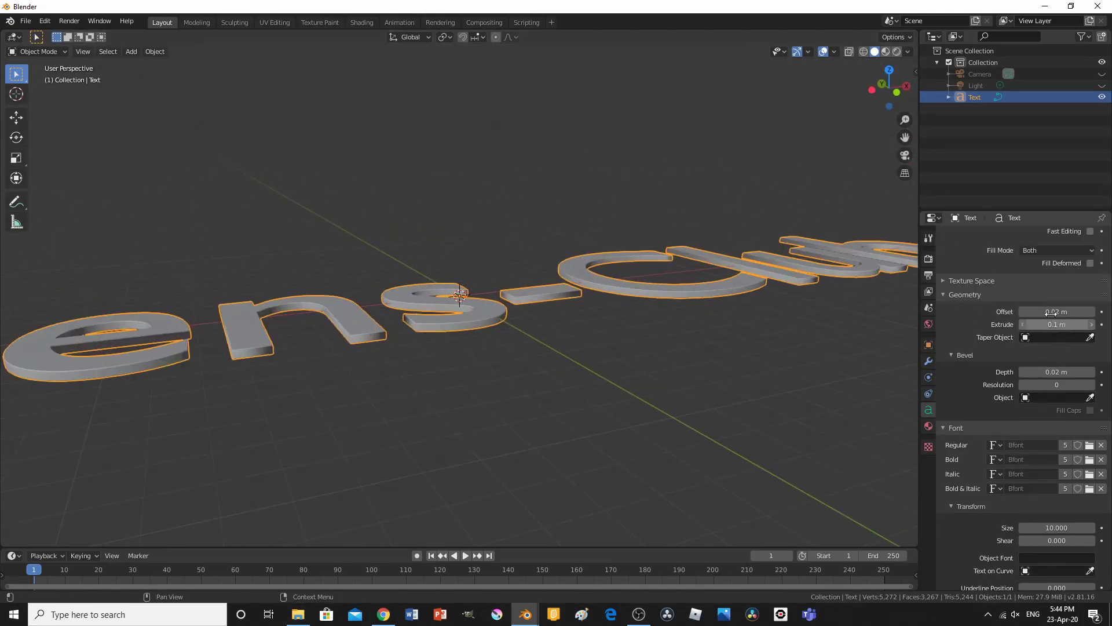
scroll(1047, 364, up, 3)
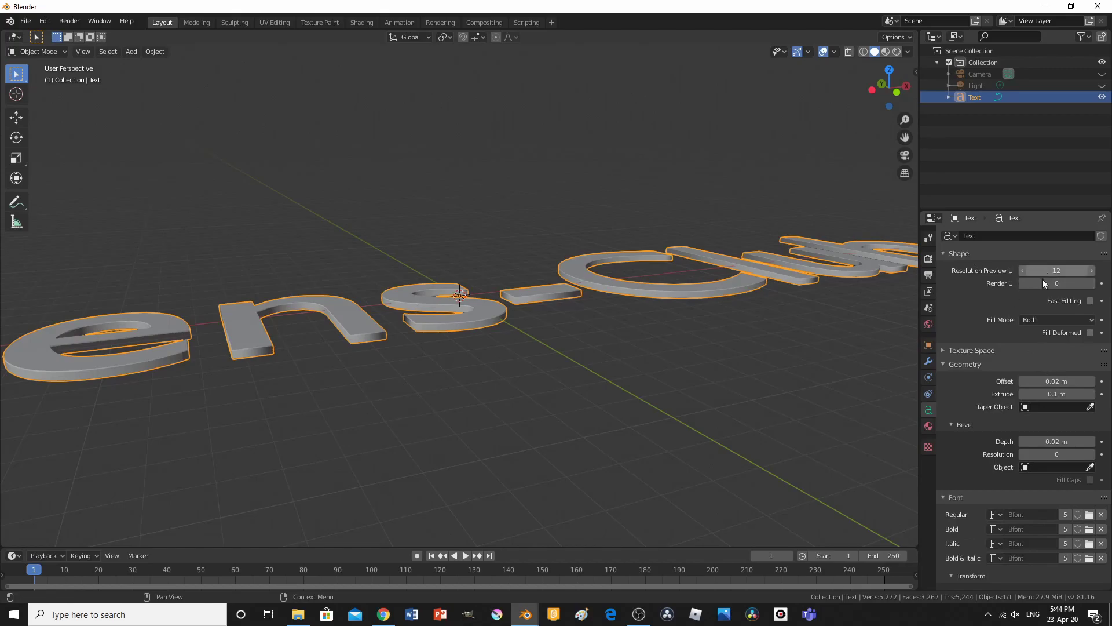
click(1063, 394)
text(1)
key(Return)
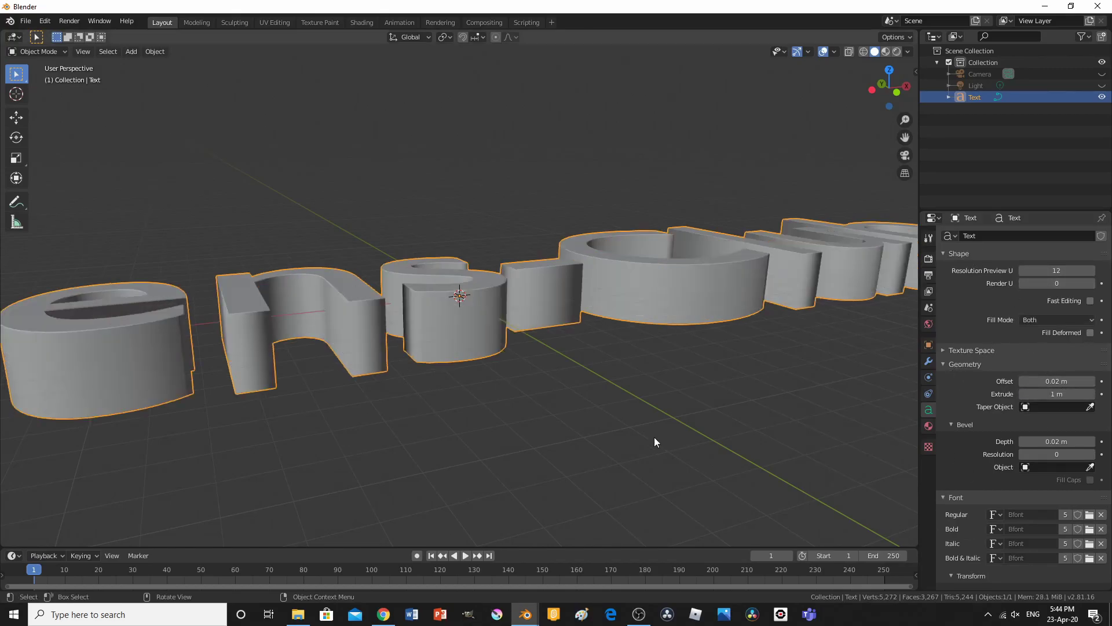
middle_drag(655, 437, 607, 484)
scroll(607, 484, up, 2)
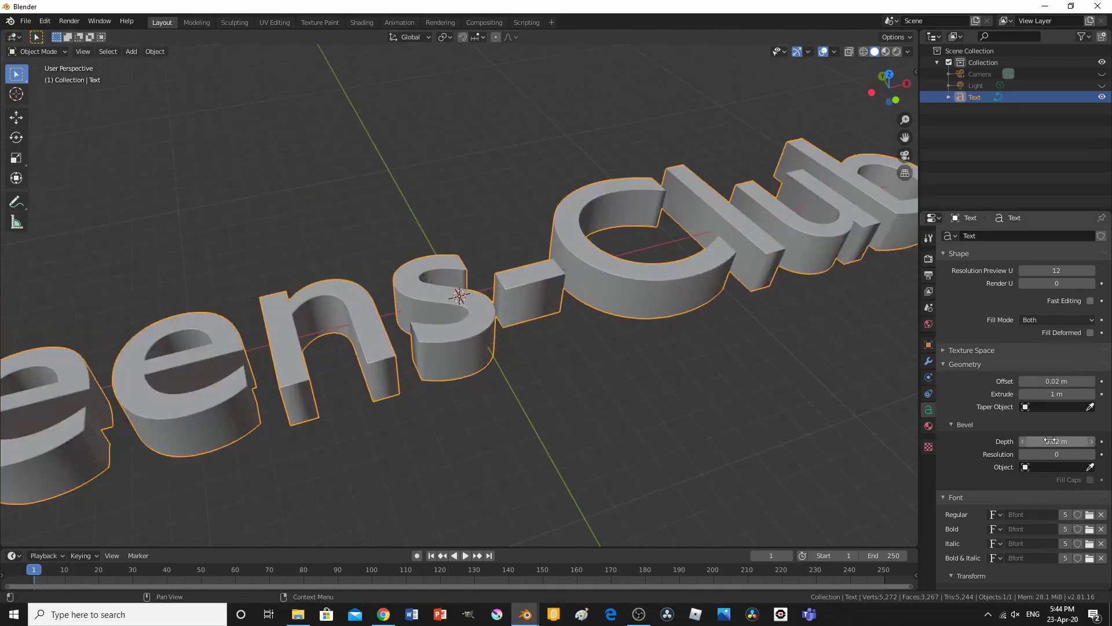
click(1061, 395)
text(5)
key(Return)
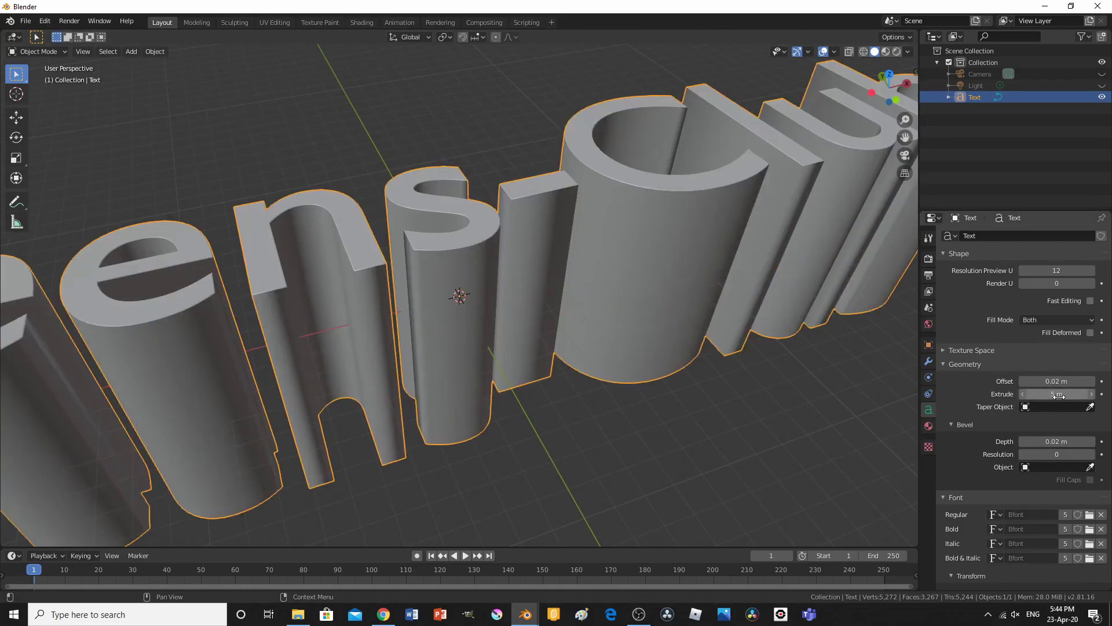
scroll(627, 457, down, 4)
mouse_move(607, 380)
middle_down()
mouse_move(592, 322)
mouse_move(596, 381)
middle_up()
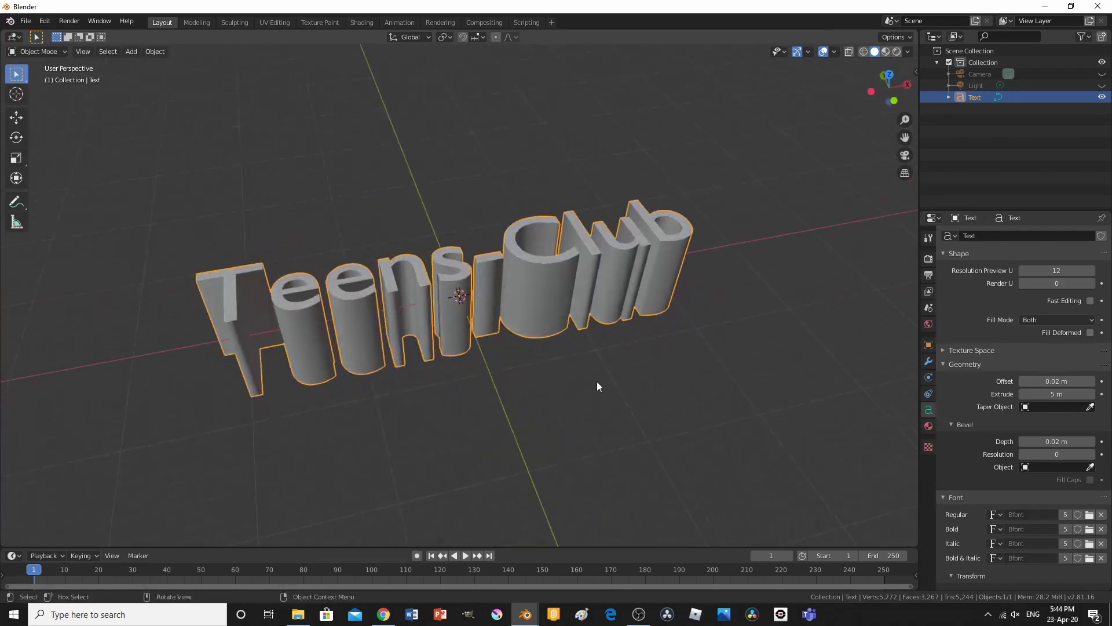
key(KP_7)
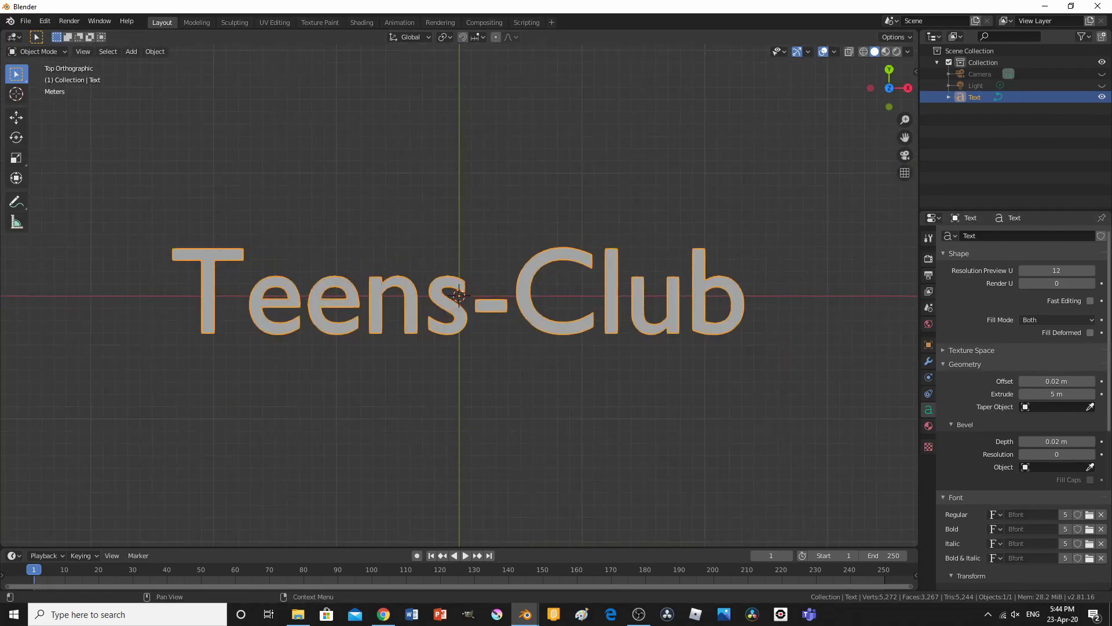
- Drag the Font Shear to slant the Teens-Club letters, ending at 0.400
scroll(1052, 474, down, 12)
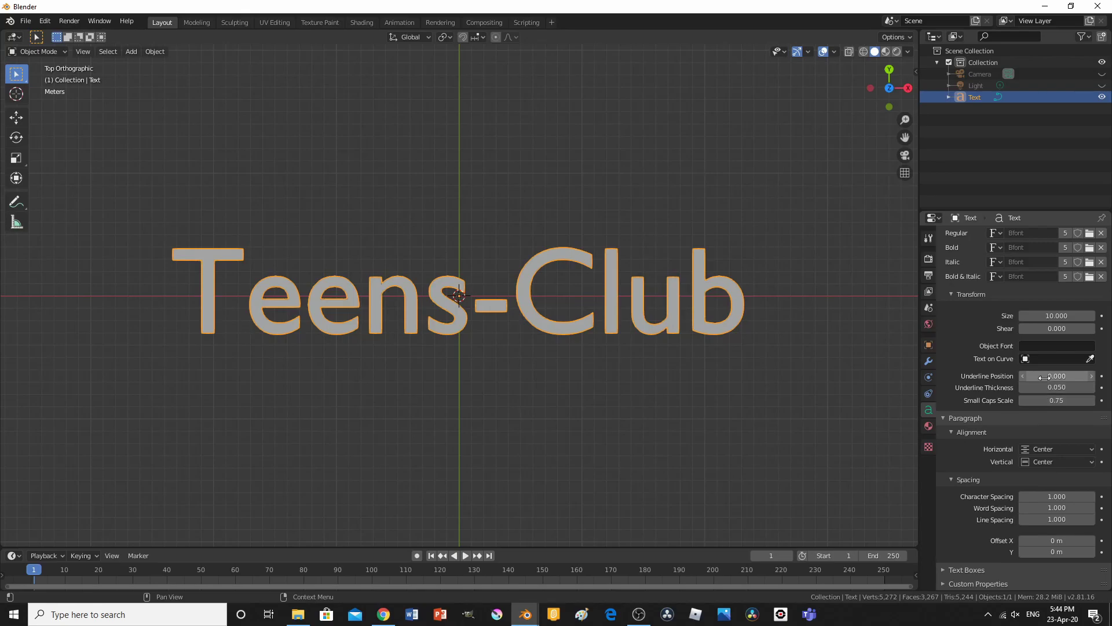
middle_drag(566, 385, 585, 321)
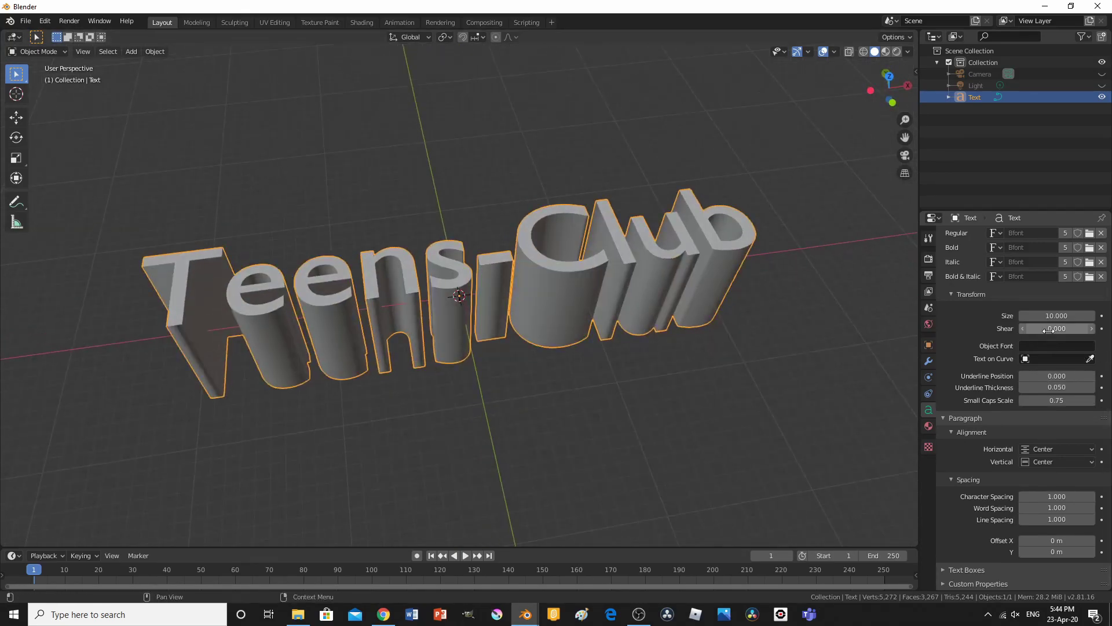
mouse_move(1049, 330)
mouse_down()
mouse_move(1077, 330)
mouse_move(985, 330)
mouse_move(1077, 330)
mouse_move(985, 330)
mouse_move(1077, 330)
mouse_move(1049, 329)
mouse_up()
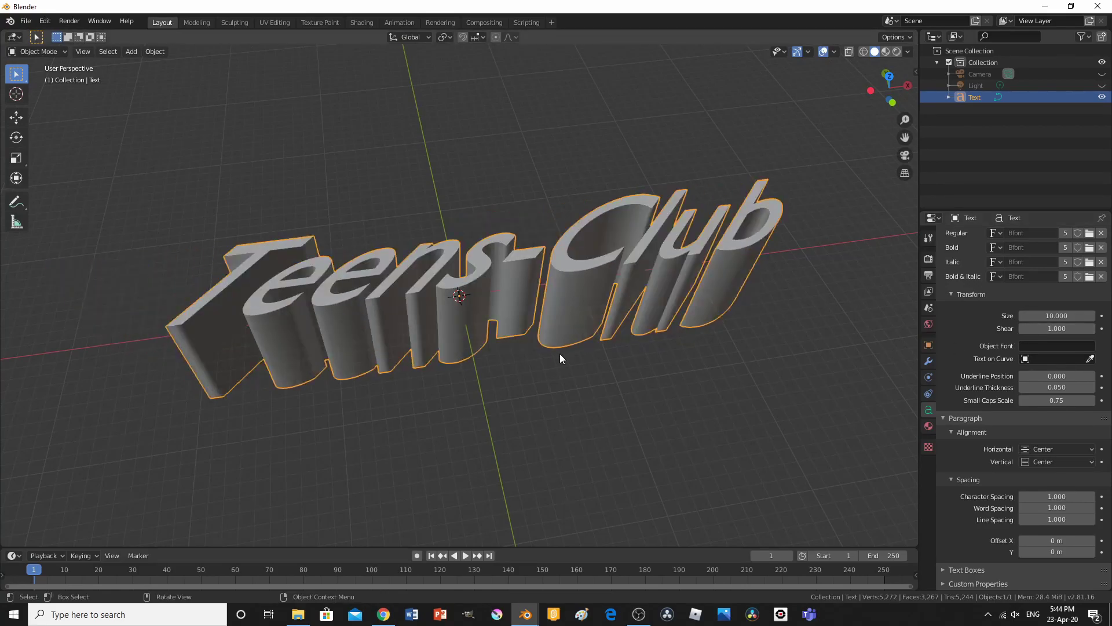
key(KP_7)
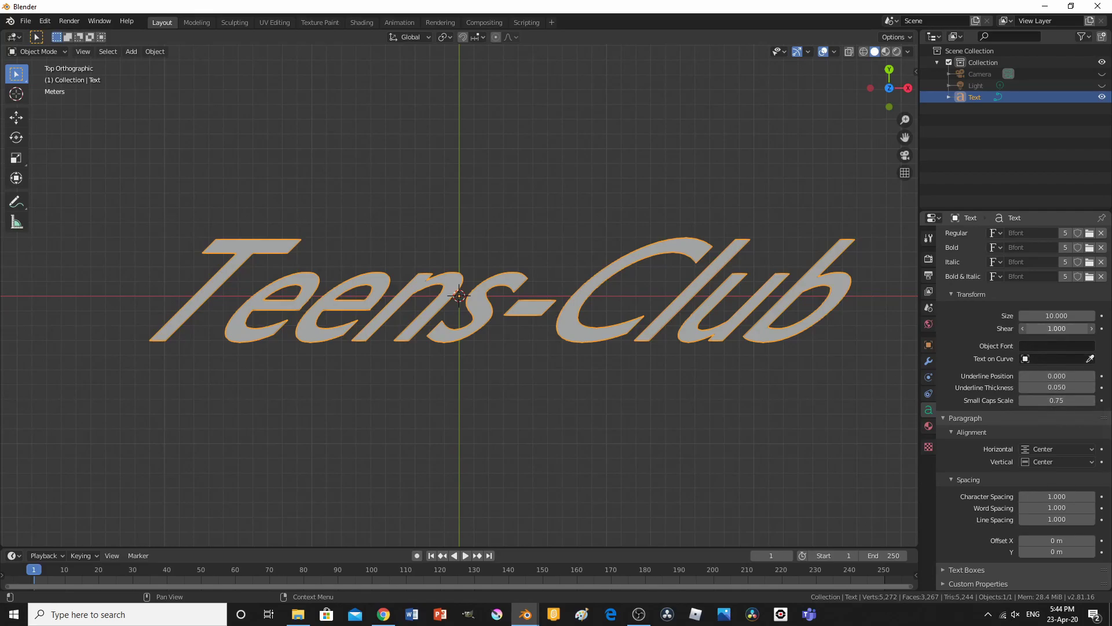
drag(1057, 328, 997, 328)
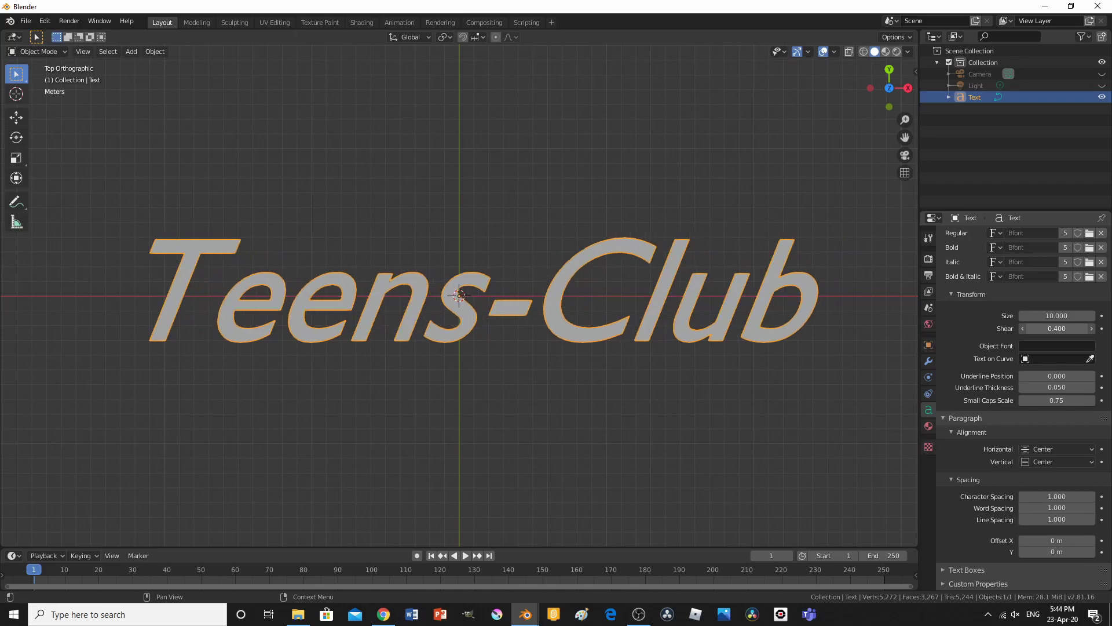
mouse_move(527, 619)
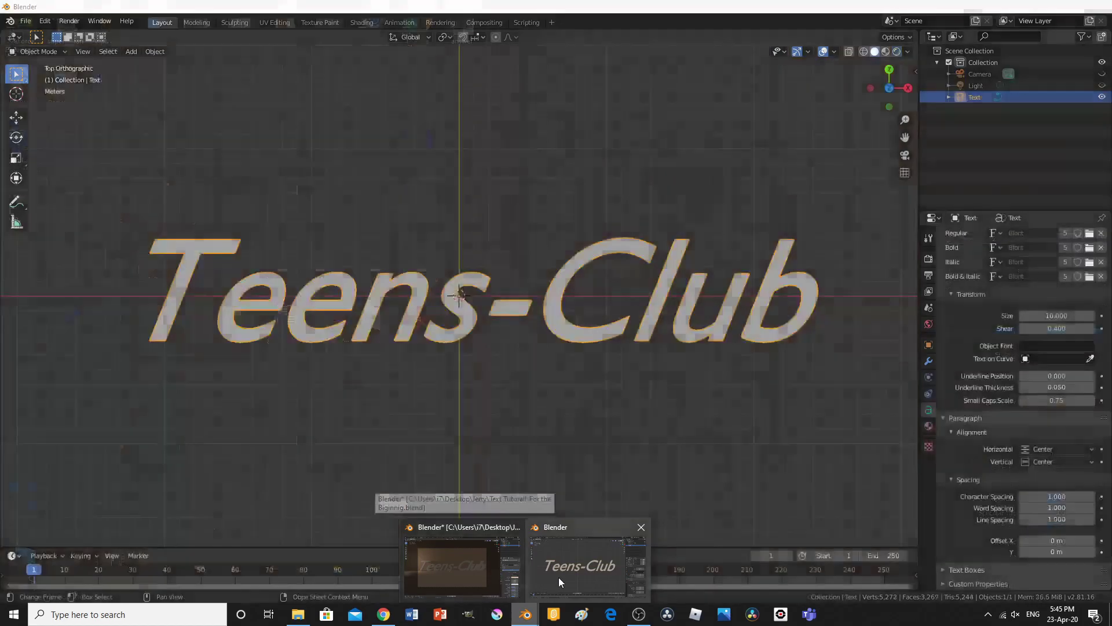
mouse_move(519, 551)
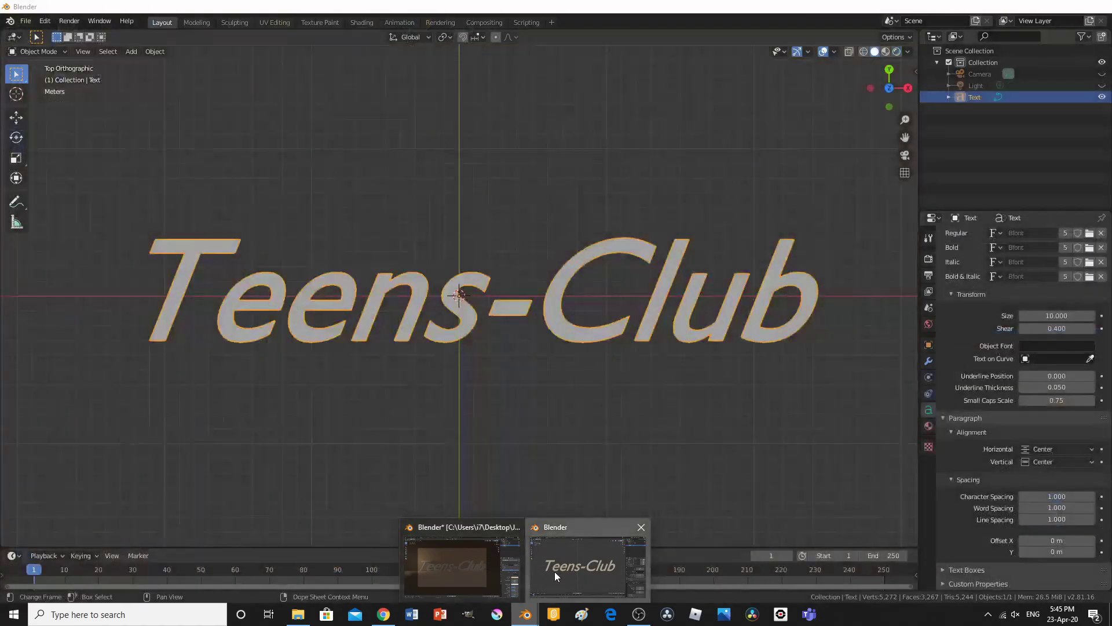
- Set the Teens-Club text's Small Caps Scale to 0.75
click(554, 571)
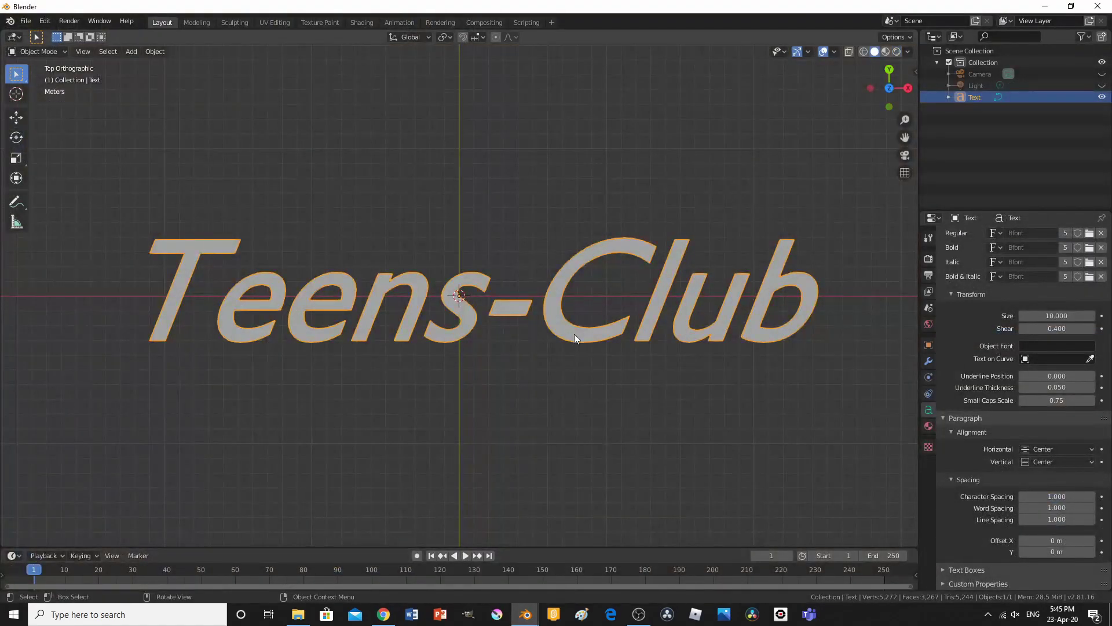
middle_drag(575, 334, 544, 409)
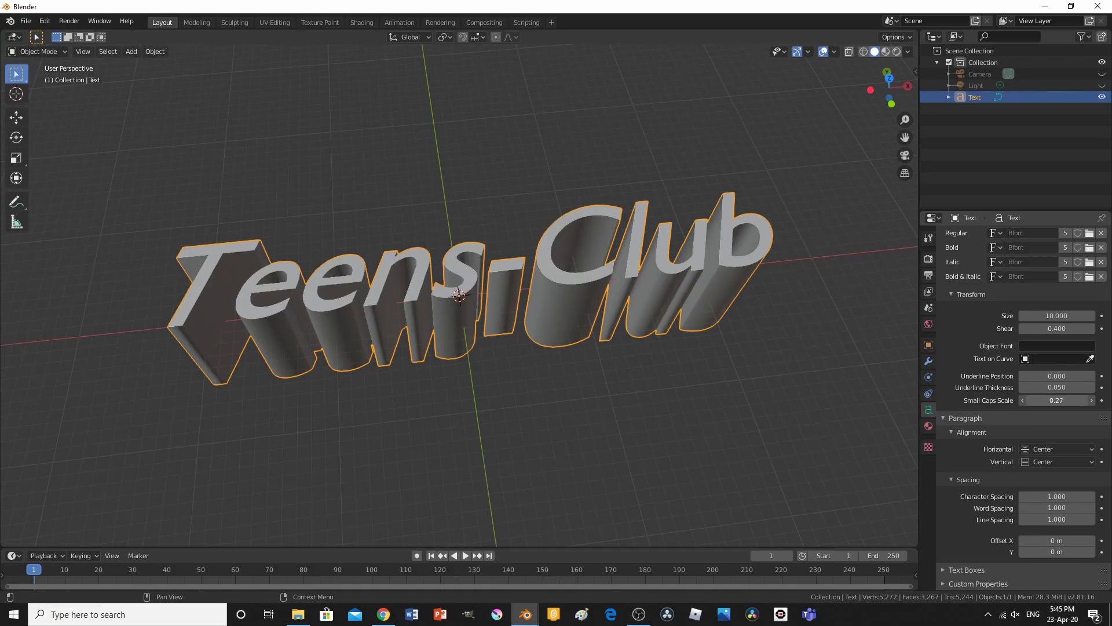
scroll(322, 385, up, 15)
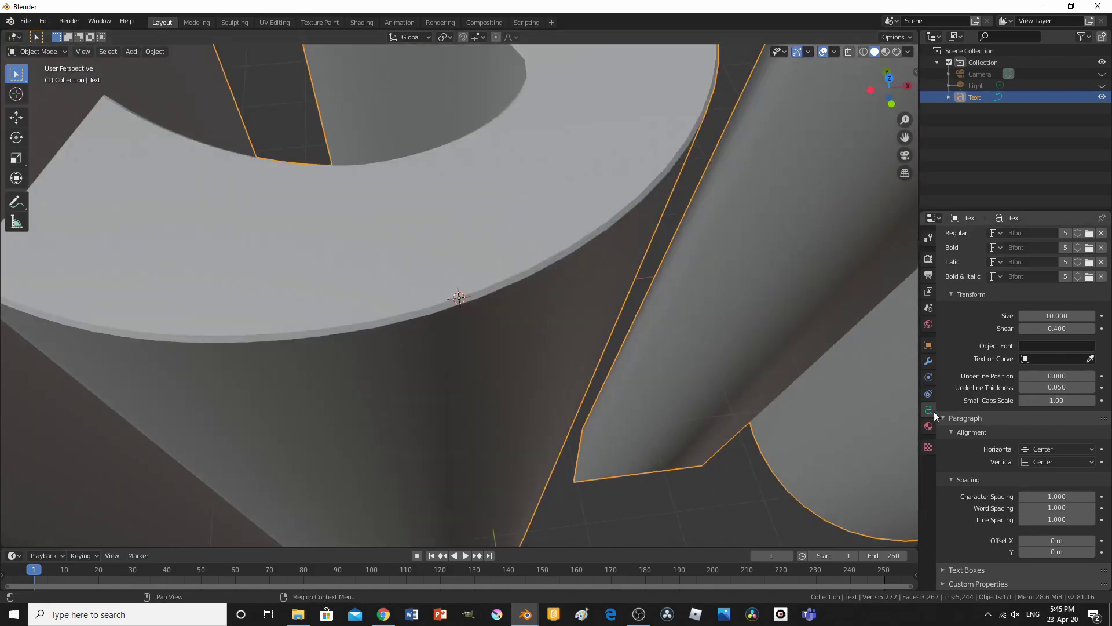
click(1052, 401)
key(Return)
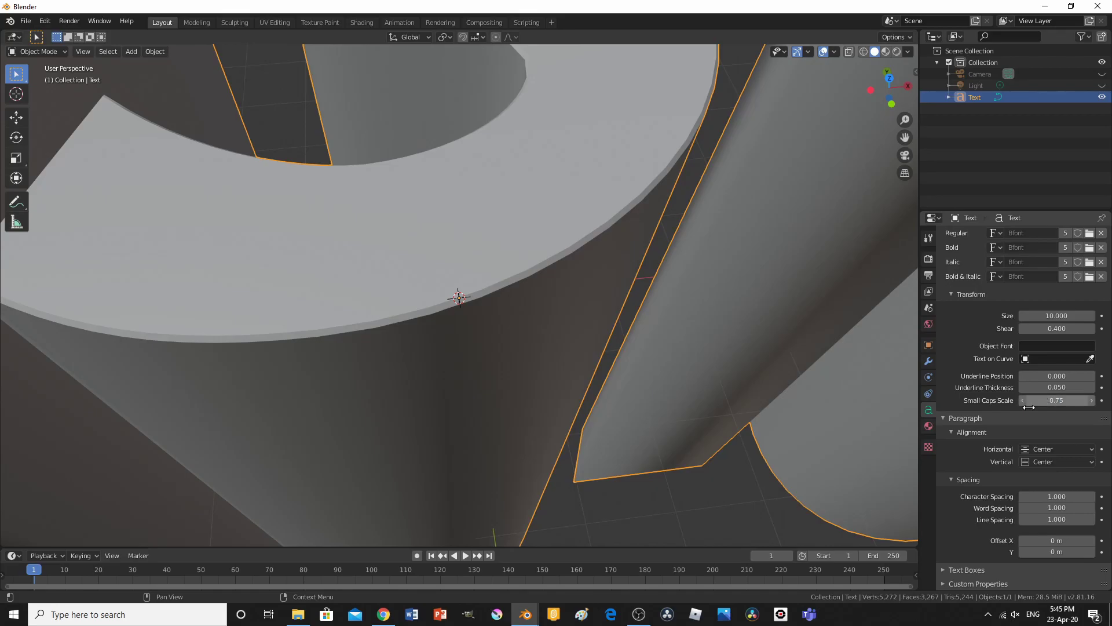
- Leave Underline Thickness at 0 and switch to Top Orthographic view
scroll(844, 457, down, 15)
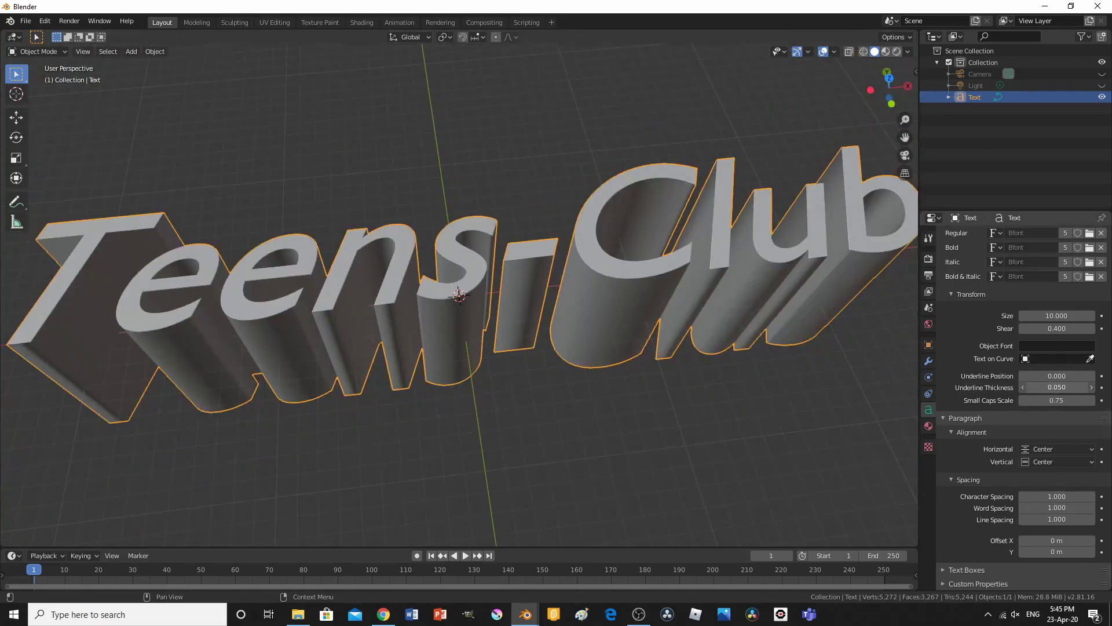
scroll(749, 468, up, 15)
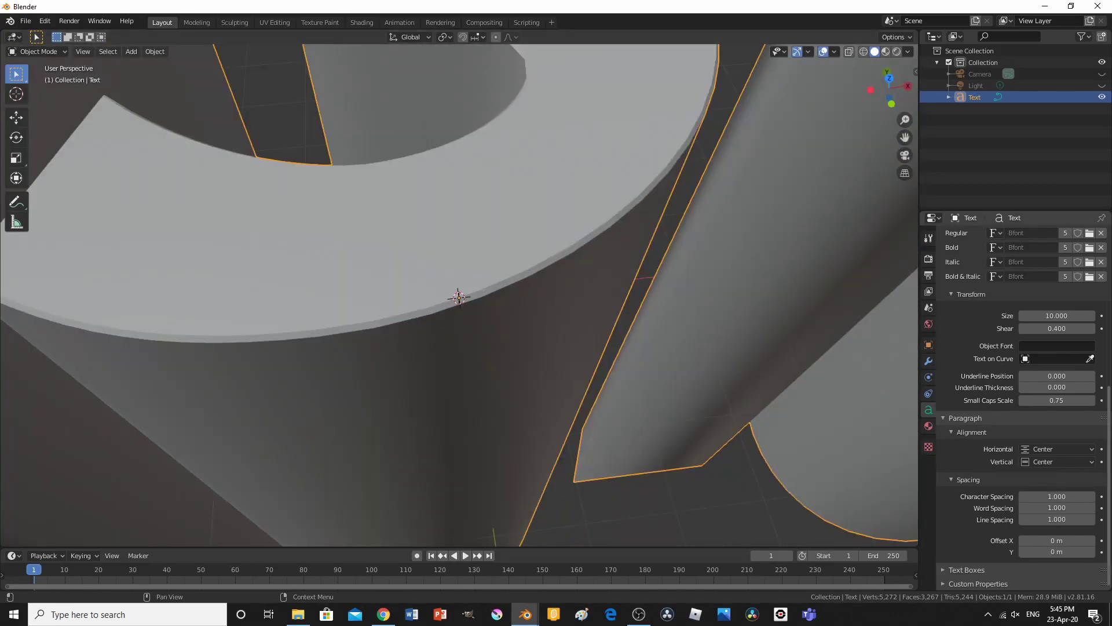
mouse_move(1048, 387)
mouse_down()
mouse_move(1072, 387)
mouse_move(1042, 387)
mouse_up()
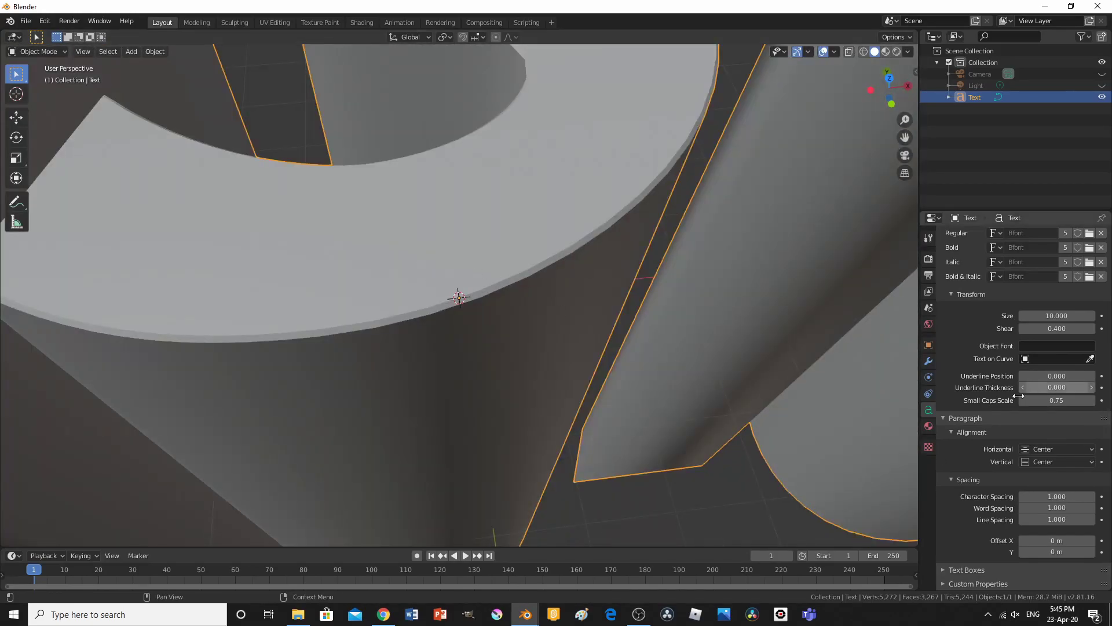
scroll(740, 496, down, 15)
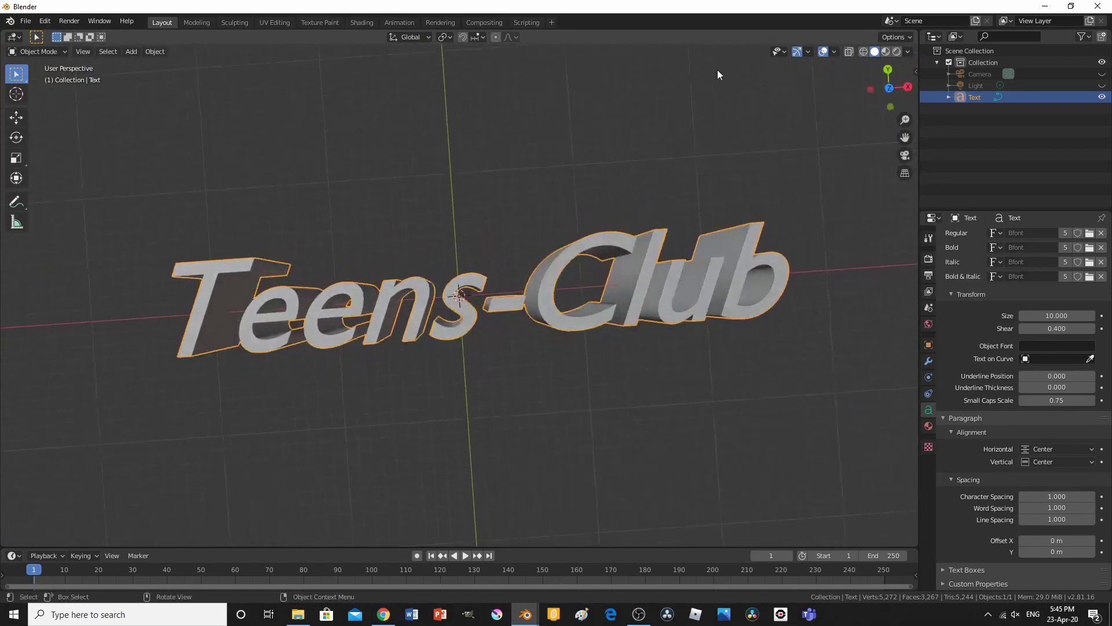
key(KP_7)
- Set the text's Character Spacing to 0.9
scroll(446, 312, down, 2)
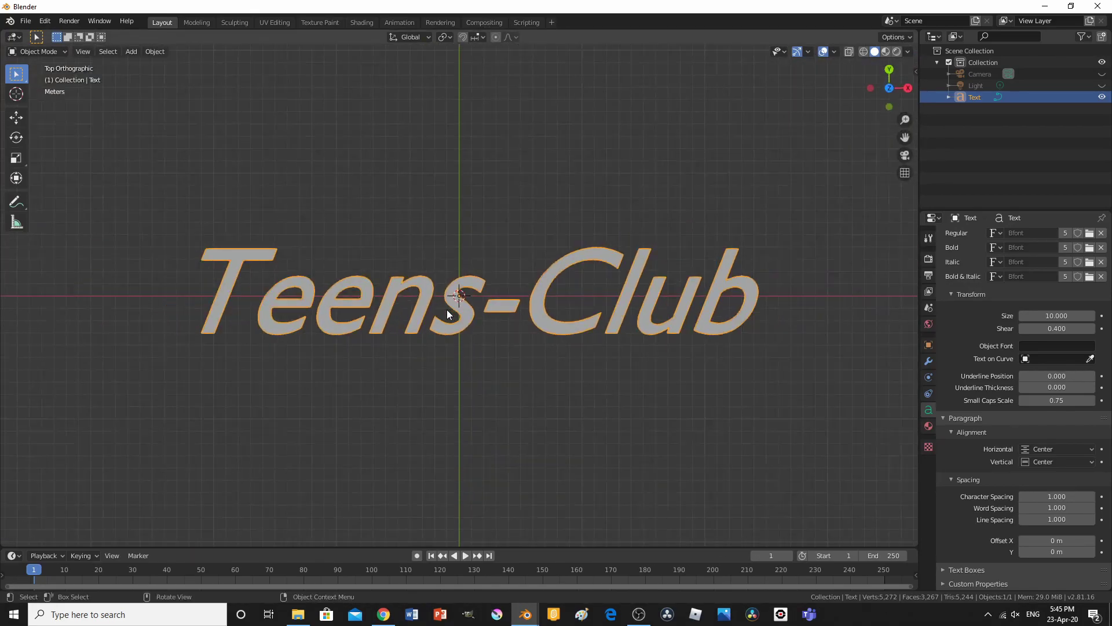
scroll(446, 313, up, 1)
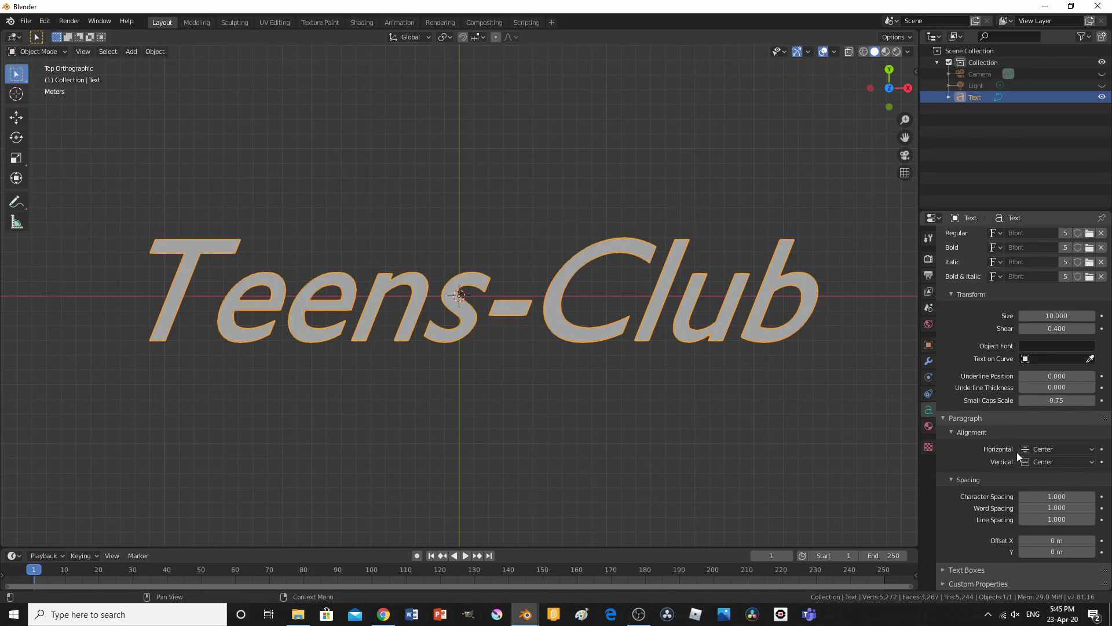
mouse_move(1046, 496)
mouse_down()
mouse_move(1107, 496)
mouse_move(1027, 496)
mouse_up()
scroll(498, 371, down, 8)
scroll(552, 397, up, 2)
- Widen Word Spacing to 7.5 and Line Spacing to about 6.6, checking from top view
scroll(645, 450, up, 6)
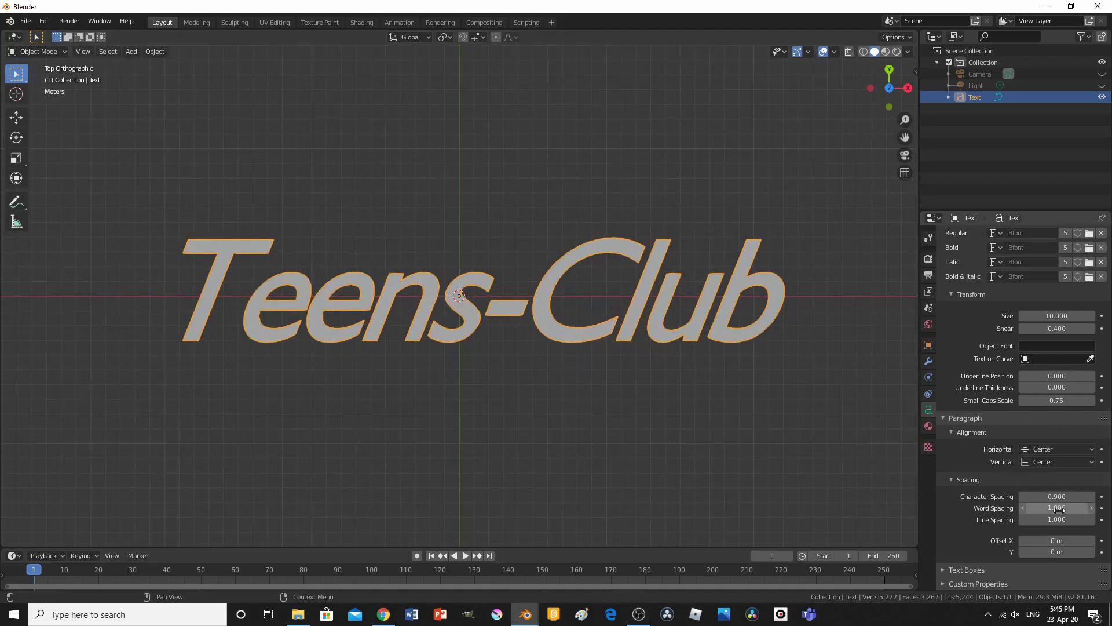
drag(1058, 508, 1070, 508)
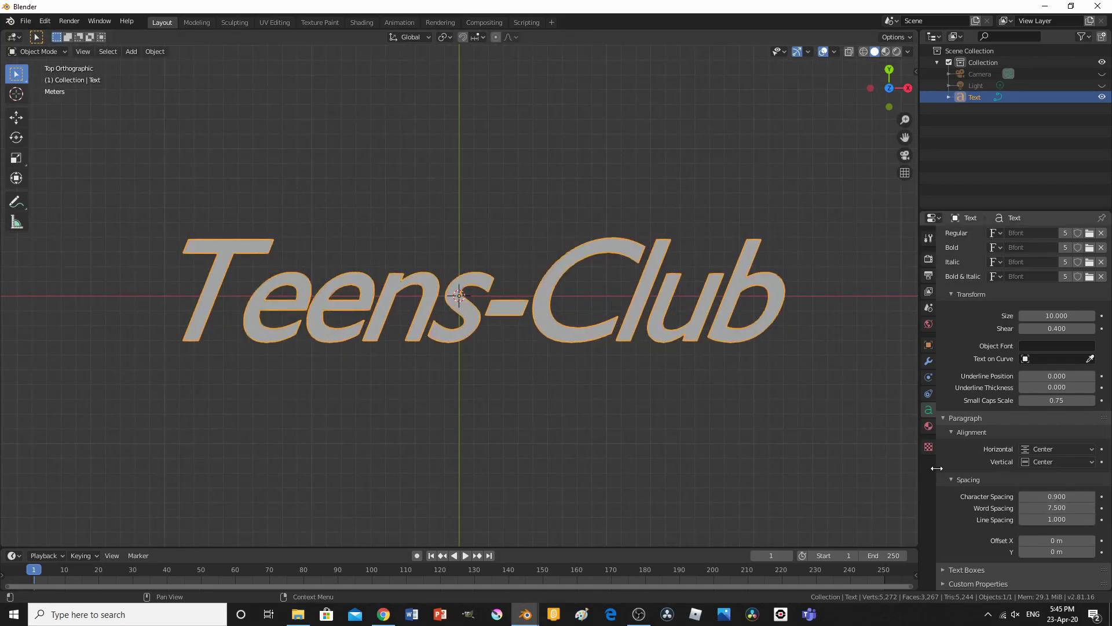
middle_drag(912, 464, 822, 395)
scroll(813, 402, down, 10)
scroll(813, 405, up, 5)
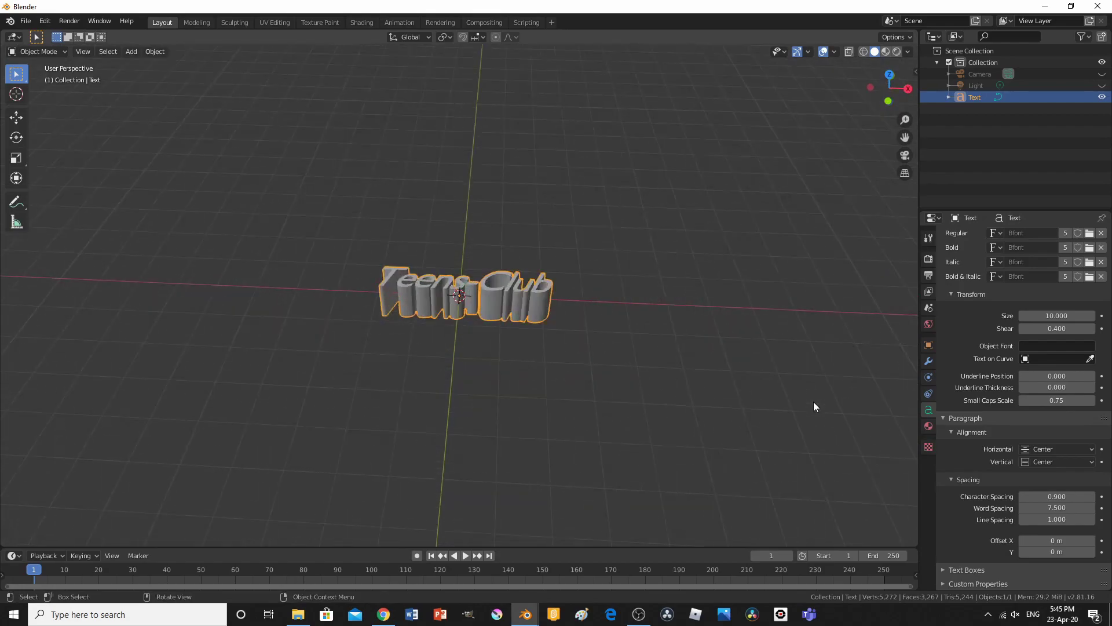
scroll(813, 401, up, 5)
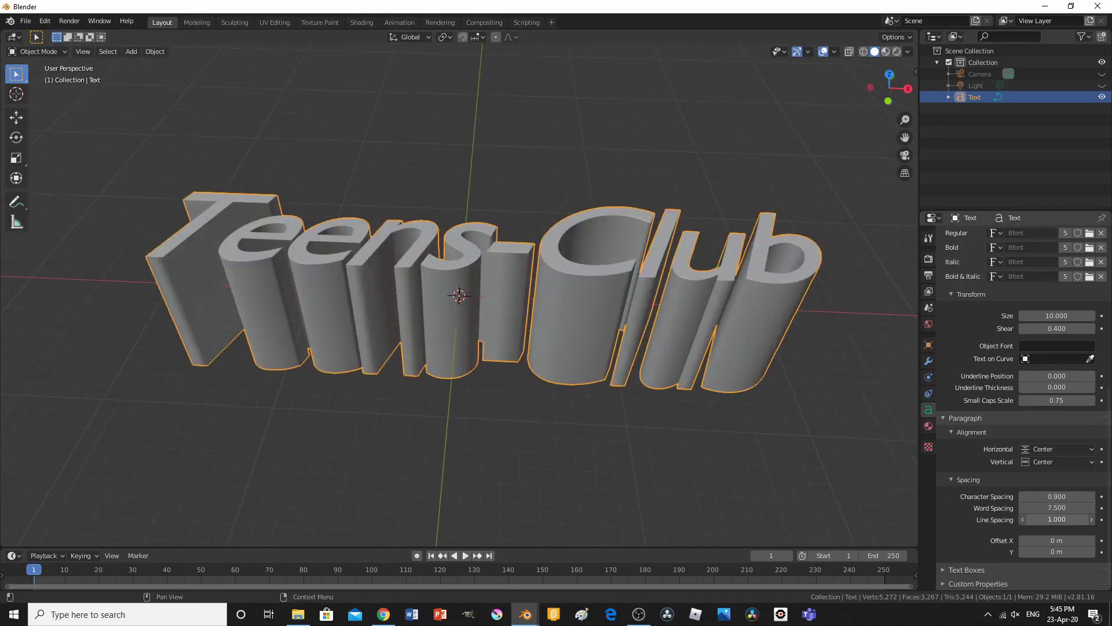
key(KP_7)
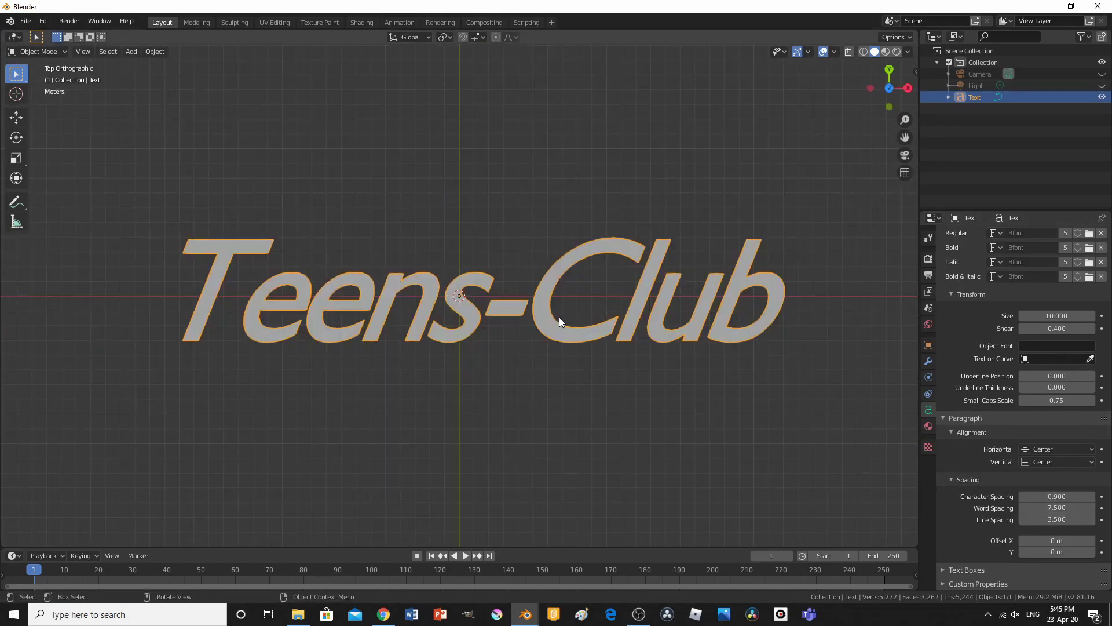
- Try Offset X and Offset Y values, then undo both so the offsets stay at 0 m
mouse_move(1056, 540)
mouse_down()
mouse_move(1089, 540)
mouse_move(1045, 539)
mouse_move(1069, 540)
mouse_up()
key(ctrl+z)
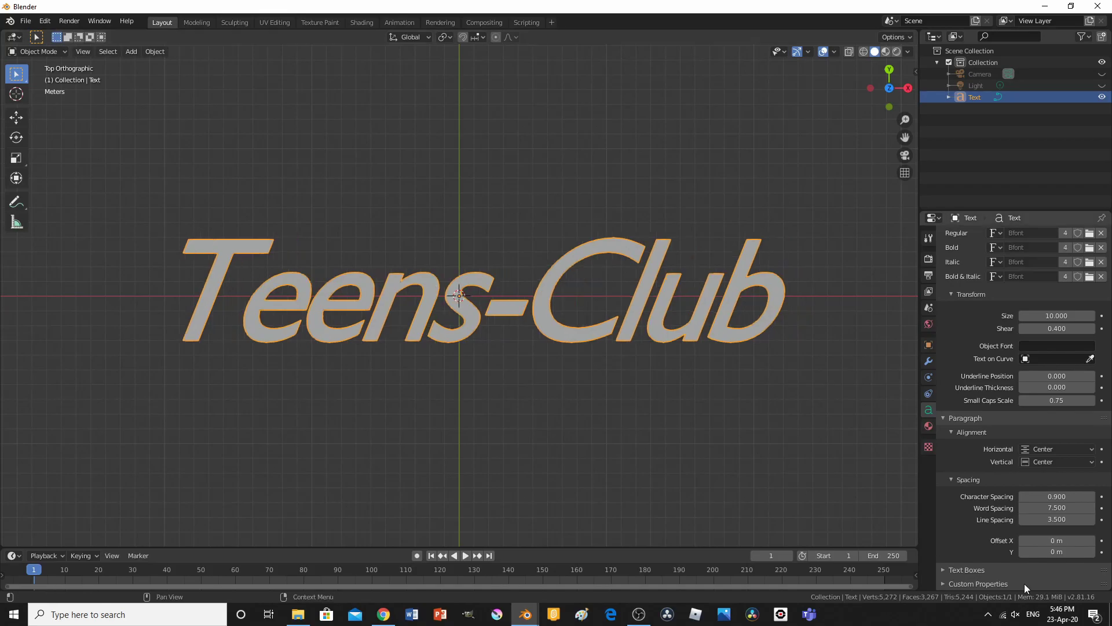
drag(1053, 552, 1084, 551)
key(ctrl+z)
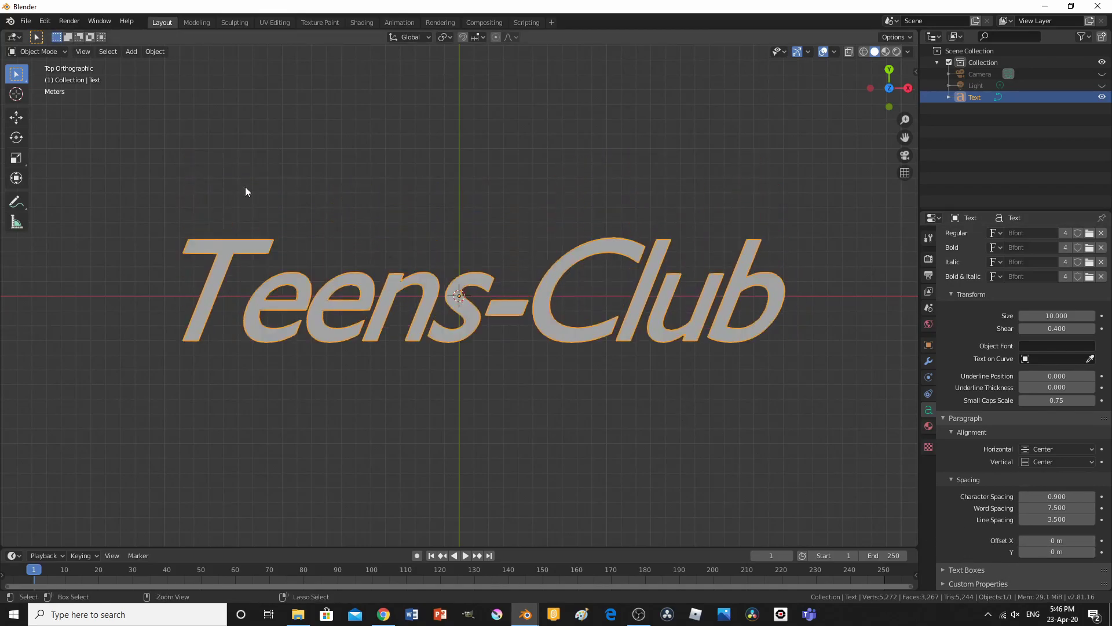
middle_drag(245, 187, 742, 479)
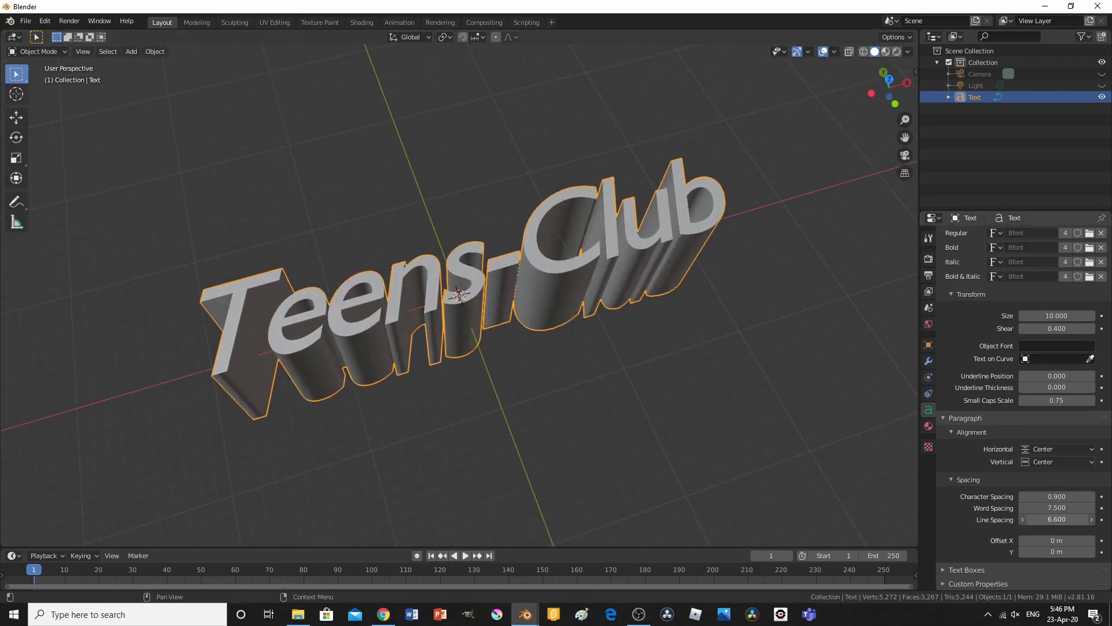
- In Text Boxes, try a 0.05 m box width, then revert it to 0 m so the text stays on one line
click(972, 571)
scroll(973, 567, down, 4)
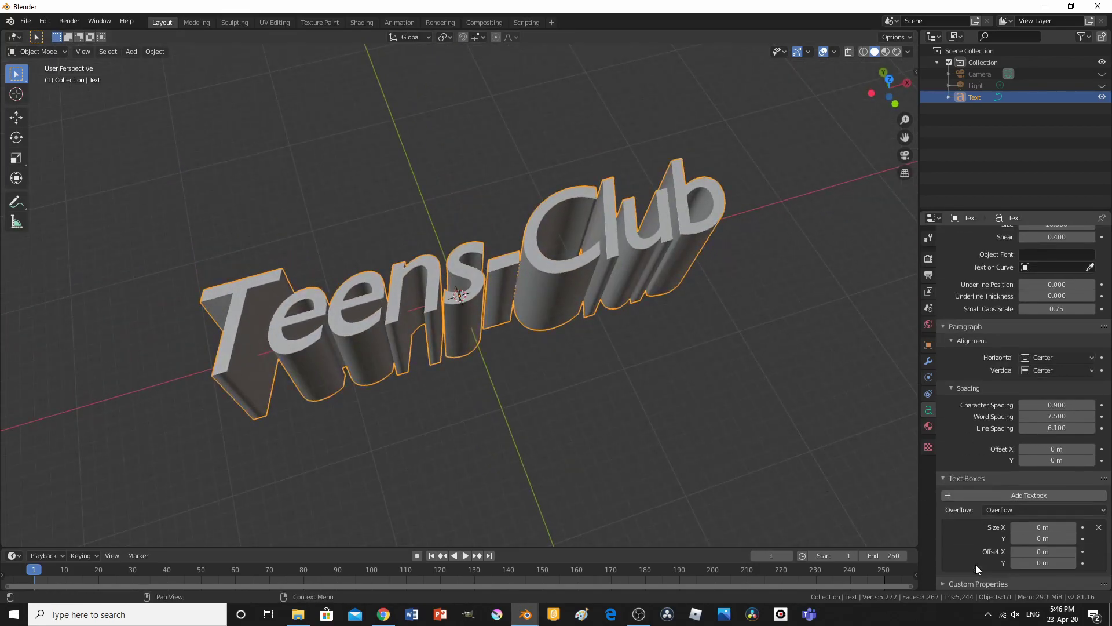
drag(1043, 527, 1060, 527)
scroll(591, 366, down, 5)
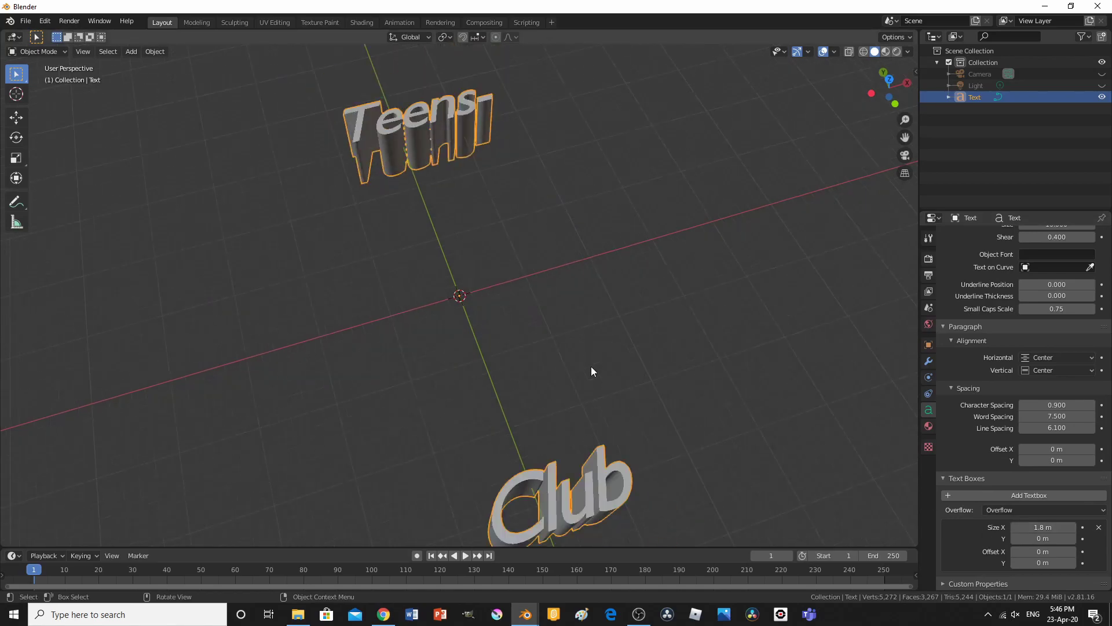
middle_drag(589, 369, 585, 434)
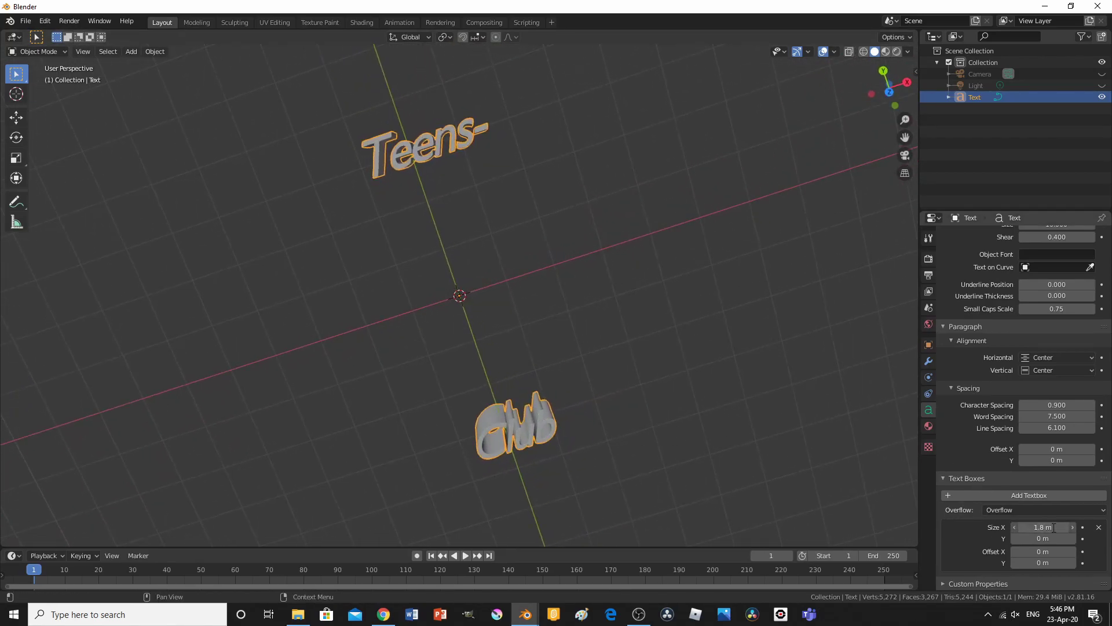
key(Return)
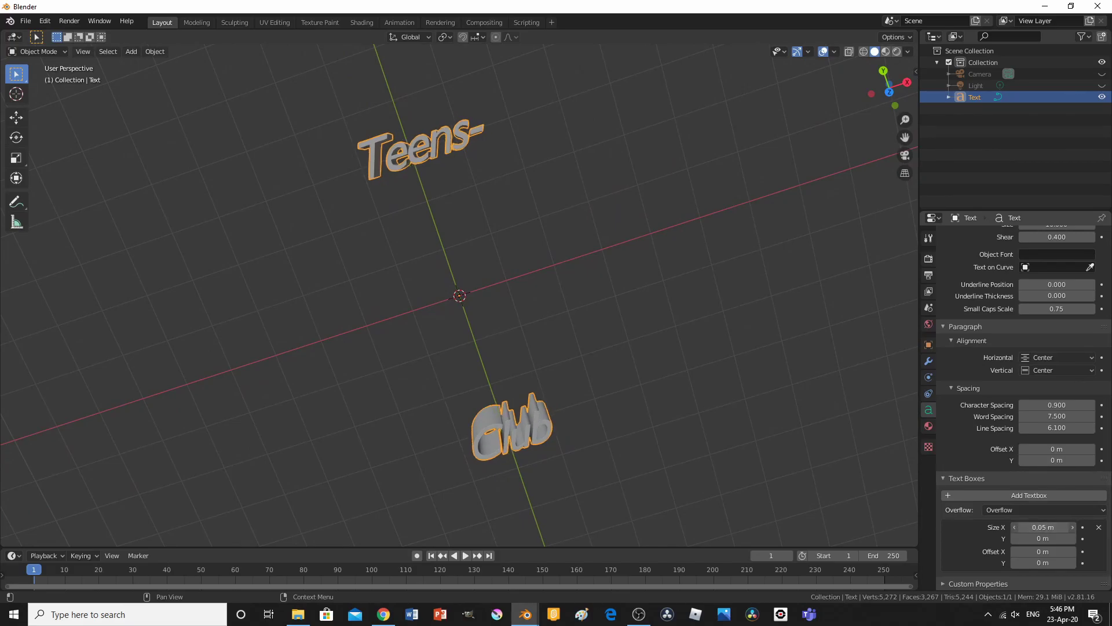
key(BackSpace)
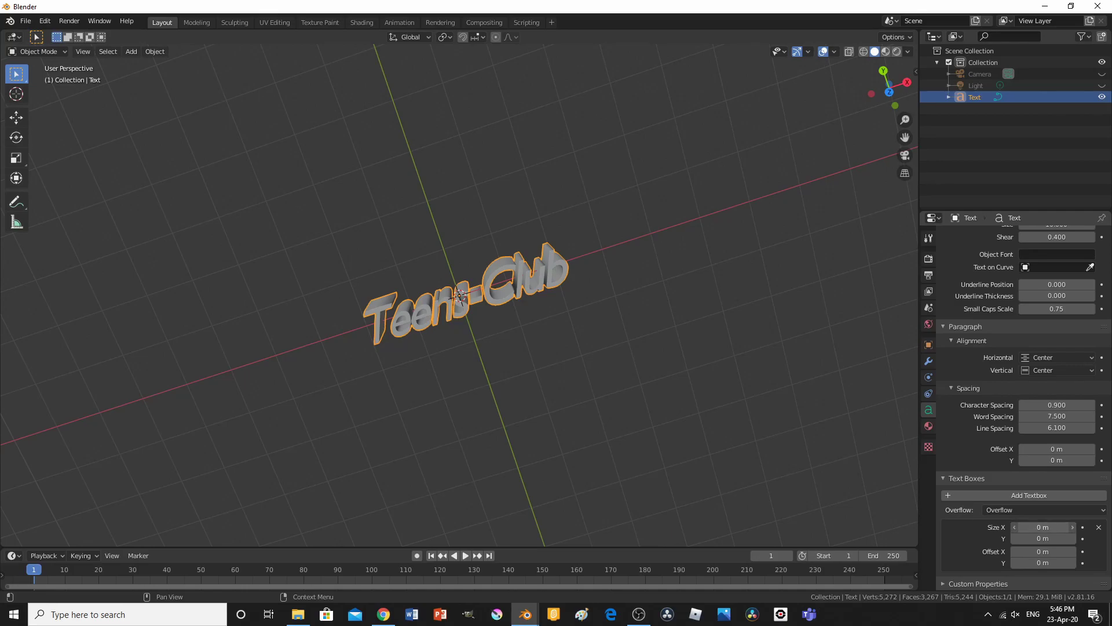
key(ctrl+z)
key(ctrl+shift+z)
key(KP_7)
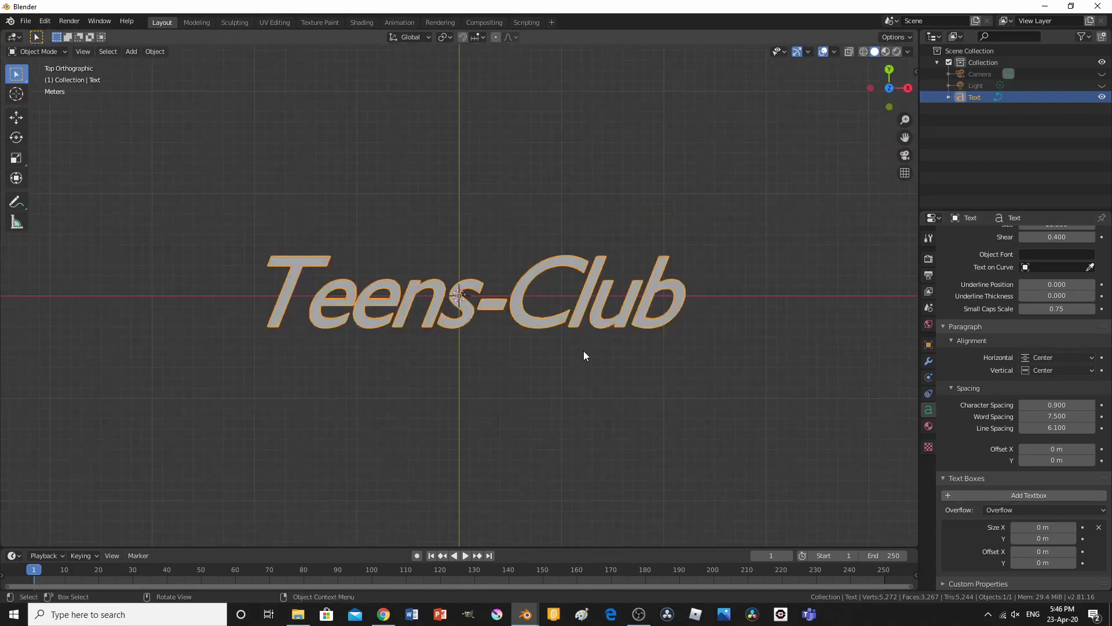
- Try a text box height, undo it, and keep Overflow as the overflow mode
drag(1042, 538, 1077, 551)
key(ctrl+z)
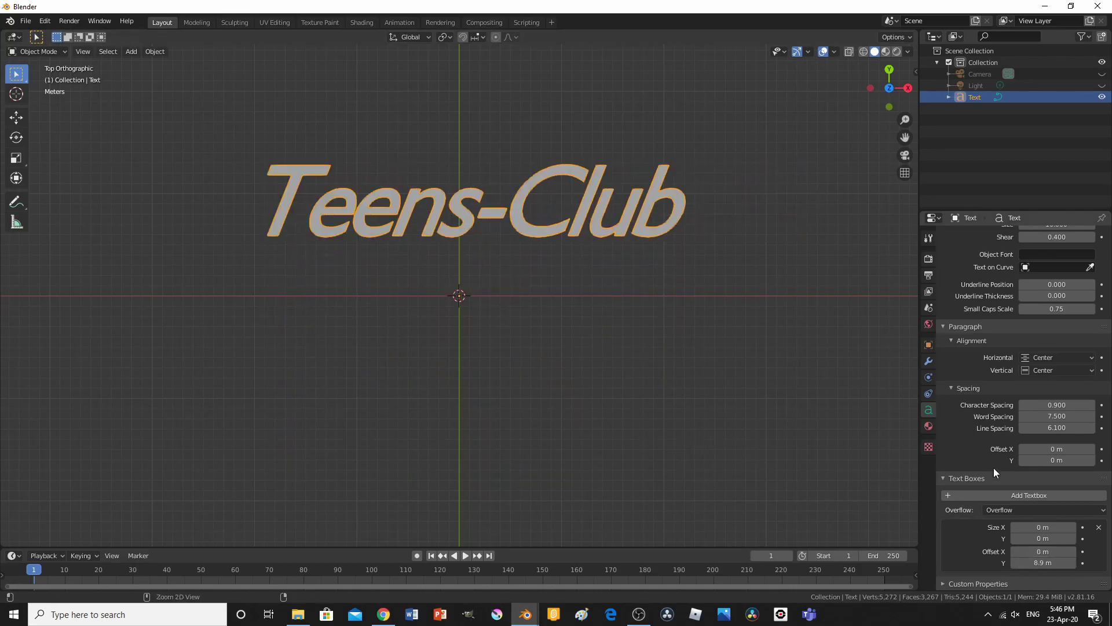
key(ctrl+z)
click(1027, 511)
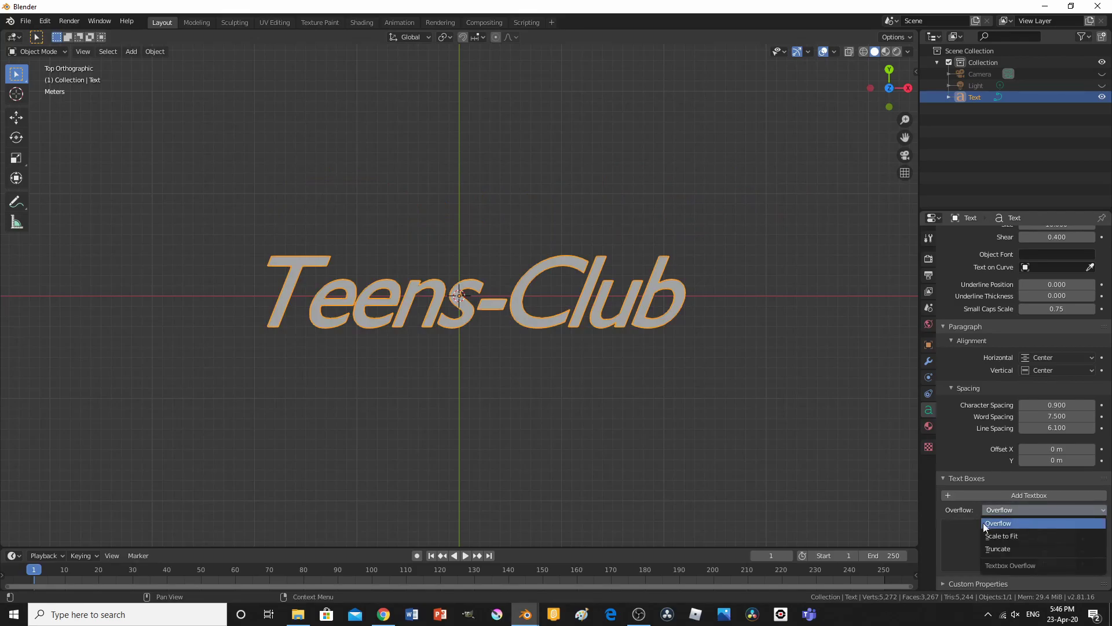
click(997, 523)
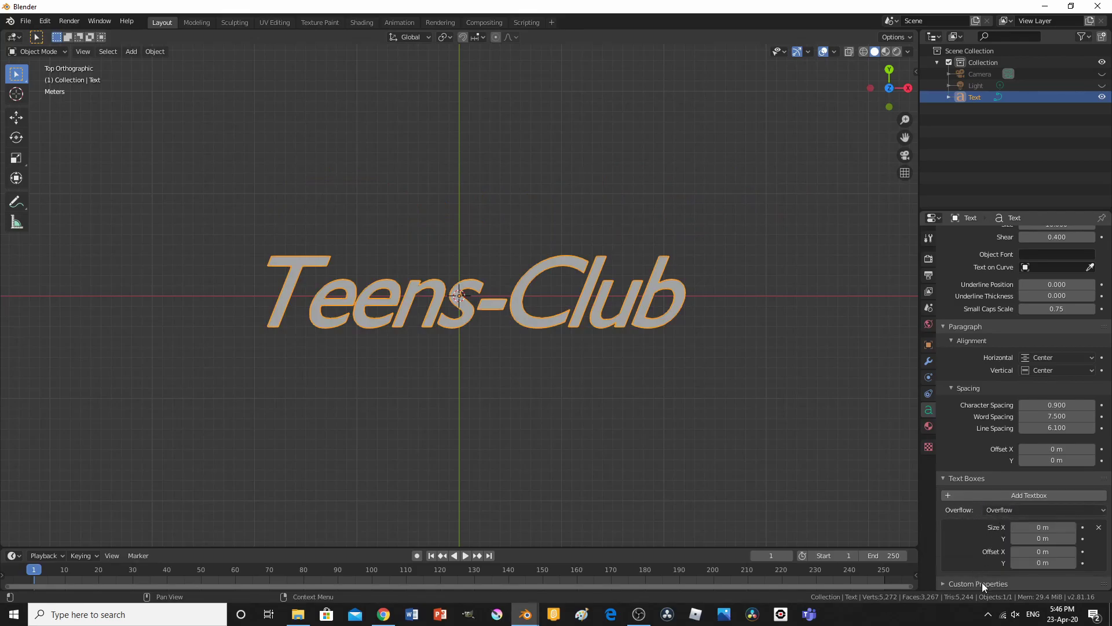
- Turn off automatic Texture Space and adjust its Y location
scroll(992, 553, down, 1)
scroll(999, 547, up, 10)
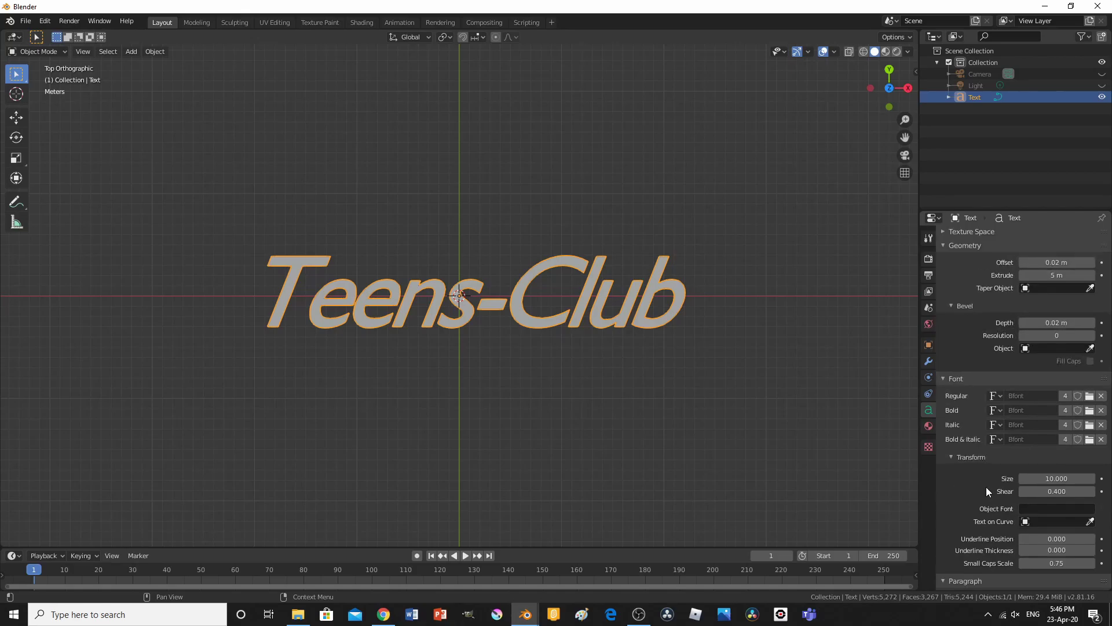
scroll(968, 419, up, 3)
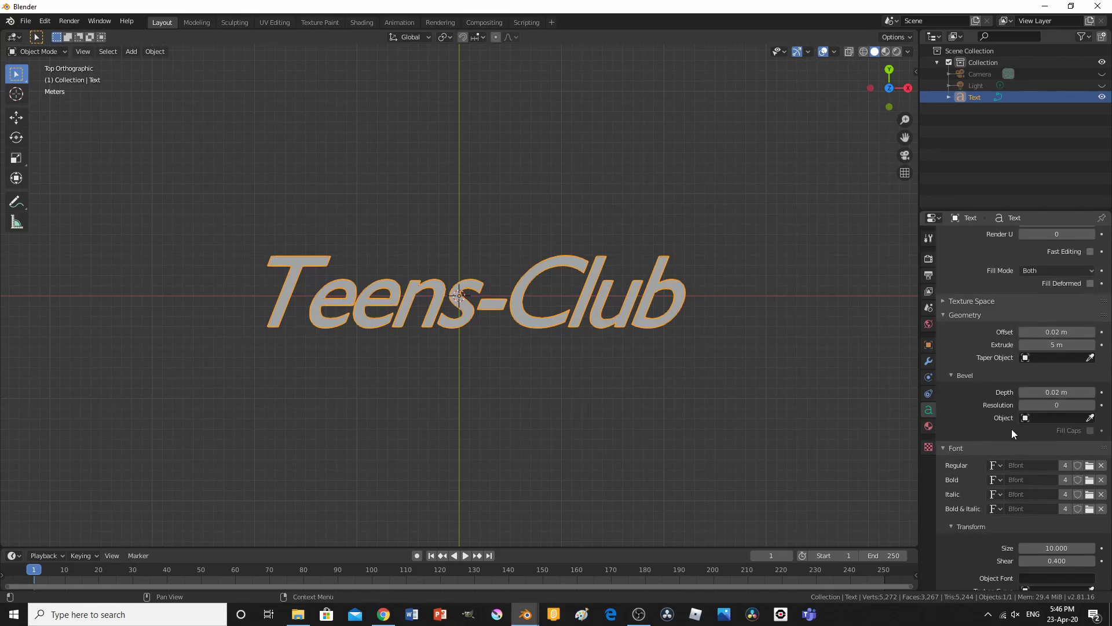
scroll(999, 495, up, 2)
click(957, 350)
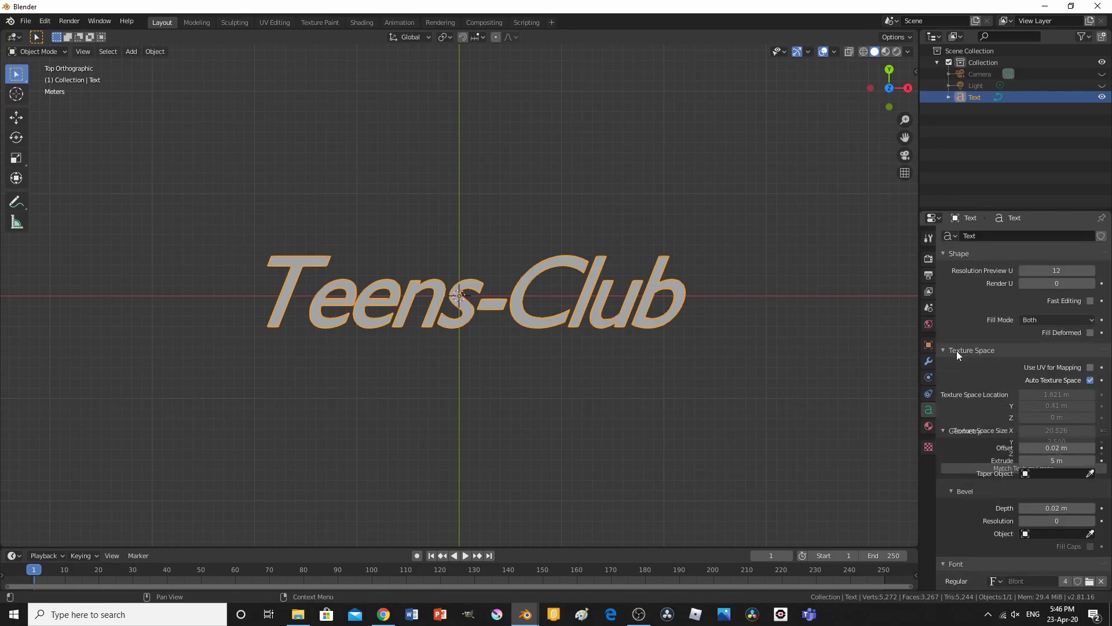
click(1090, 380)
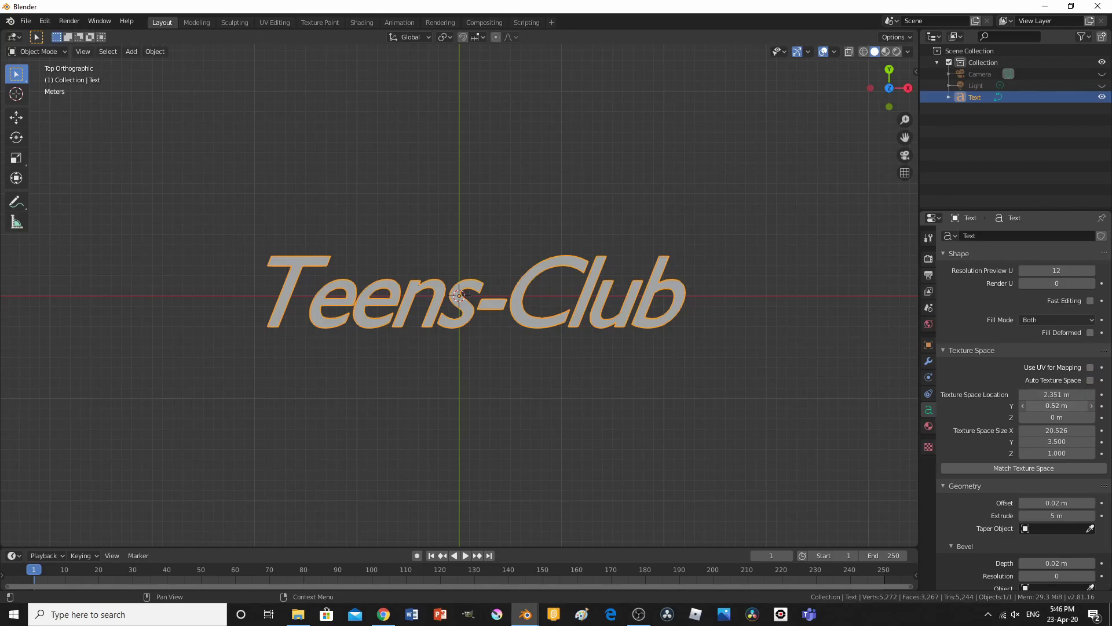
drag(1046, 405, 1041, 432)
- Check the framing through the camera (Numpad 0), orbit back to perspective, and deselect the text
middle_drag(689, 354, 620, 318)
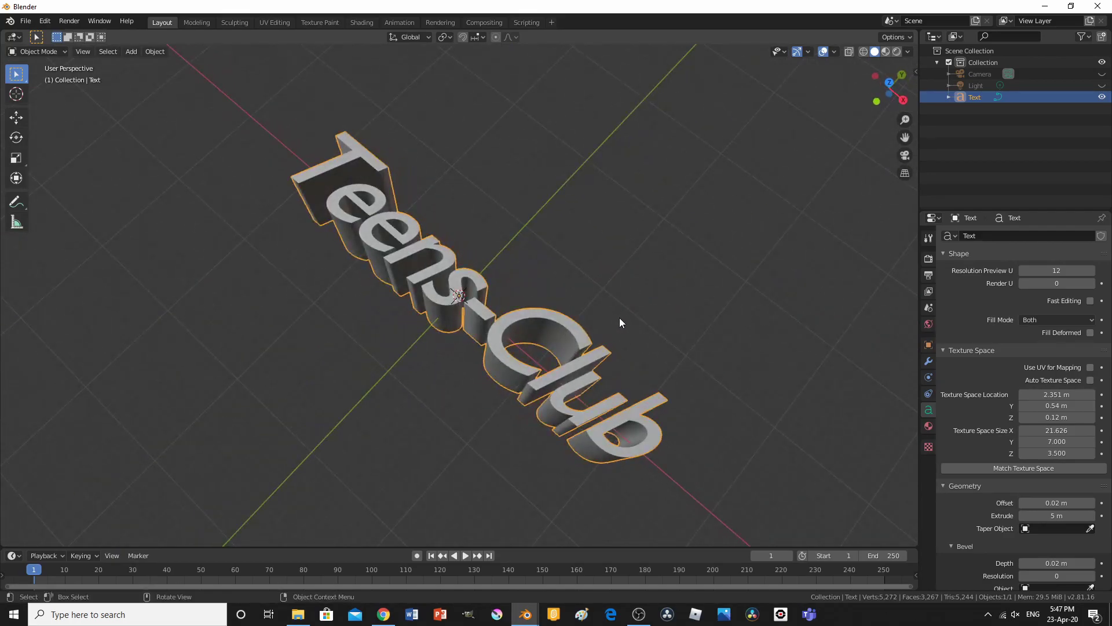
key(KP_7)
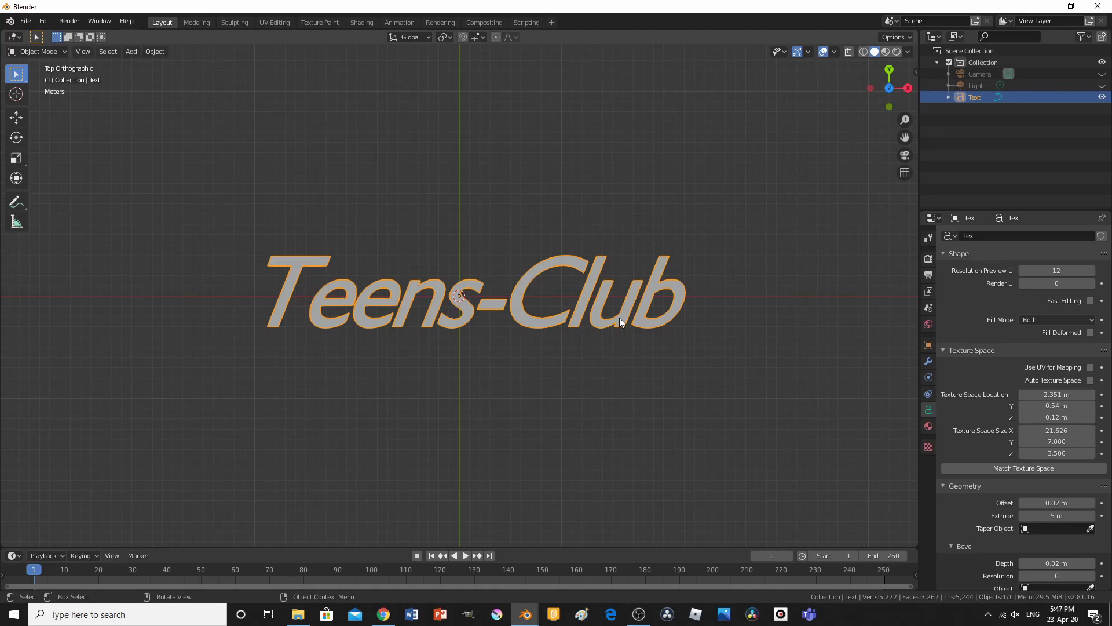
scroll(556, 404, down, 3)
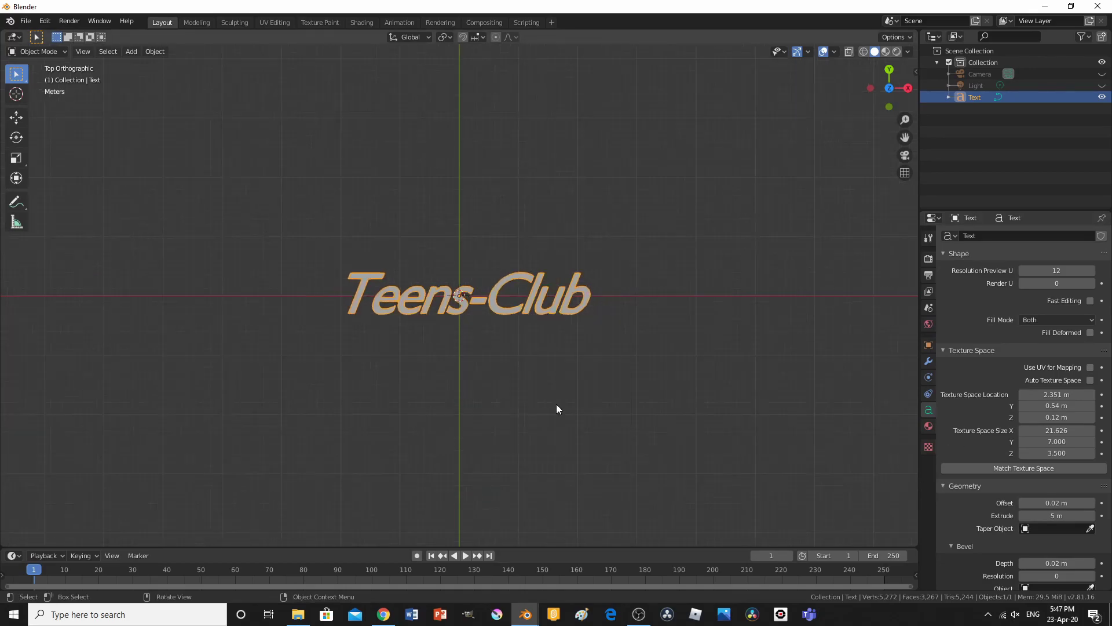
scroll(534, 426, up, 3)
scroll(534, 426, down, 1)
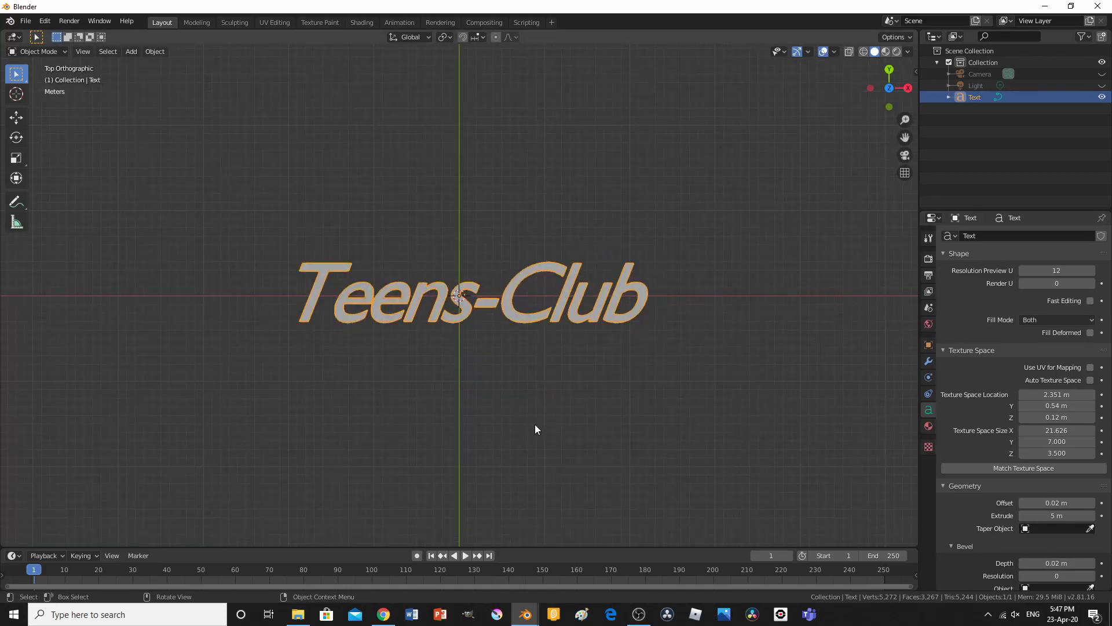
key(KP_0)
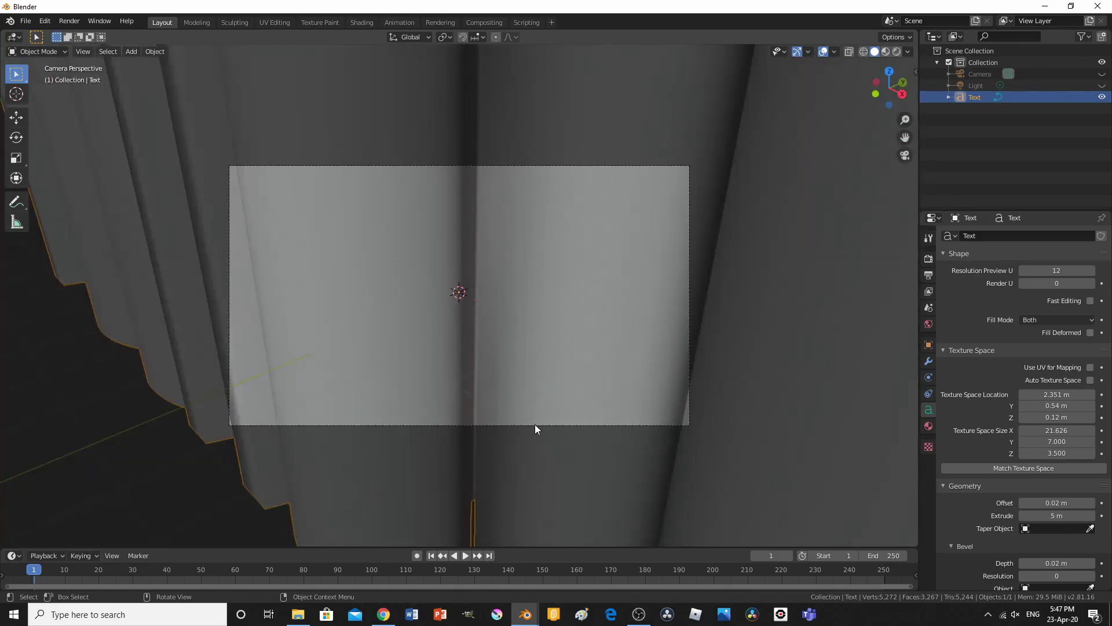
key(KP_0)
mouse_move(537, 424)
middle_down()
mouse_move(590, 405)
mouse_move(583, 463)
mouse_move(573, 454)
mouse_move(606, 479)
mouse_move(595, 440)
mouse_move(635, 449)
mouse_move(618, 475)
mouse_move(533, 447)
mouse_move(523, 401)
mouse_move(523, 425)
middle_up()
click(558, 455)
key(shift+a)
- Add a Bezier curve to the scene
mouse_move(490, 379)
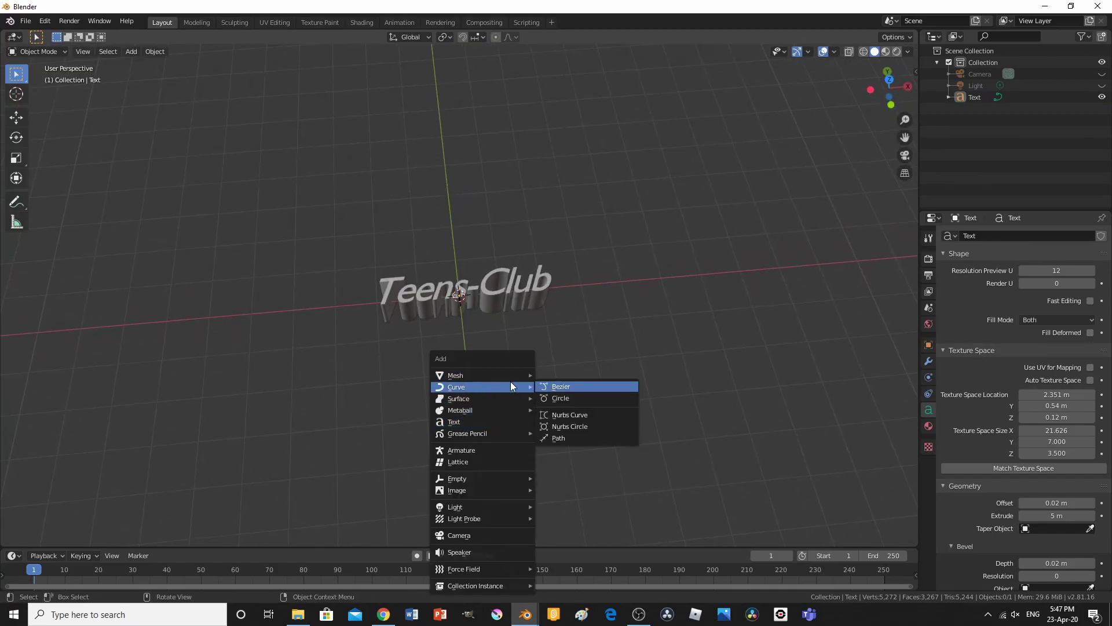
key(Escape)
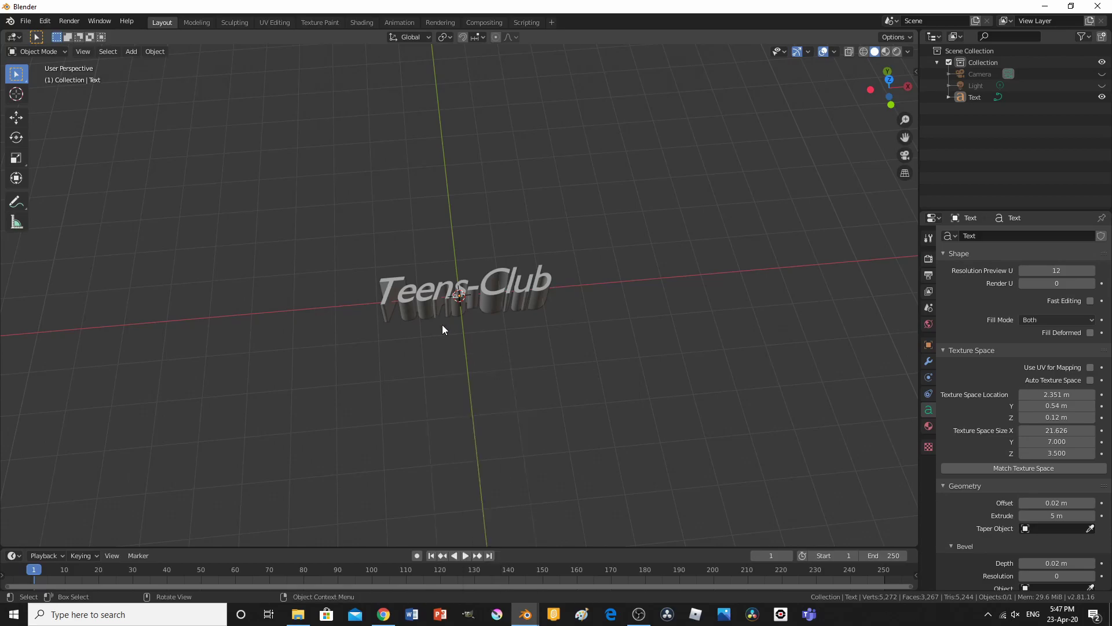
key(shift+a)
mouse_move(435, 293)
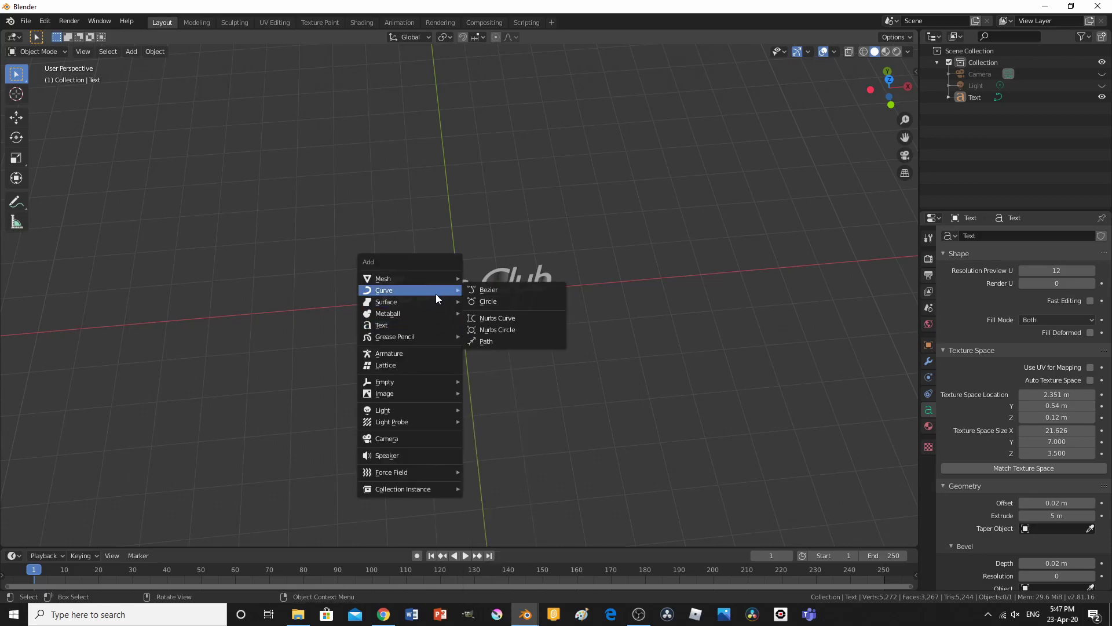
click(478, 289)
scroll(488, 338, up, 5)
scroll(507, 377, down, 5)
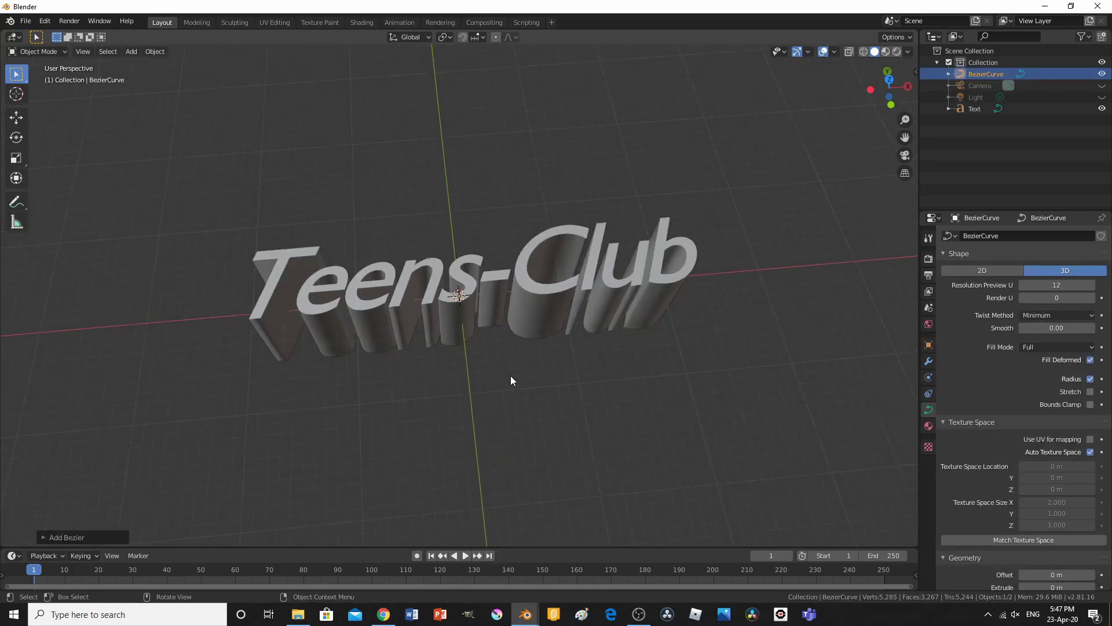
- Move the Bezier curve along the X axis and frame it in view
key(g)
key(x)
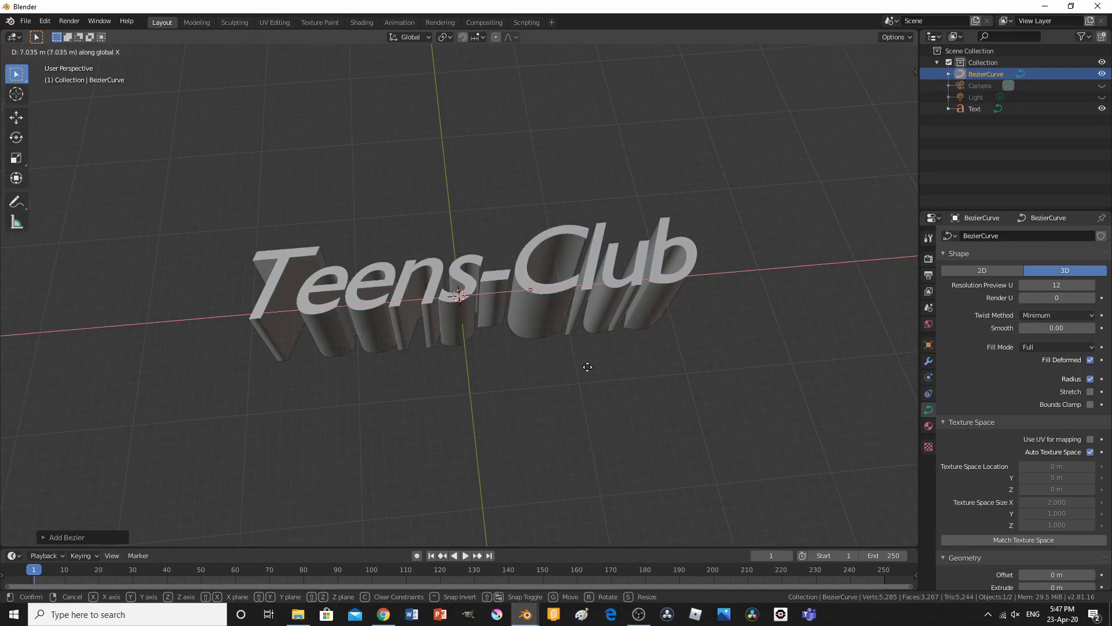
click(817, 336)
key(KP_Decimal)
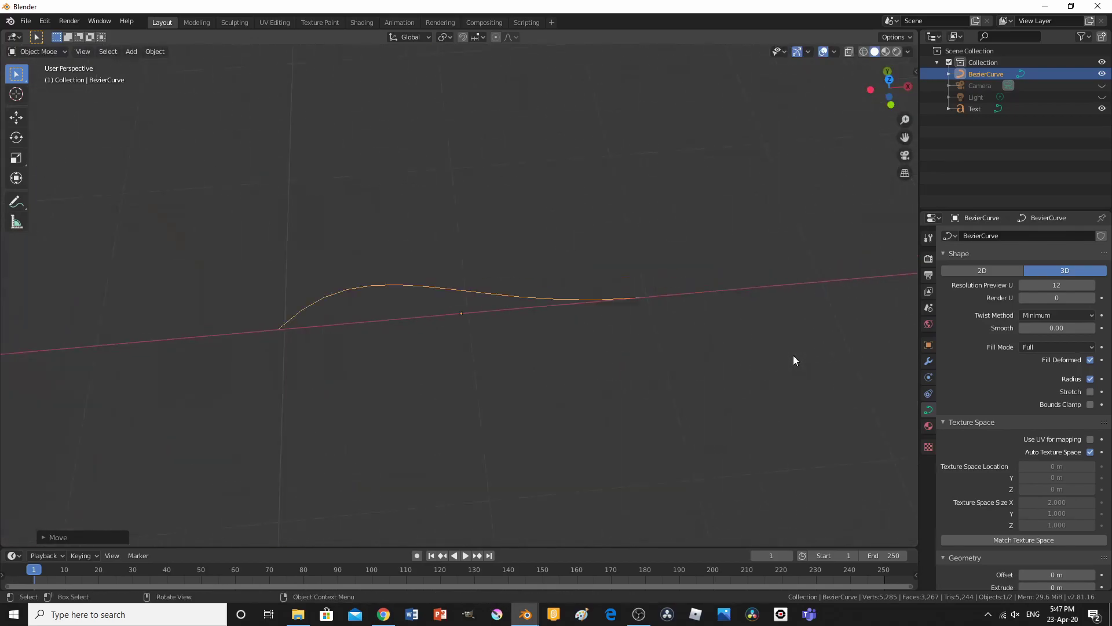
scroll(646, 457, down, 4)
- Scale the curve up about 15.5 times and move it further right of the text
key(s)
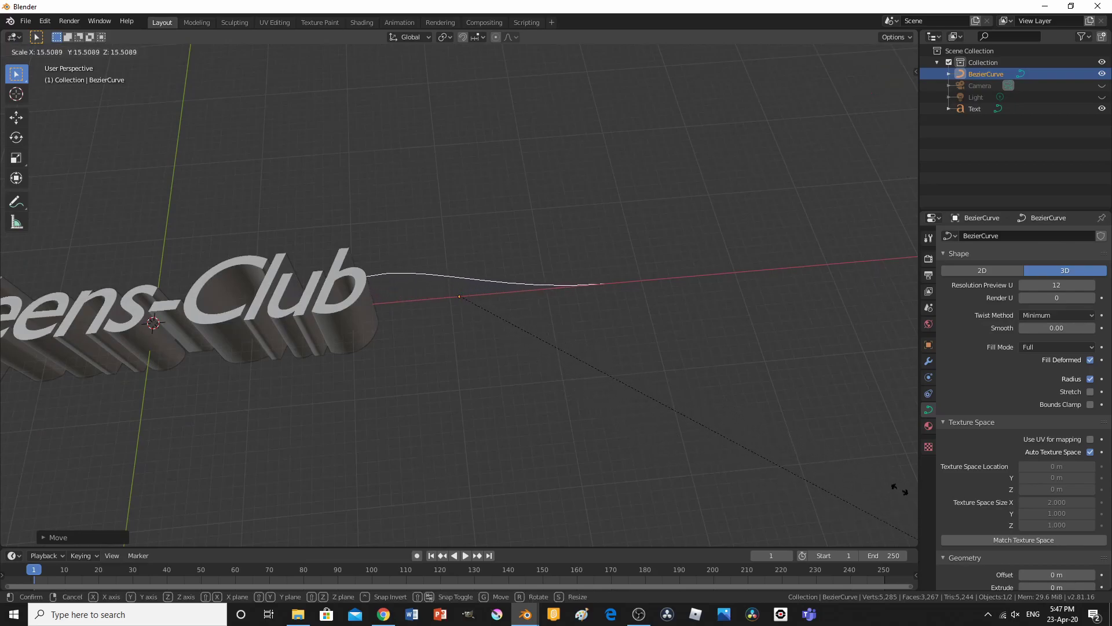
click(384, 353)
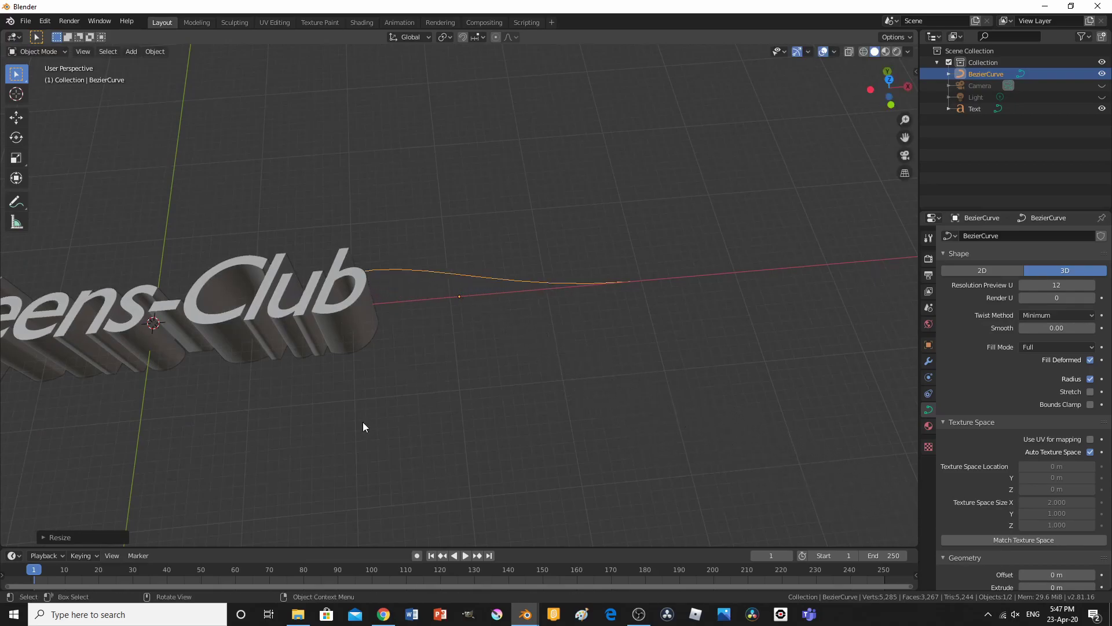
key(g)
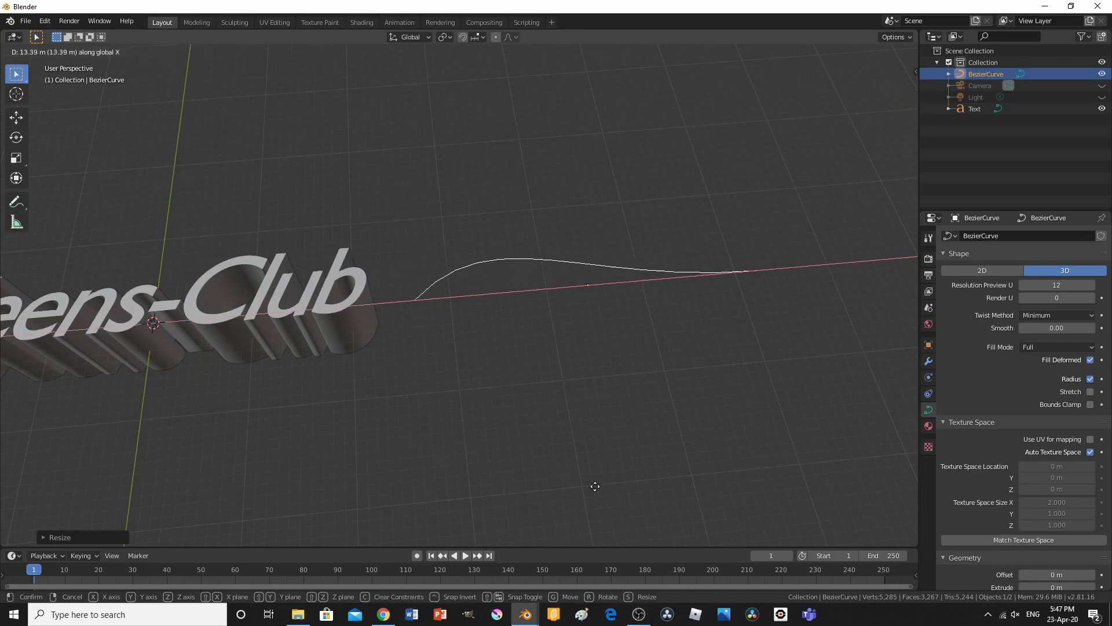
click(678, 486)
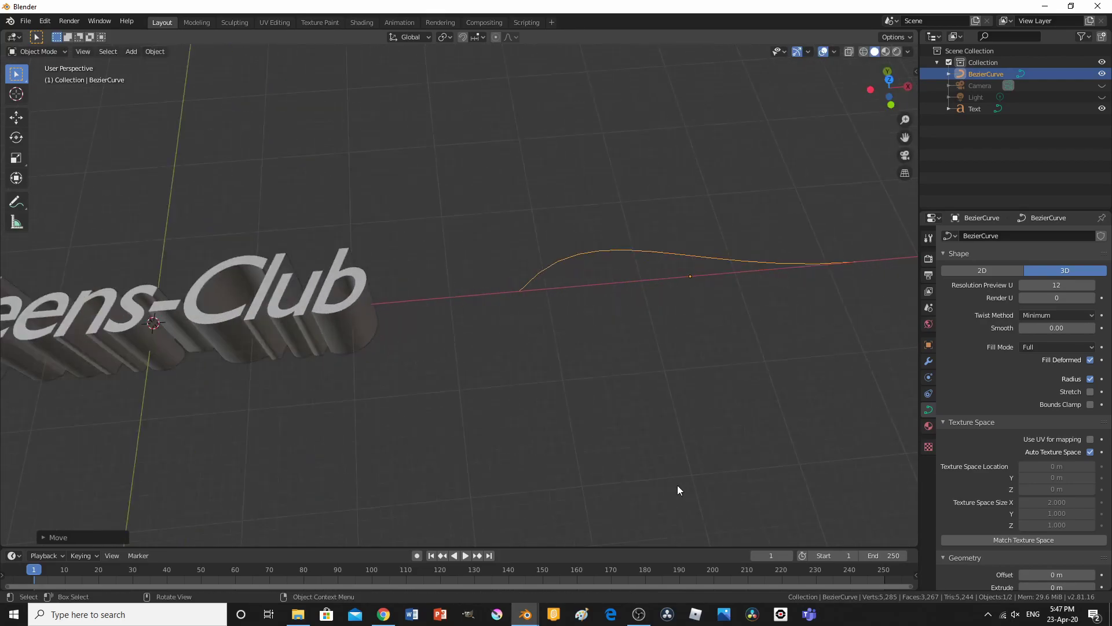
key(KP_Decimal)
- In Edit Mode, move the curve's right handle up and to the right
key(Tab)
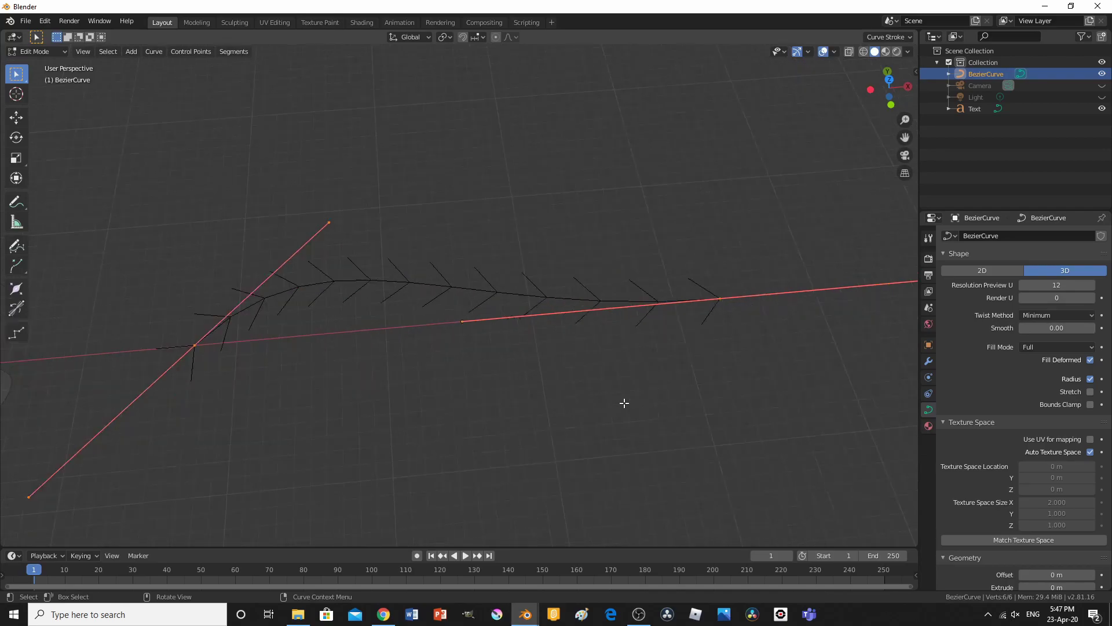
drag(437, 312, 490, 368)
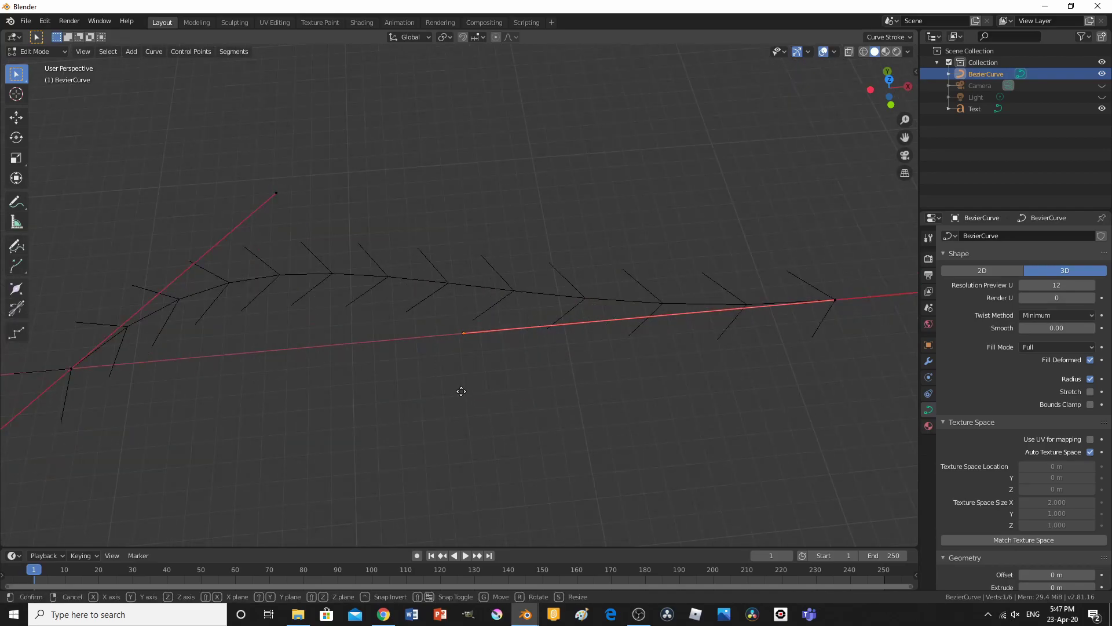
key(g)
click(674, 166)
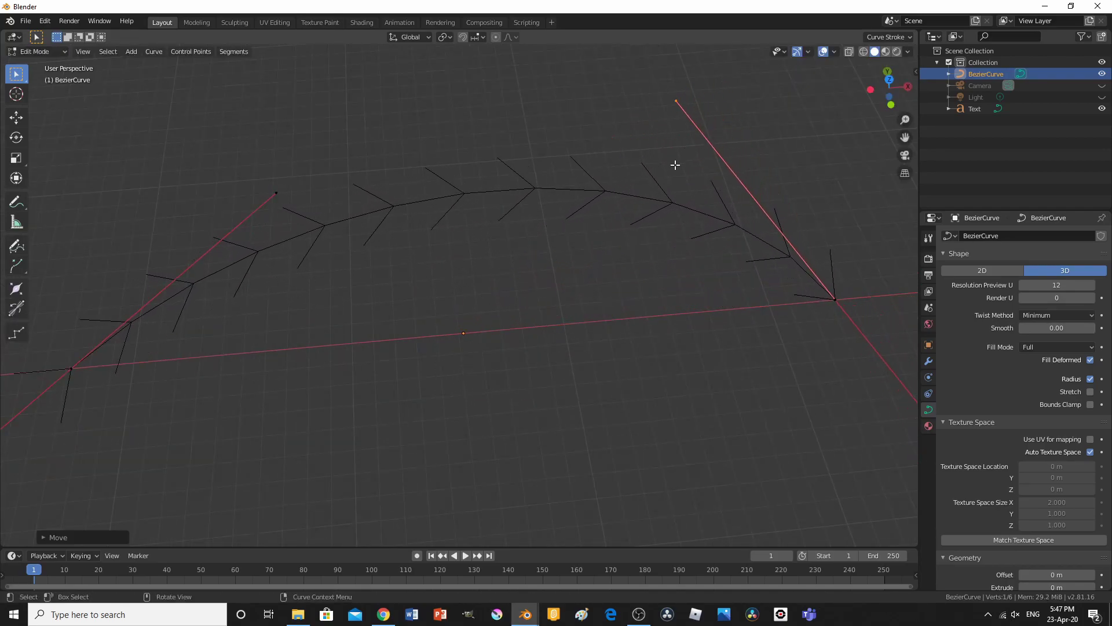
scroll(389, 212, down, 3)
- Reposition the left and right control points into a shallow arch and return to Object Mode
drag(329, 245, 365, 343)
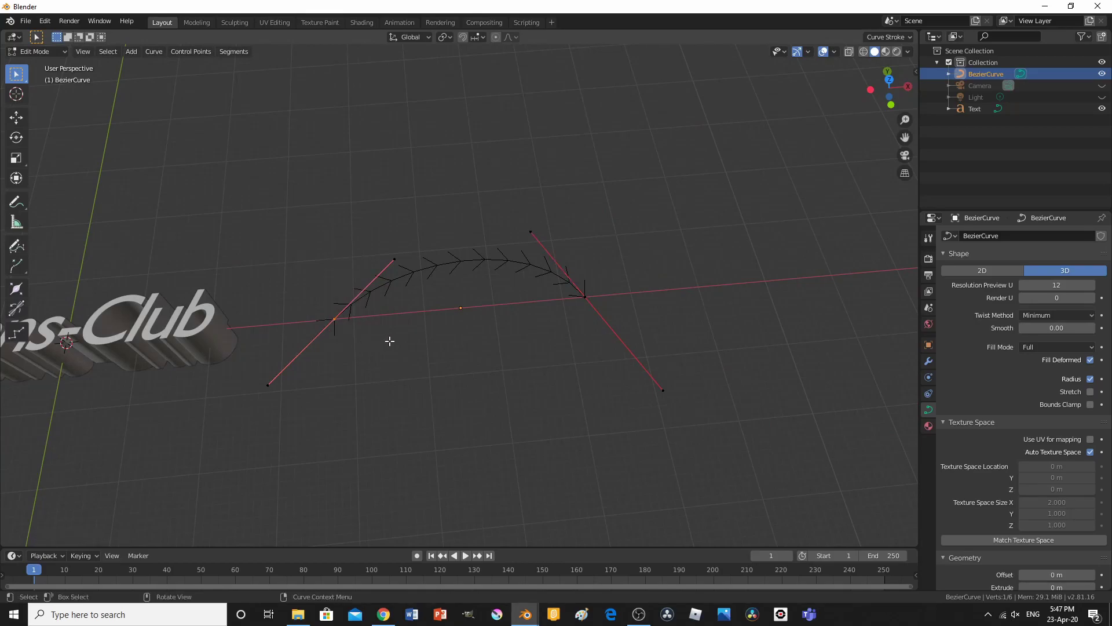
key(g)
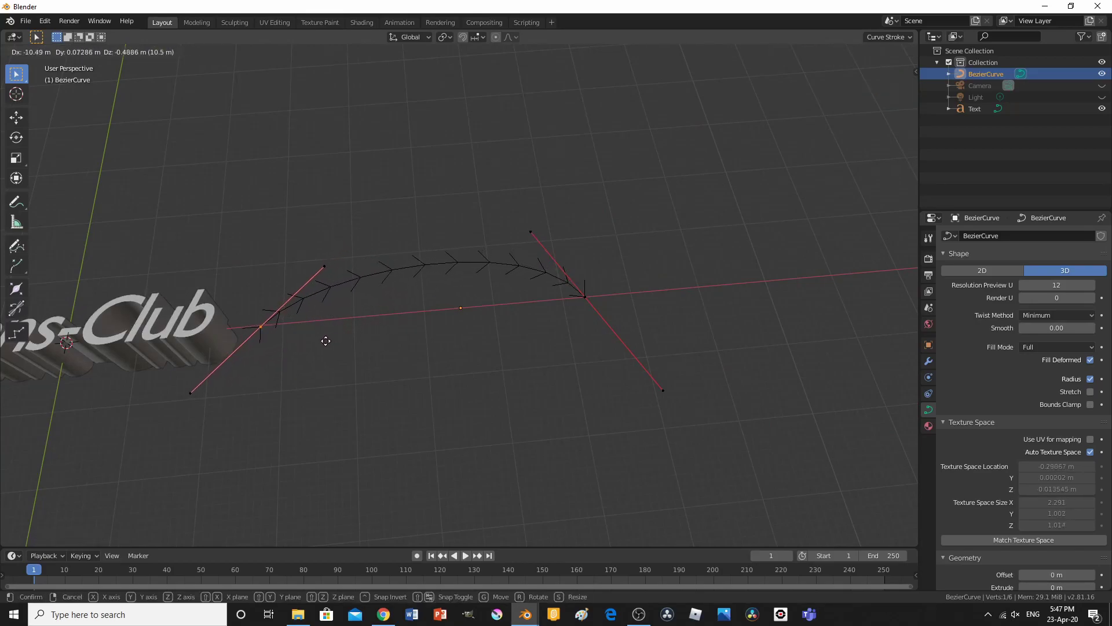
click(327, 342)
click(582, 295)
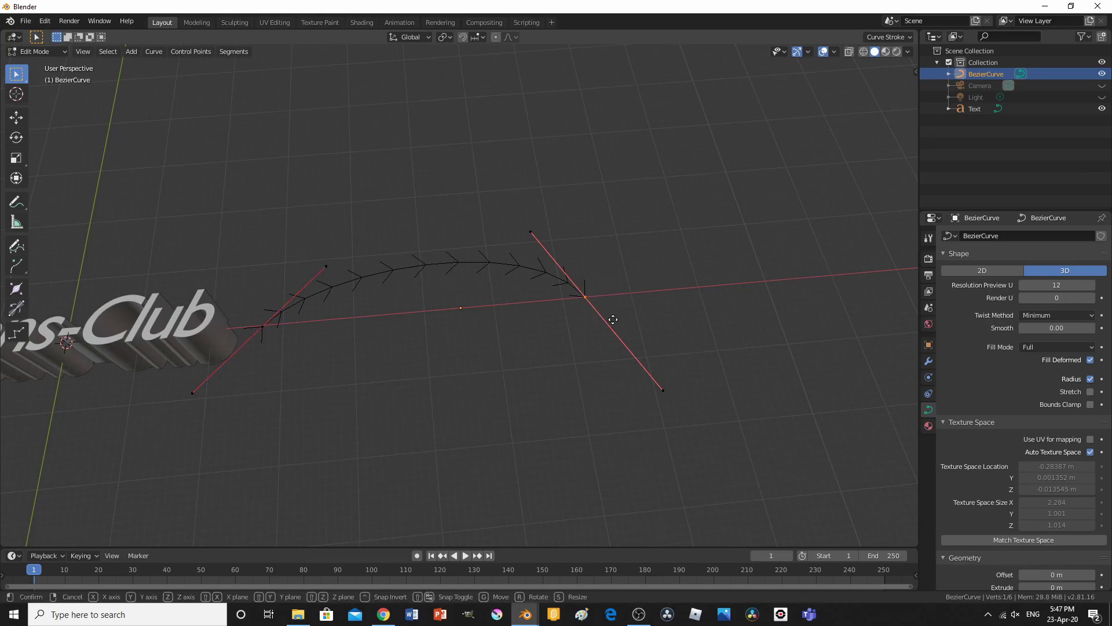
key(g)
click(654, 317)
key(Tab)
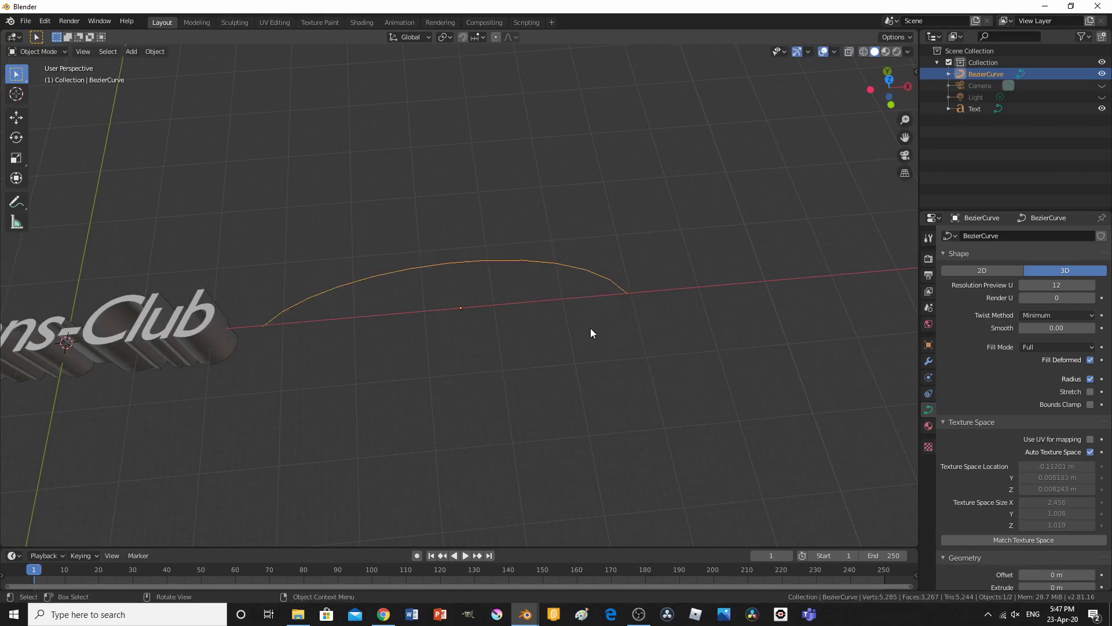
scroll(268, 327, down, 5)
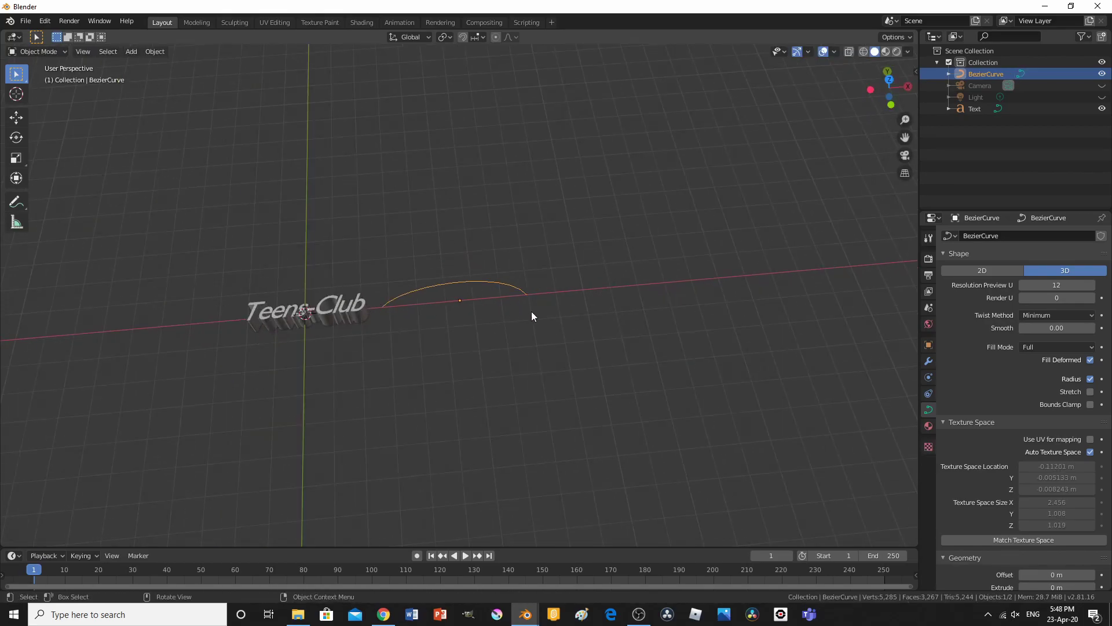
- Try the Bezier curve as the text's Taper and Bevel object, undoing both
click(337, 304)
scroll(337, 304, up, 3)
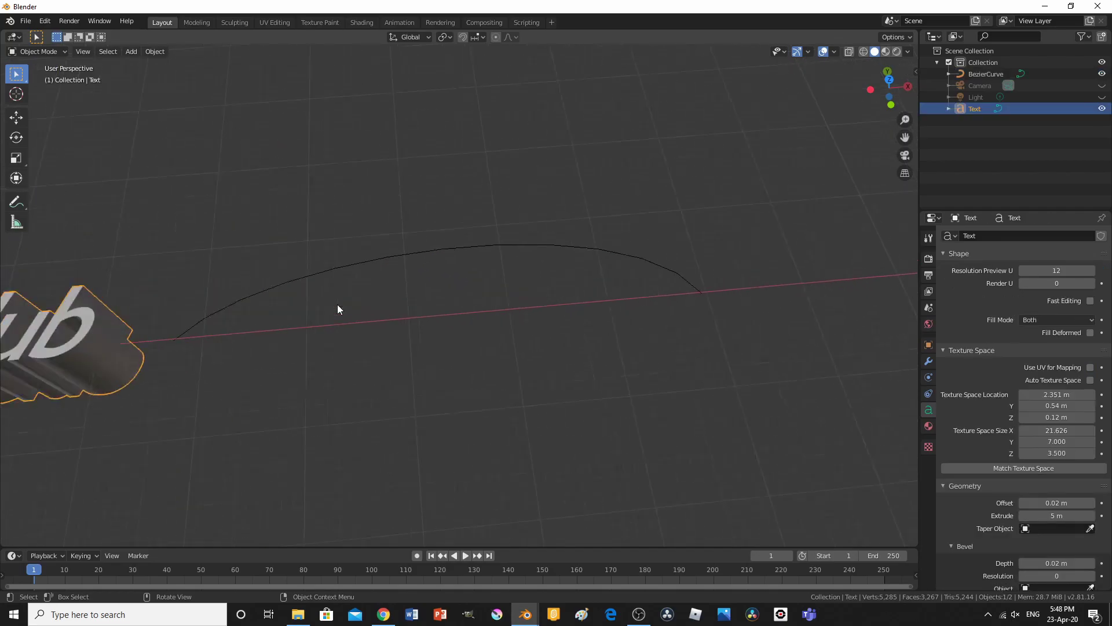
scroll(593, 405, down, 1)
click(1089, 528)
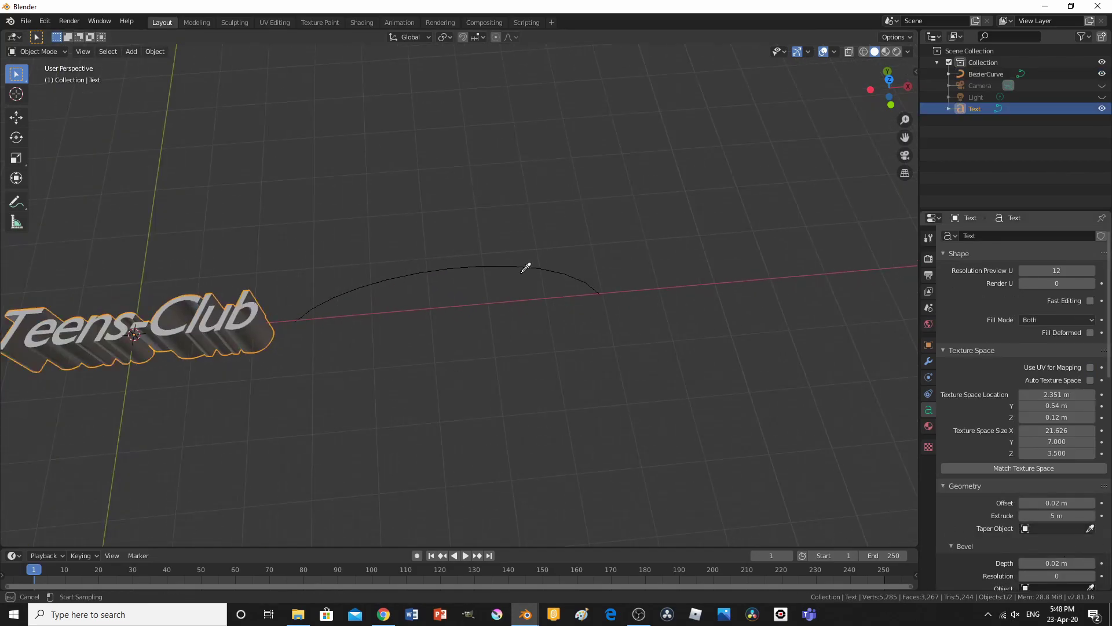
click(585, 283)
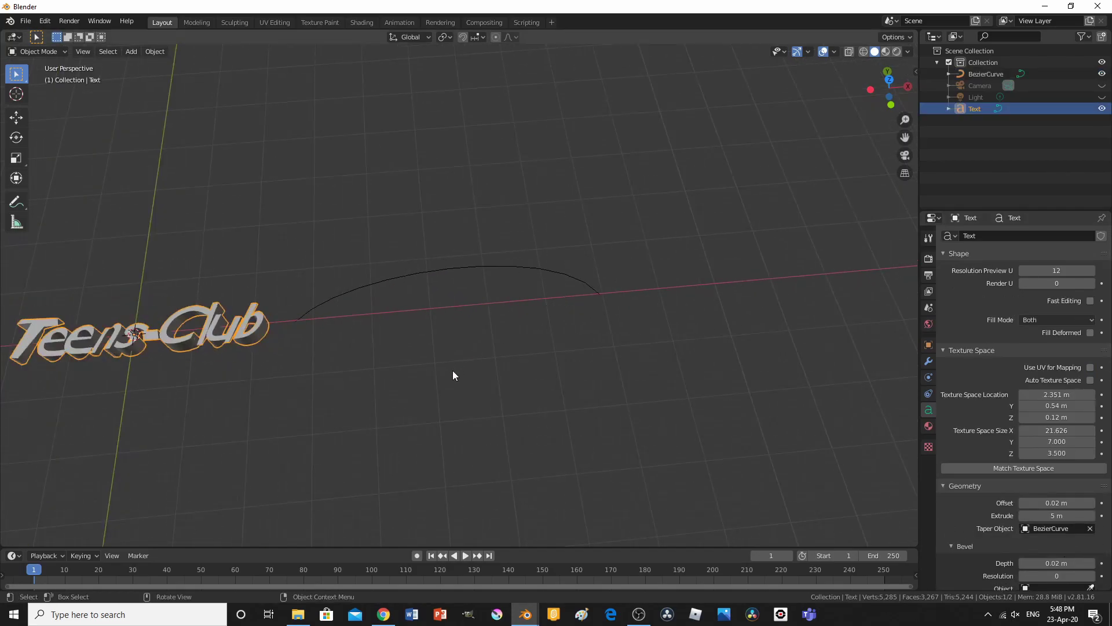
scroll(453, 370, down, 1)
key(ctrl+z)
scroll(1031, 515, down, 5)
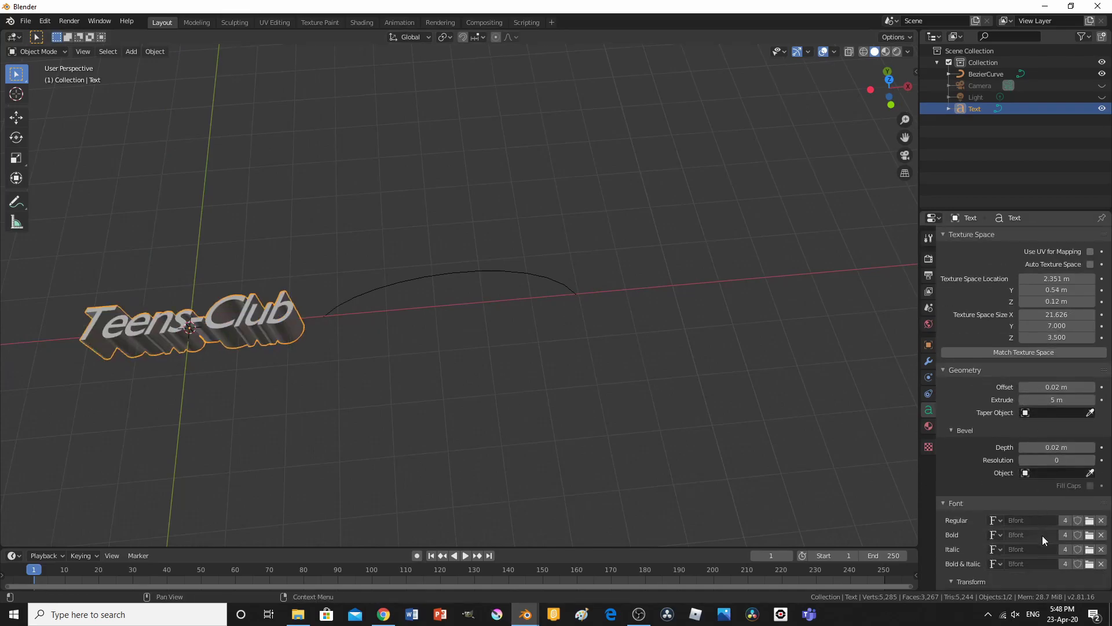
click(1090, 472)
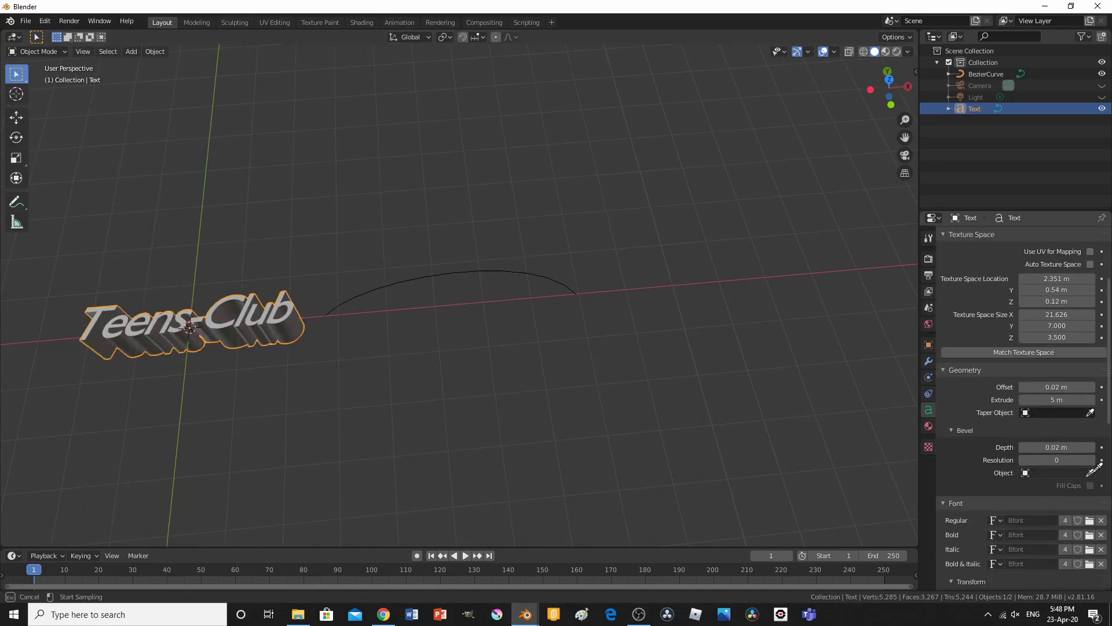
click(576, 284)
key(ctrl+z)
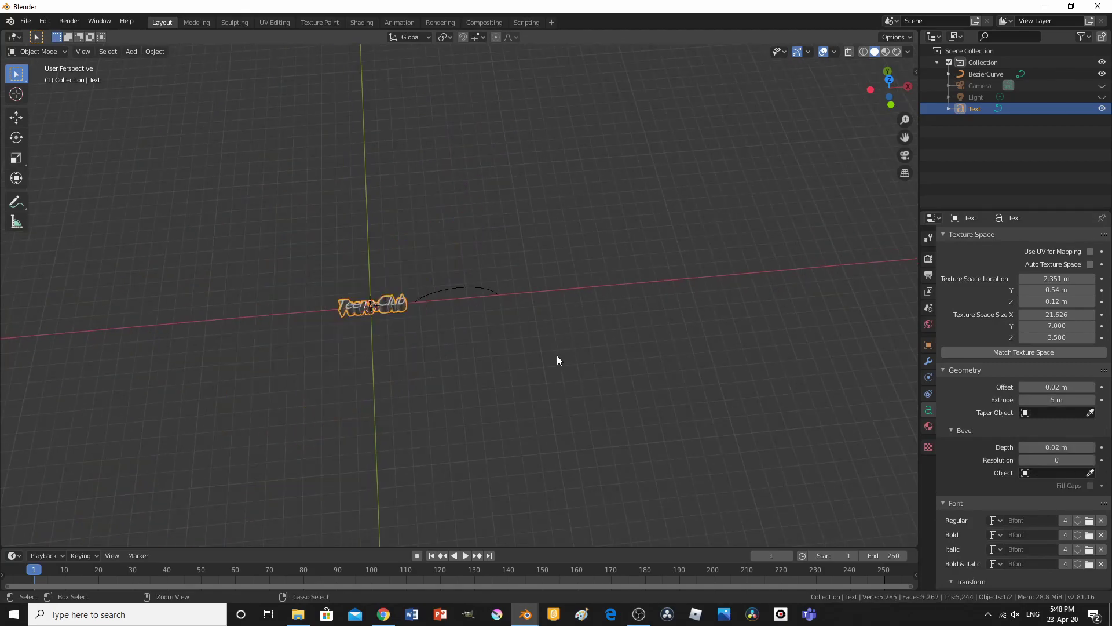
- Set Text on Curve to BezierCurve and view the bent text from above and at an angle
scroll(597, 387, down, 3)
scroll(1064, 481, down, 10)
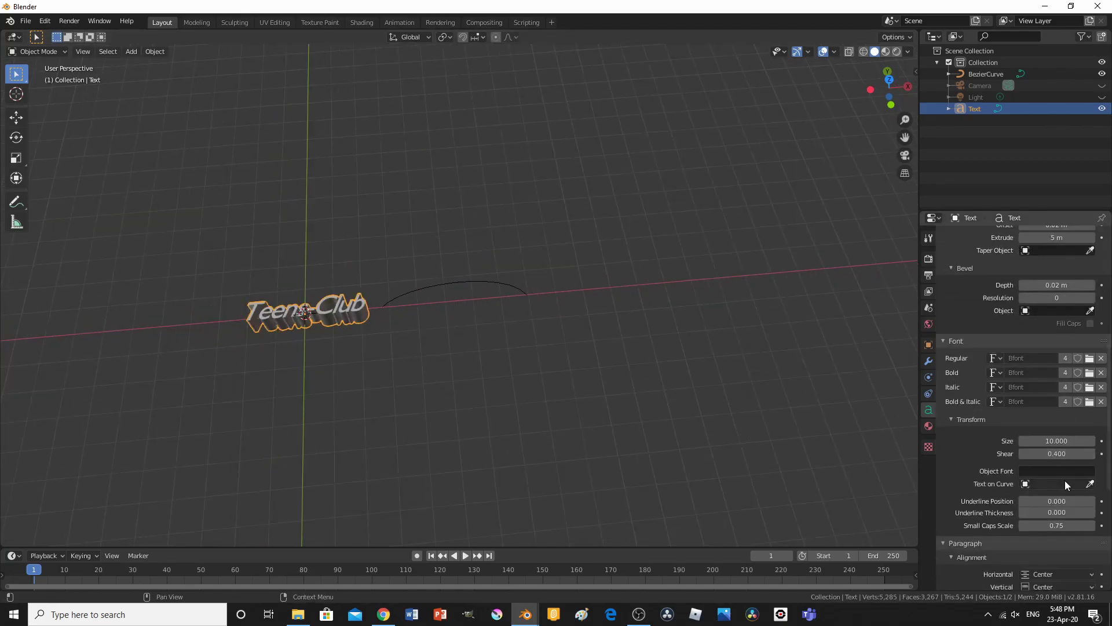
click(1090, 345)
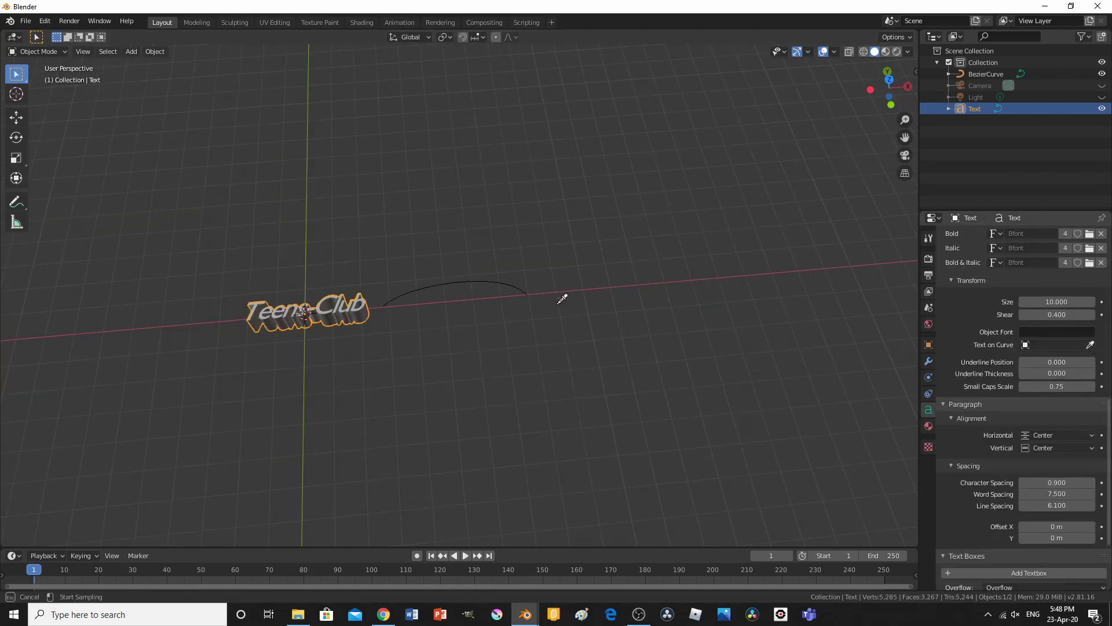
click(523, 291)
scroll(462, 319, up, 6)
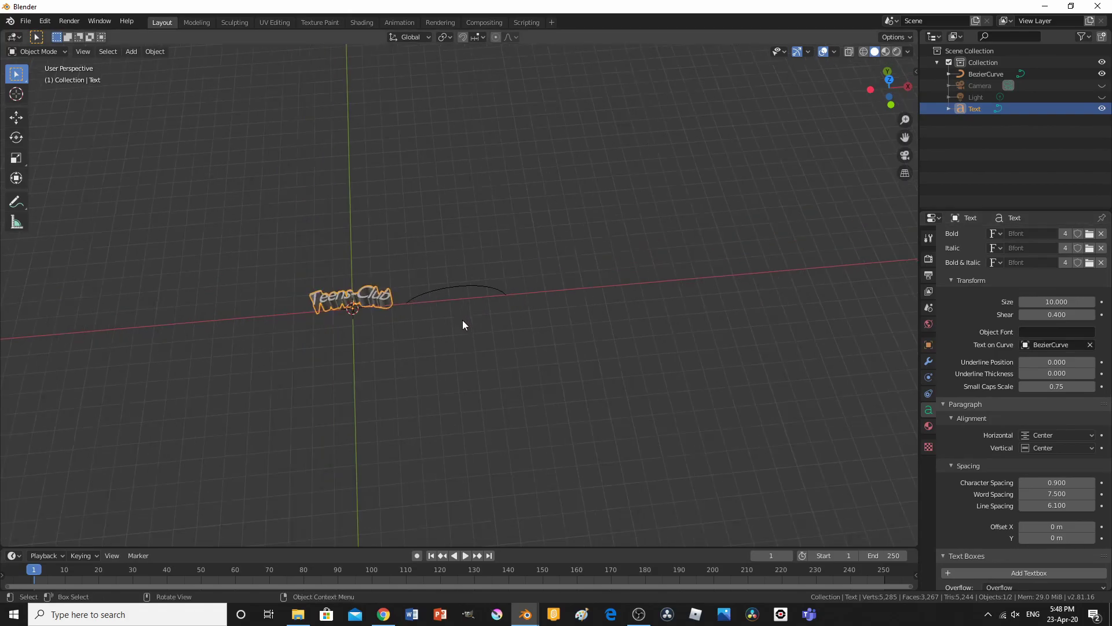
key(KP_7)
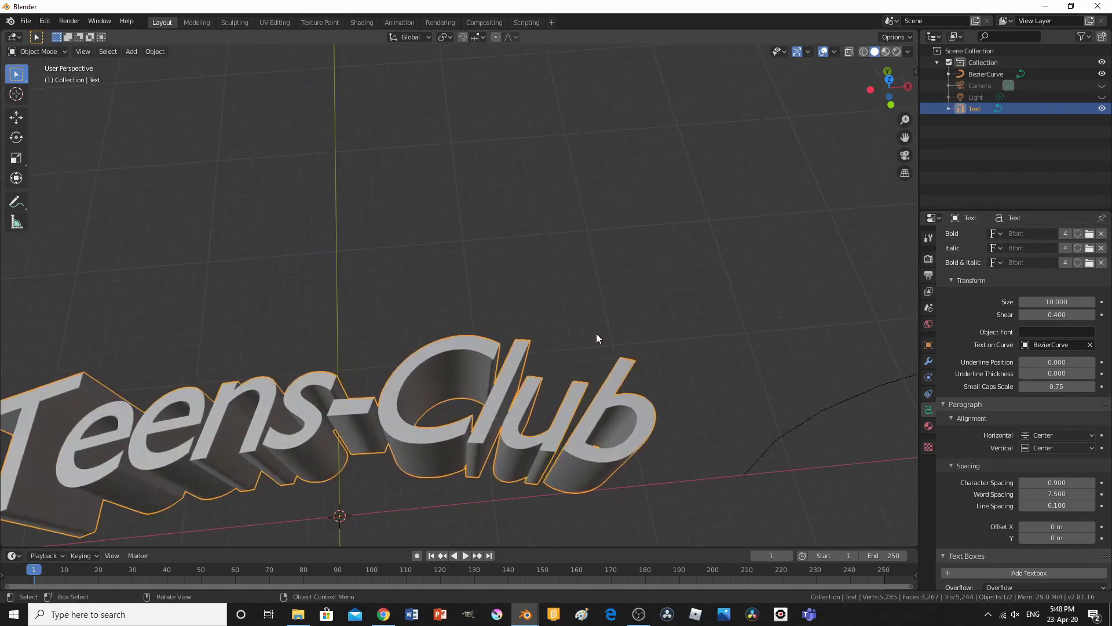
scroll(518, 360, down, 3)
middle_drag(518, 361, 373, 315)
- In Edit Mode, move the BezierCurve's left handle further out and reposition the right handle
click(627, 341)
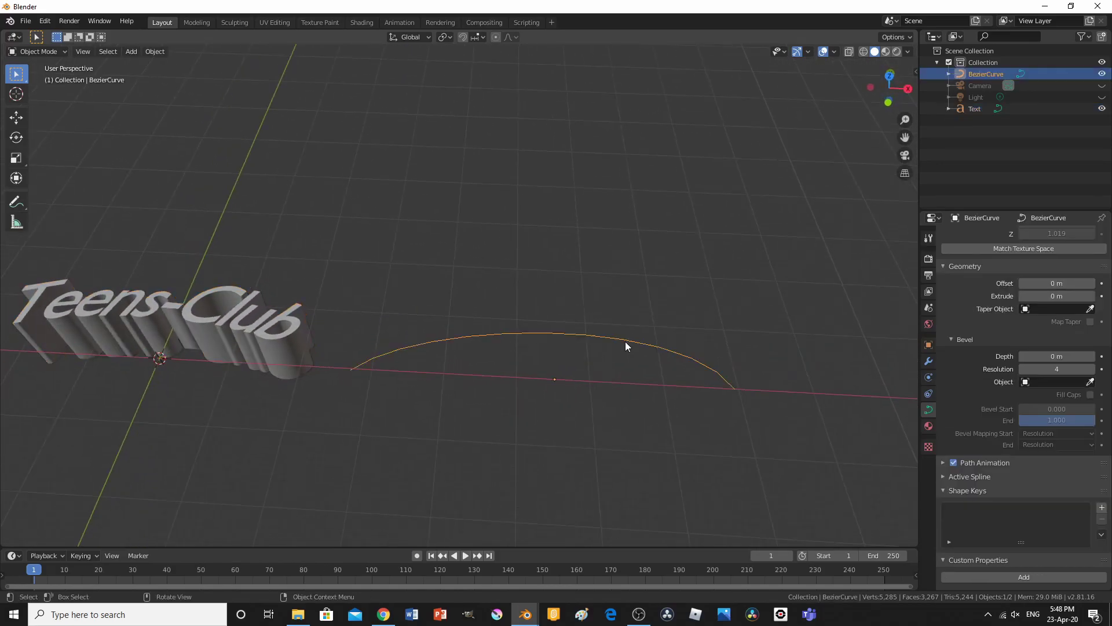
key(Tab)
drag(399, 305, 440, 339)
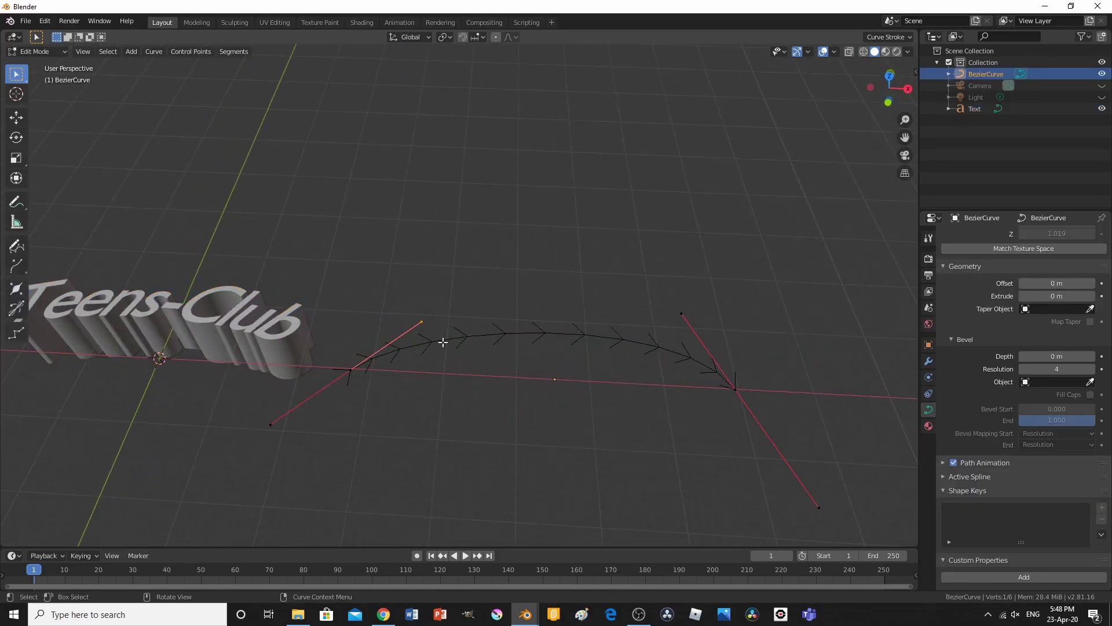
key(g)
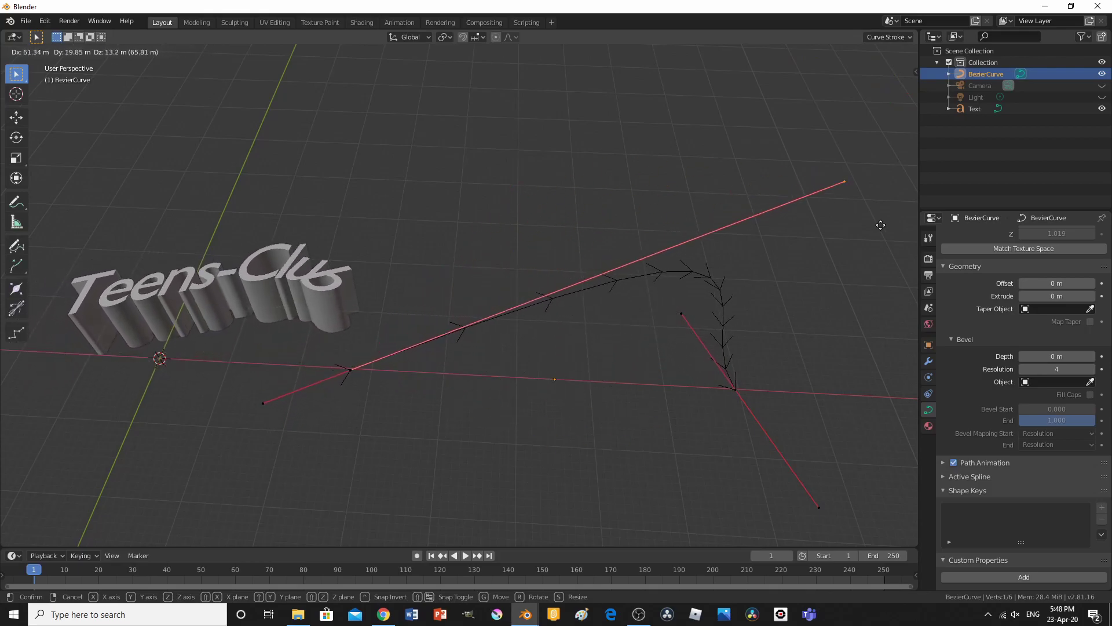
click(46, 452)
scroll(523, 489, down, 4)
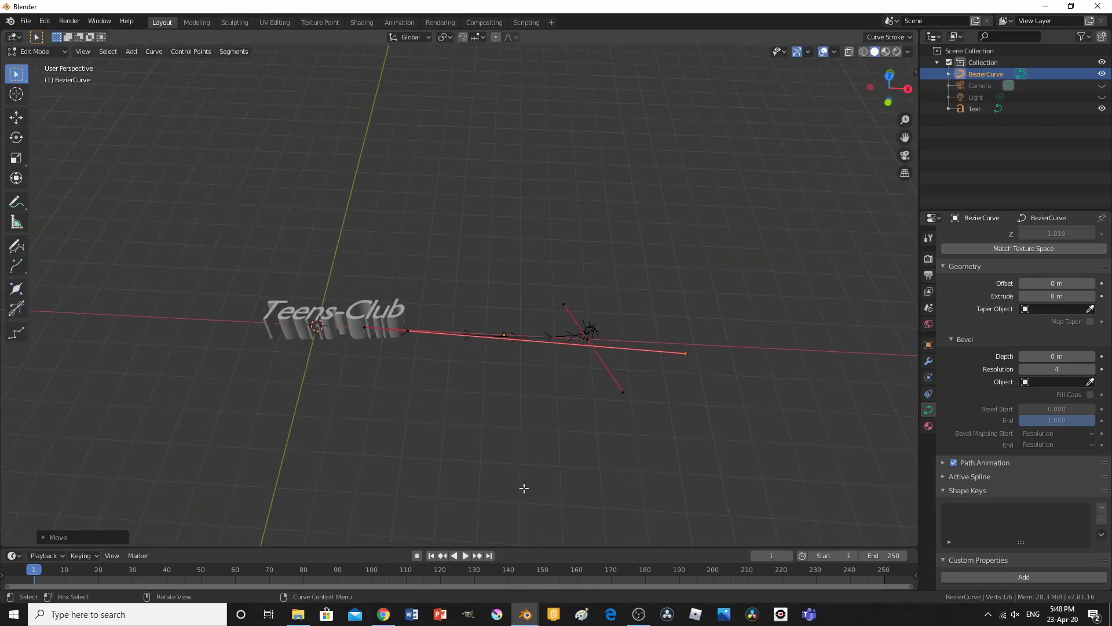
drag(667, 331, 705, 375)
key(g)
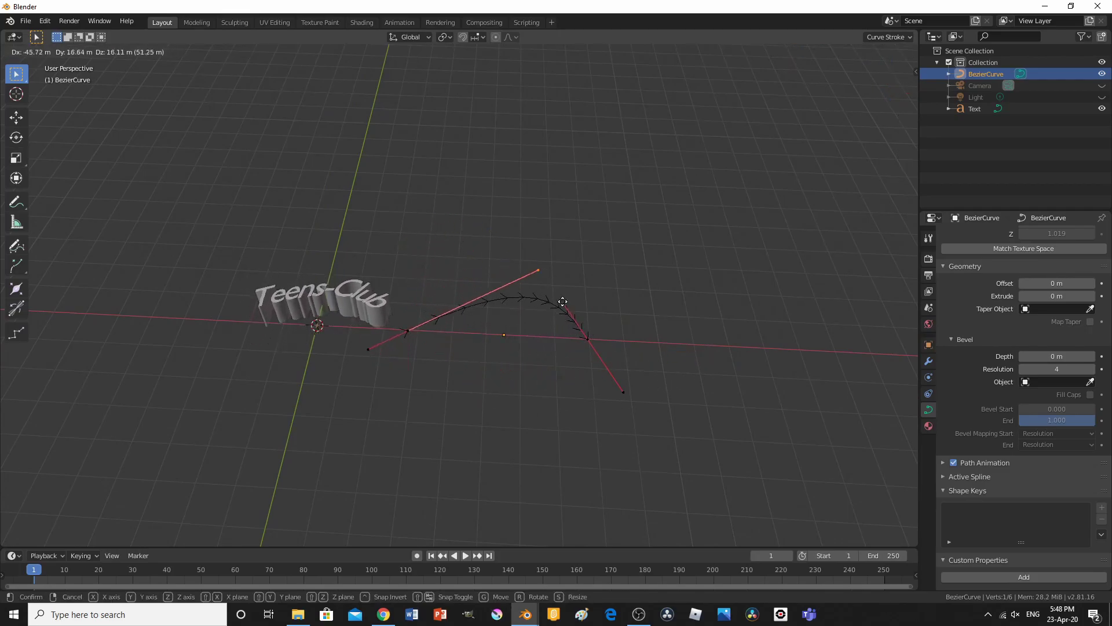
click(571, 318)
click(543, 263)
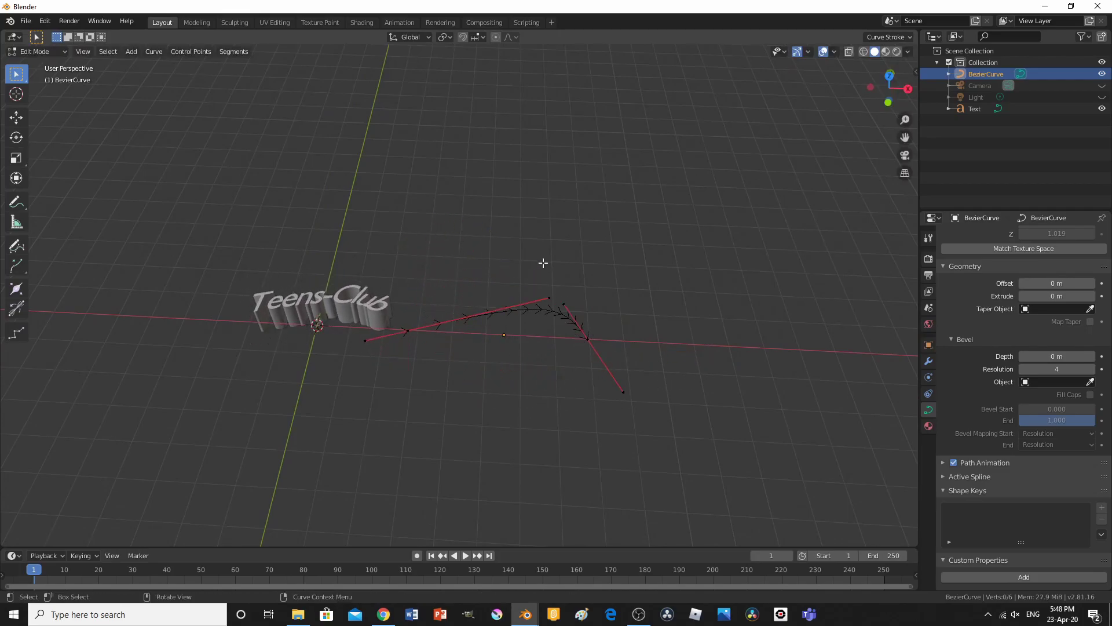
- Raise the curve's top point and handle, cancelling a trial right-handle move
drag(571, 322, 537, 284)
key(g)
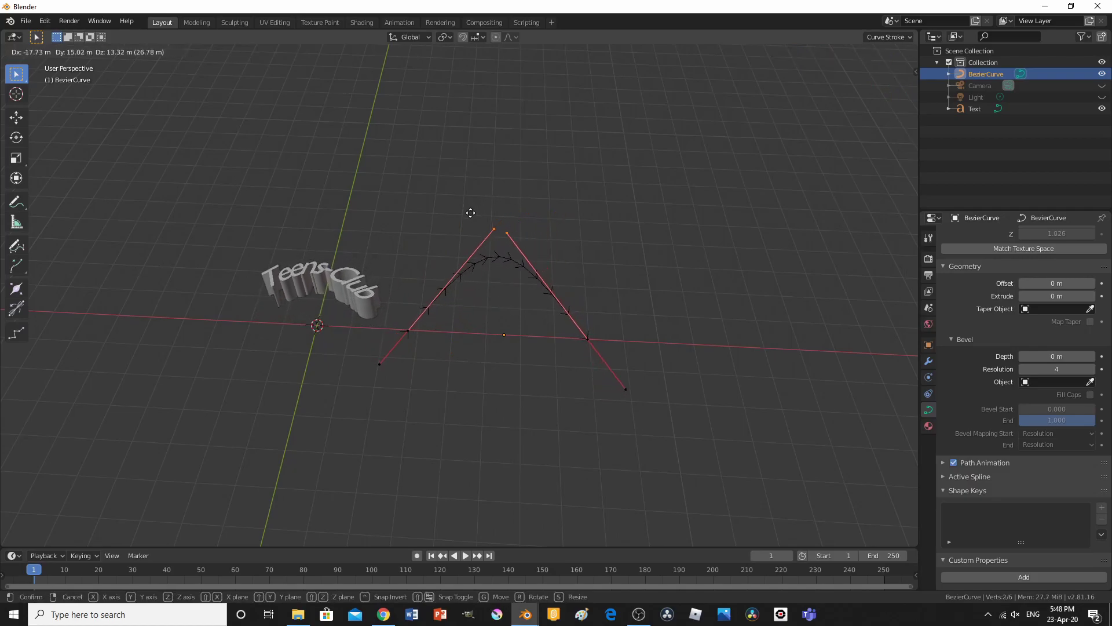
click(470, 214)
key(g)
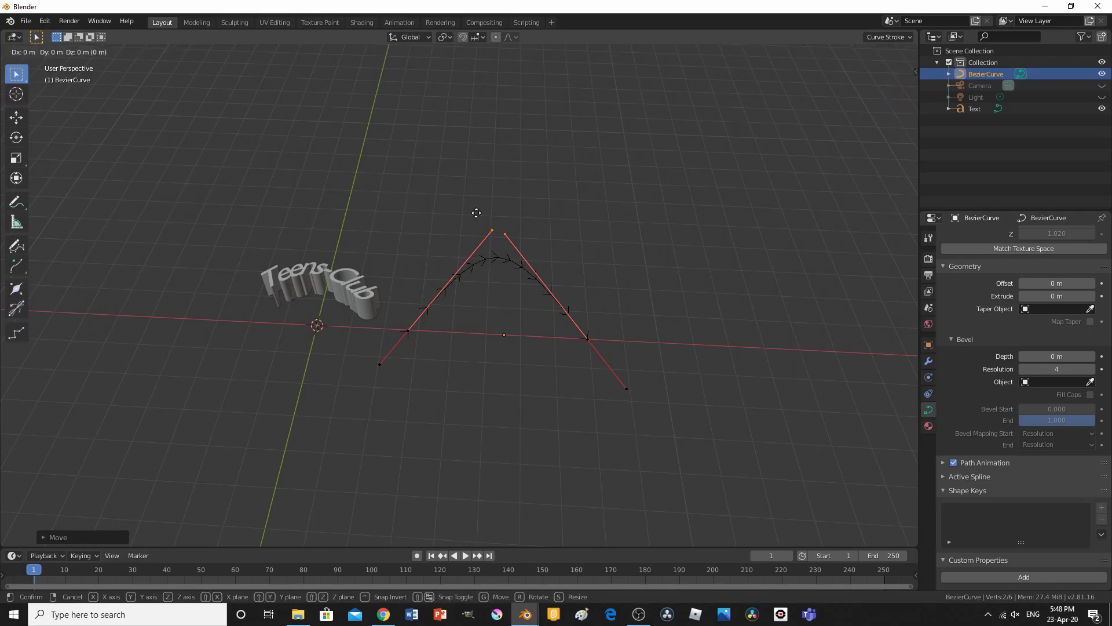
click(471, 209)
key(KP_7)
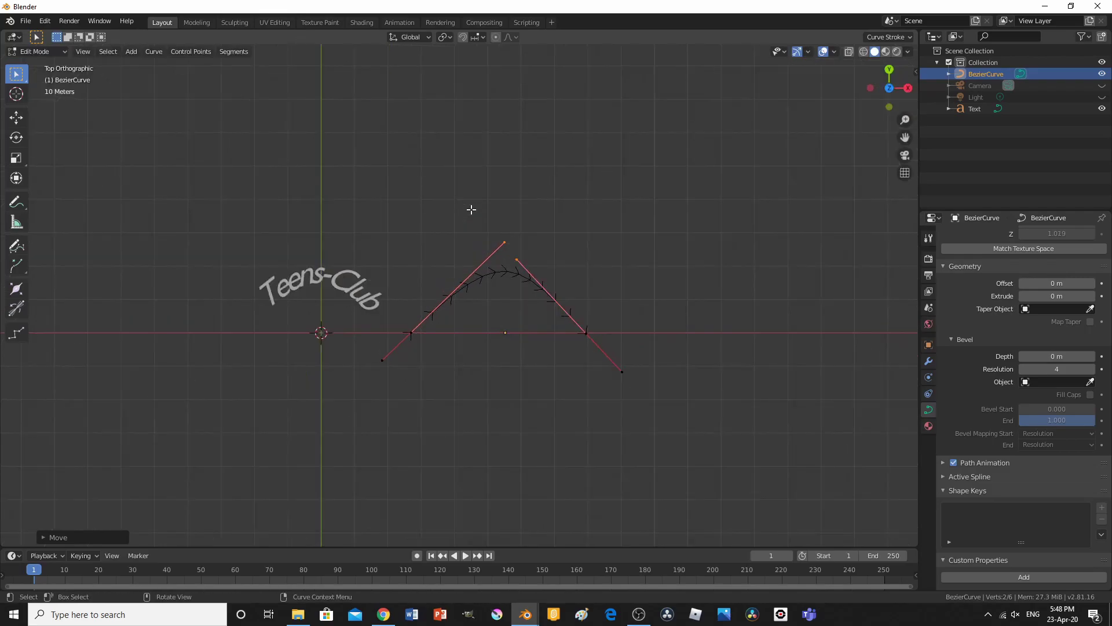
drag(497, 198, 572, 280)
key(g)
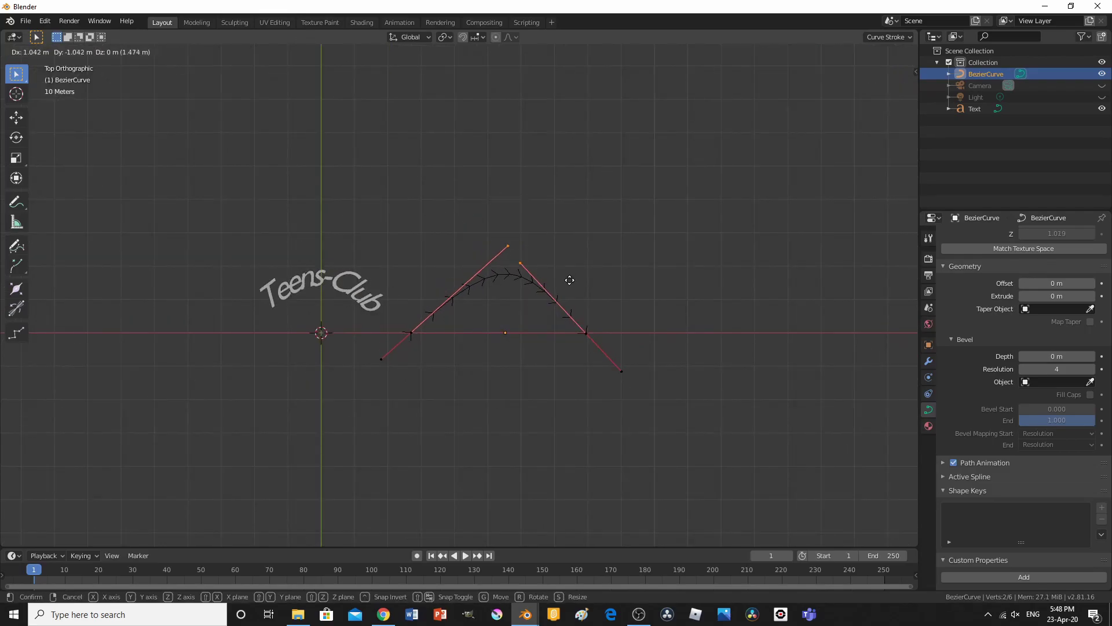
right_click(559, 350)
- Adjust the top and upper-right handles into a taller, rounder arch and return to Object Mode
drag(478, 211, 510, 262)
key(g)
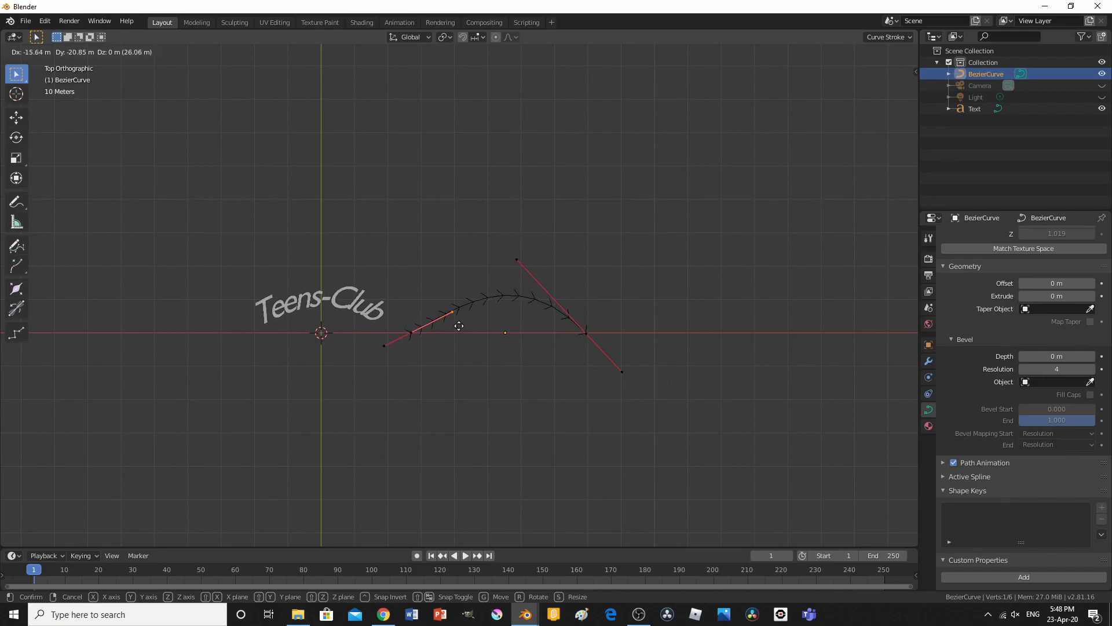
click(454, 312)
drag(499, 240, 570, 314)
key(g)
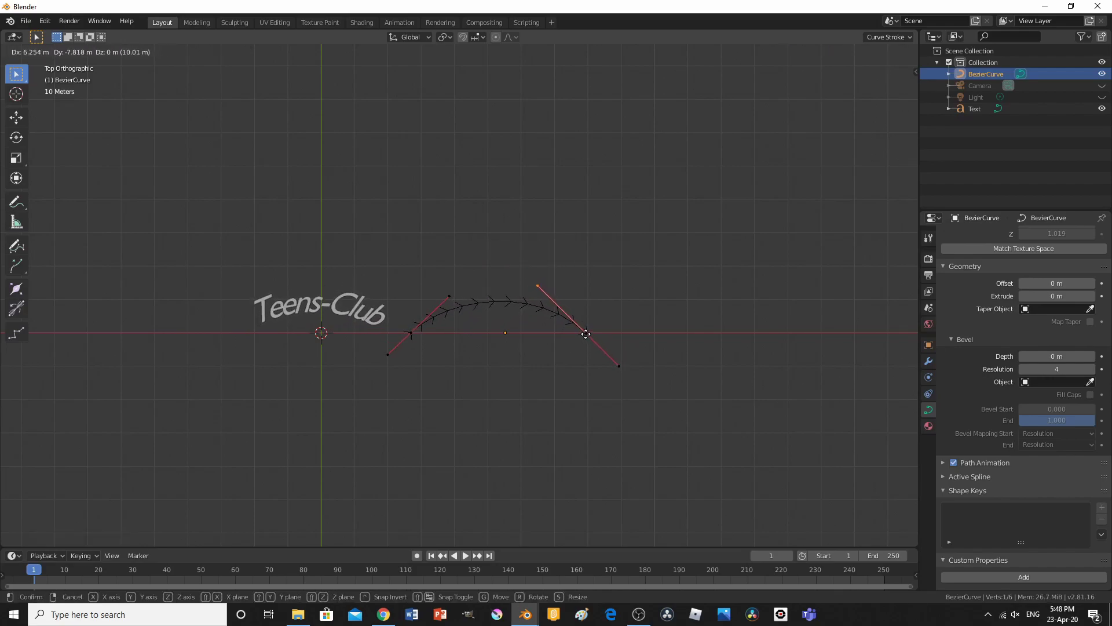
click(583, 331)
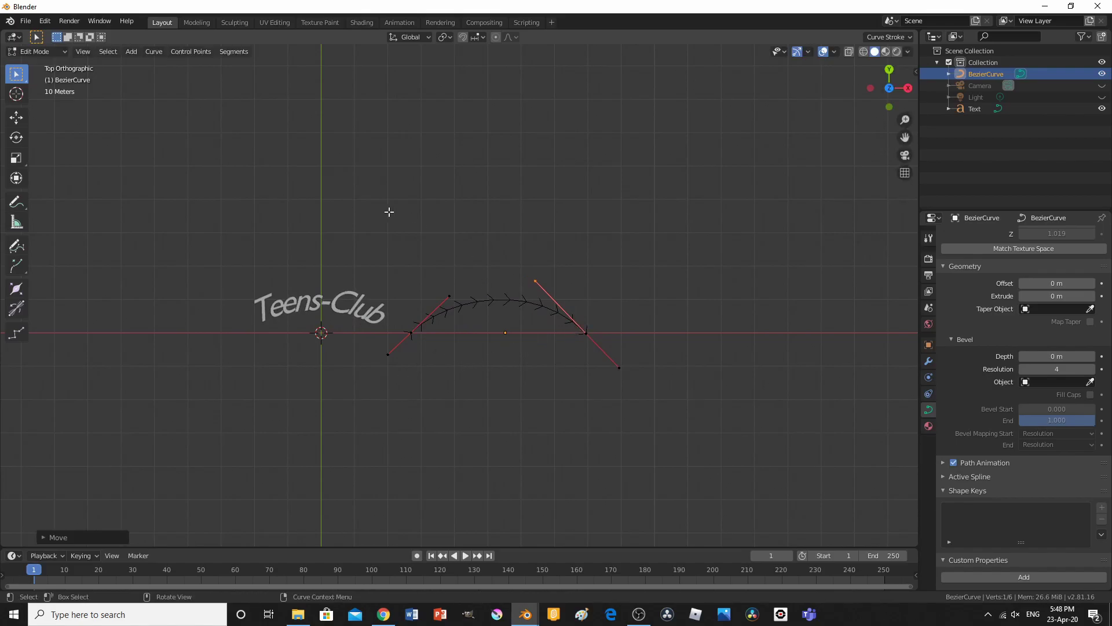
key(Tab)
middle_drag(446, 294, 584, 183)
- Select and delete the BezierCurve so the Teens-Club text straightens
click(565, 443)
right_click(565, 442)
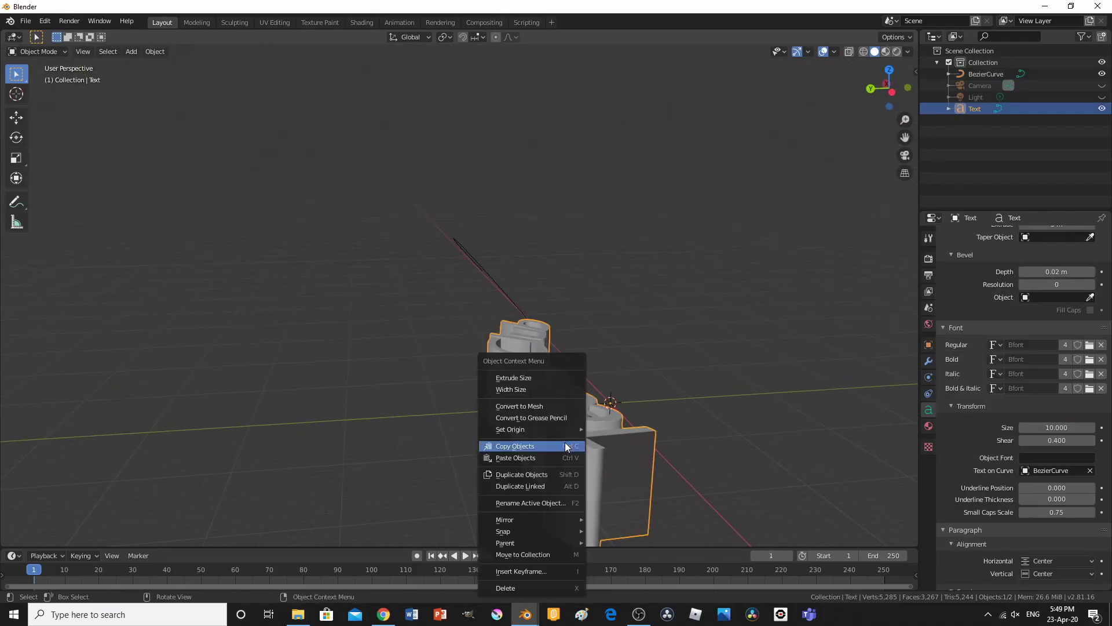
middle_drag(534, 505, 437, 372)
click(455, 291)
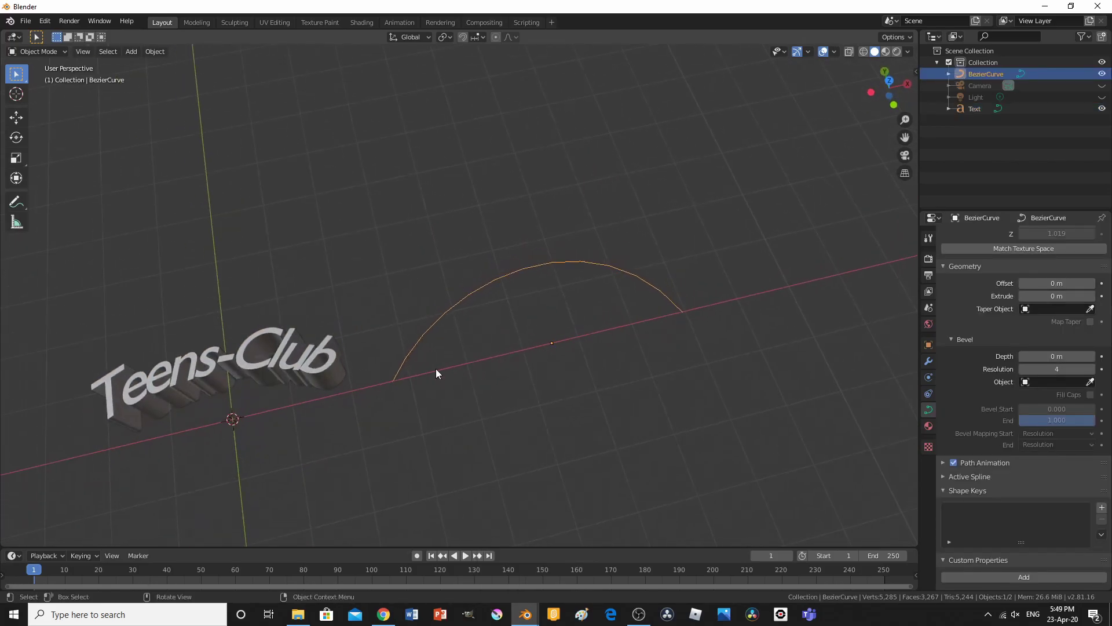
key(Delete)
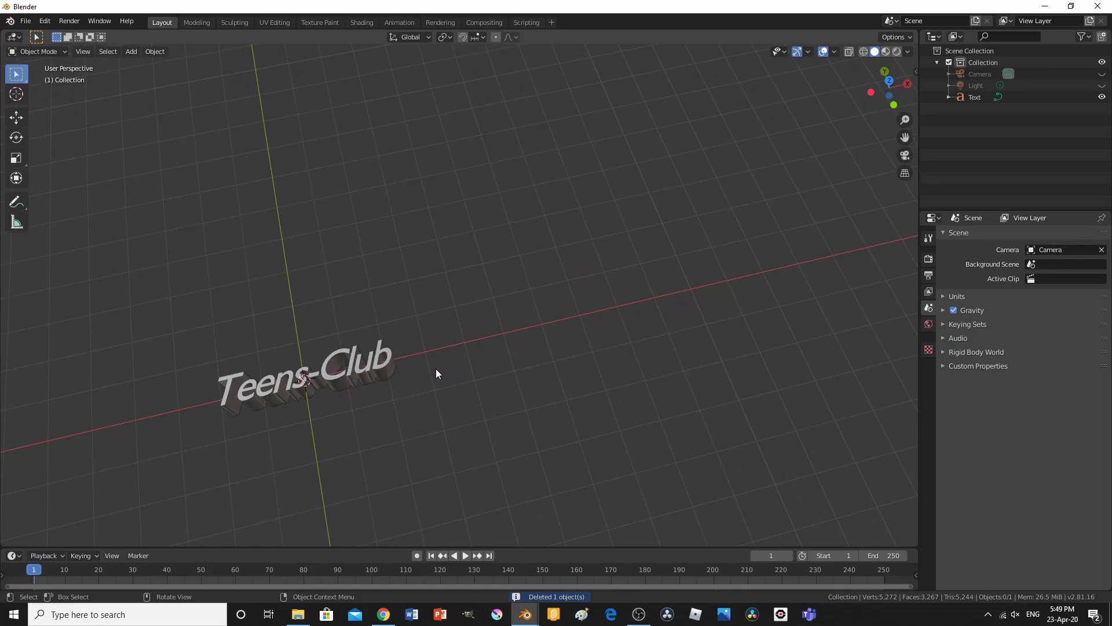
- Switch to Top view and centre the text in the viewport
key(KP_7)
scroll(437, 373, up, 2)
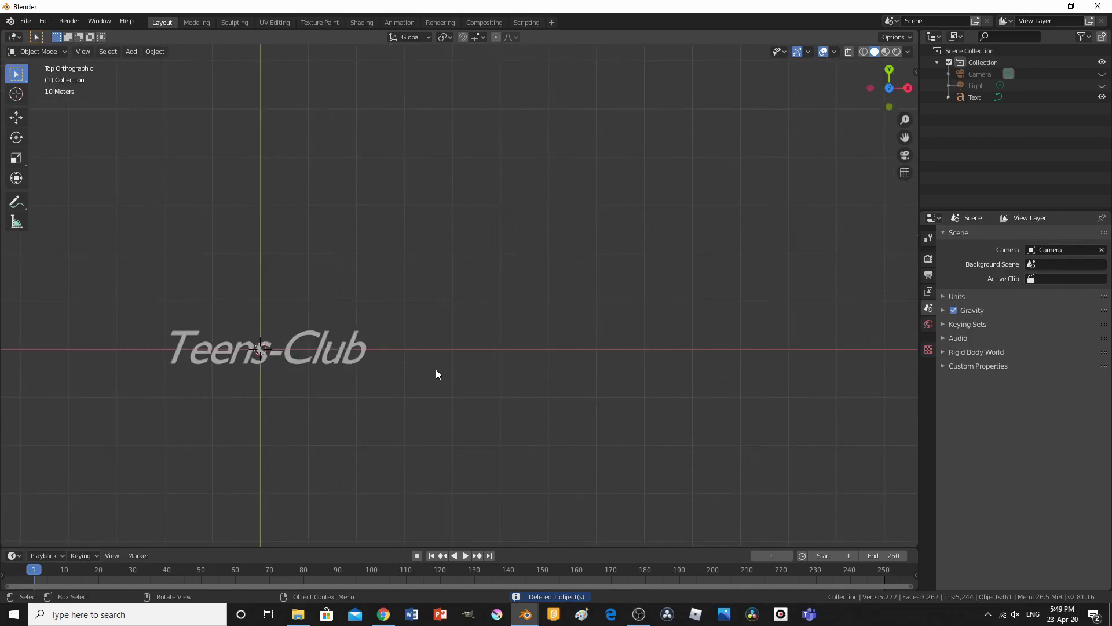
shift+middle_drag(439, 373, 701, 318)
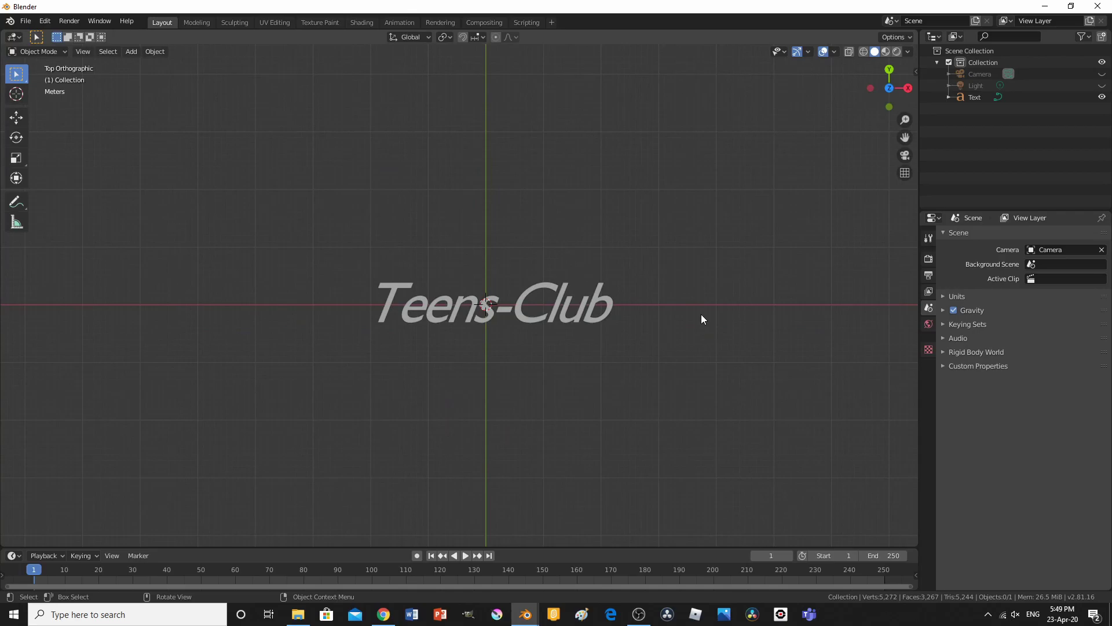
- Increase the Teens-Club text's Font Shear to 0.7
click(549, 317)
scroll(547, 319, up, 4)
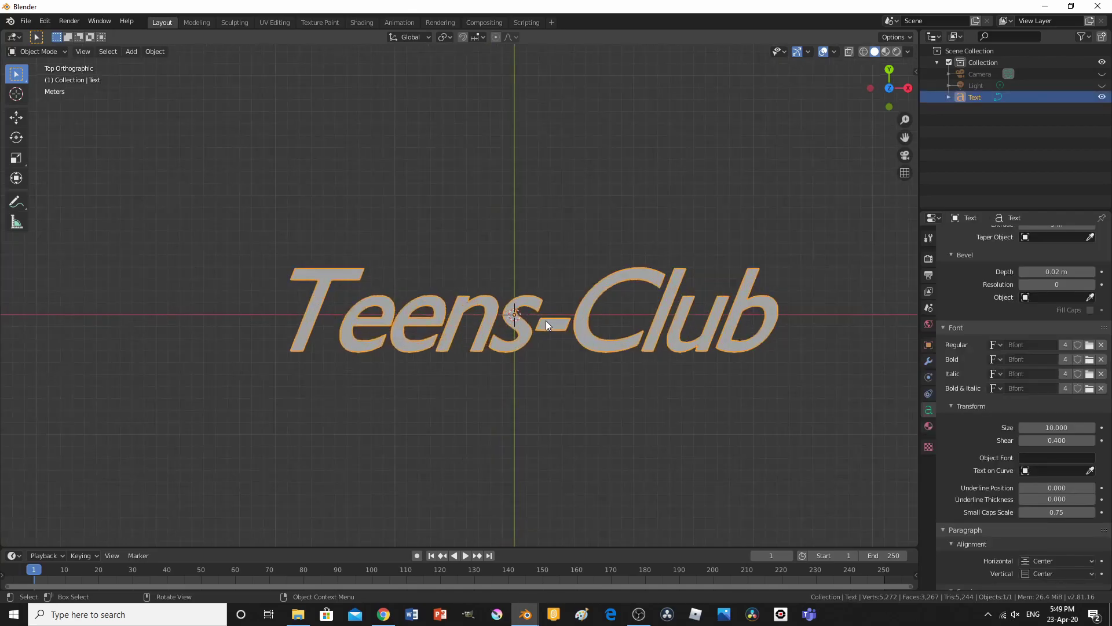
double_click(1057, 441)
text(1)
key(Return)
mouse_move(1057, 440)
mouse_down()
mouse_move(1031, 440)
mouse_move(1045, 440)
mouse_up()
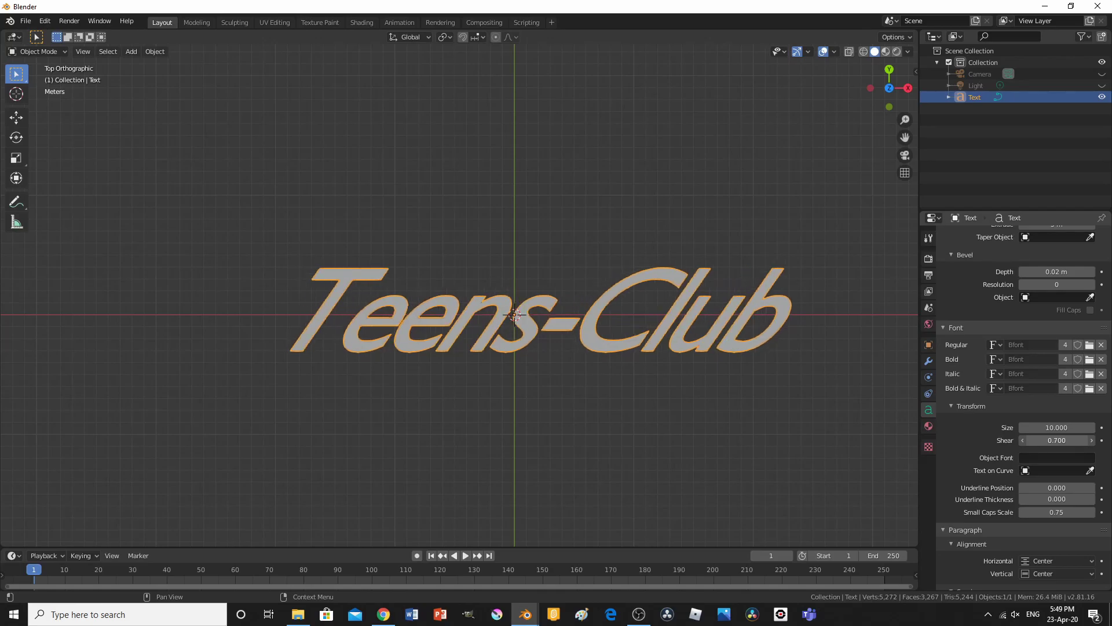
scroll(804, 371, down, 4)
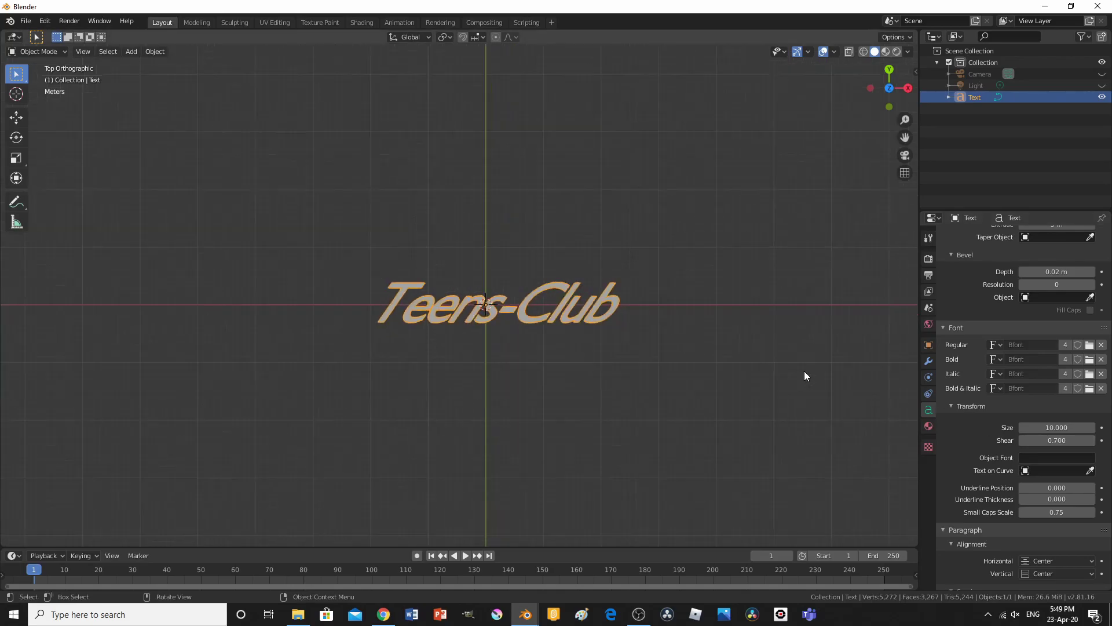
- In Right view, rotate the text 90° about X so it stands upright
middle_drag(804, 371, 781, 308)
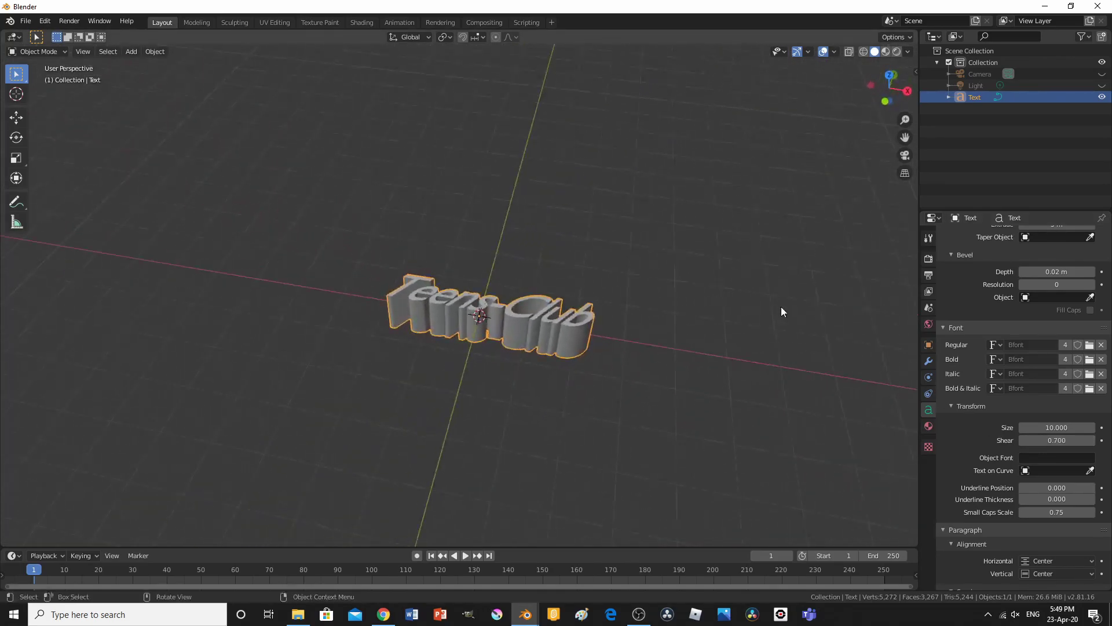
key(KP_3)
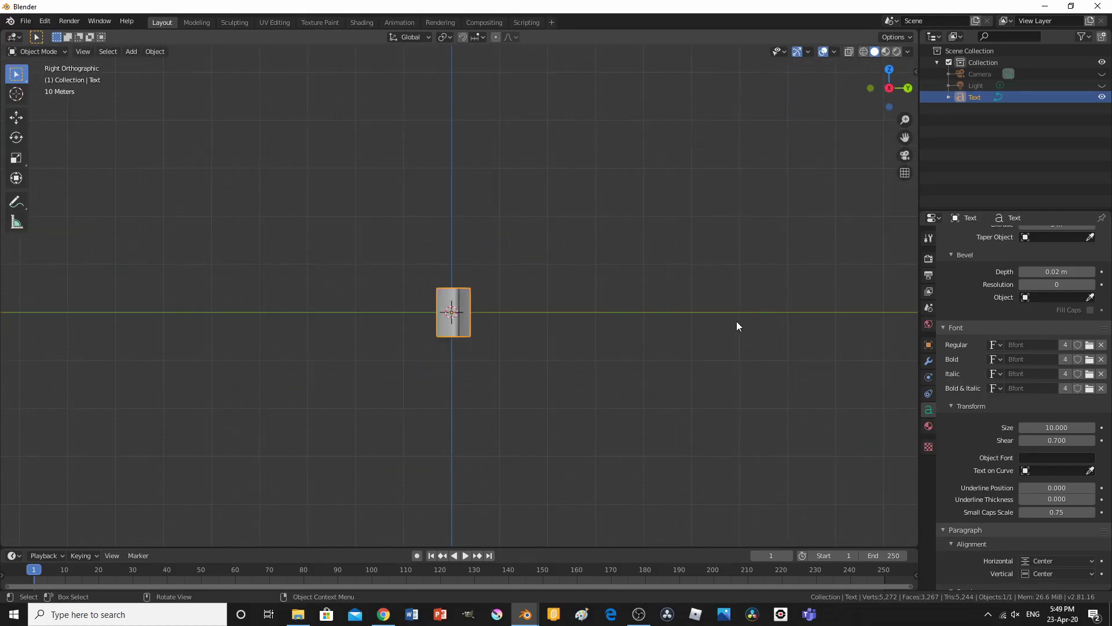
key(r)
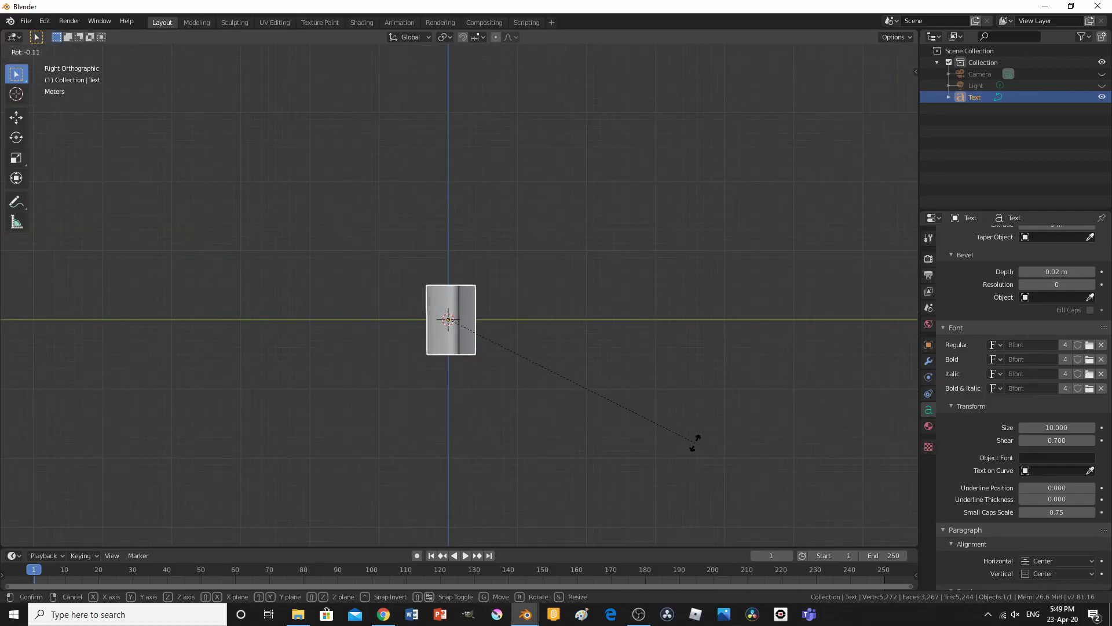
key(x)
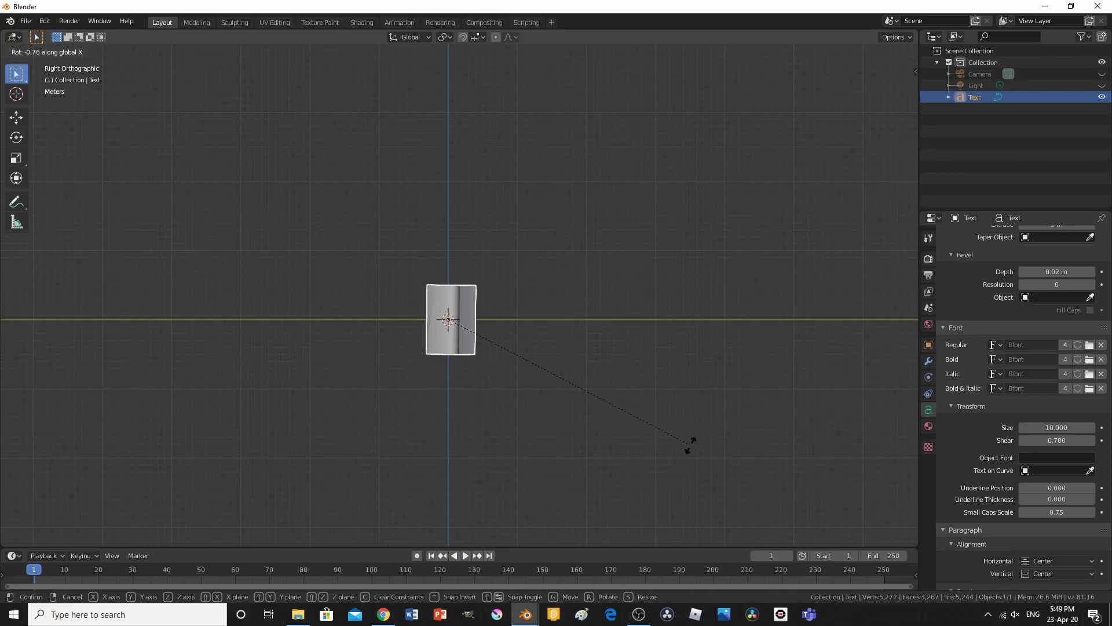
click(691, 445)
text(rx90)
key(Return)
middle_drag(690, 445, 693, 393)
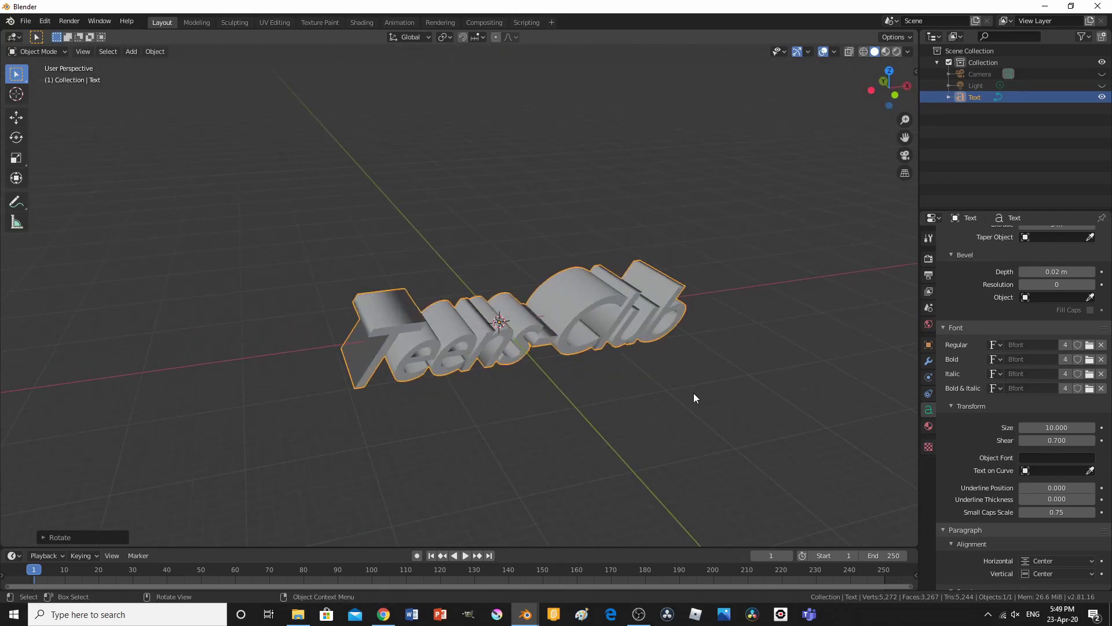
- In Front view, raise the text about 3.142 m along Z
key(KP_1)
key(g)
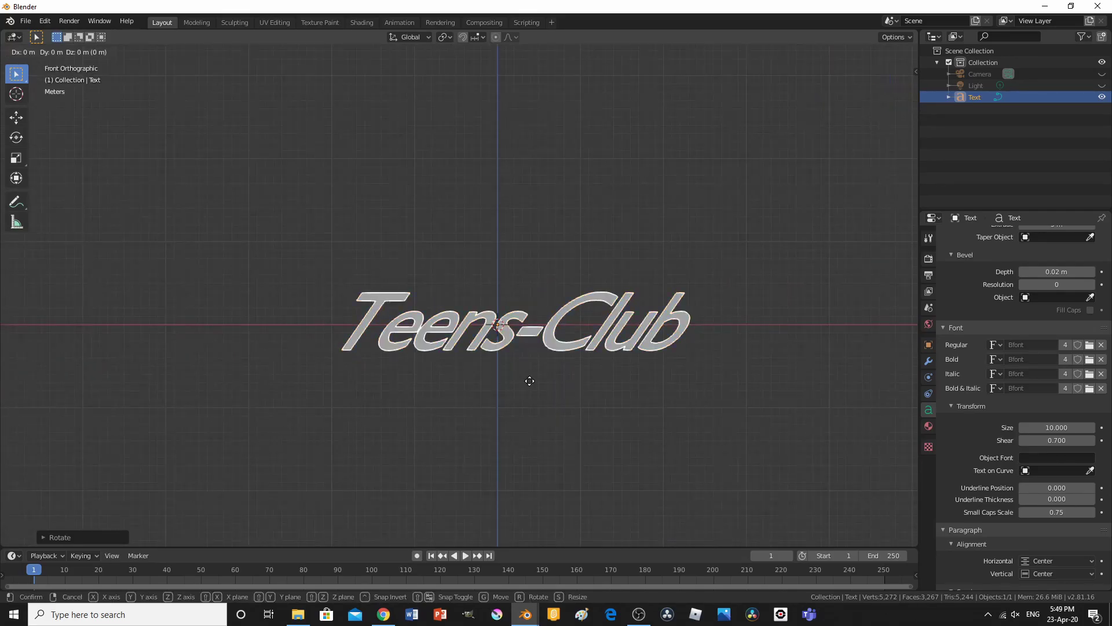
key(z)
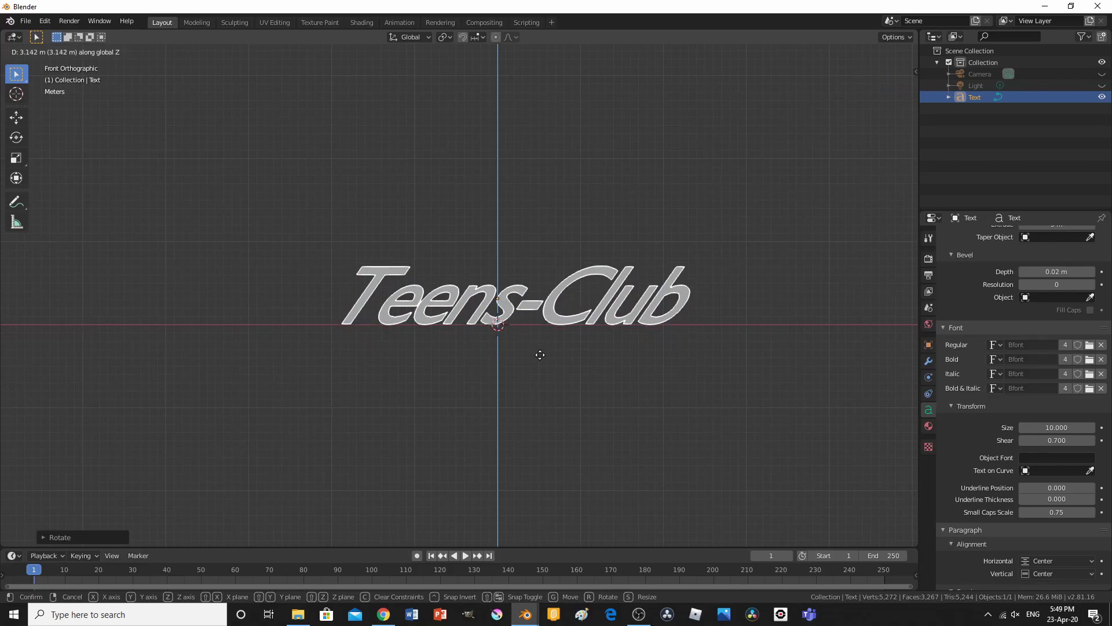
click(536, 351)
mouse_move(536, 351)
middle_down()
mouse_move(519, 447)
mouse_move(588, 380)
mouse_move(558, 346)
middle_up()
- Unhide the camera and light and select both
key(alt+h)
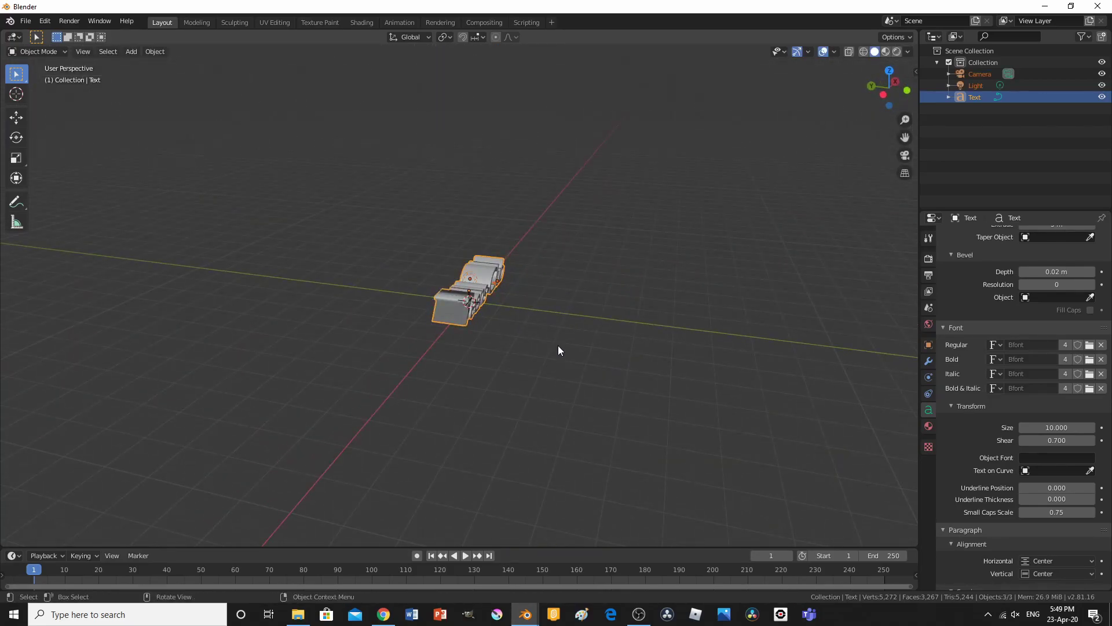
key(r)
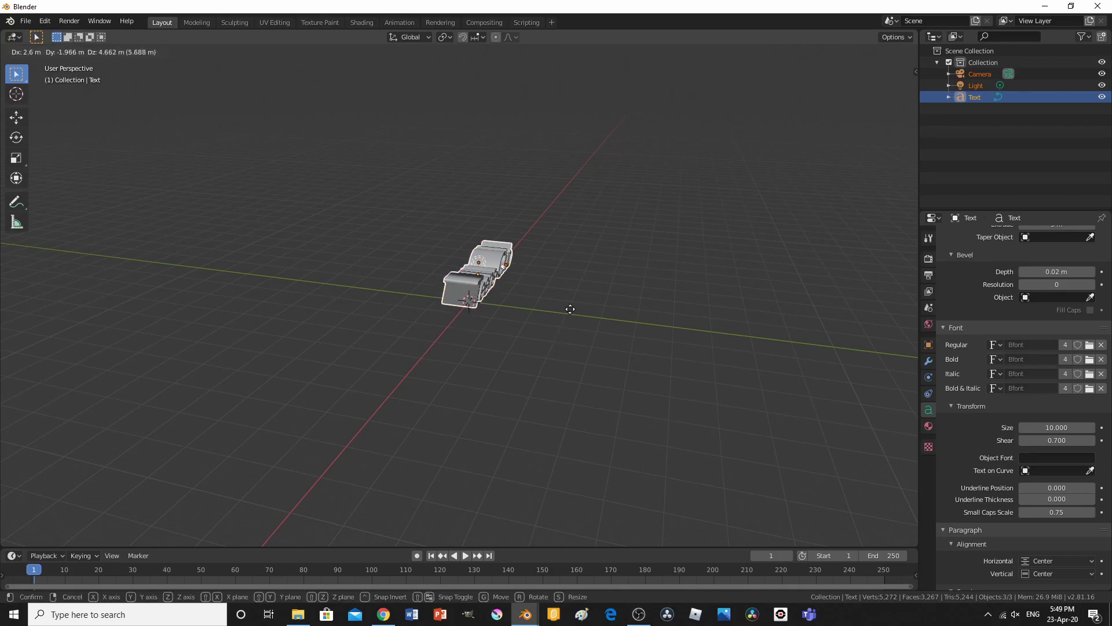
right_click(572, 292)
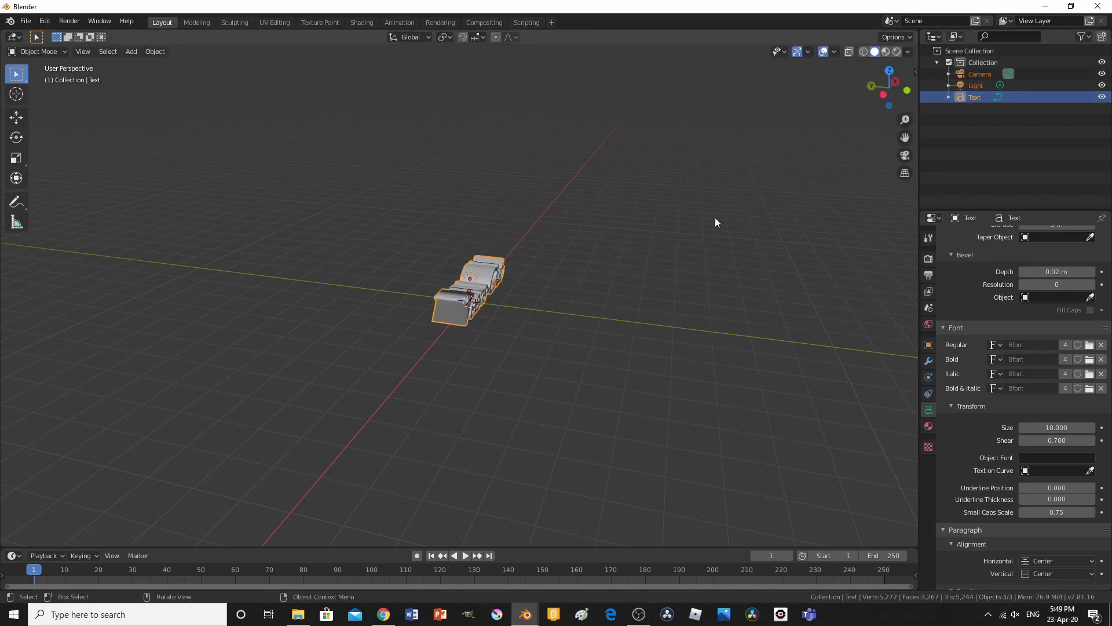
key(alt+a)
click(475, 279)
click(477, 279)
shift+click(495, 284)
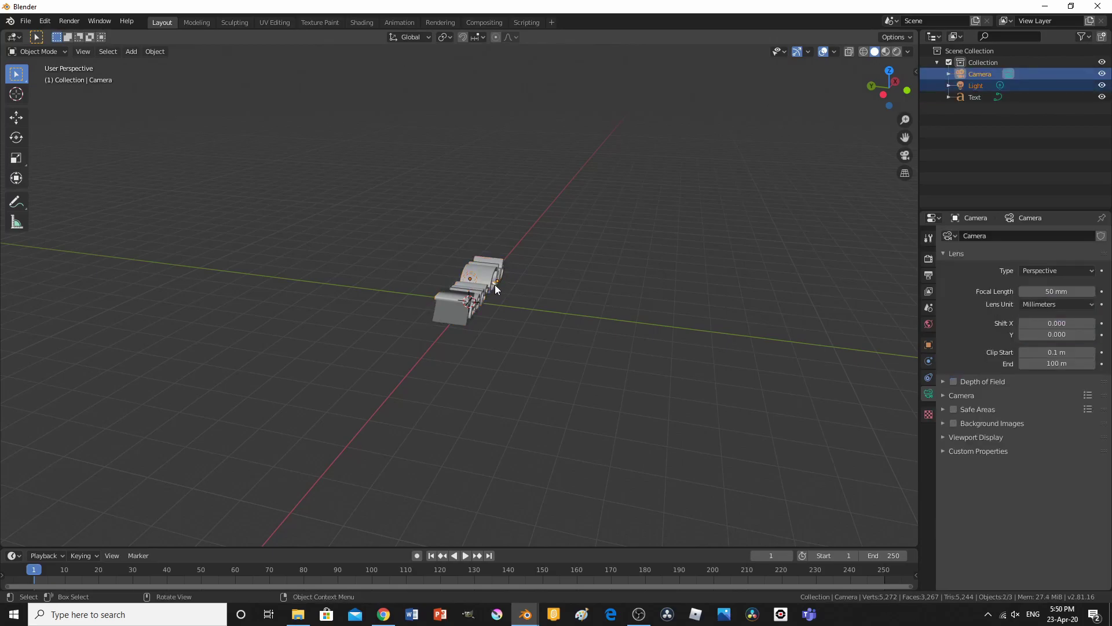
- Move the camera and light away from the text, then farther out
key(g)
click(761, 307)
middle_drag(761, 307, 660, 349)
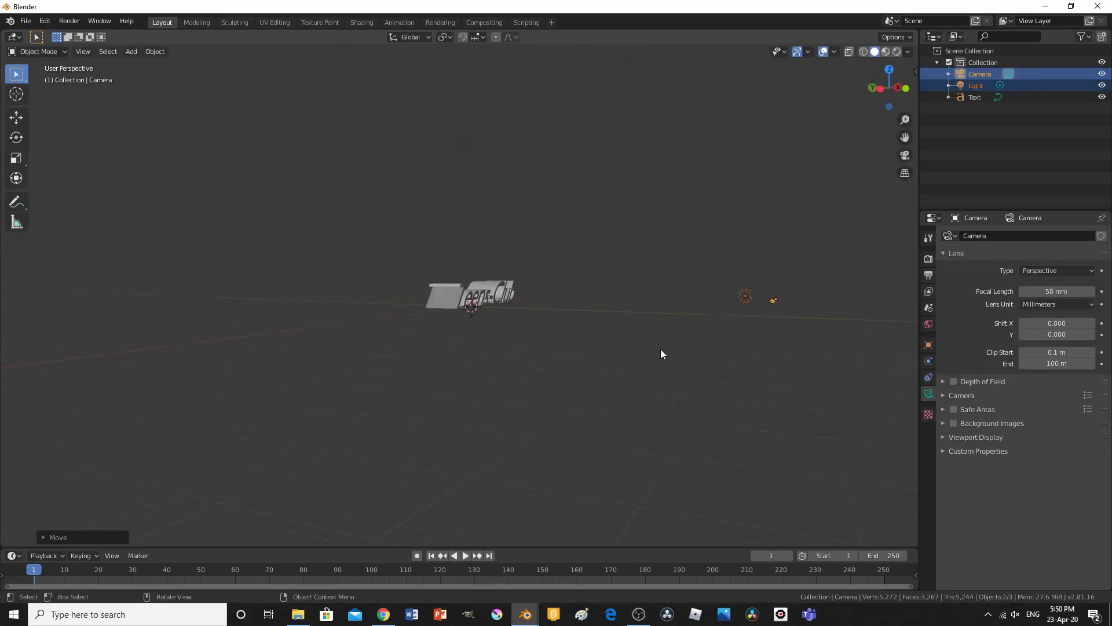
middle_drag(780, 373, 574, 450)
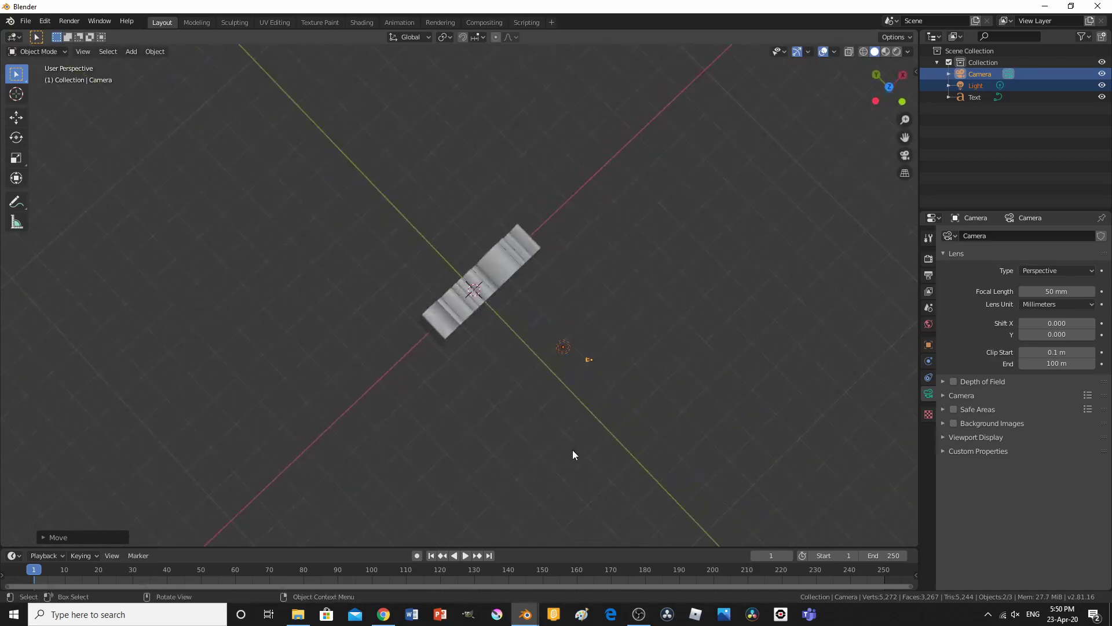
click(573, 450)
drag(545, 333, 613, 404)
key(g)
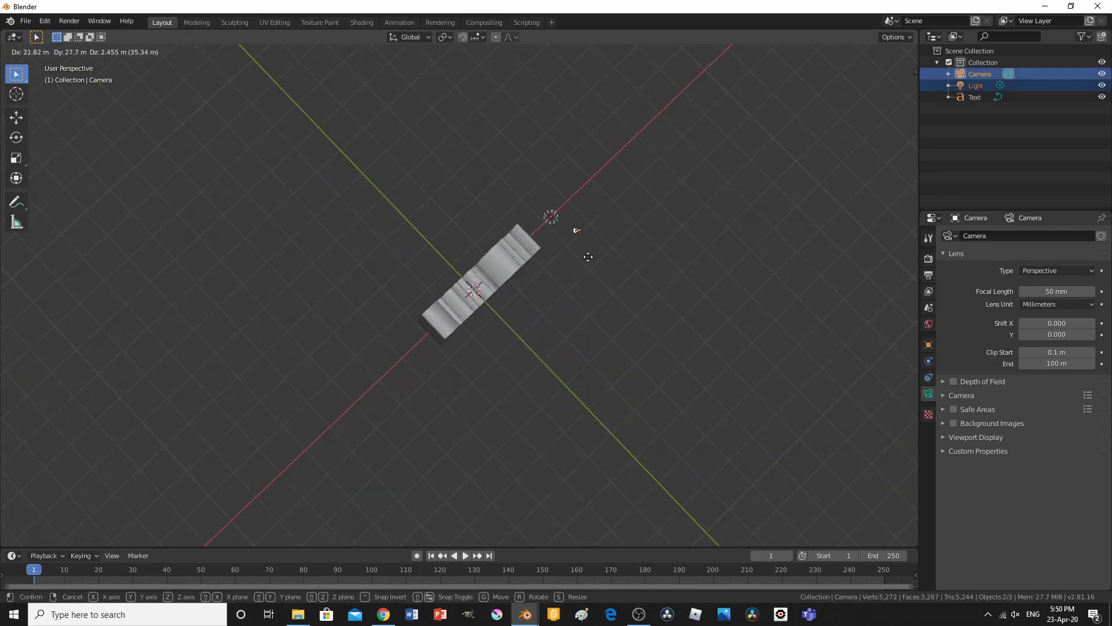
click(565, 212)
- Check the scene through the camera view, then leave it
middle_drag(559, 355, 505, 238)
click(533, 308)
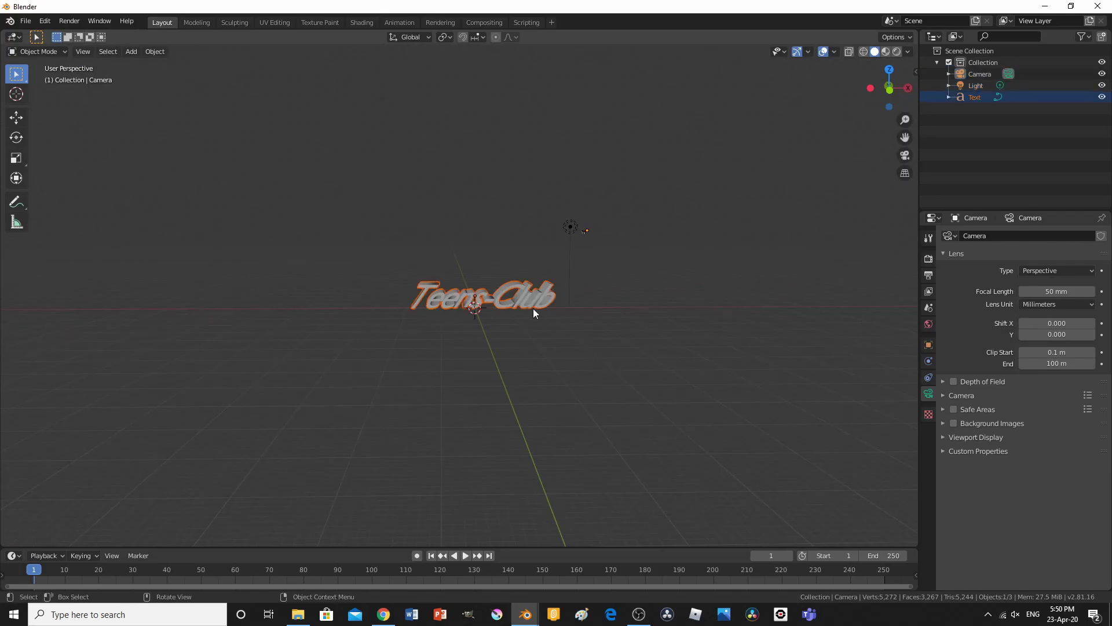
key(KP_0)
key(KP_0)
click(571, 405)
middle_drag(571, 405, 626, 432)
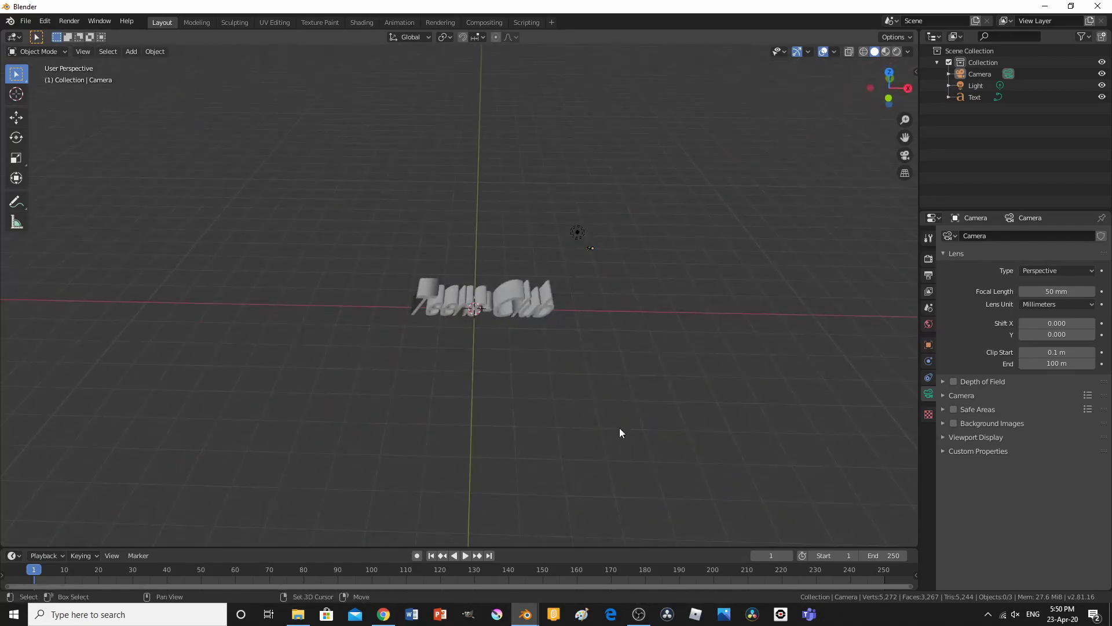
- Add a Plane, scale it about 60 times into a broad floor, and enter Edit Mode
key(shift+a)
mouse_move(593, 375)
click(675, 377)
middle_drag(392, 345, 493, 388)
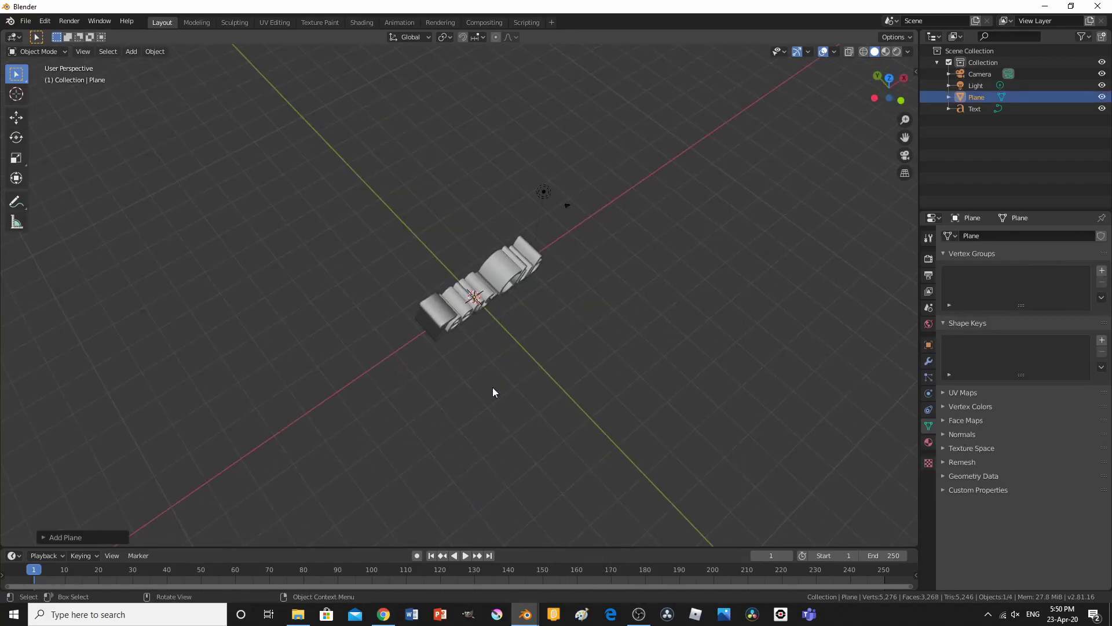
key(s)
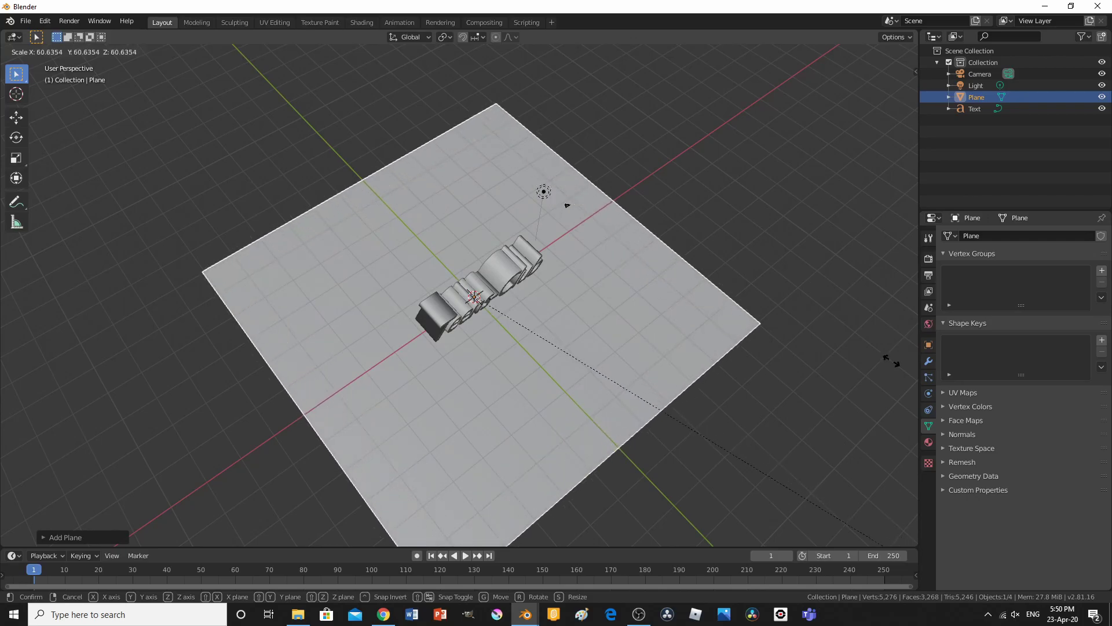
click(146, 546)
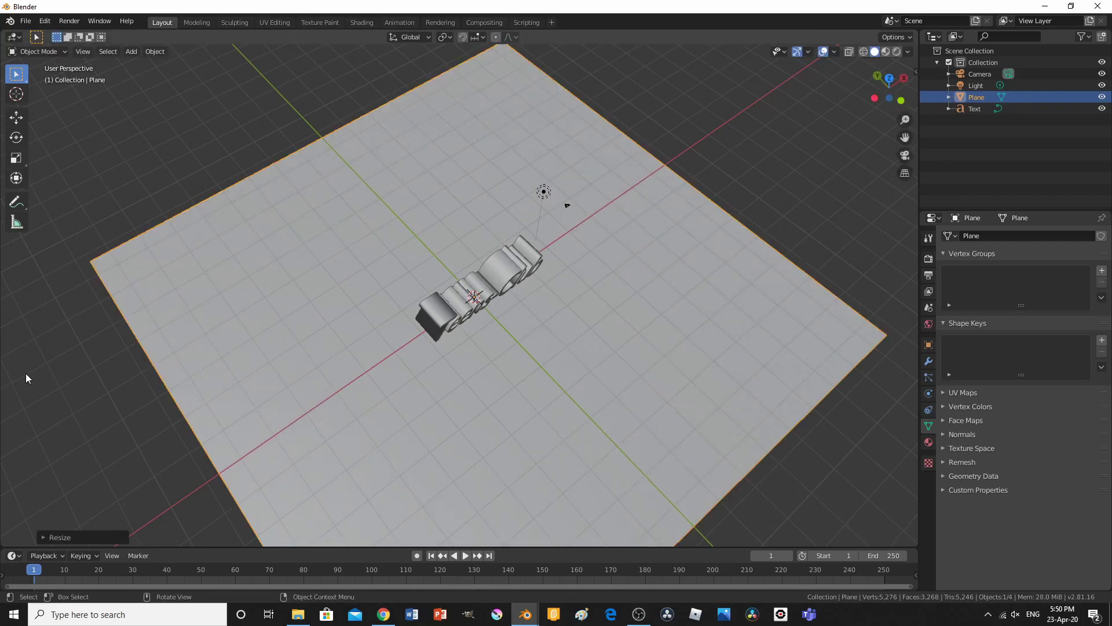
key(Tab)
middle_drag(272, 446, 408, 446)
scroll(408, 446, down, 4)
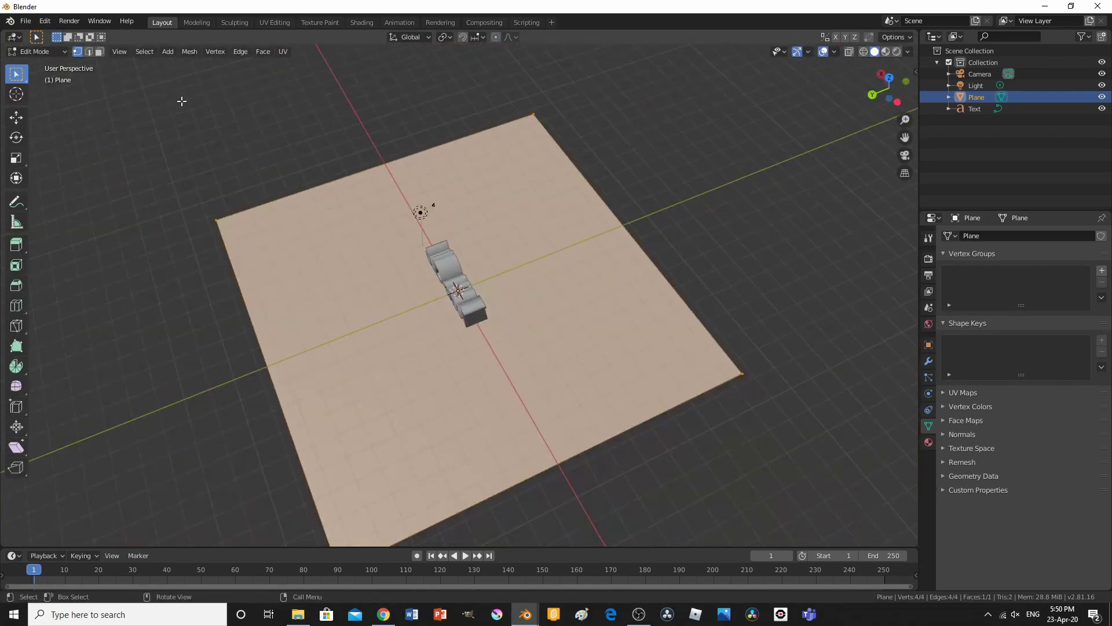
- Switch to Edge select mode and deselect the whole plane
click(89, 51)
click(249, 145)
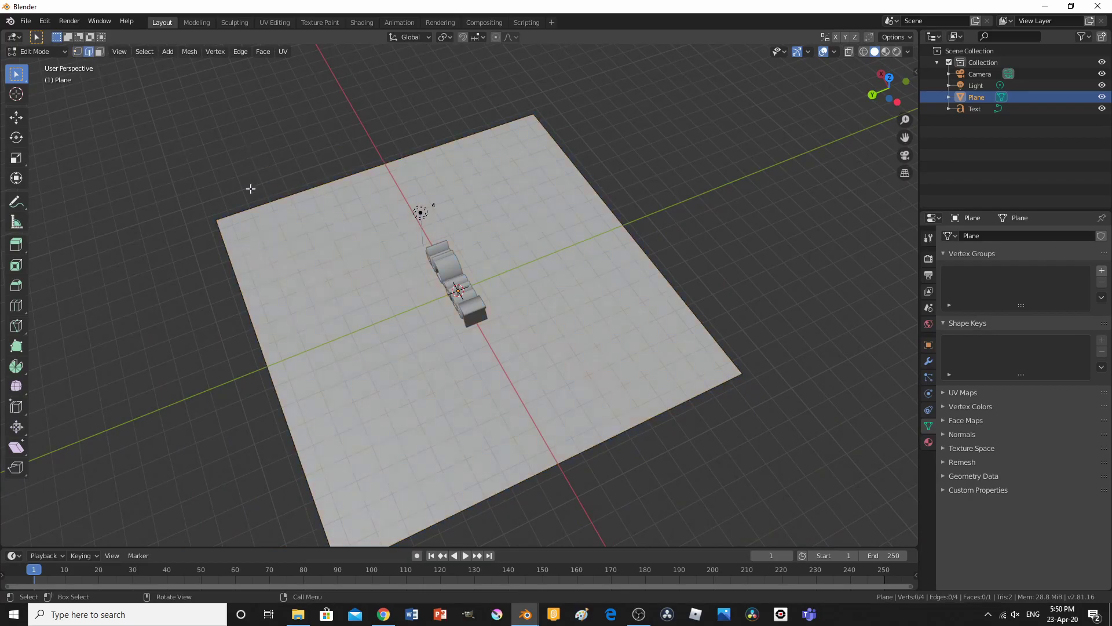
middle_drag(249, 146, 87, 249)
shift+middle_drag(221, 262, 233, 347)
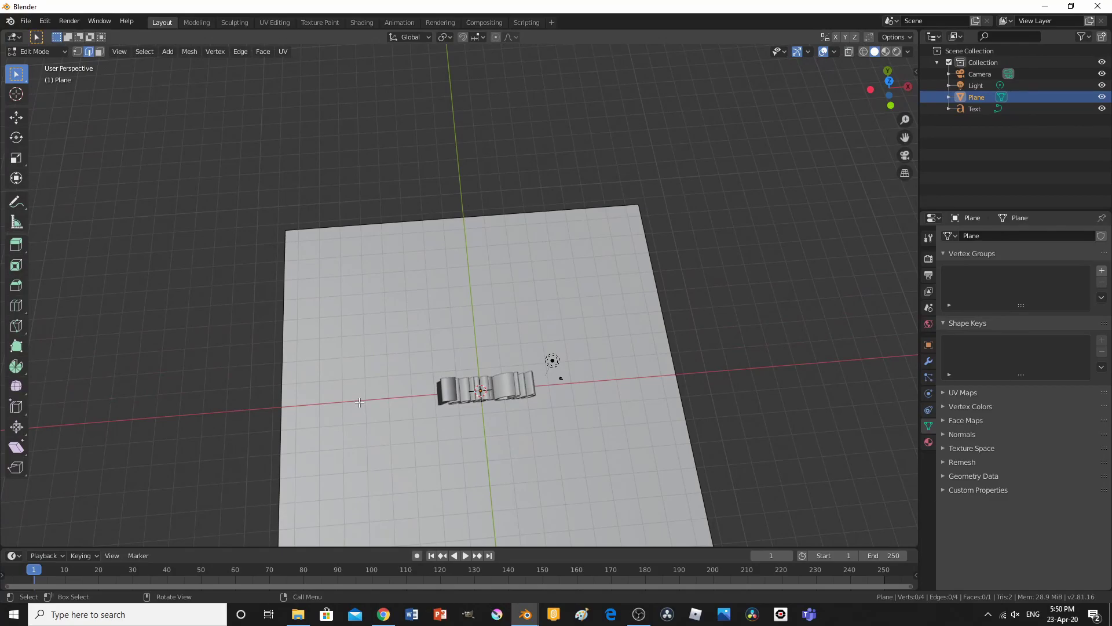
- Select the plane's far back edge, checking it from the front view
middle_drag(414, 328, 597, 394)
key(KP_1)
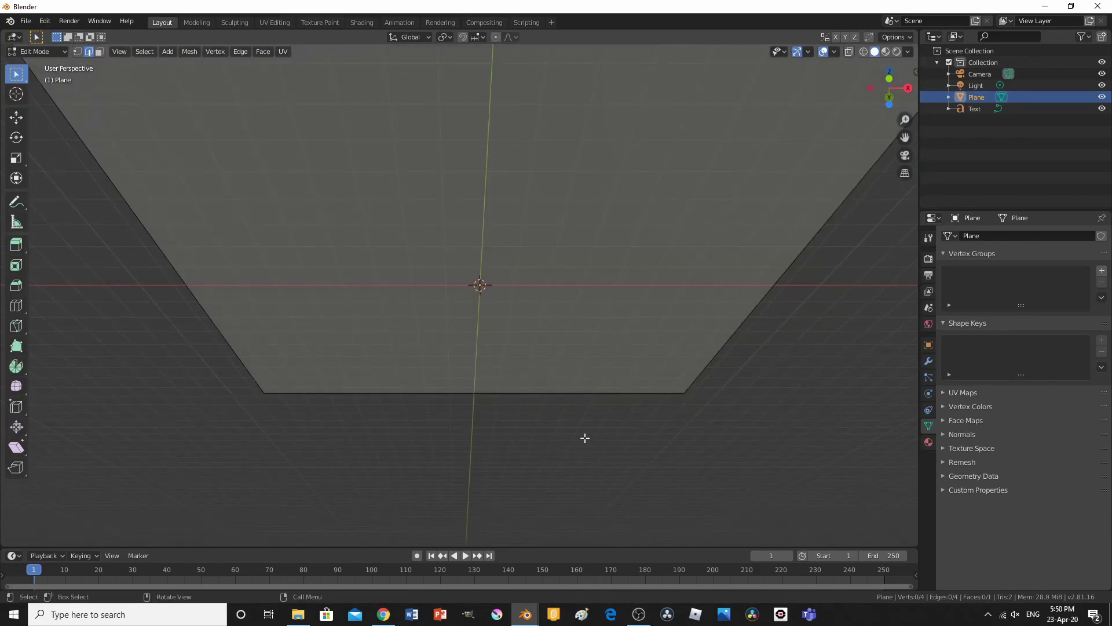
middle_drag(584, 438, 132, 144)
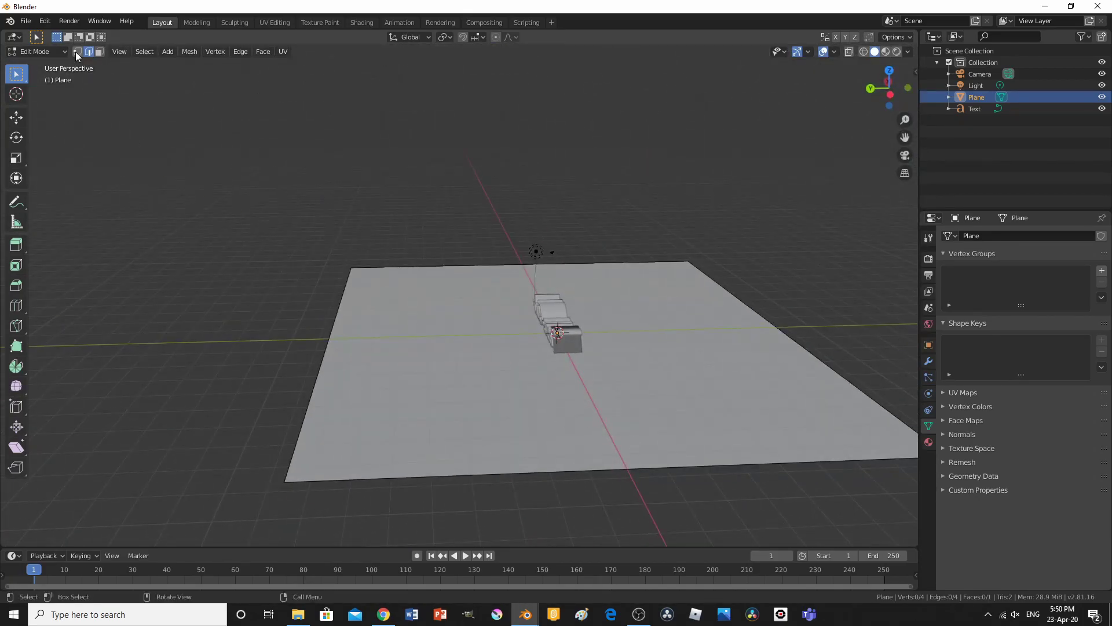
key(KP_1)
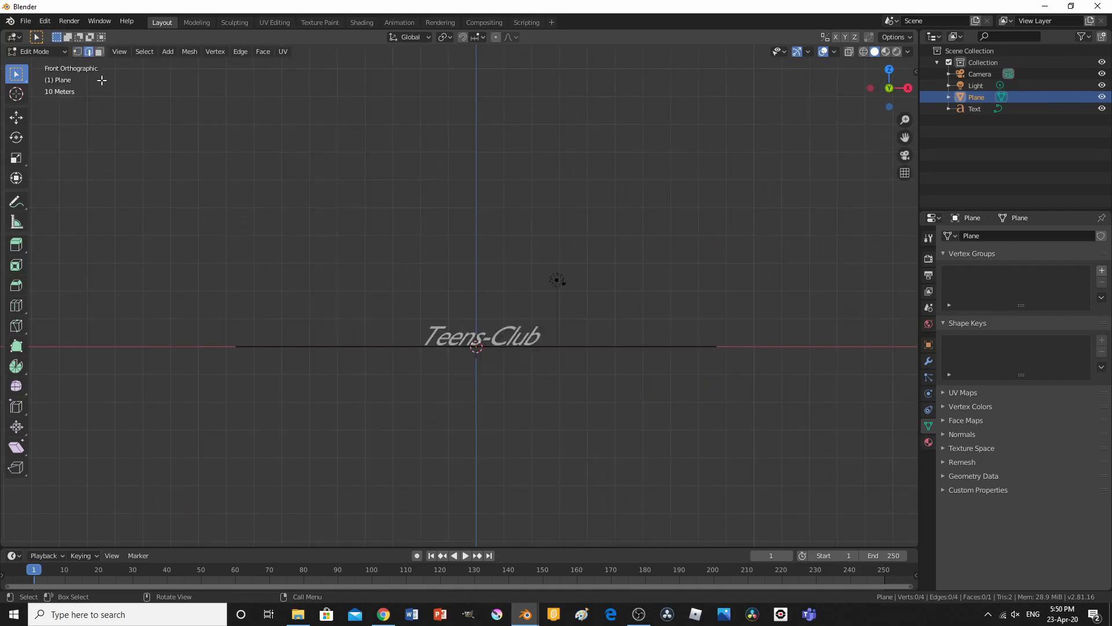
middle_drag(355, 224, 132, 63)
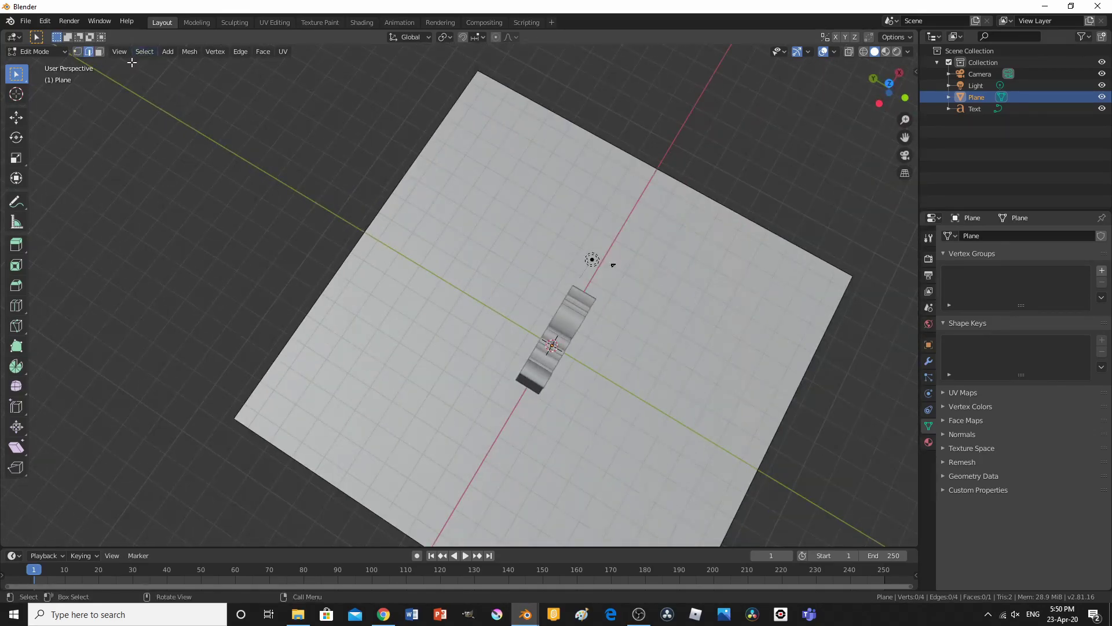
middle_drag(341, 282, 371, 380)
key(KP_1)
key(KP_1)
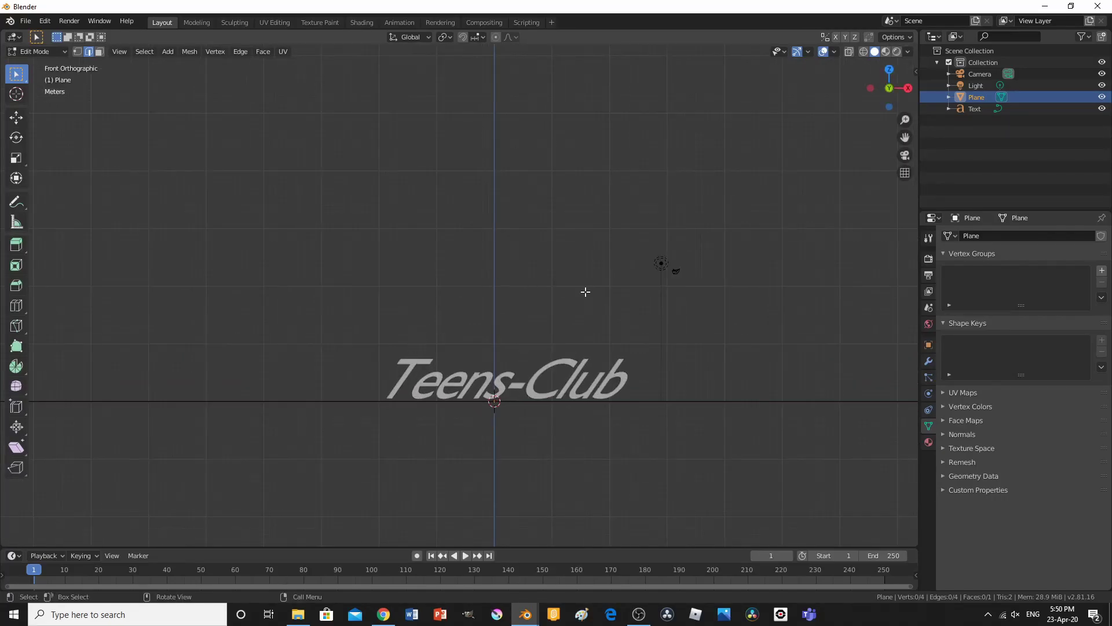
middle_drag(585, 291, 581, 215)
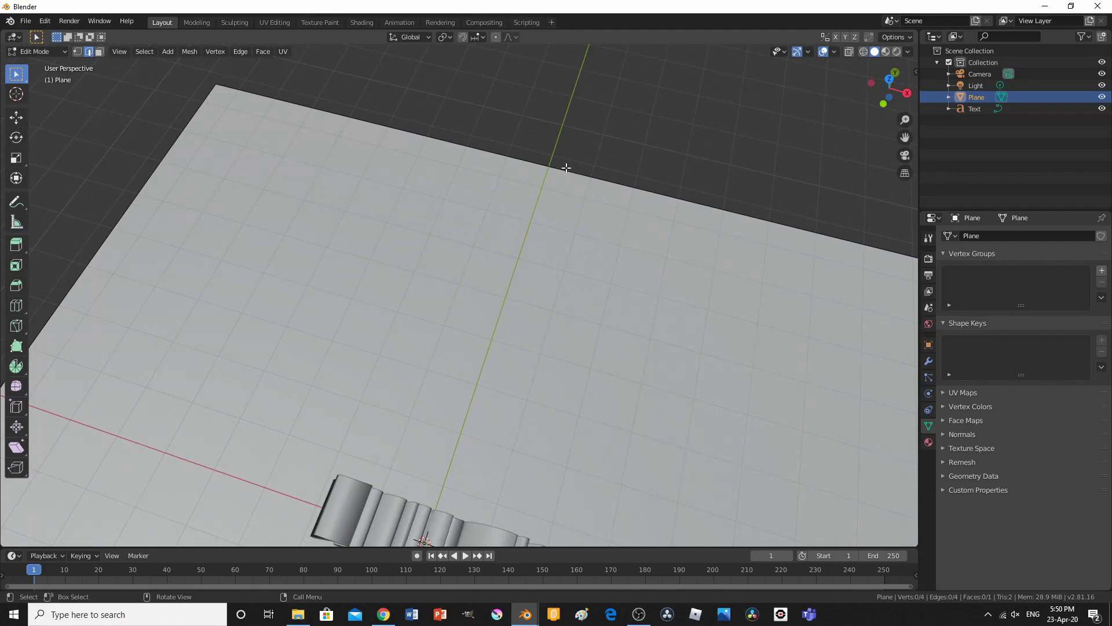
click(565, 168)
key(KP_1)
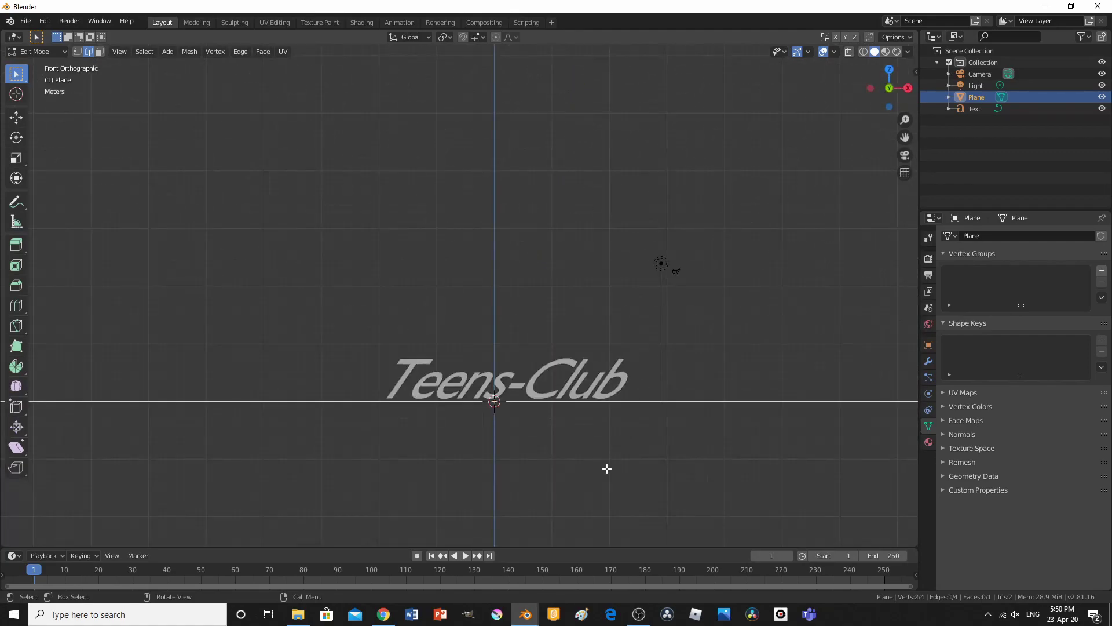
- Extrude the plane's edge, cancelling the move so the new edge stays in place
key(e)
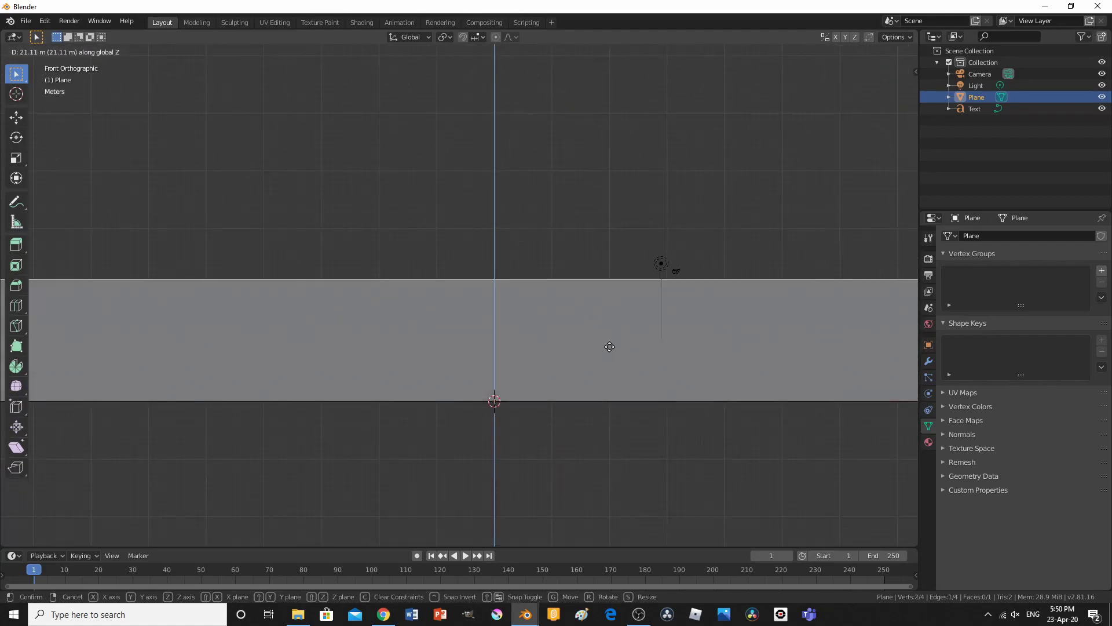
right_click(609, 347)
middle_drag(609, 349, 542, 231)
scroll(542, 229, down, 2)
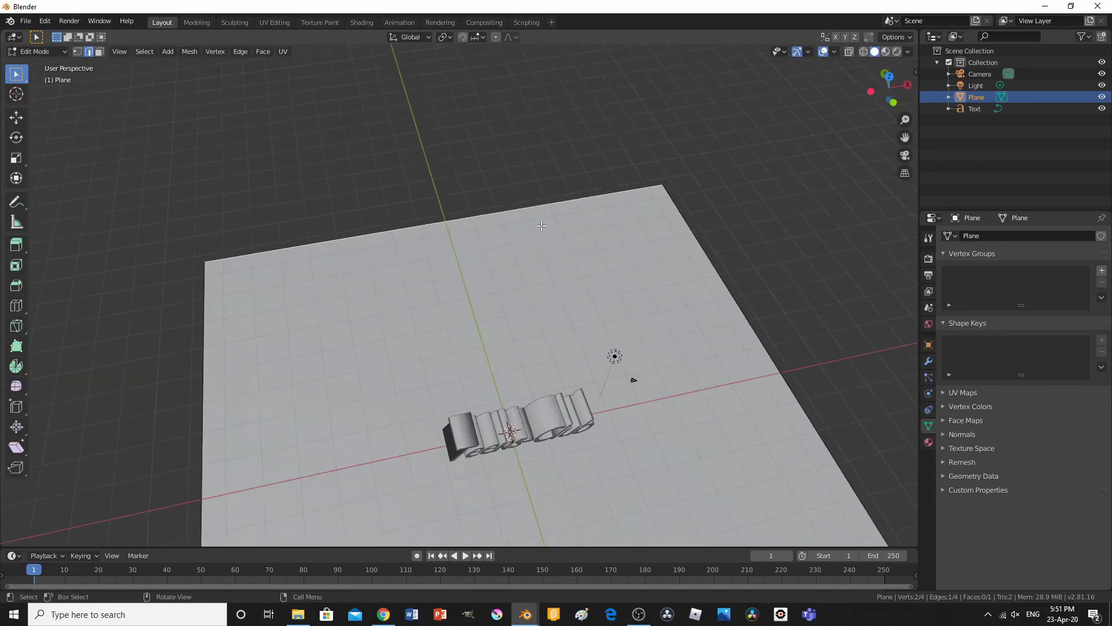
scroll(541, 227, down, 3)
scroll(541, 229, up, 5)
scroll(540, 234, down, 5)
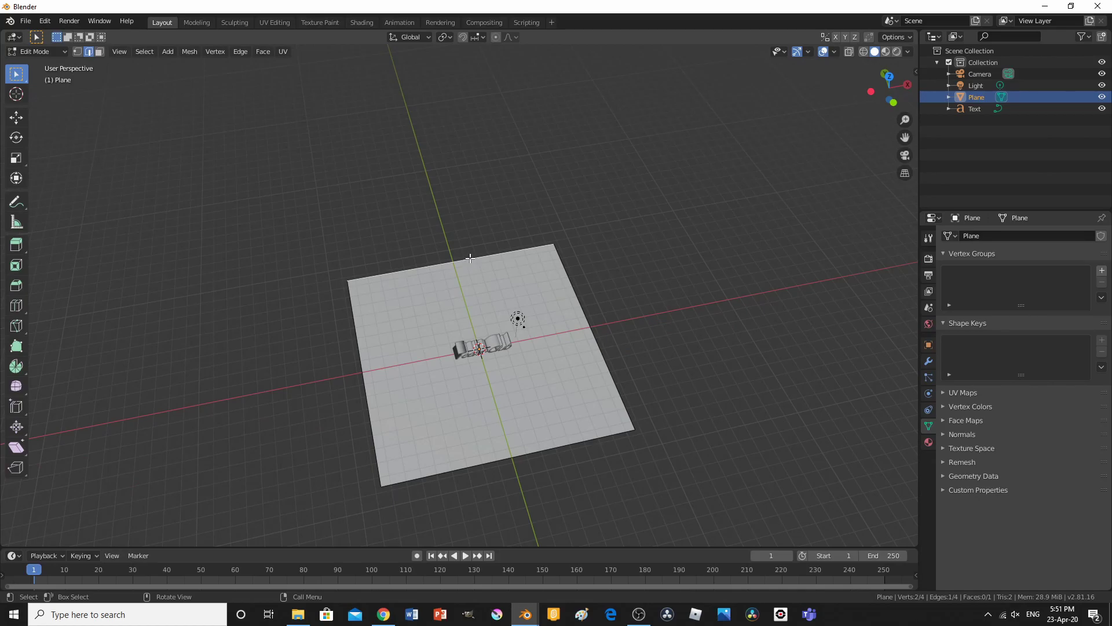
- Extrude the edge twice more, then look down on the two-face floor
key(e)
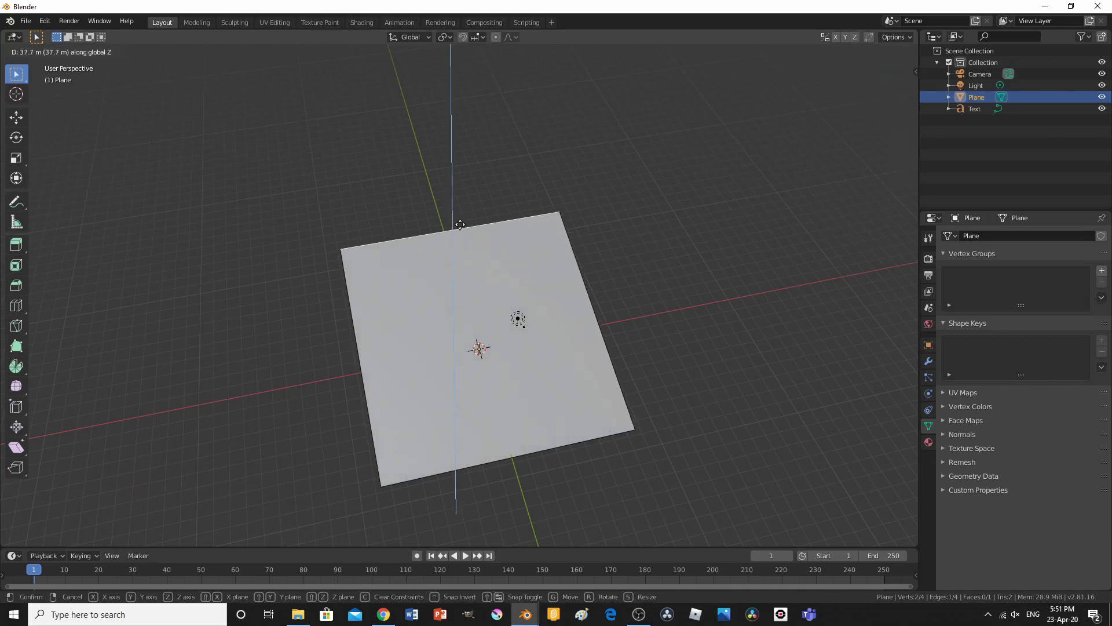
right_click(432, 165)
middle_drag(452, 193, 547, 156)
scroll(531, 323, up, 2)
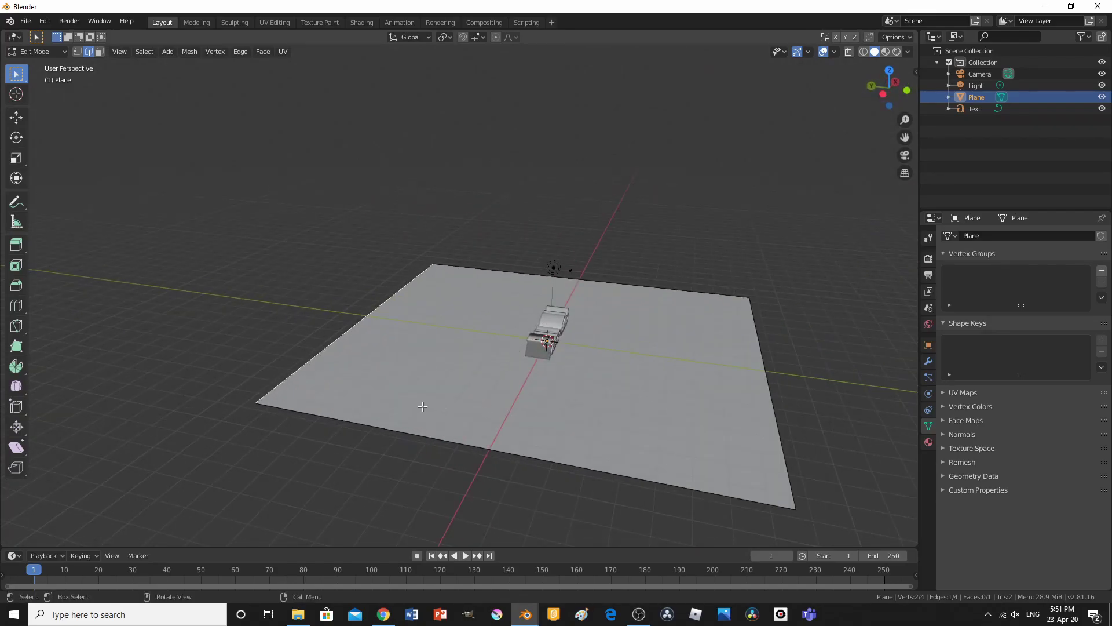
key(e)
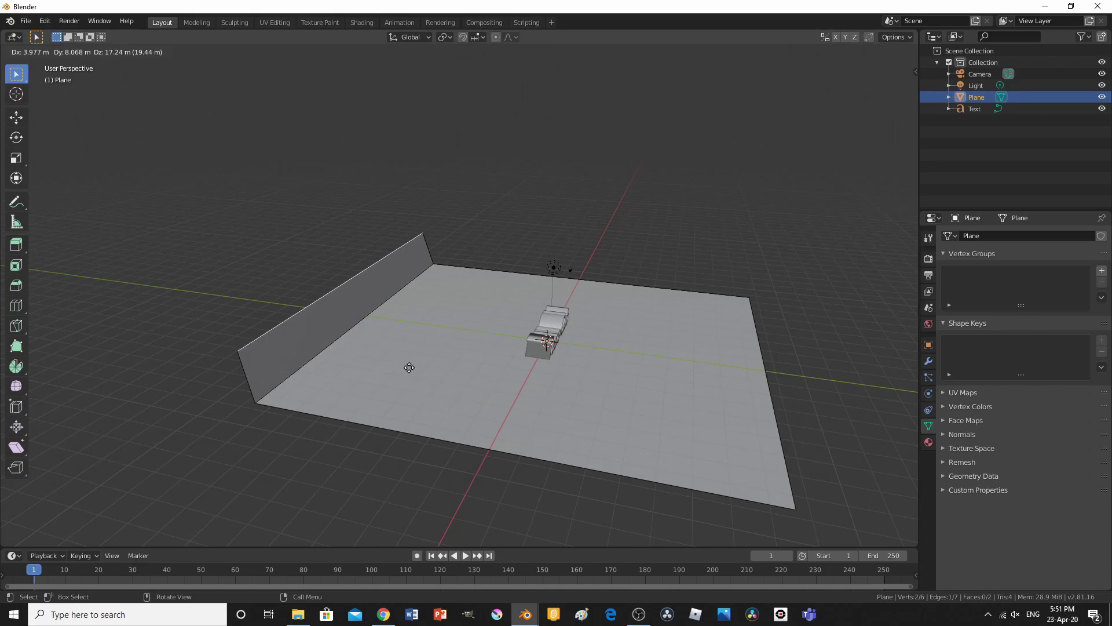
right_click(410, 367)
key(KP_1)
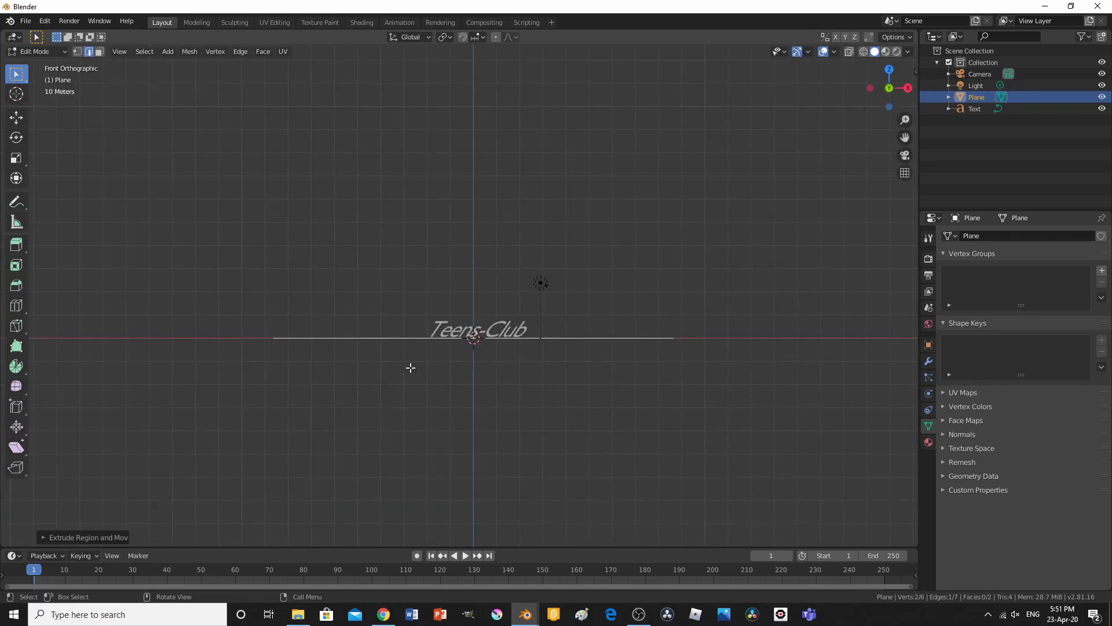
scroll(410, 367, up, 5)
scroll(423, 374, down, 3)
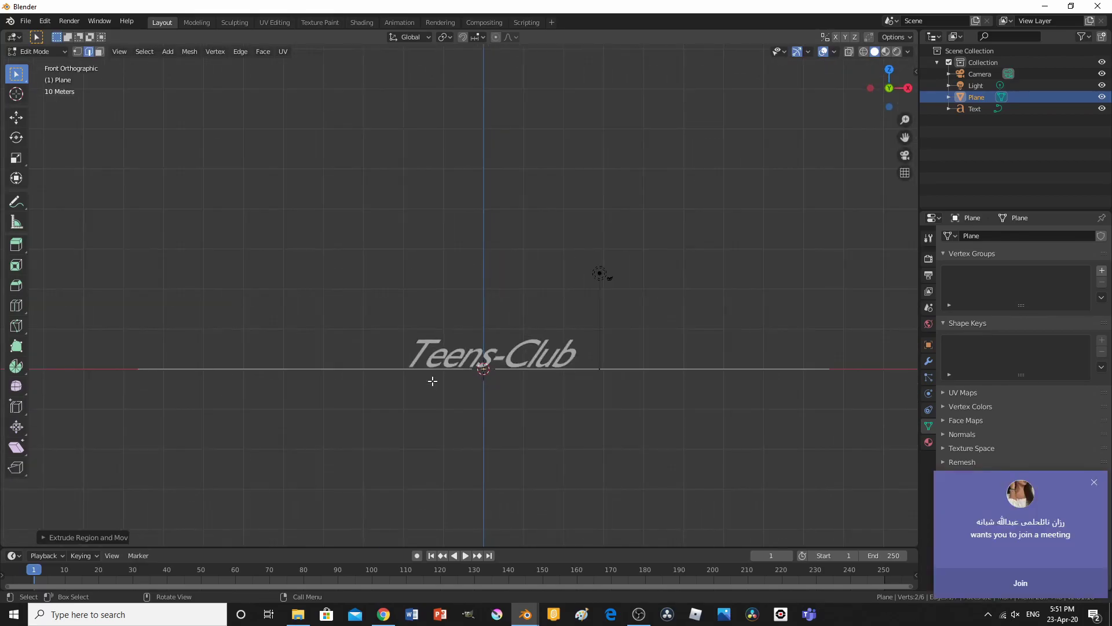
click(1093, 481)
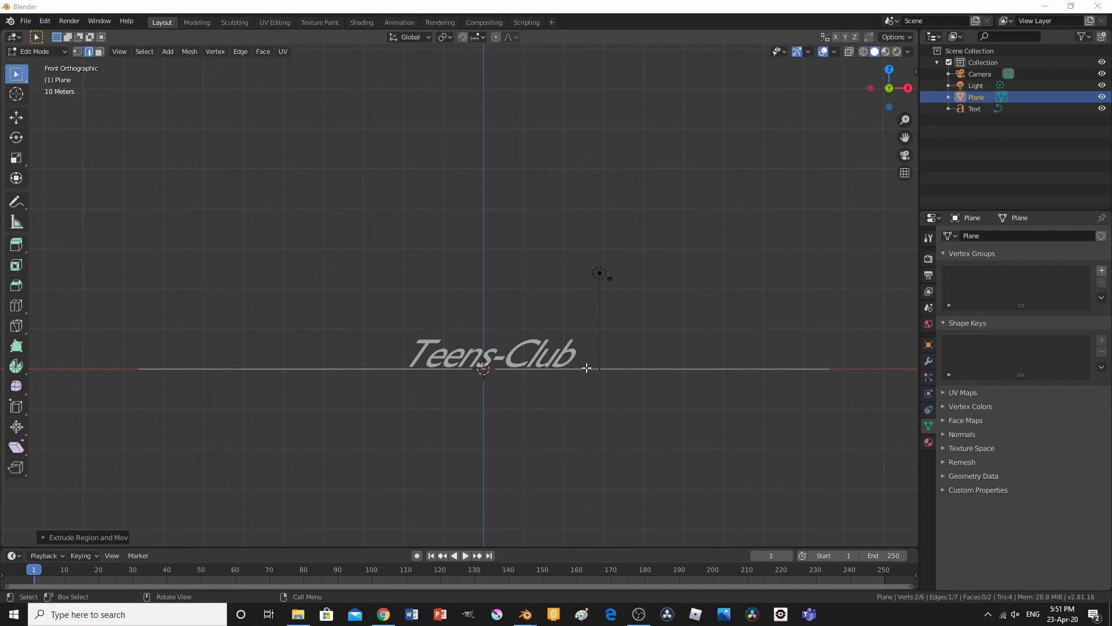
middle_drag(581, 358, 562, 256)
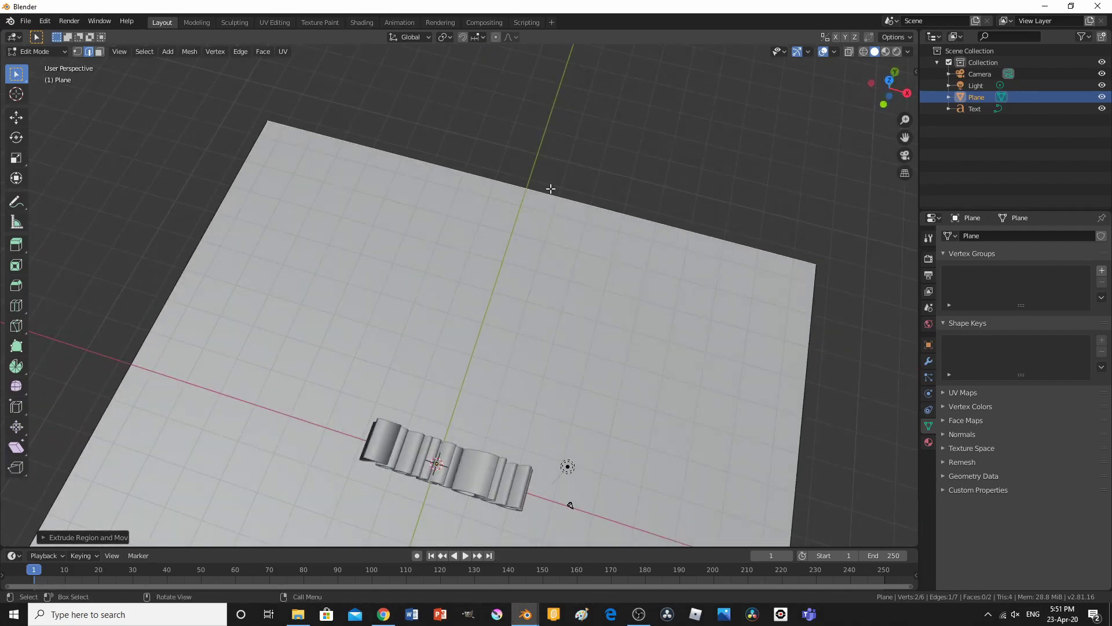
- Extrude the back edge straight up along Z into a wall about 116.8 m tall
text(e)
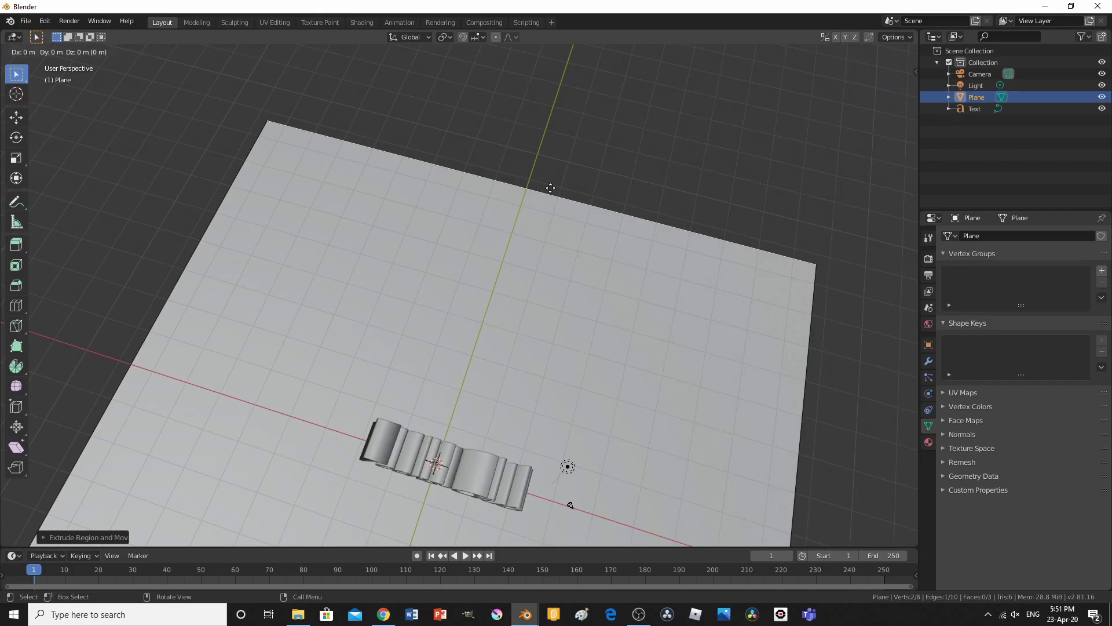
text(x1z)
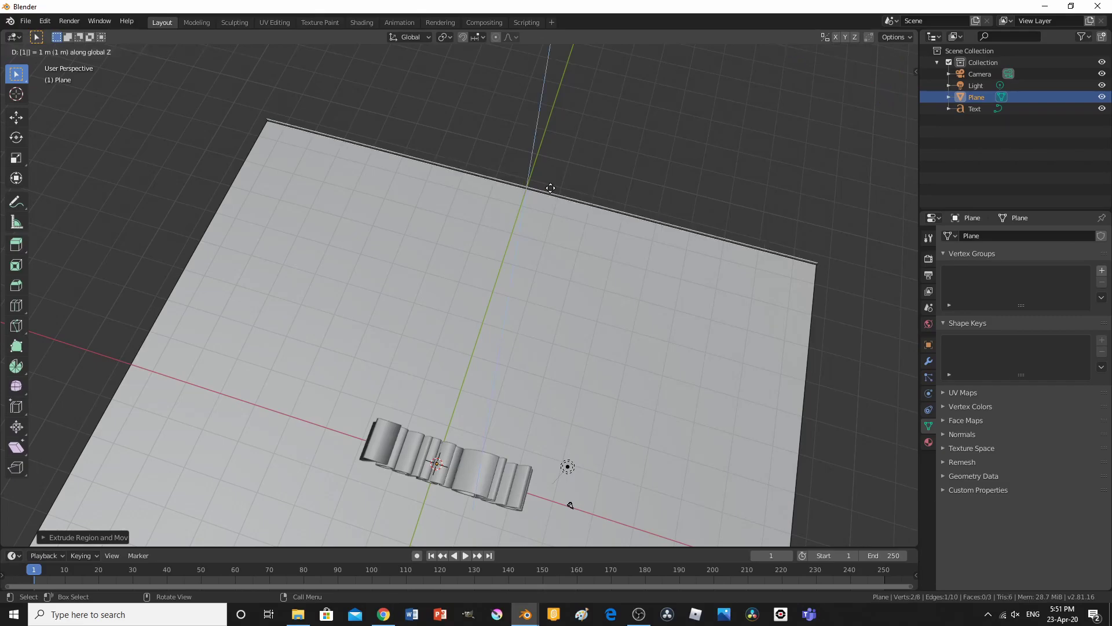
key(Return)
middle_drag(566, 162, 643, 99)
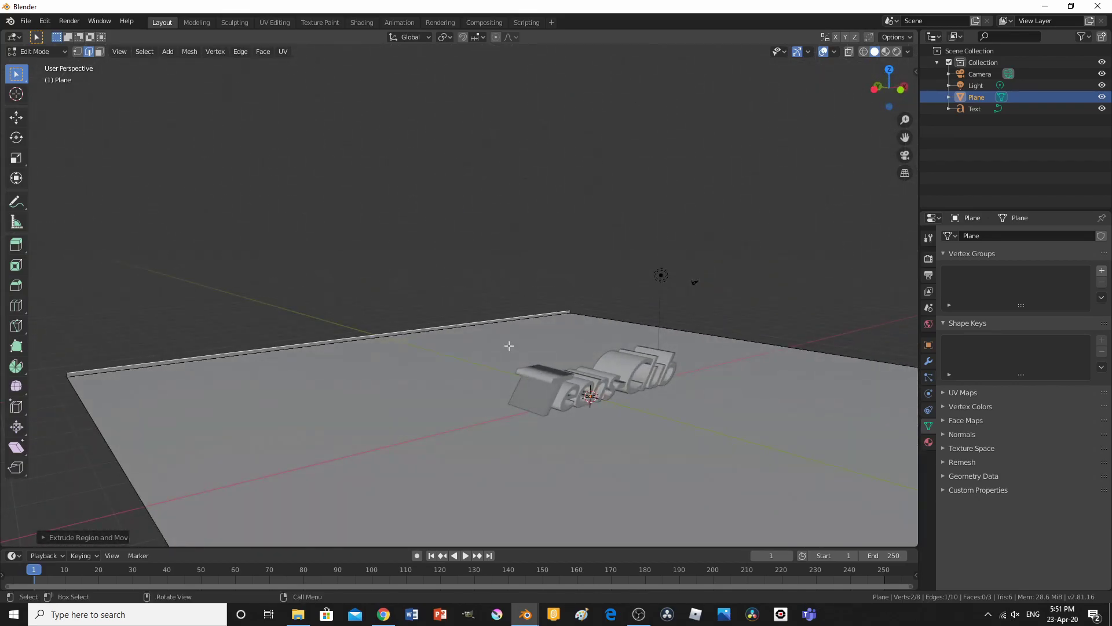
key(e)
key(z)
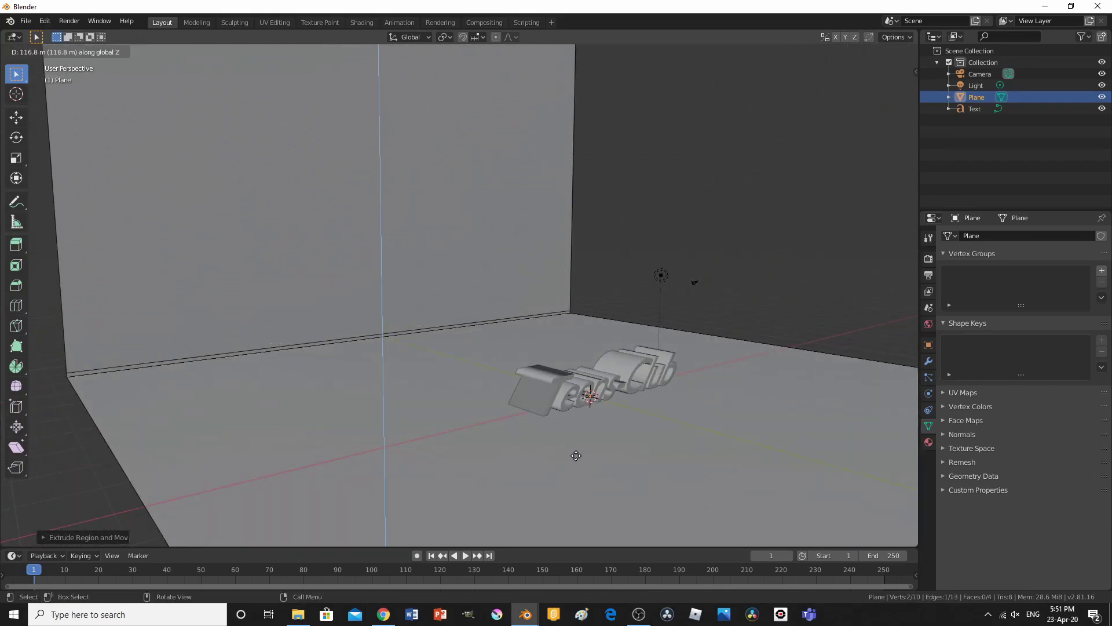
key(Return)
- Check the wall through the camera view, then return to Object Mode
key(KP_0)
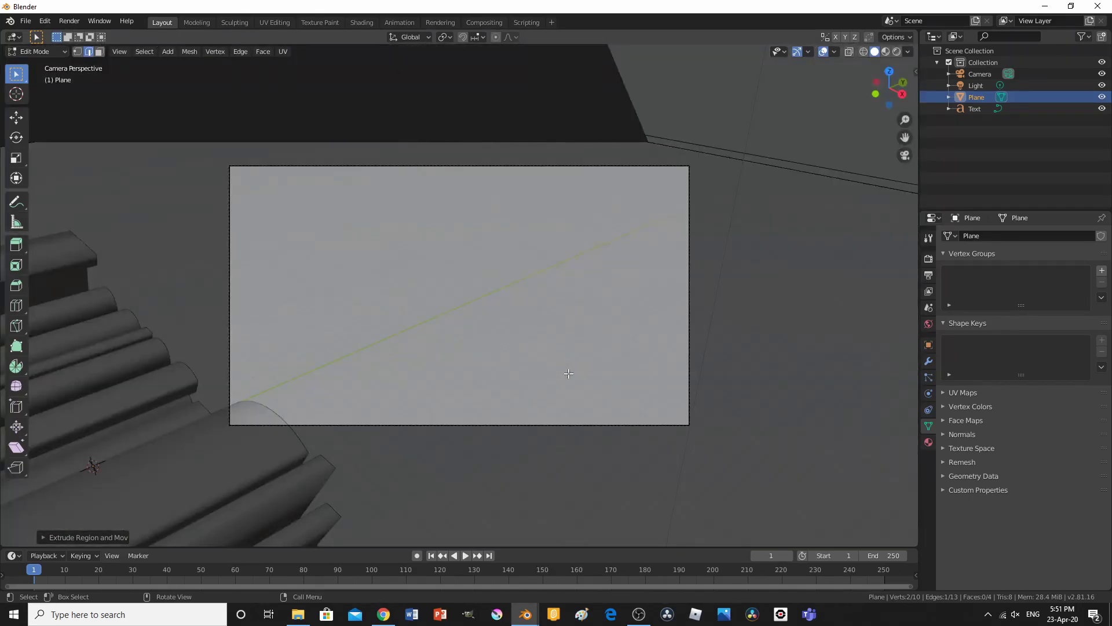
scroll(569, 373, down, 2)
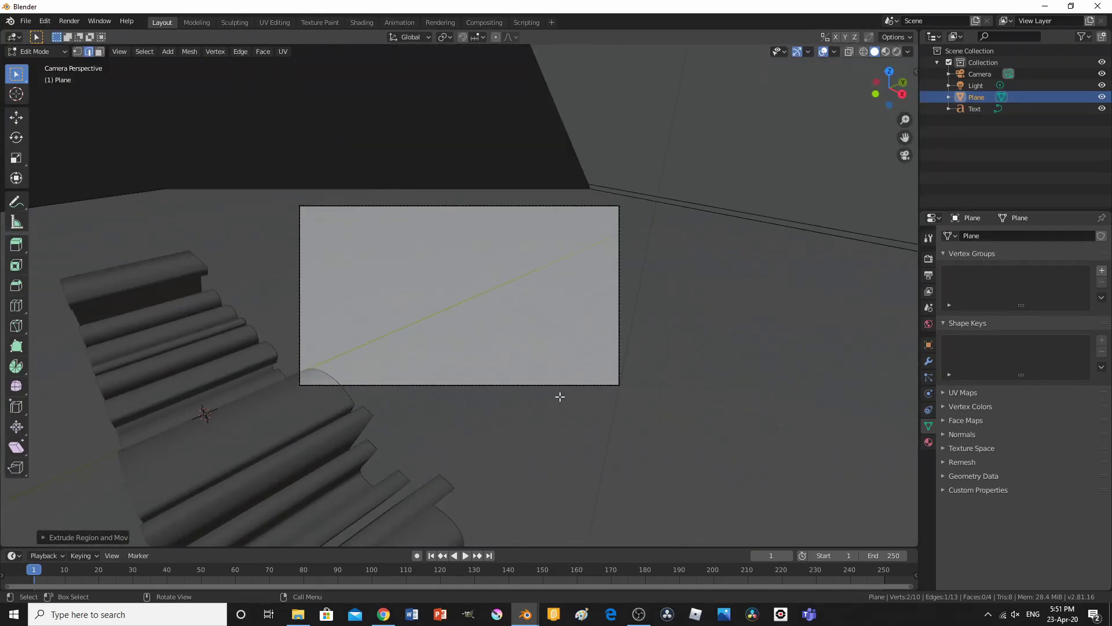
scroll(559, 396, up, 3)
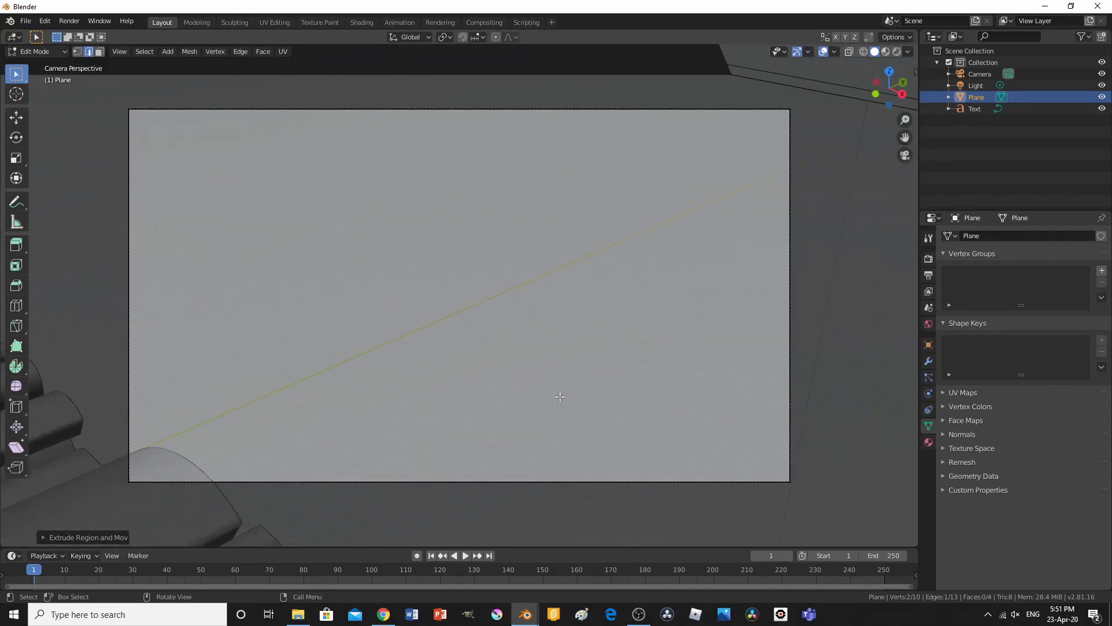
middle_drag(560, 396, 532, 426)
key(Tab)
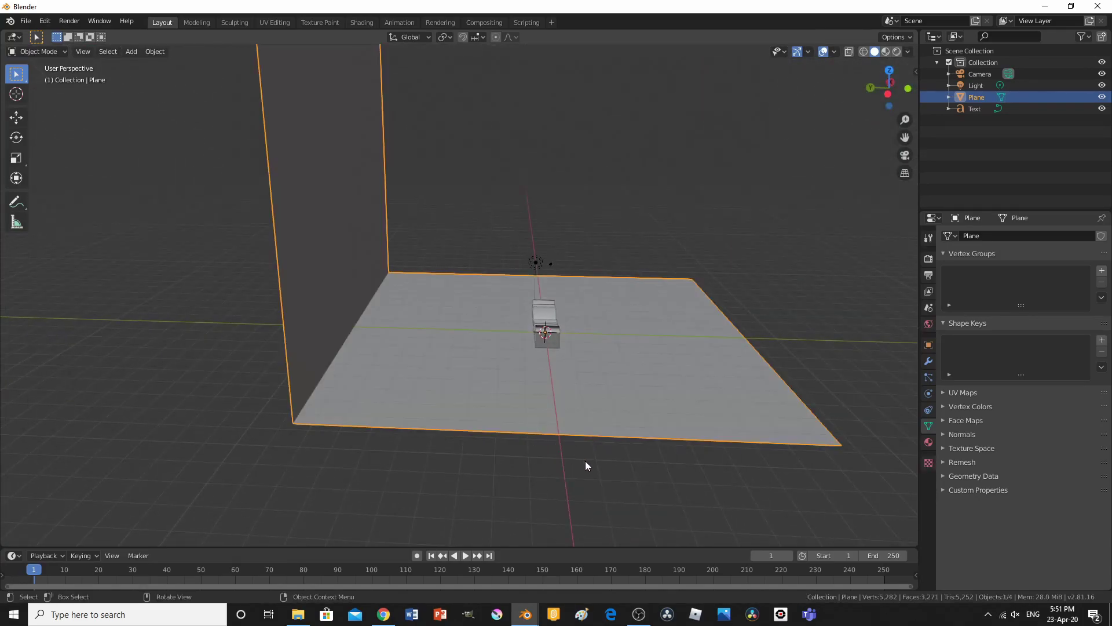
- Slide the backdrop twice along Y toward the text, checking from the front
key(g)
key(y)
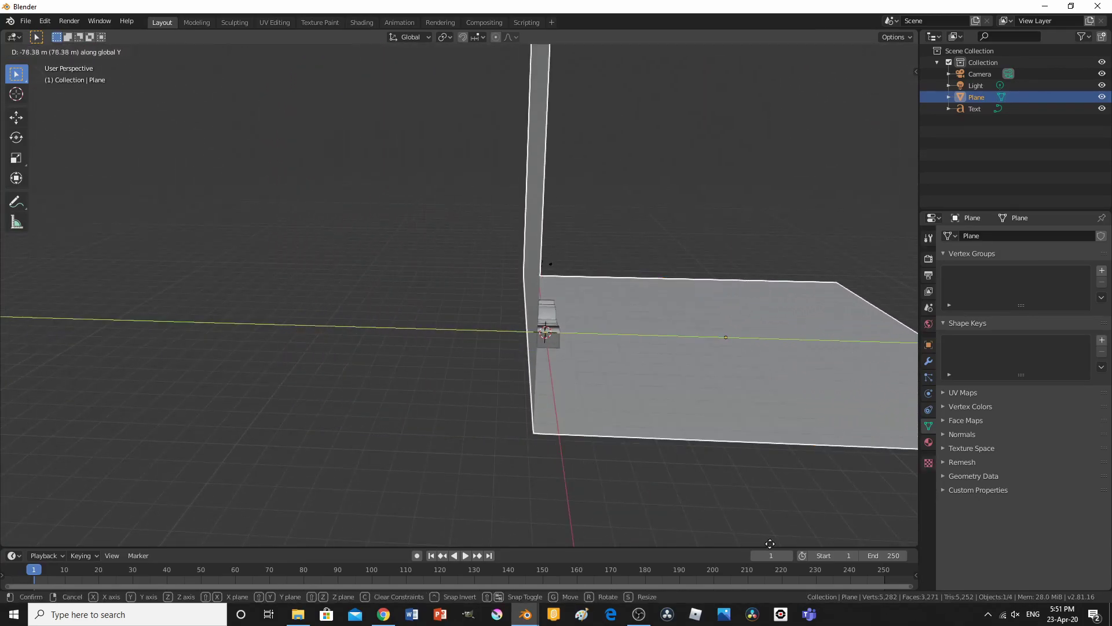
click(747, 527)
middle_drag(683, 433, 569, 398)
scroll(565, 419, down, 5)
middle_drag(564, 442, 640, 483)
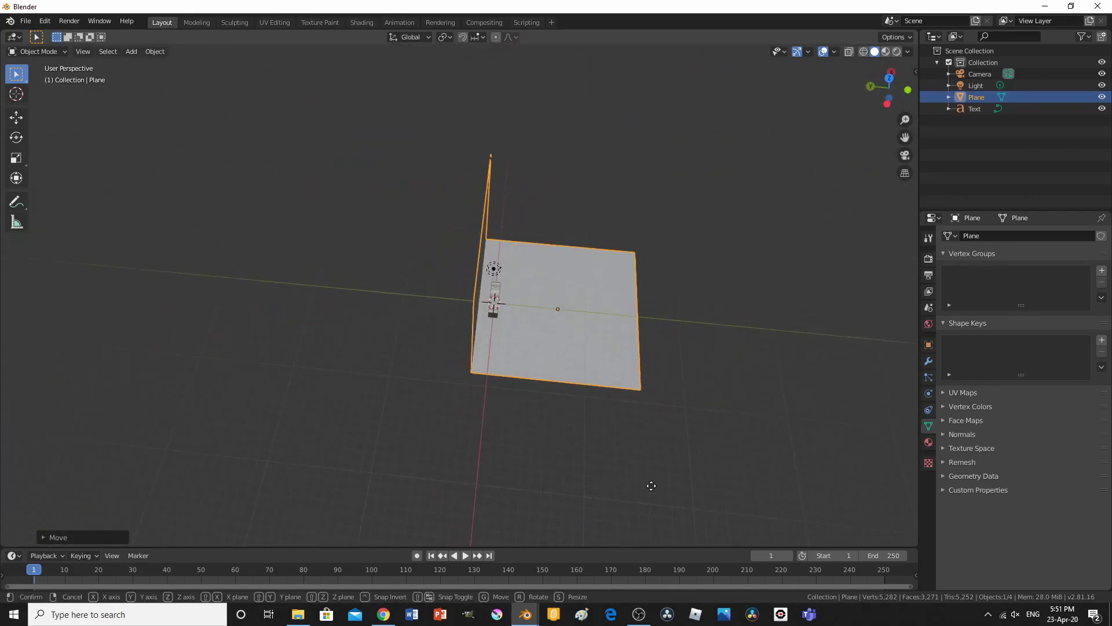
key(g)
key(y)
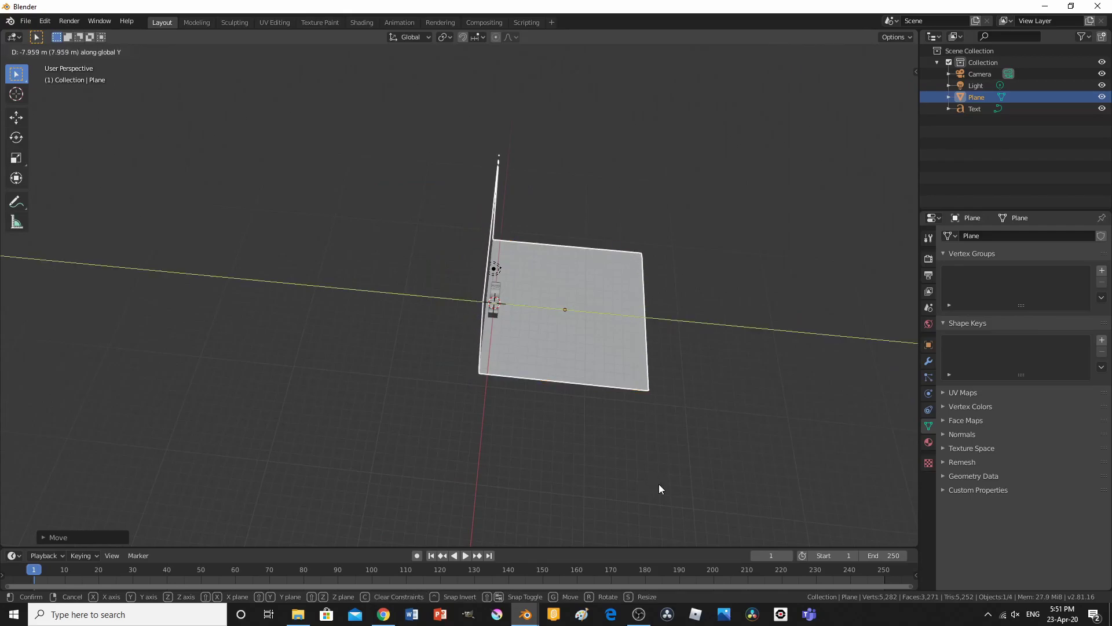
click(659, 485)
middle_drag(658, 484, 433, 376)
key(KP_1)
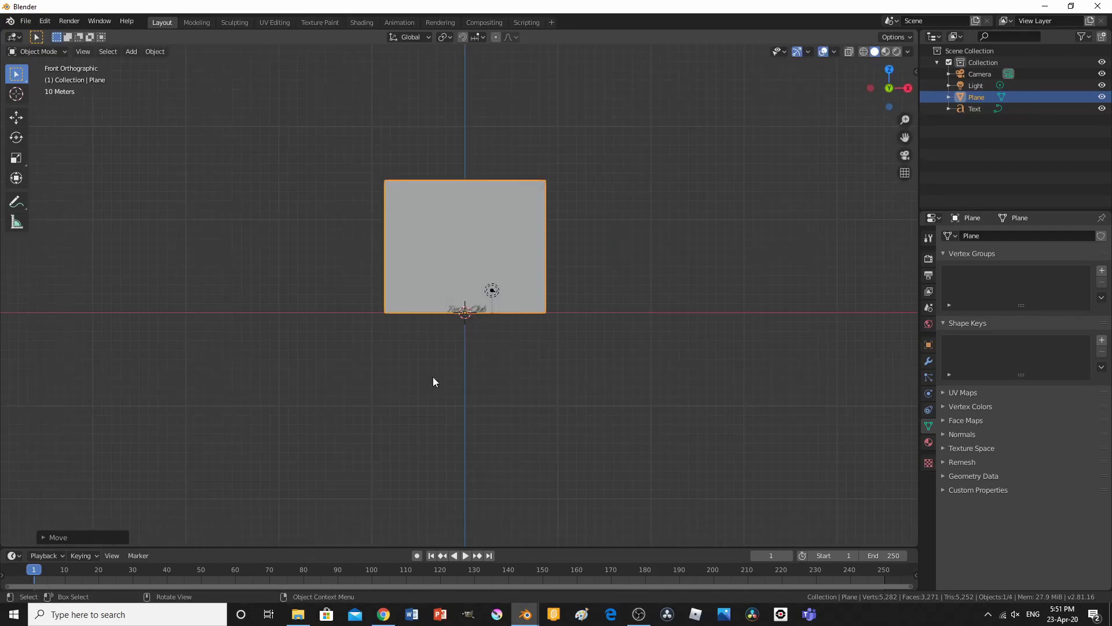
scroll(613, 482, up, 6)
click(613, 481)
scroll(536, 425, up, 2)
scroll(537, 429, up, 4)
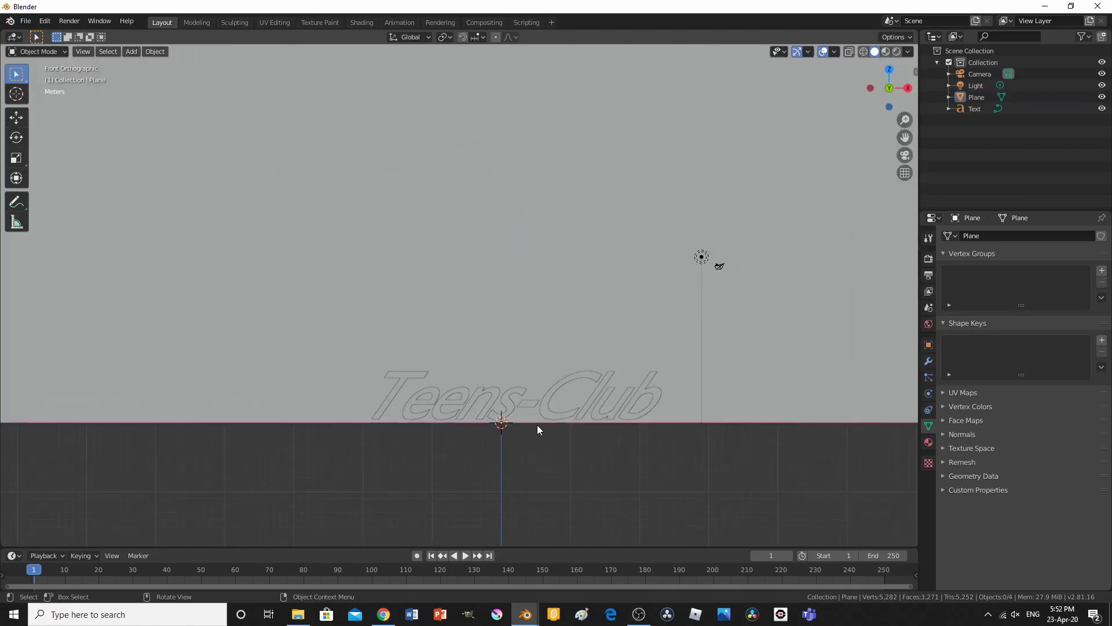
middle_drag(537, 425, 504, 243)
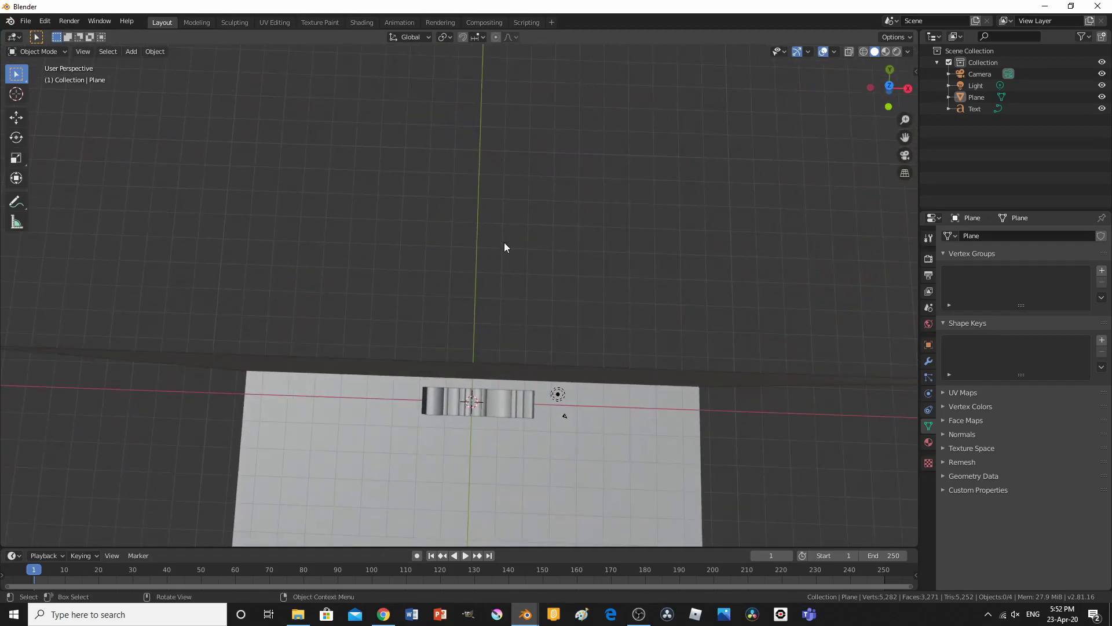
- Nudge the backdrop twice more along Y so the wall sits just behind the text
click(453, 461)
key(g)
key(y)
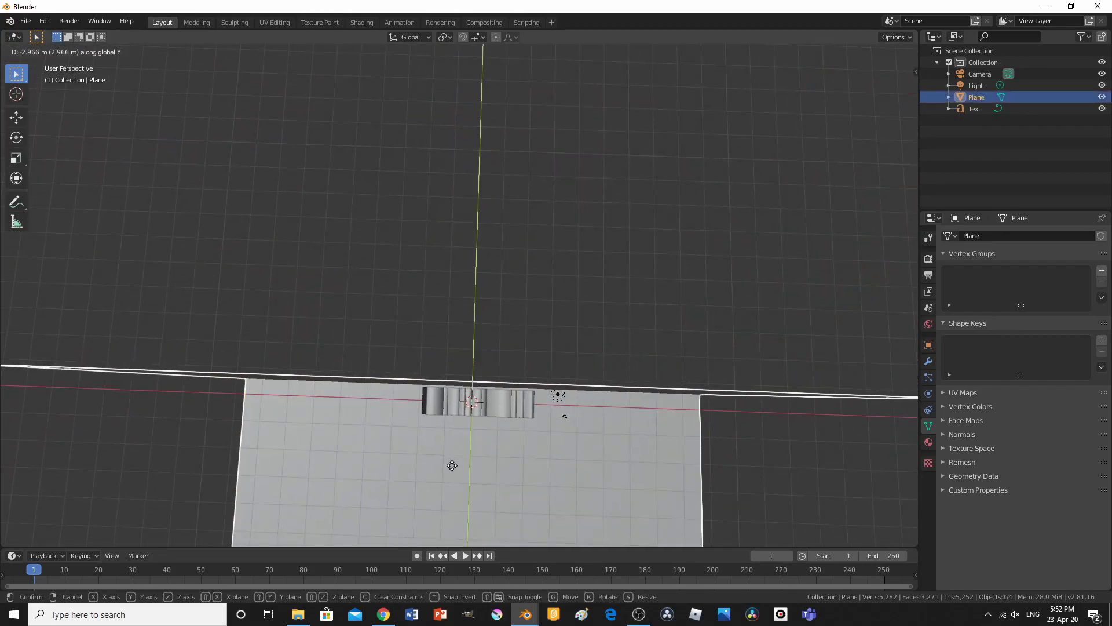
click(442, 498)
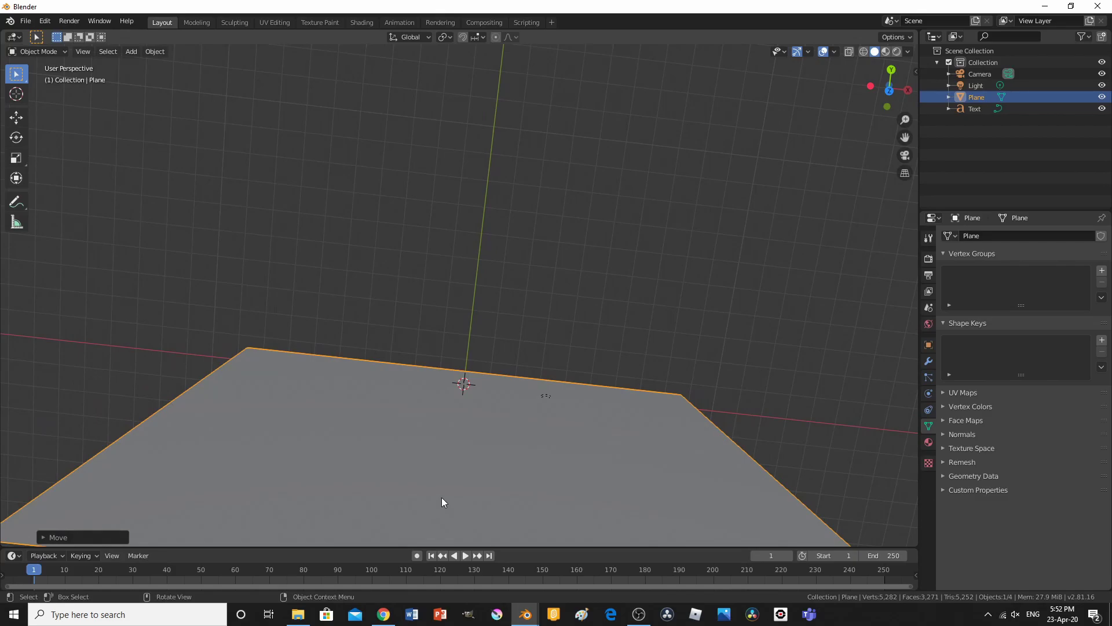
key(g)
key(y)
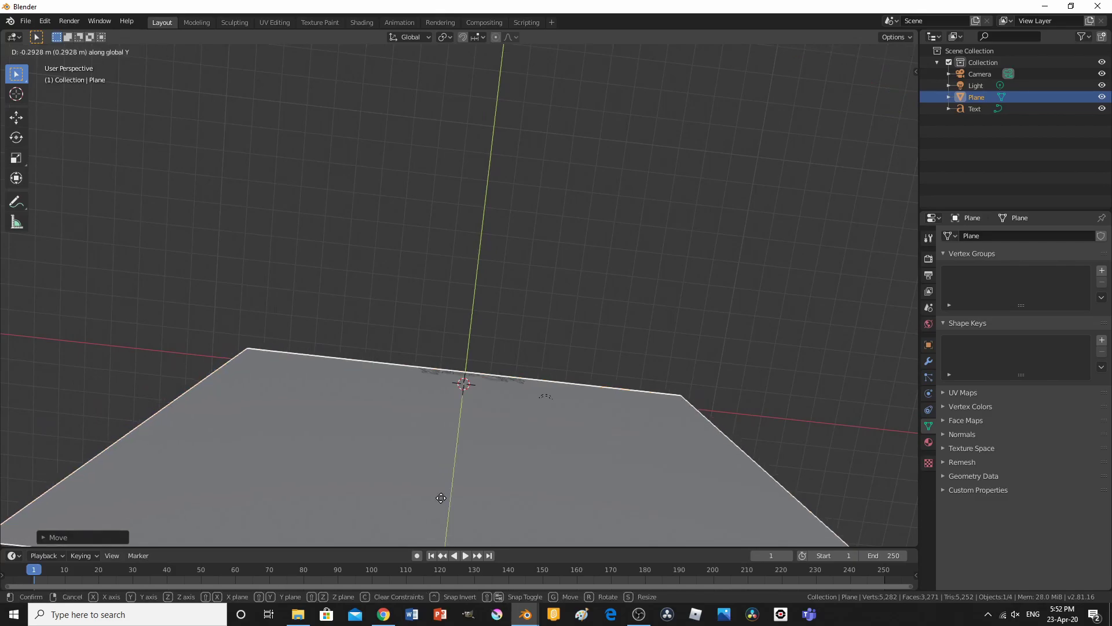
click(437, 472)
middle_drag(437, 472, 544, 332)
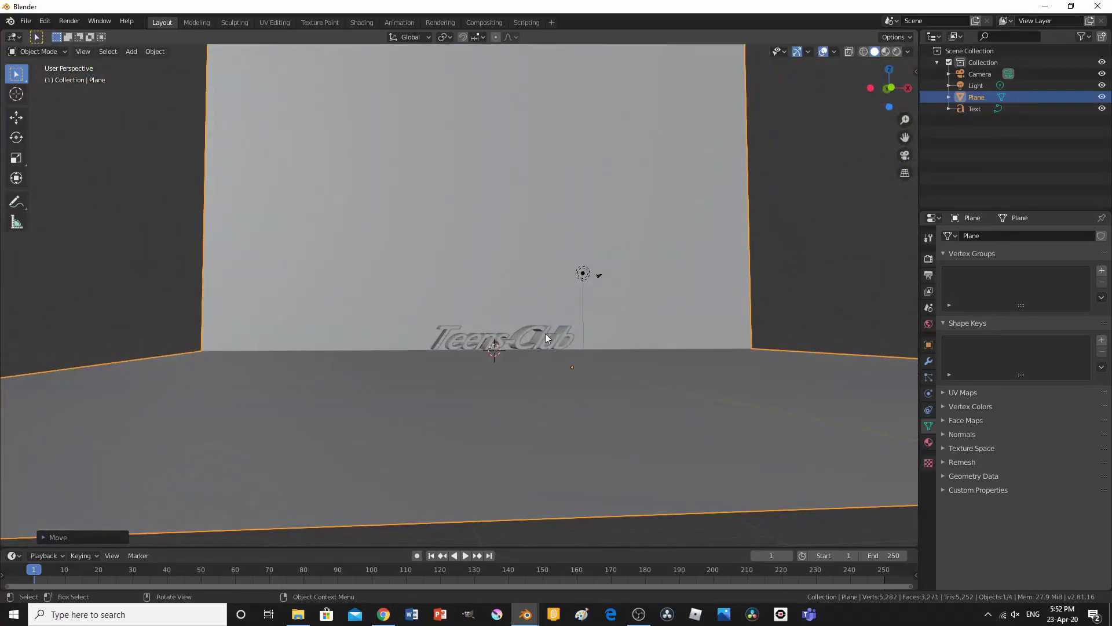
click(732, 287)
middle_drag(732, 288, 649, 393)
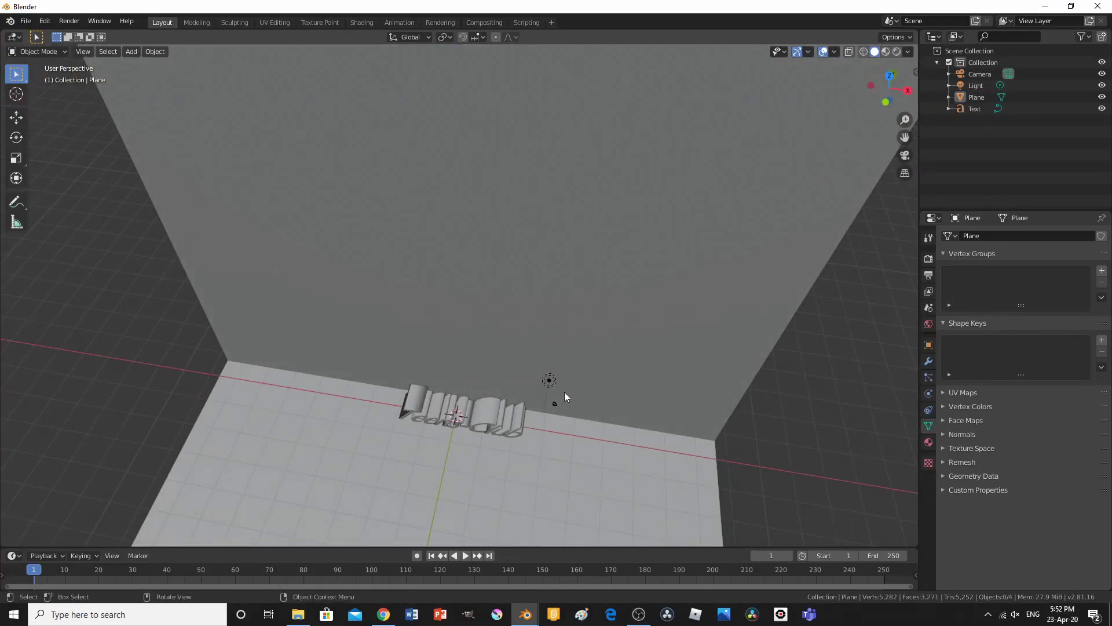
- Enable Lock Camera to View in the sidebar's View tab
key(n)
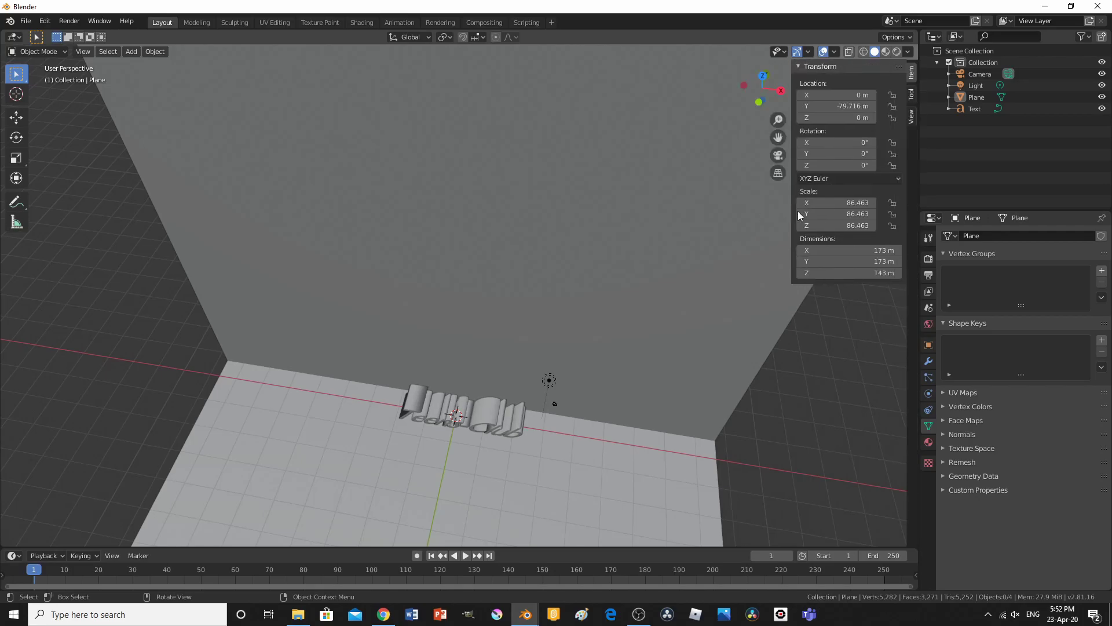
click(912, 115)
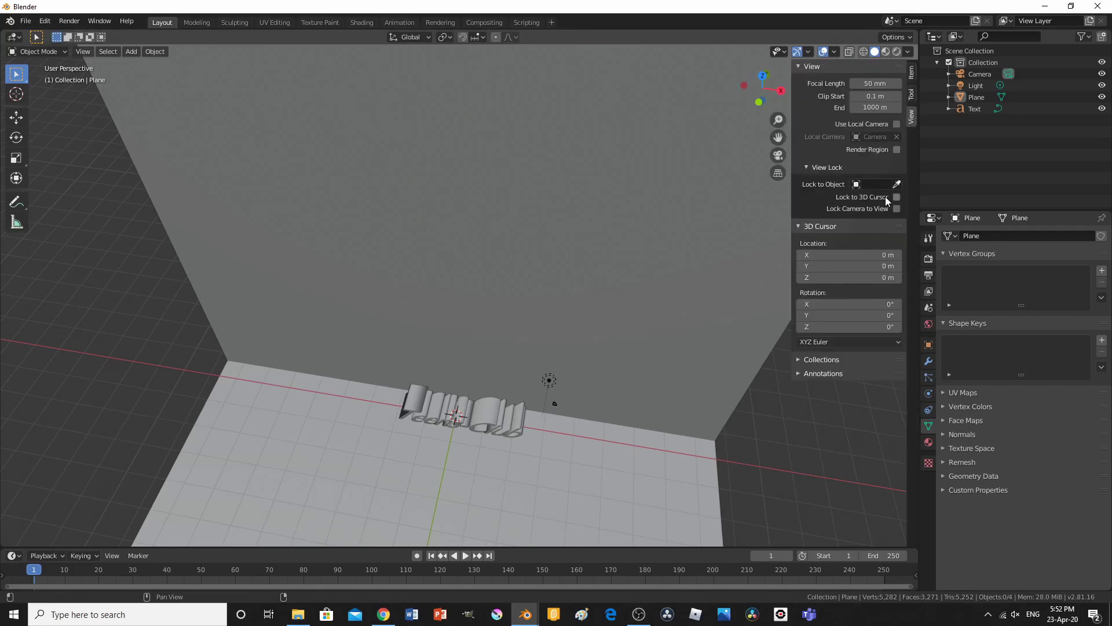
key(n)
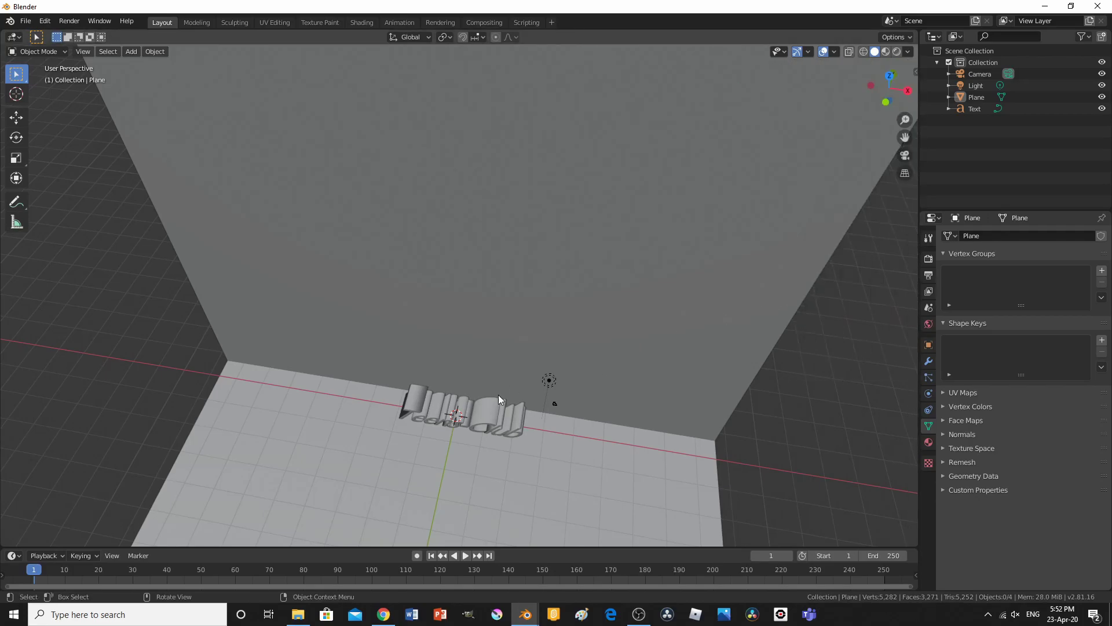
- Through the camera, orbit until the text and backdrop are framed
key(KP_0)
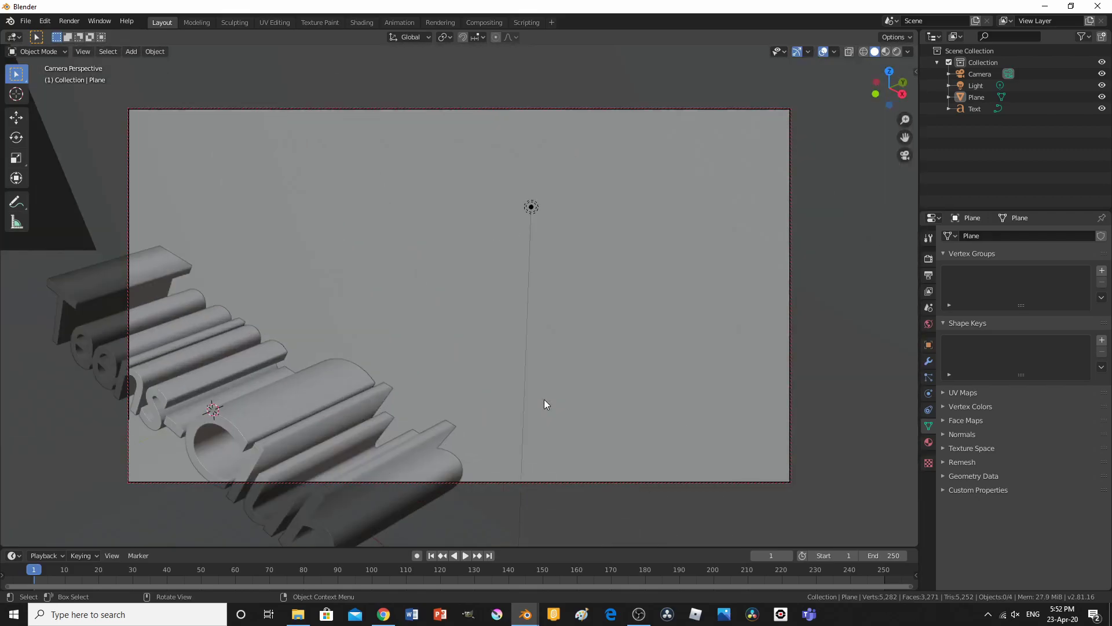
middle_drag(544, 403, 603, 397)
key(KP_1)
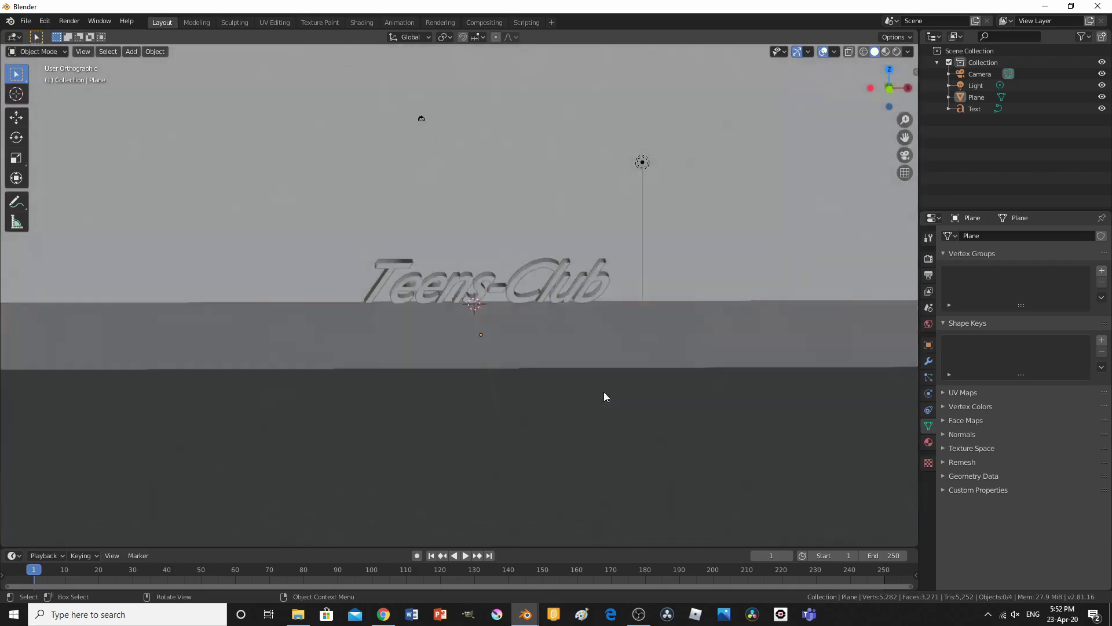
key(KP_0)
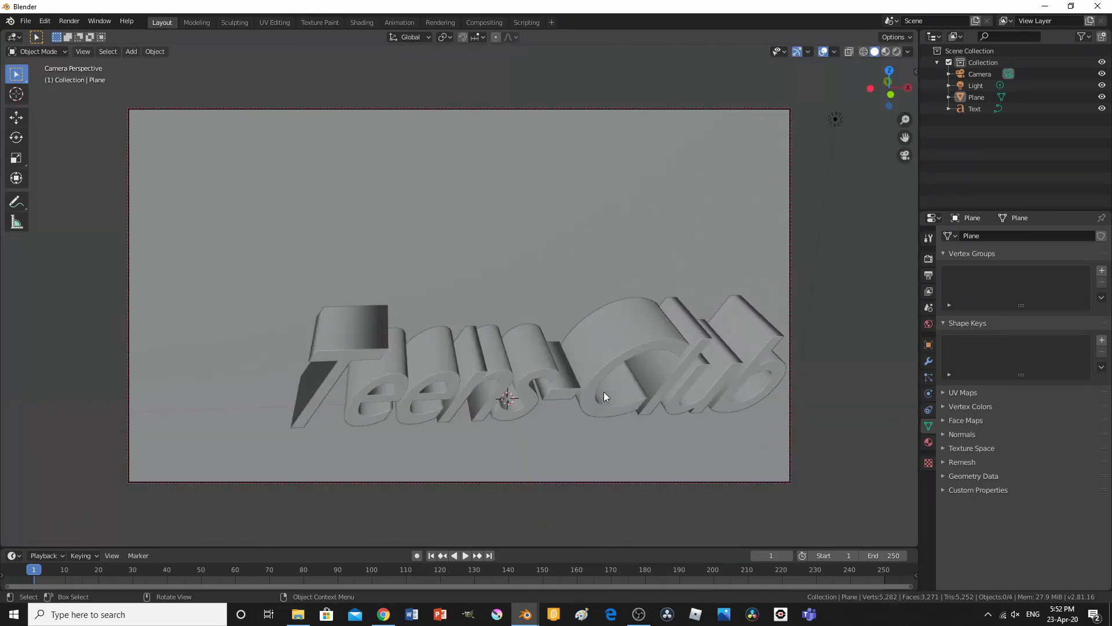
middle_drag(604, 392, 561, 391)
key(KP_1)
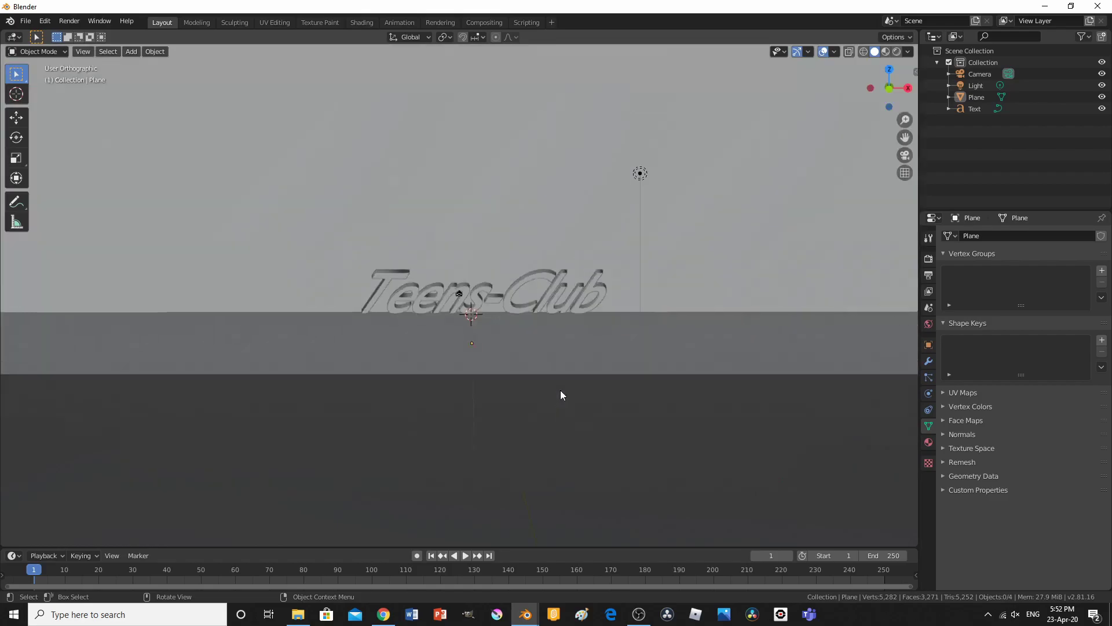
scroll(557, 390, up, 1)
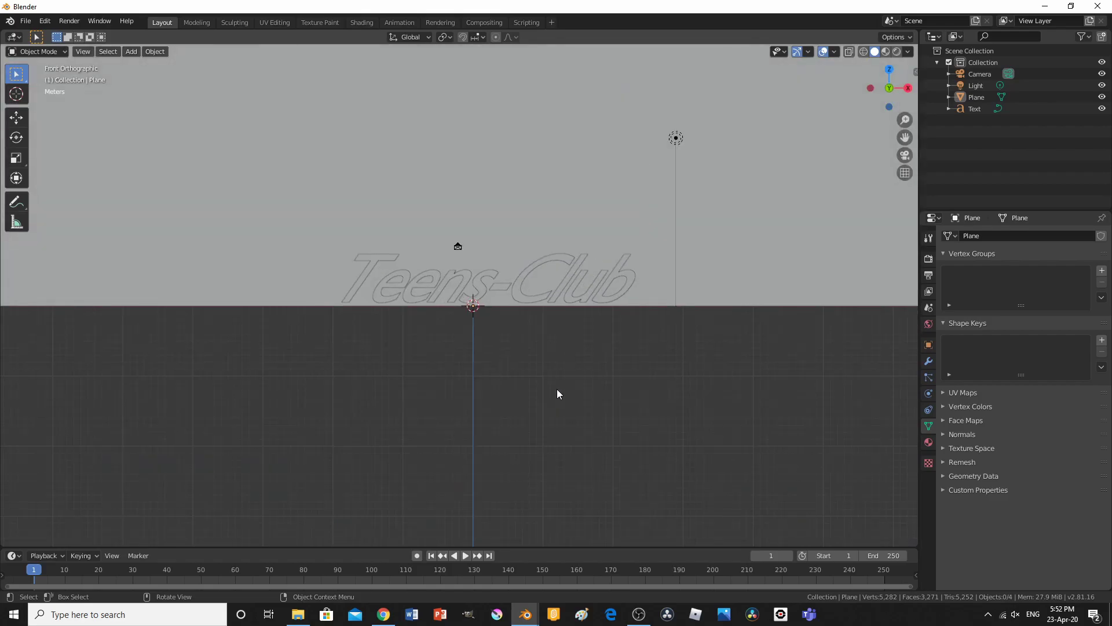
key(ctrl)
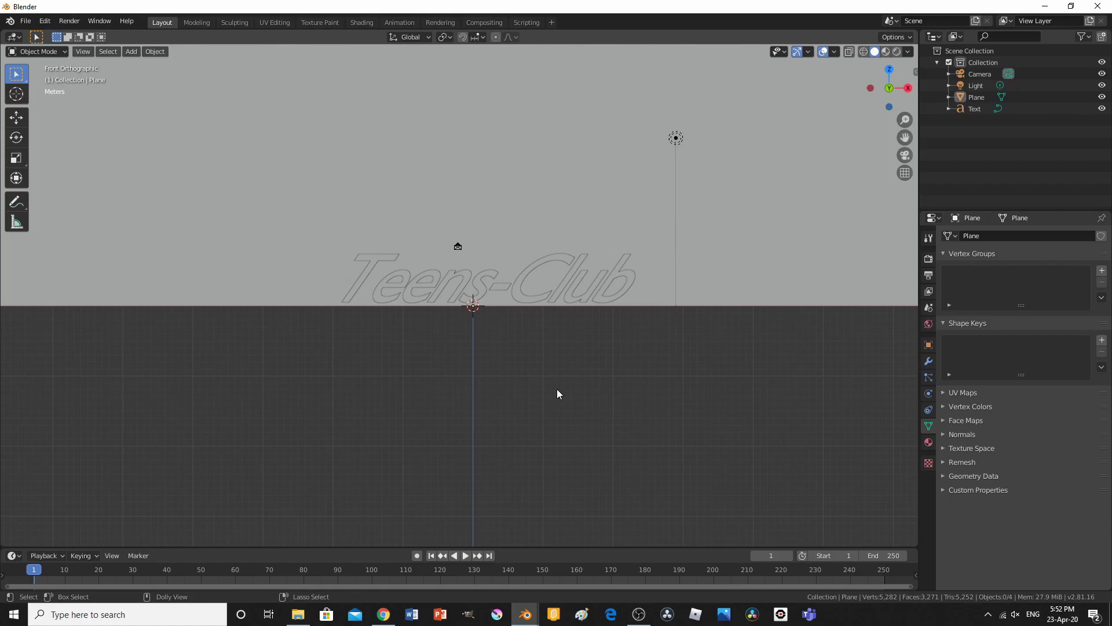
- From the camera view, lower the Teens-Club text slightly along Z
key(KP_0)
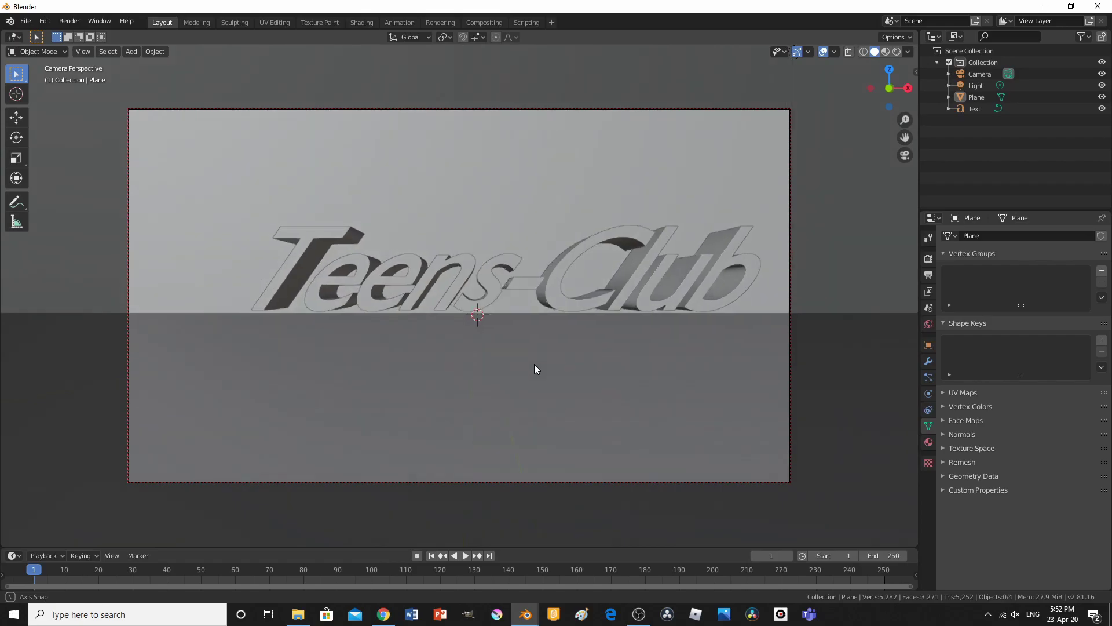
click(567, 292)
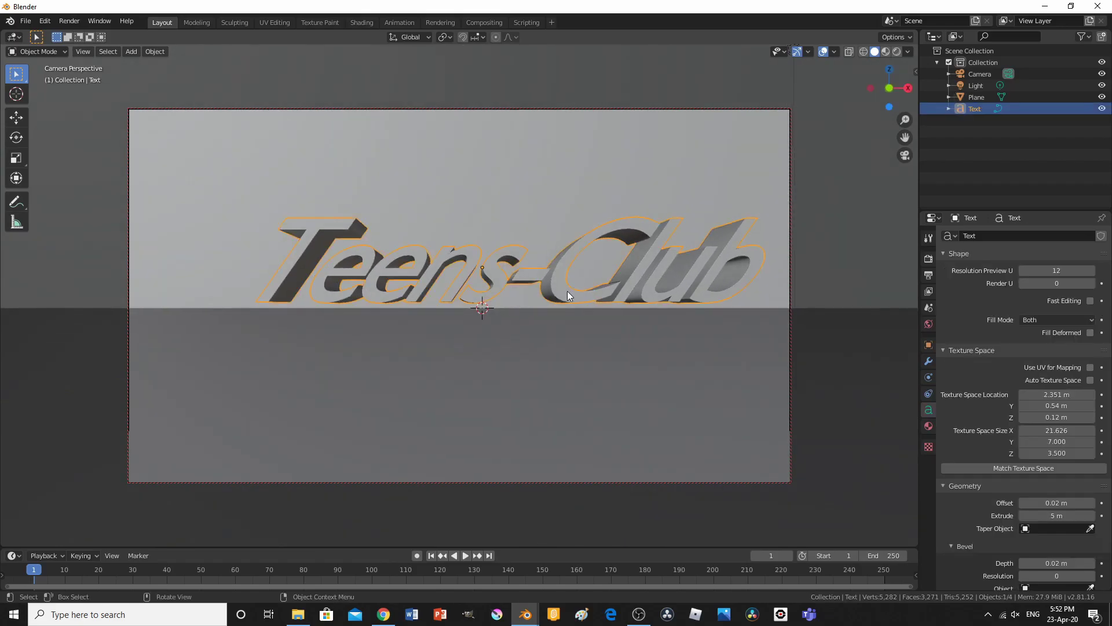
key(g)
key(z)
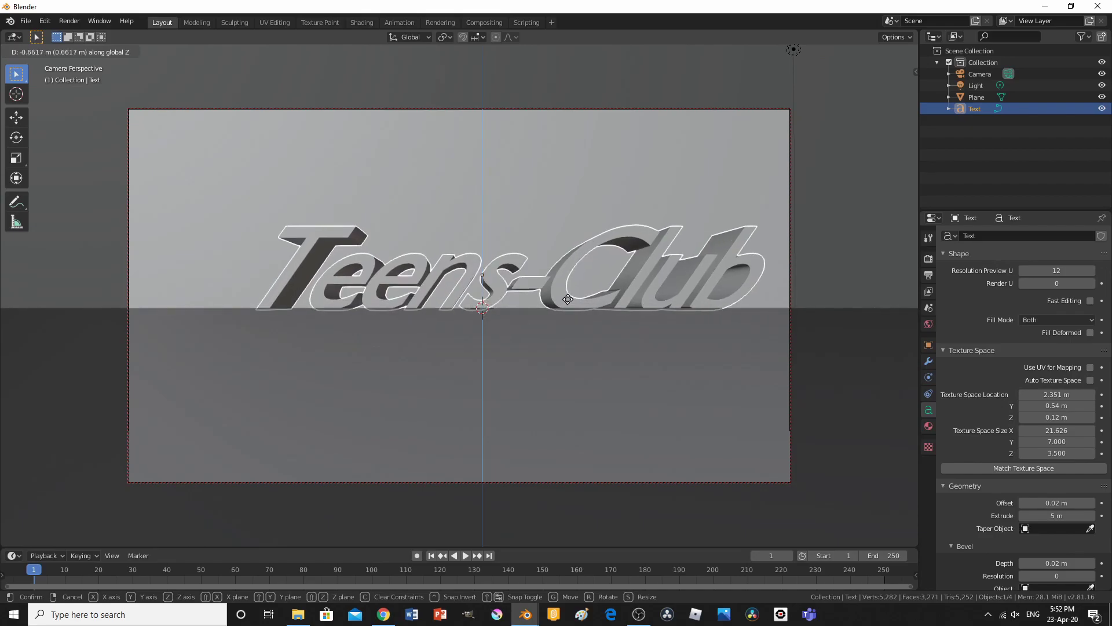
click(568, 299)
- Preview the scene with rendered shading, return to solid shading, and orbit around it
key(g)
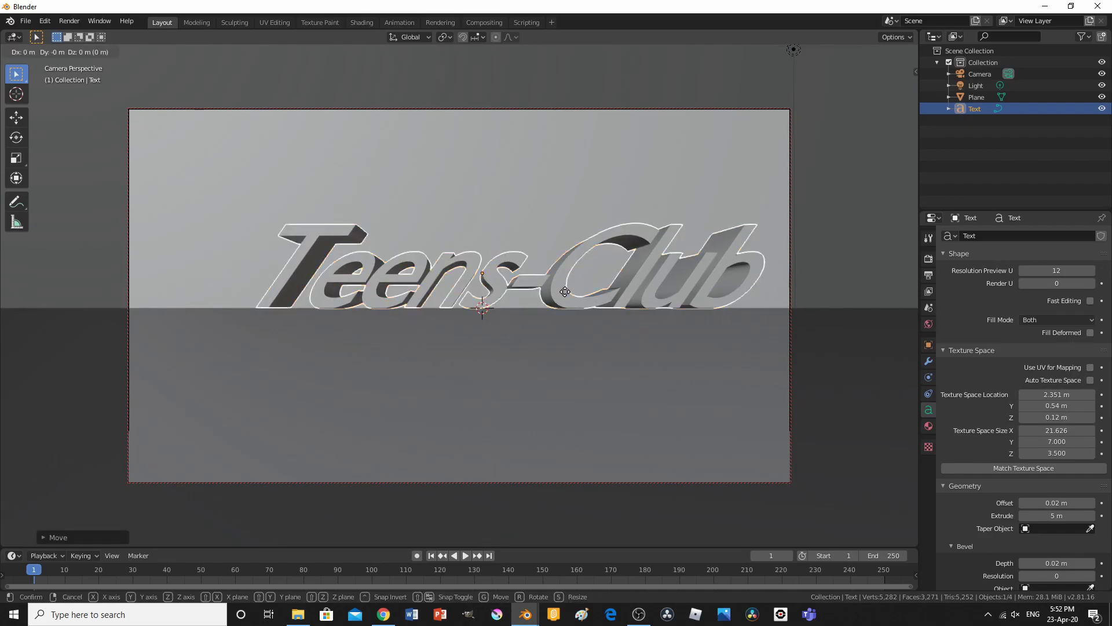
right_click(591, 248)
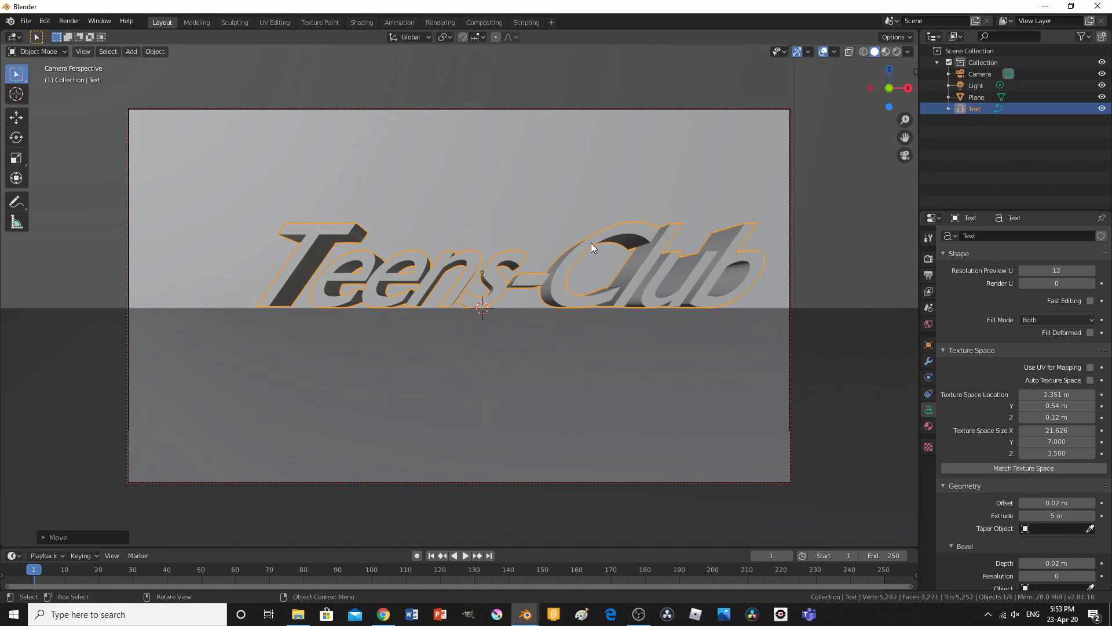
click(589, 351)
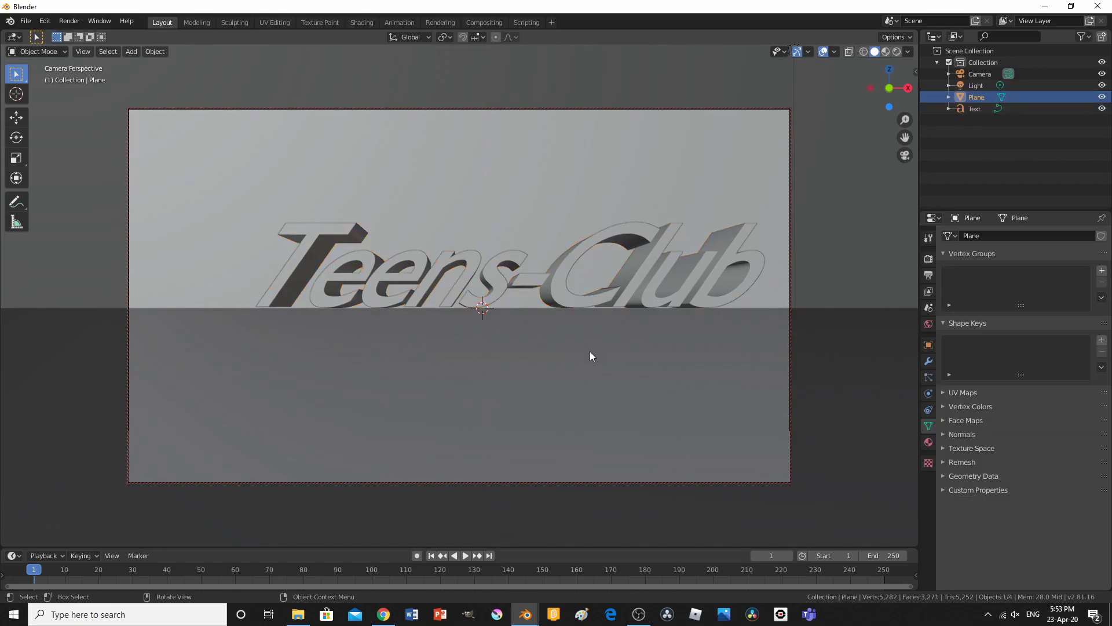
click(896, 53)
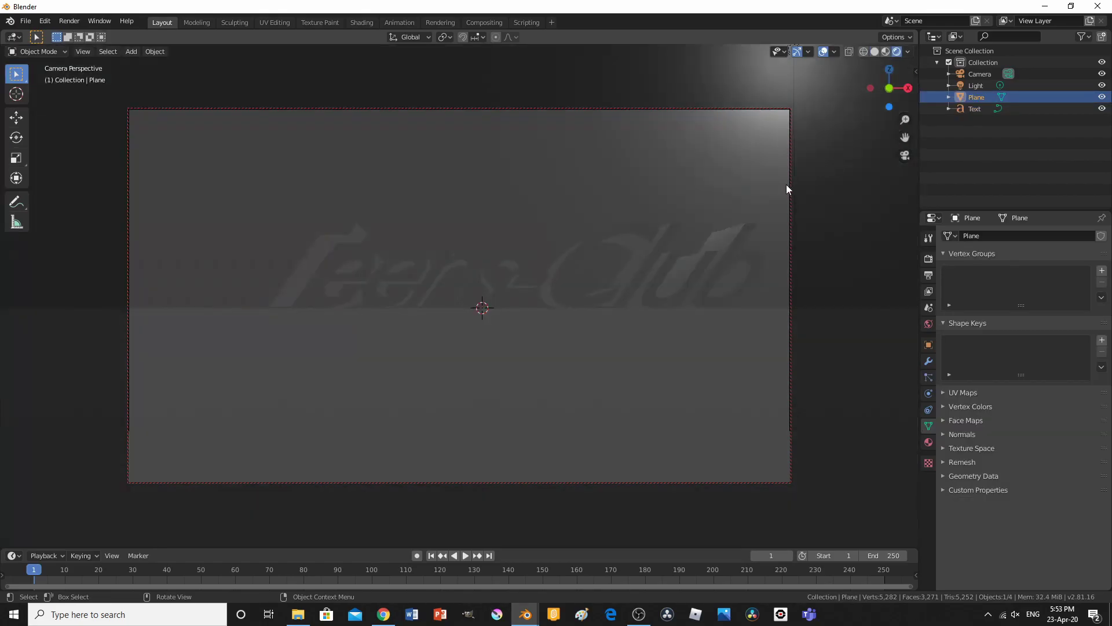
click(876, 51)
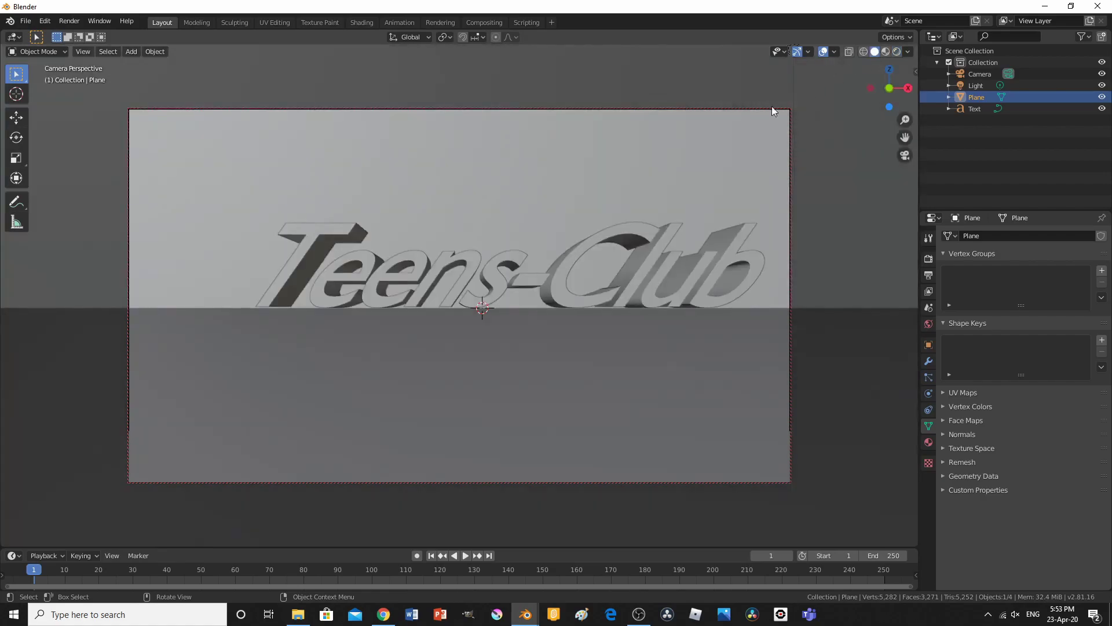
middle_drag(293, 225, 384, 408)
key(KP_0)
middle_drag(473, 271, 567, 266)
- Unhide the point light and move it left along X
click(577, 278)
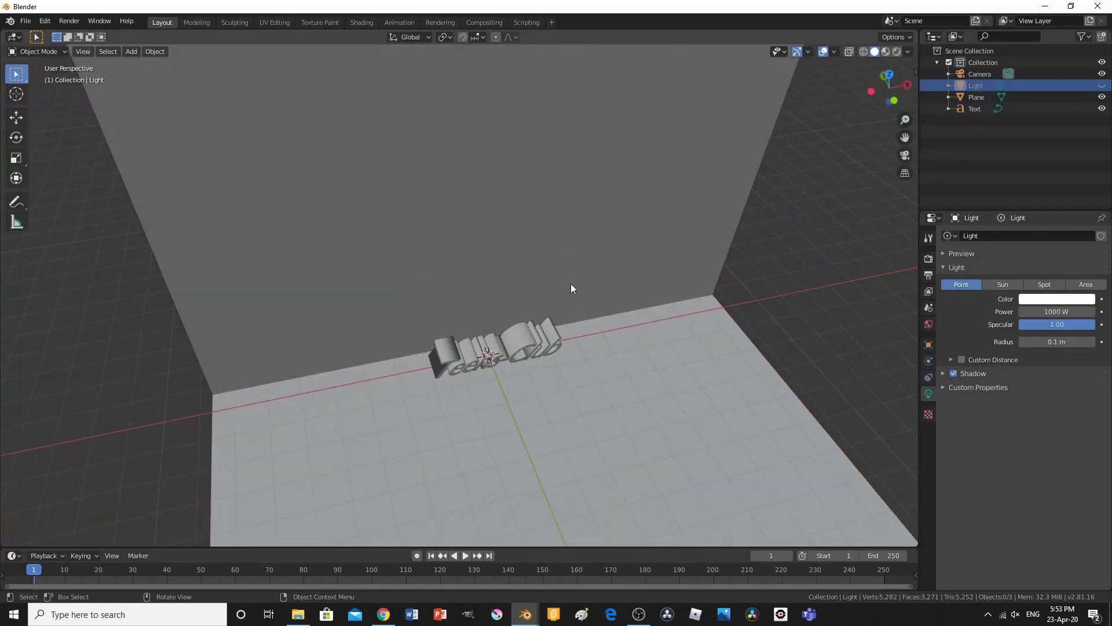
key(alt+h)
key(g)
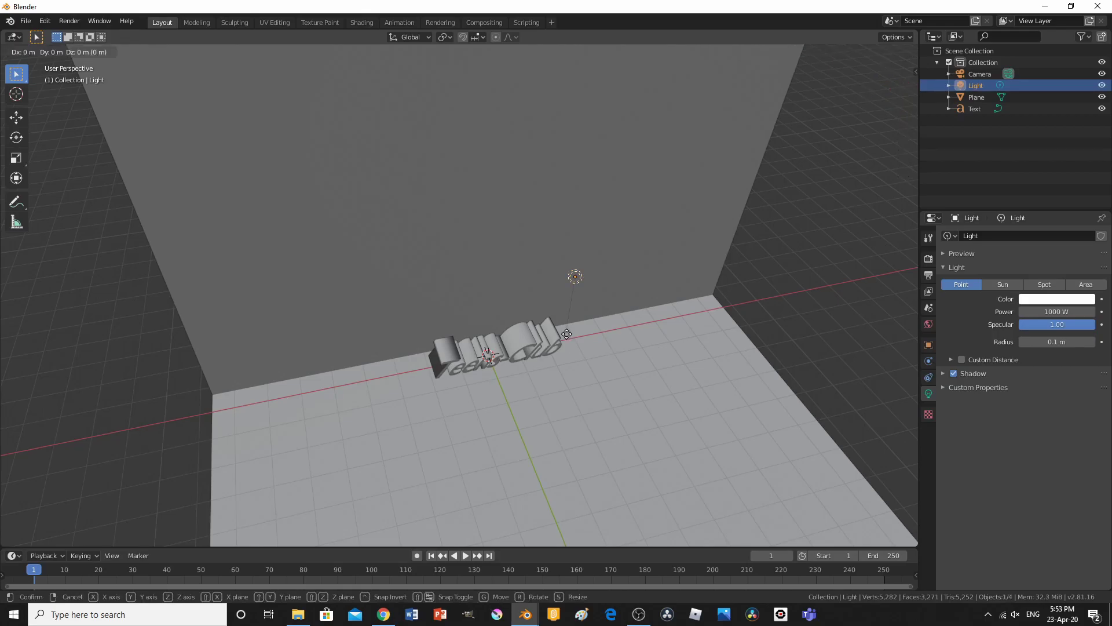
key(y)
key(x)
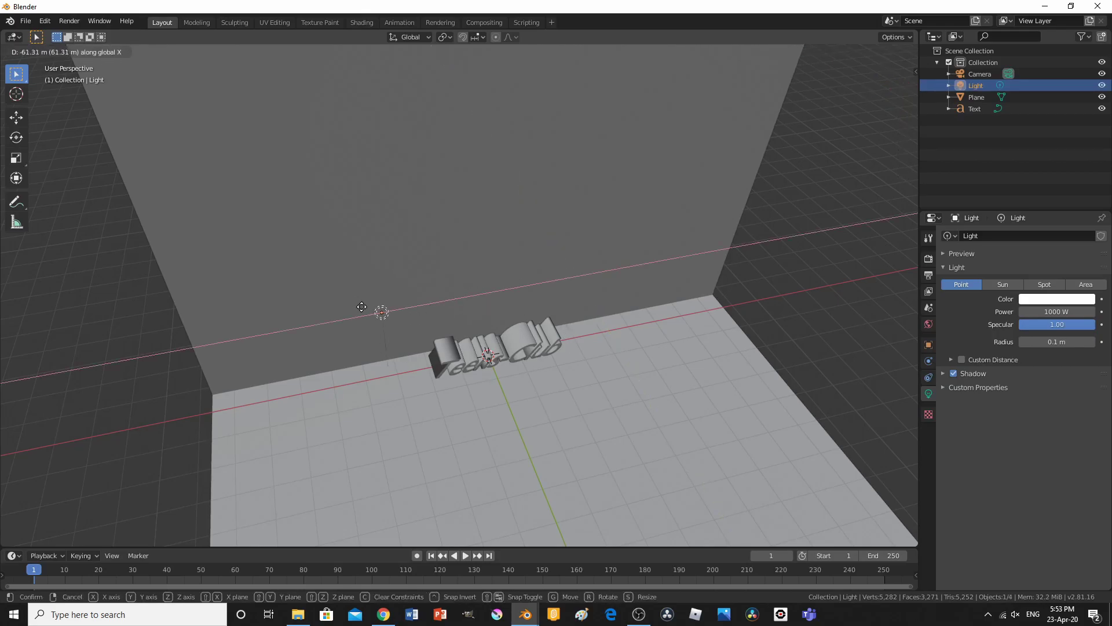
click(362, 306)
- Move the light forward along Y using the top view, then split the 3D view in two
key(g)
key(y)
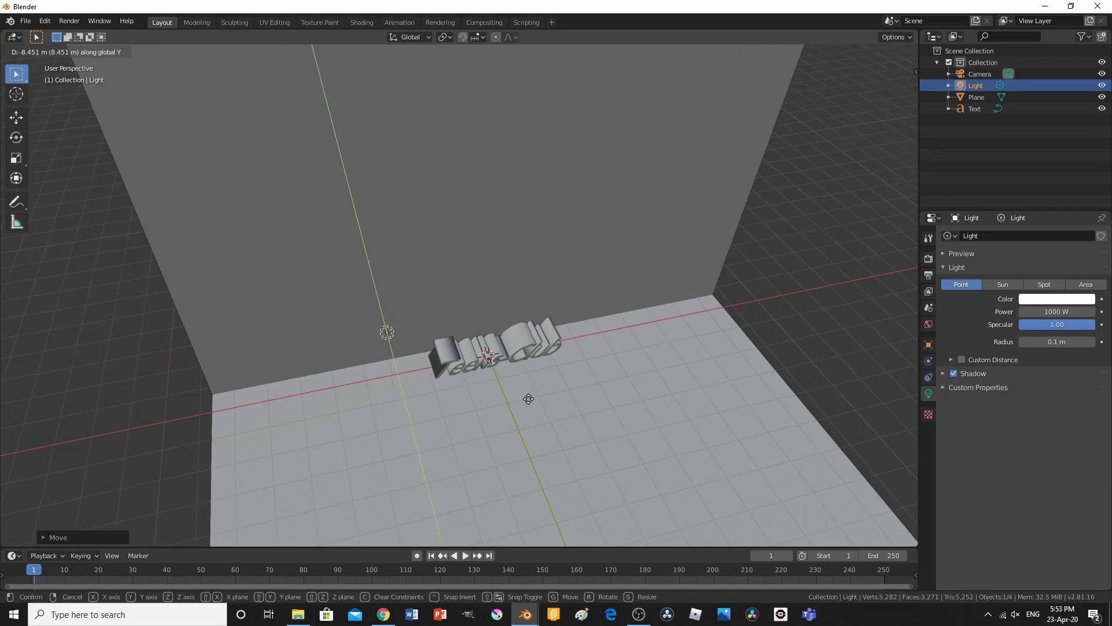
click(529, 400)
key(KP_7)
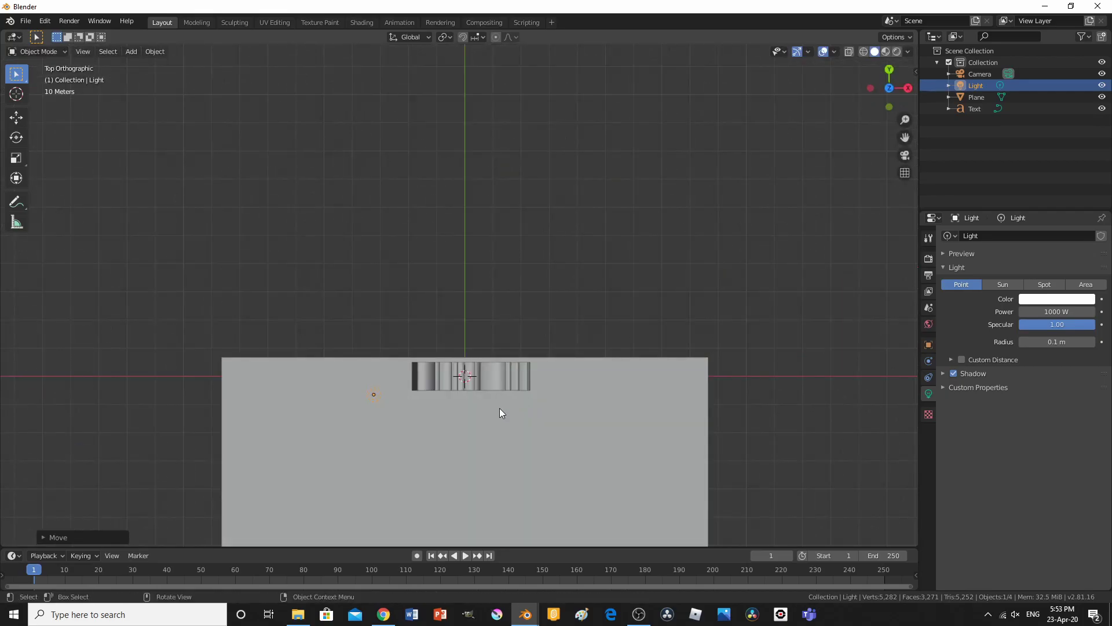
key(g)
key(y)
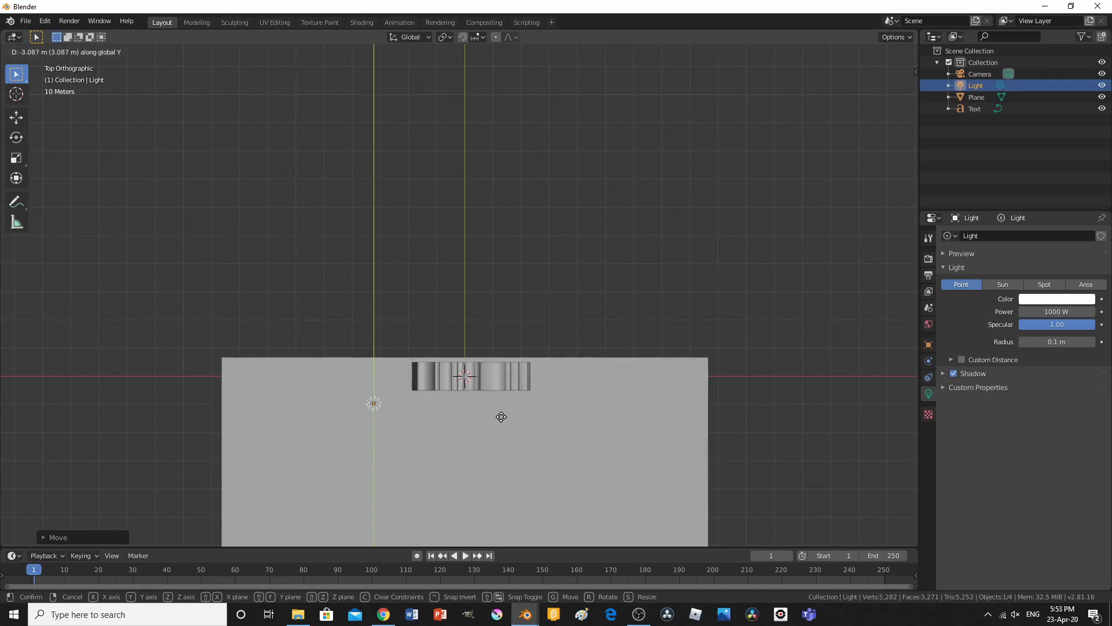
click(499, 415)
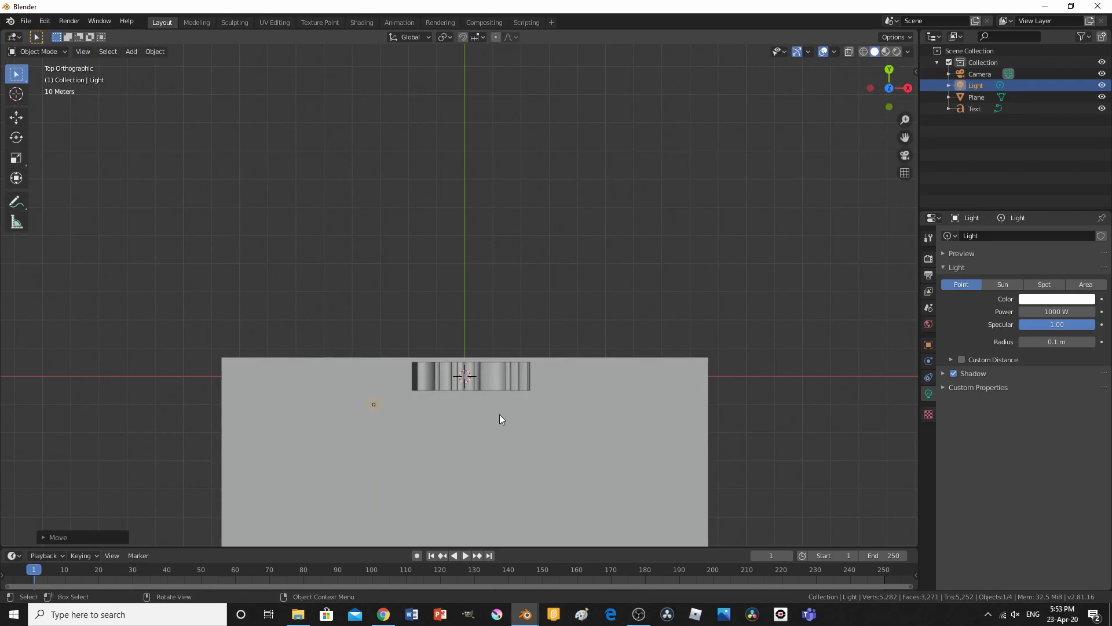
middle_drag(499, 414, 539, 329)
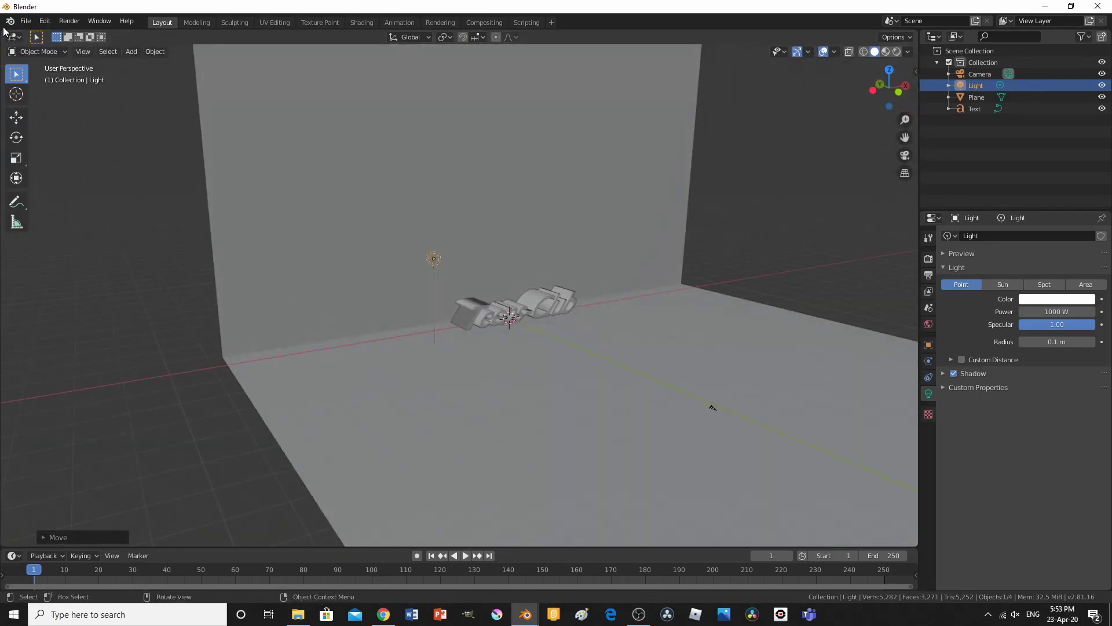
drag(5, 32, 430, 205)
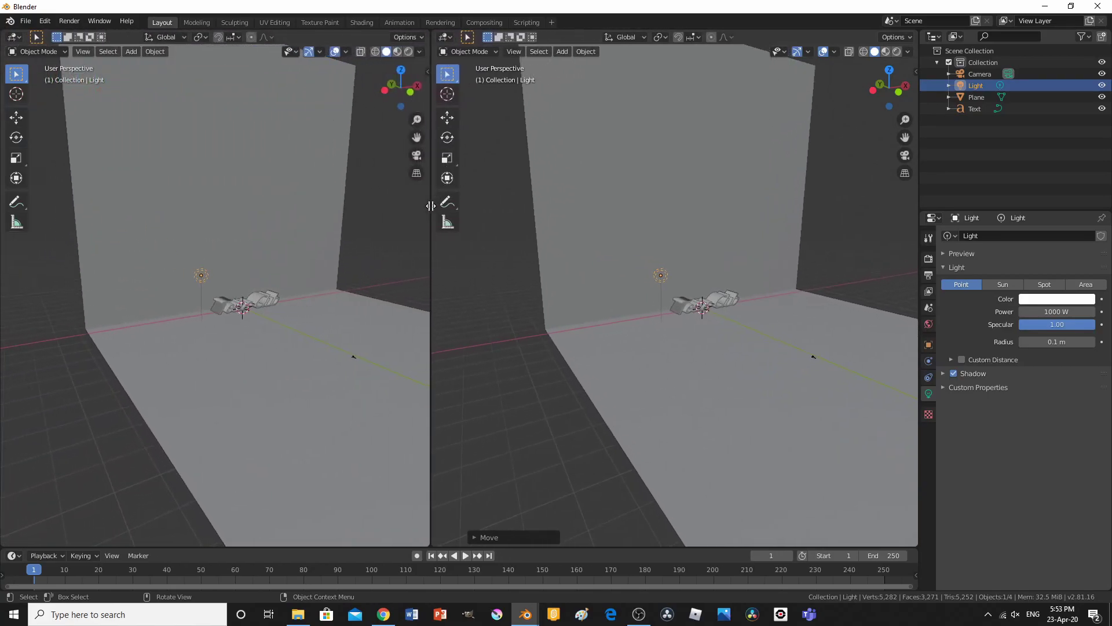
- Set the left viewport to the camera view with rendered shading
click(332, 277)
key(KP_0)
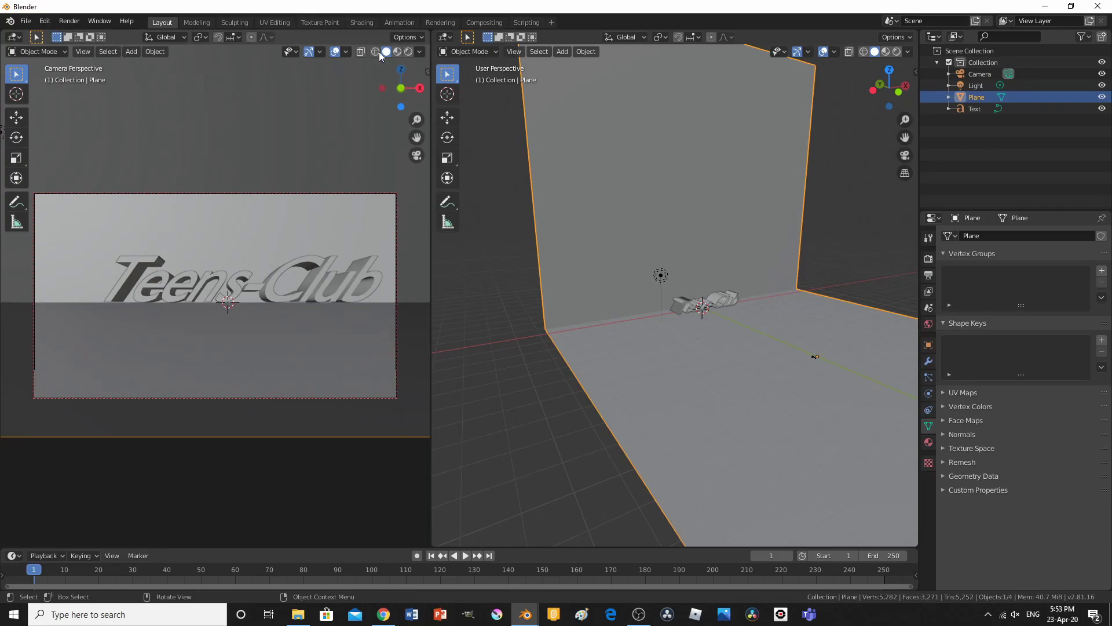
click(406, 52)
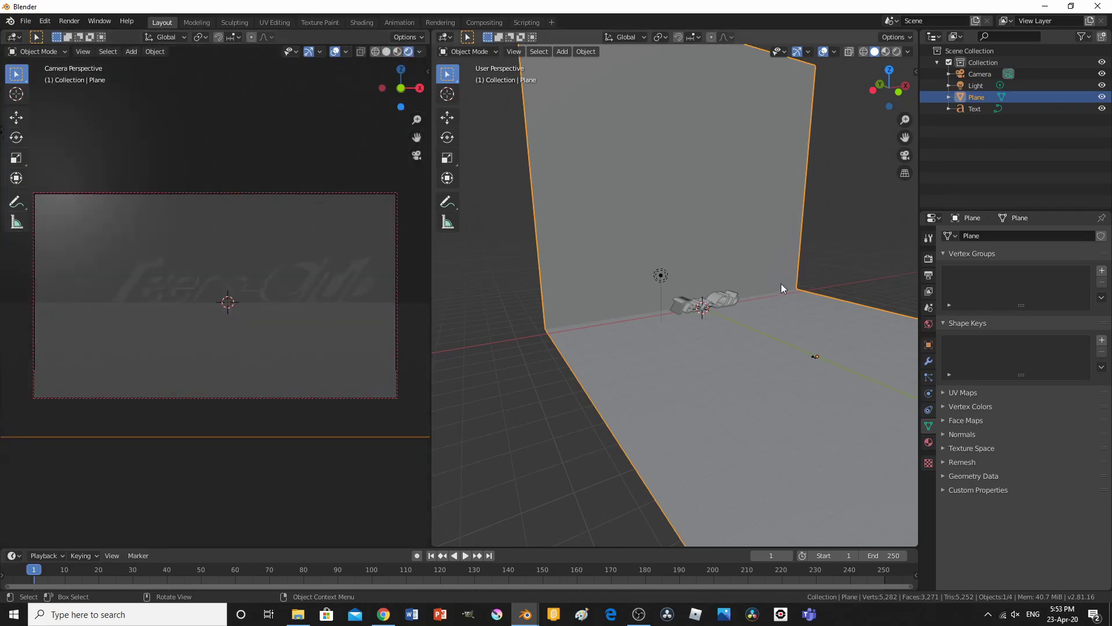
- Orbit the right viewport toward the backdrop and try rendered shading before returning to solid
middle_drag(781, 283, 601, 256)
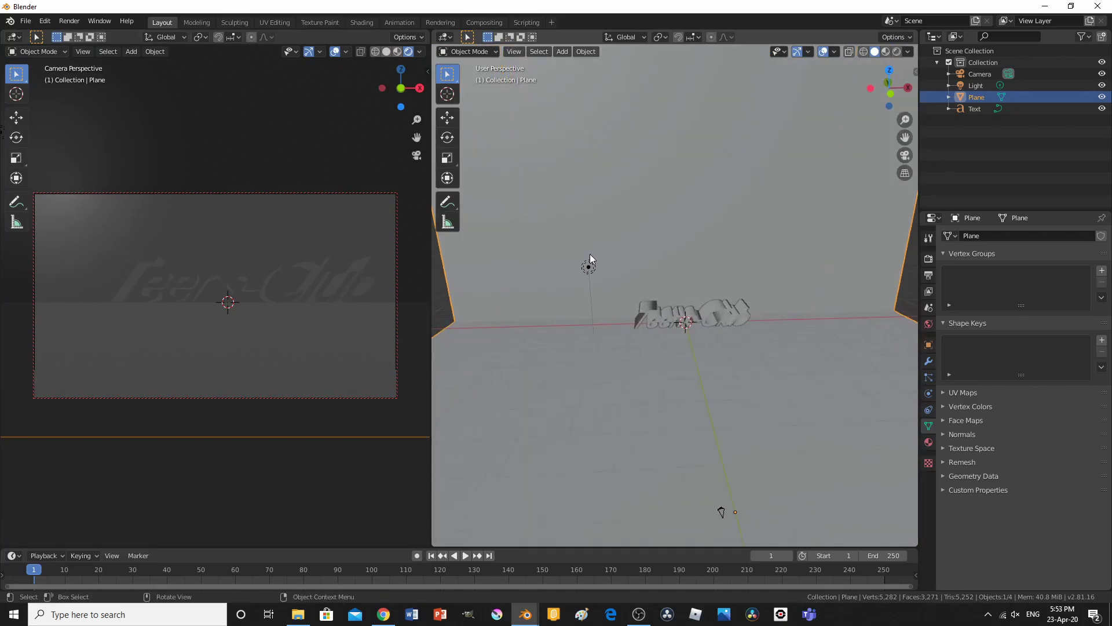
key(z)
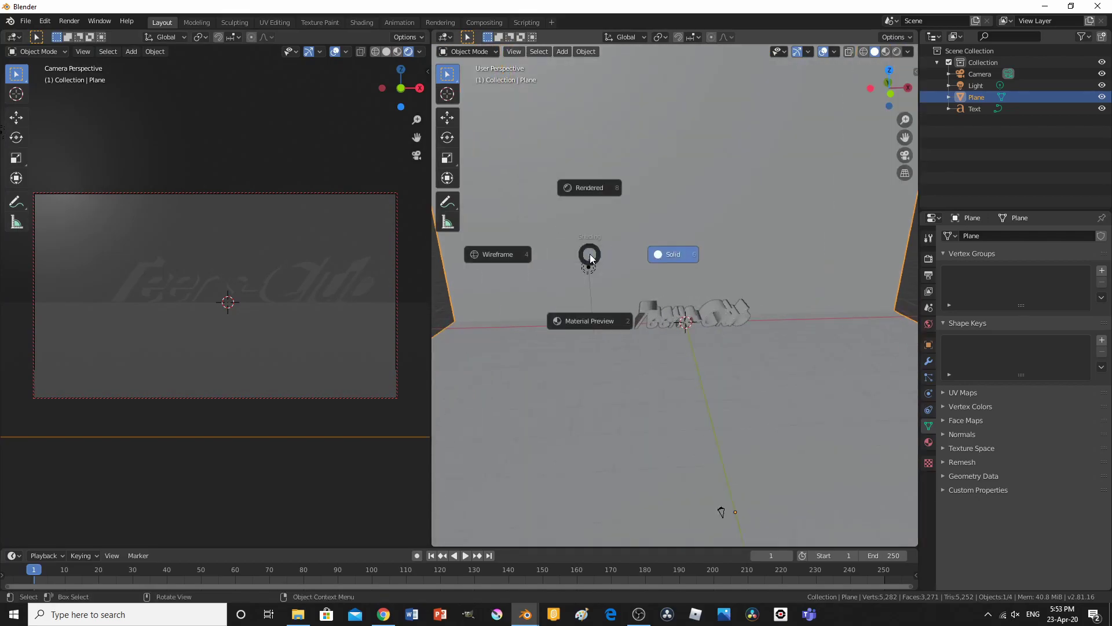
click(582, 193)
key(z)
click(650, 241)
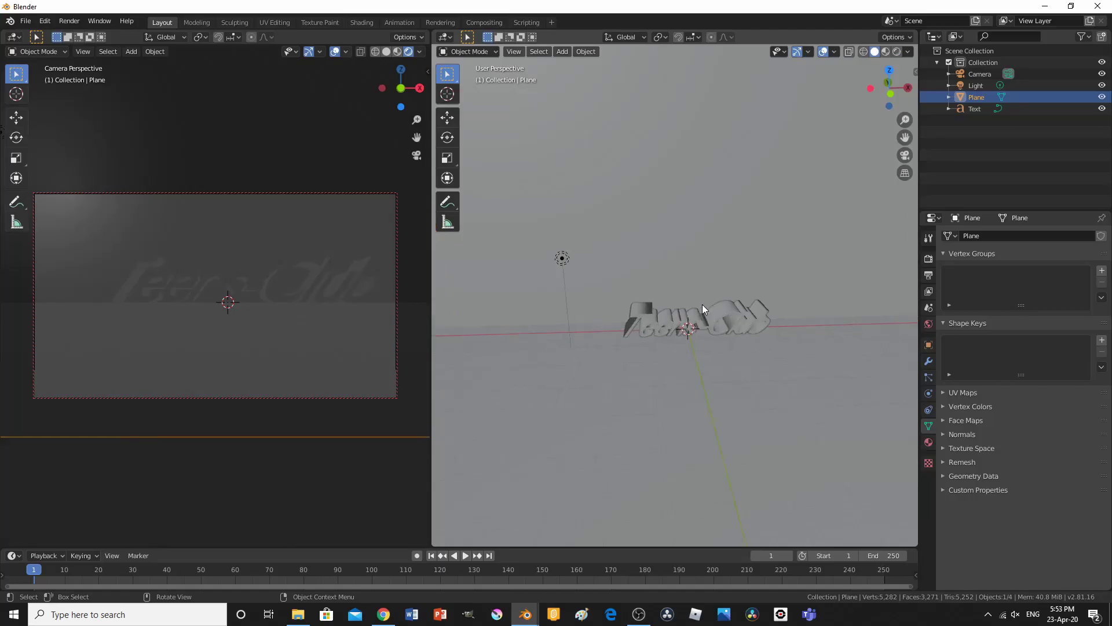
scroll(870, 365, down, 6)
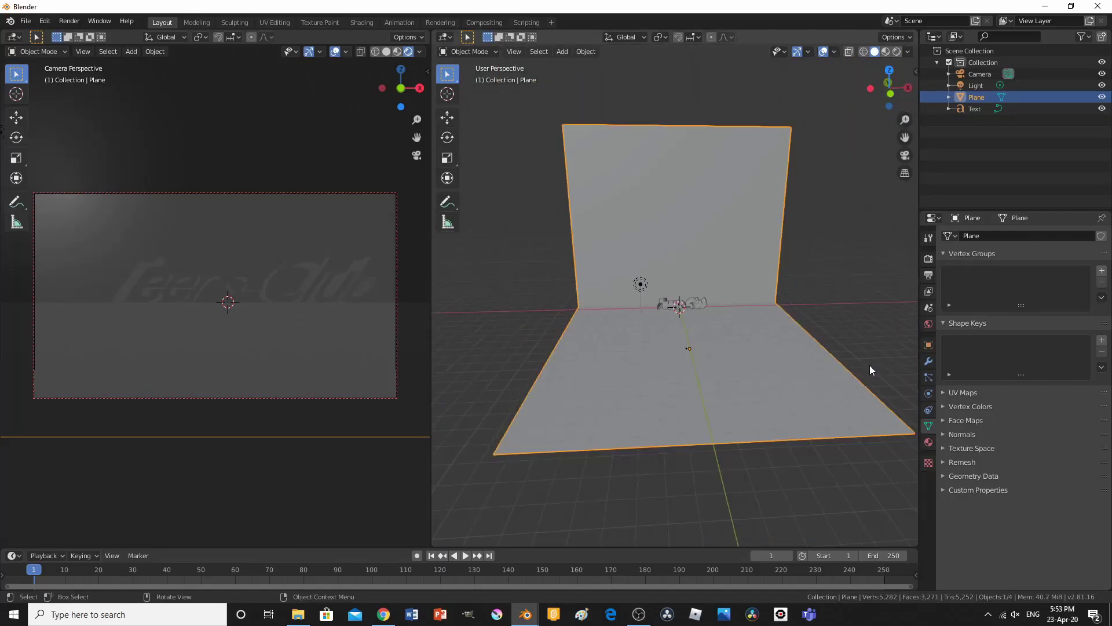
scroll(870, 365, up, 5)
scroll(870, 364, down, 2)
- Add a new material to the backdrop plane with base colour pale peach (HSV 0.097, 0.163, 0.906)
click(928, 442)
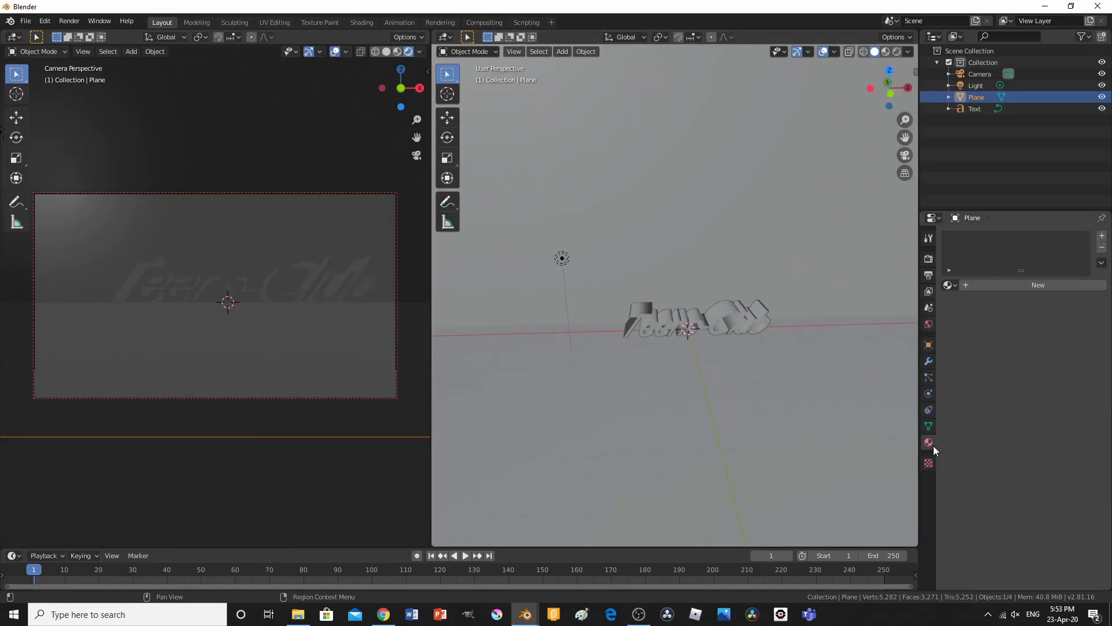
click(970, 286)
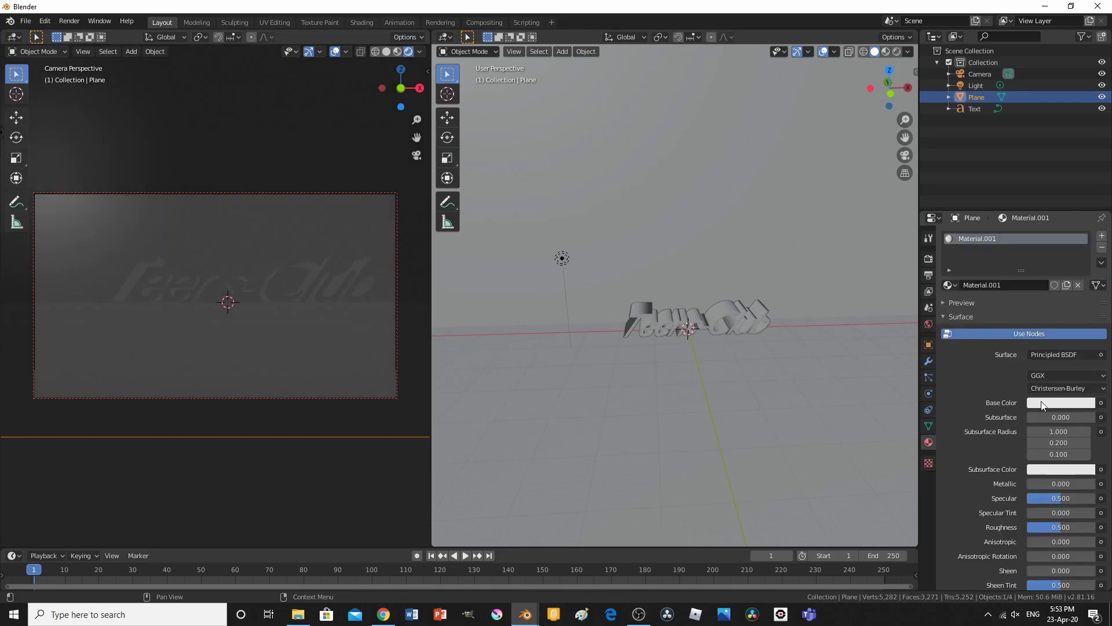
click(1040, 401)
mouse_move(1037, 272)
mouse_down()
mouse_move(1026, 252)
mouse_move(1042, 301)
mouse_move(1026, 283)
mouse_move(1039, 274)
mouse_move(1042, 296)
mouse_move(1031, 285)
mouse_up()
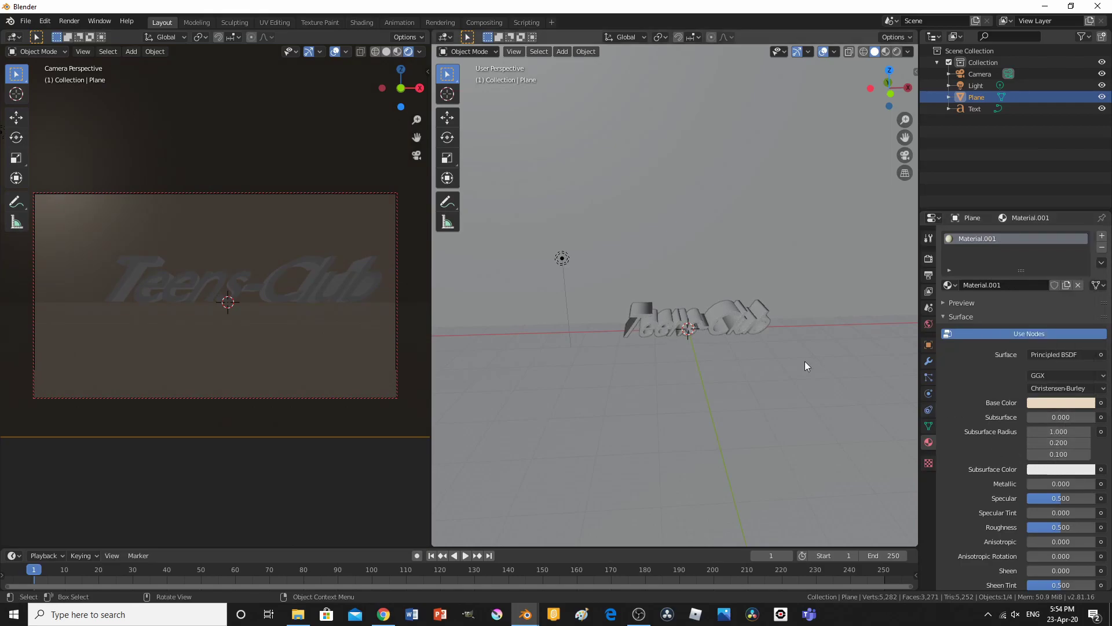
- Tint the point light pale peach and set its power to 10000 W
click(567, 260)
click(1056, 299)
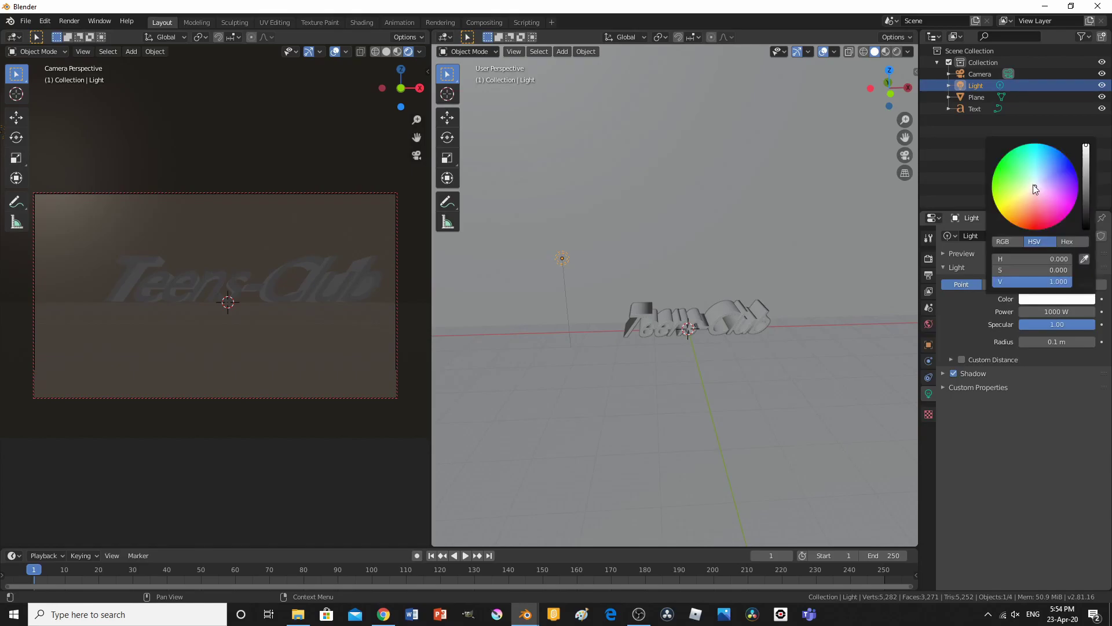
drag(1035, 188, 1031, 196)
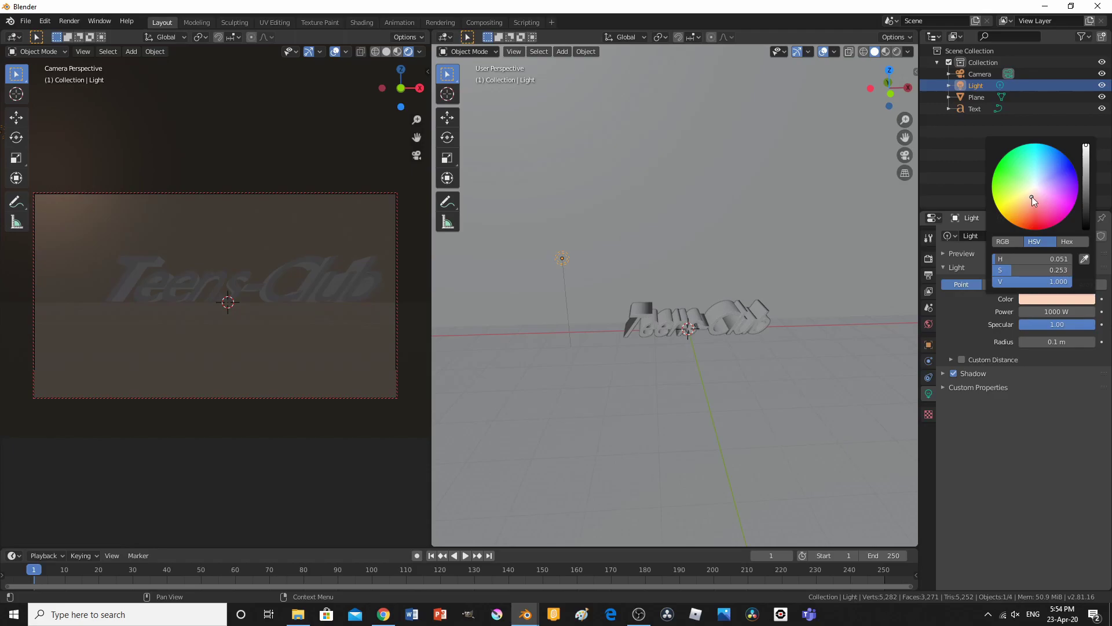
double_click(1050, 312)
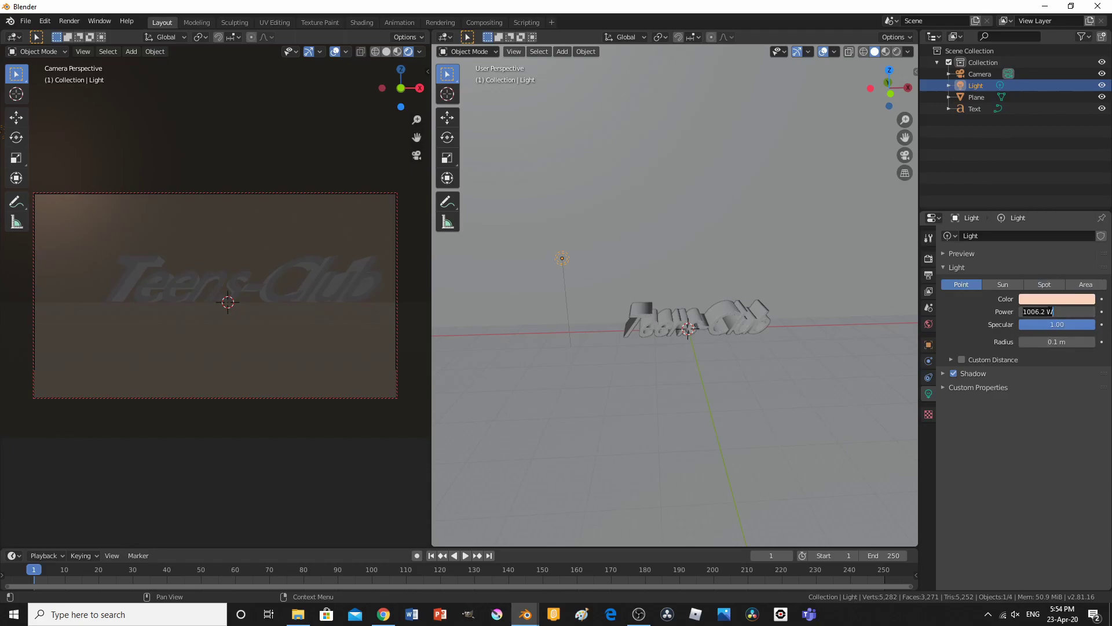
text(10000)
key(Return)
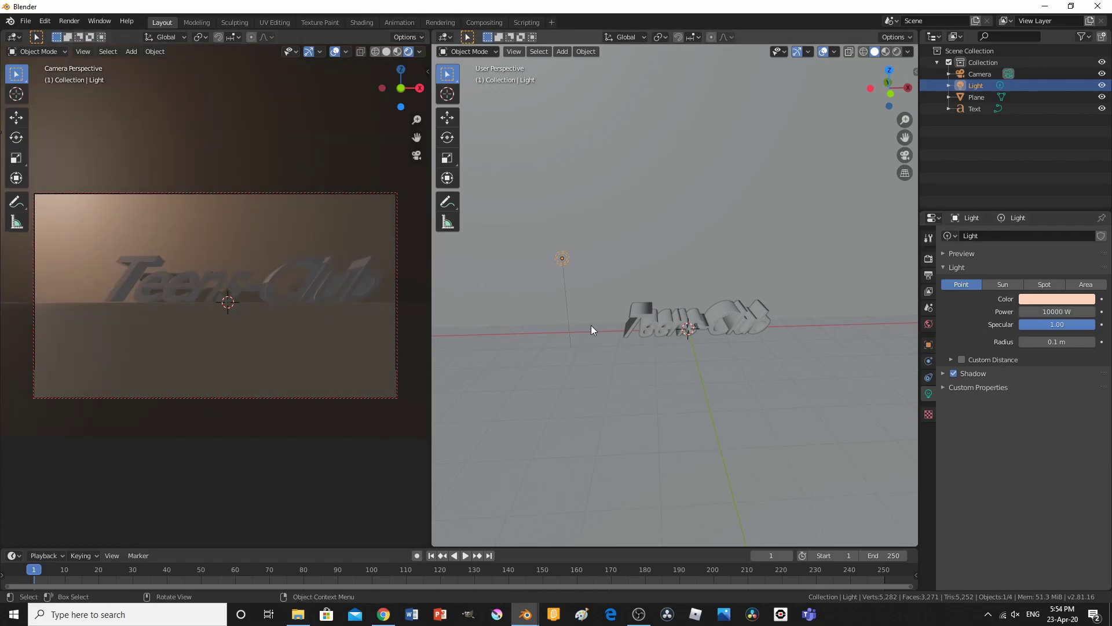
- Reposition the light closer to the Teens-Club text with two successive moves
key(g)
key(y)
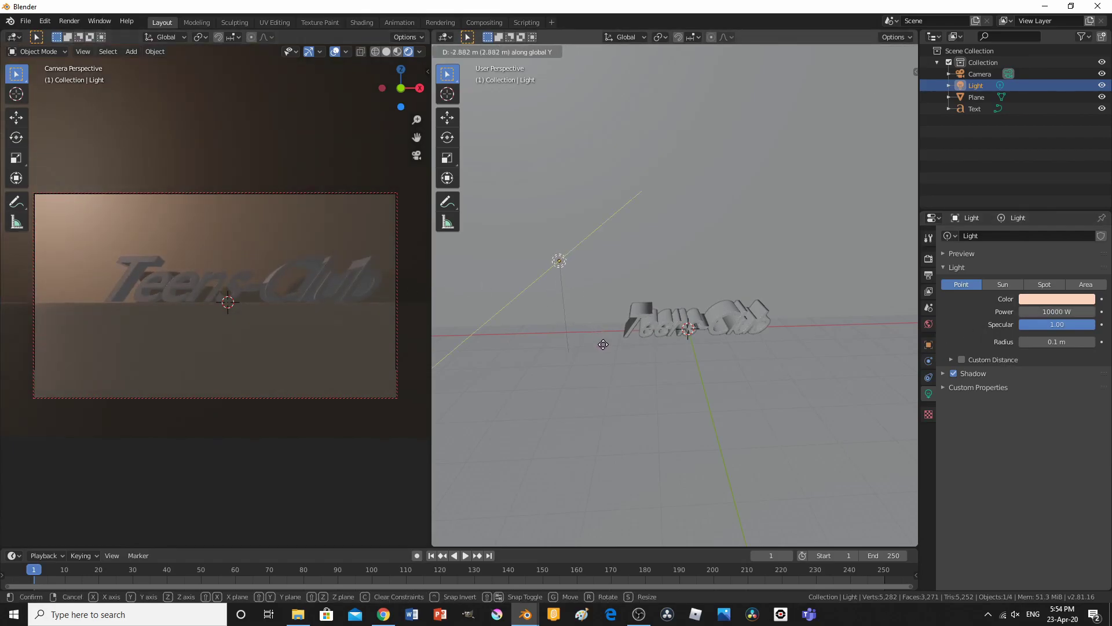
click(603, 356)
key(g)
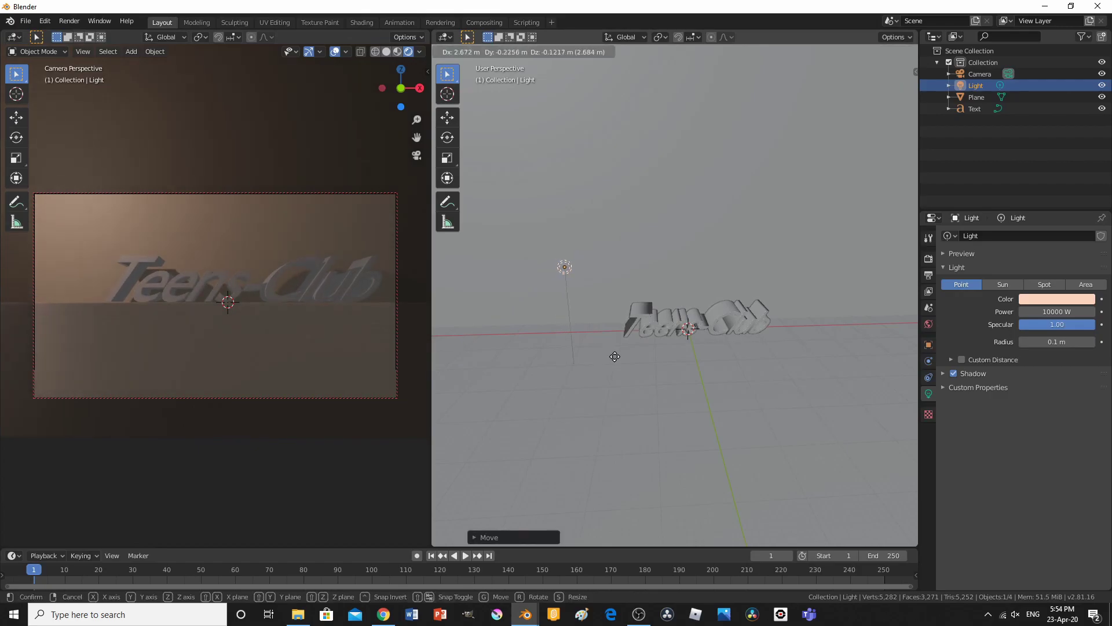
click(615, 357)
mouse_move(286, 292)
middle_down()
mouse_move(267, 296)
mouse_move(276, 283)
middle_up()
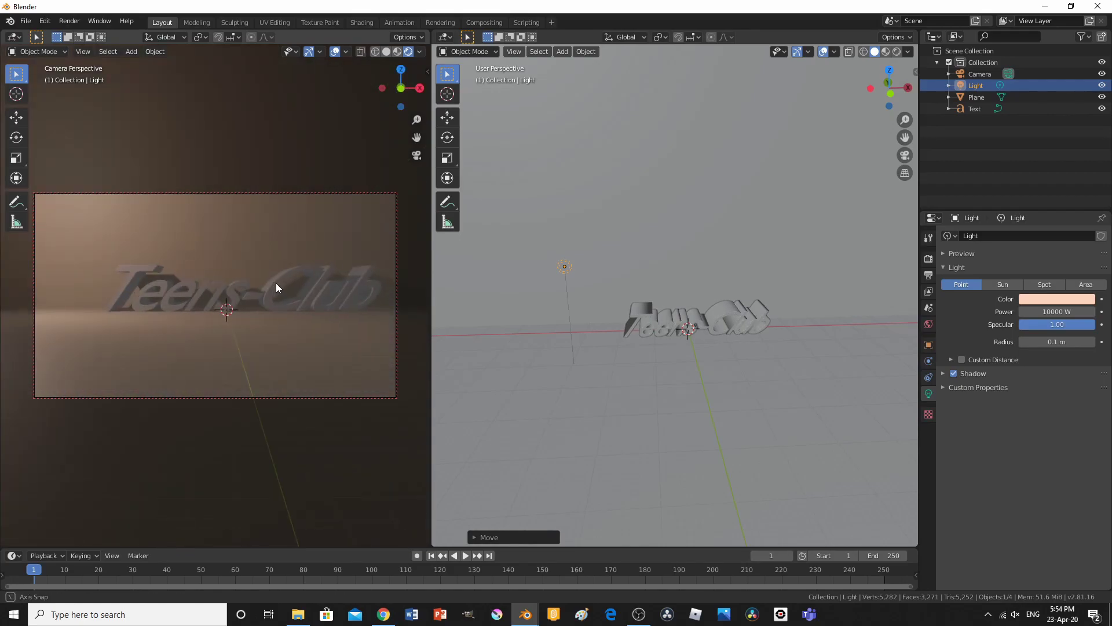
- Save a copy as 'For the Biginnig2.blend' by adding 2 to the existing file name
key(ctrl+s)
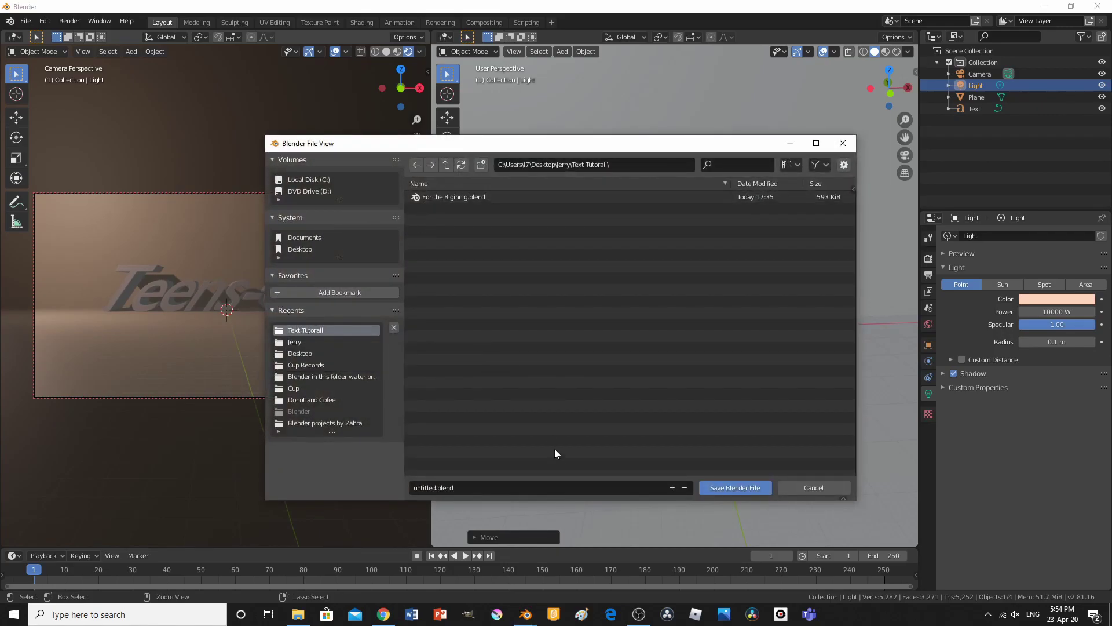
click(471, 200)
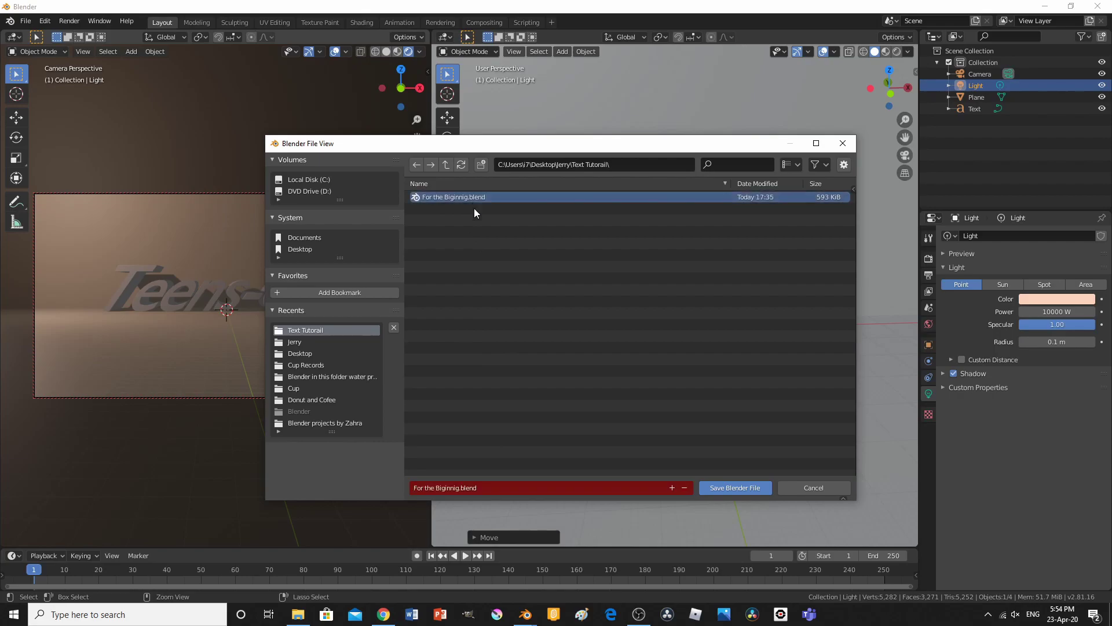
click(503, 488)
click(459, 488)
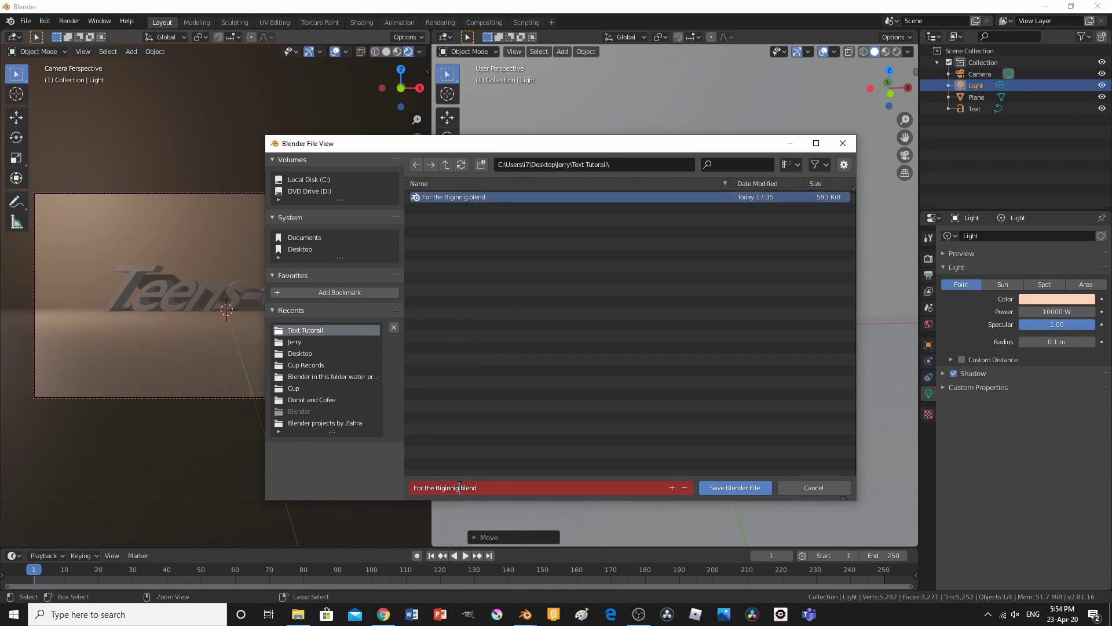
text(2)
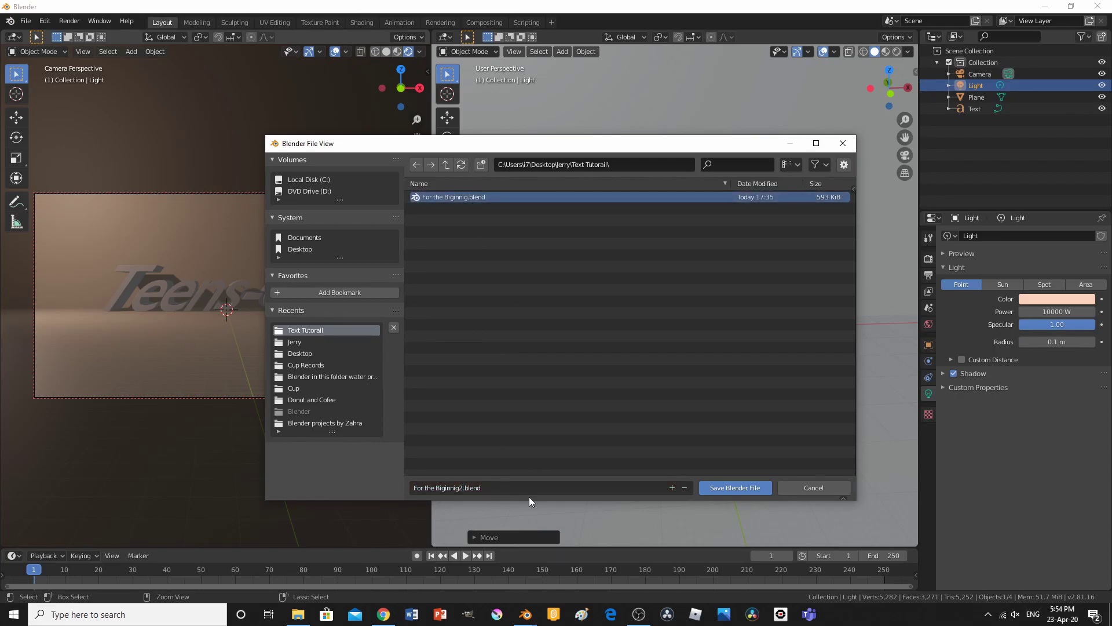
click(742, 487)
- Drag the timeline border upward to make the timeline area taller
middle_drag(578, 367, 569, 346)
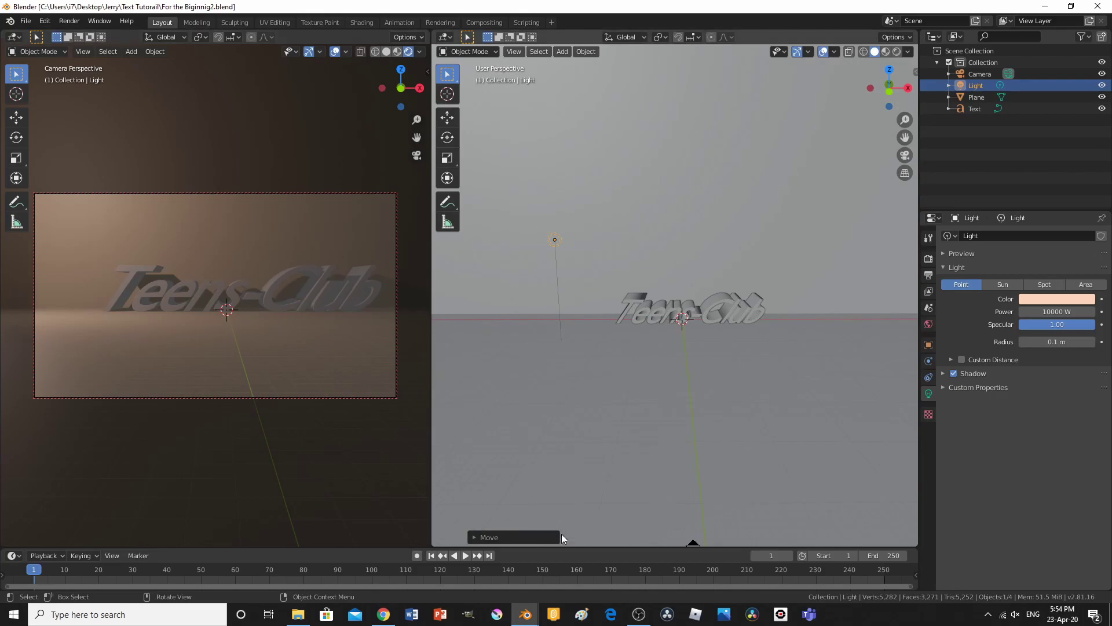
drag(567, 546, 626, 330)
scroll(648, 249, down, 1)
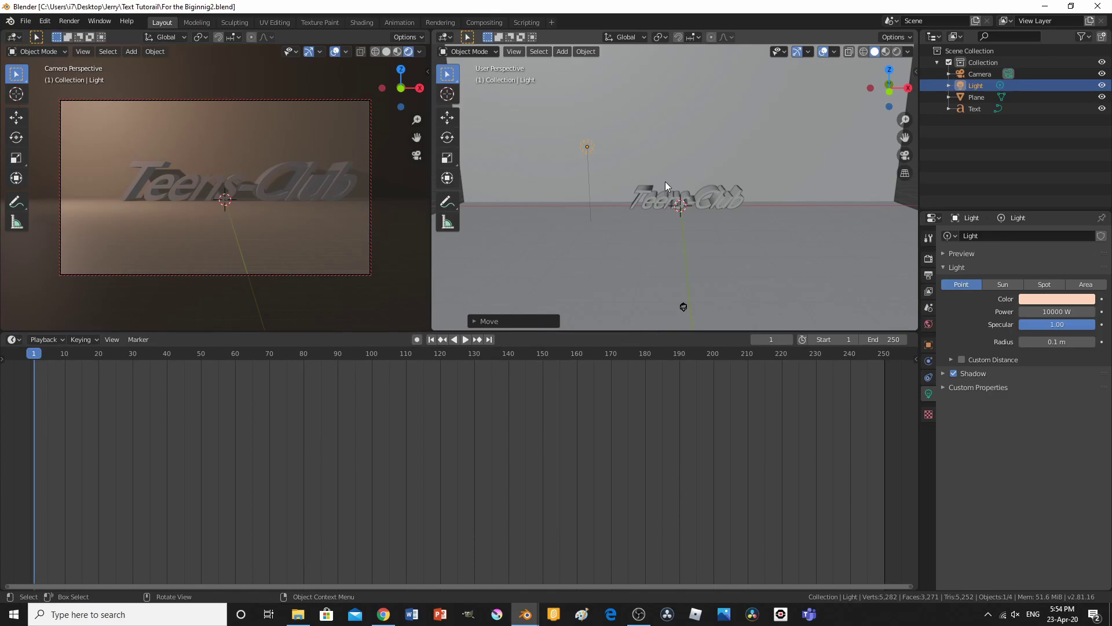
- In the top orthographic view, nudge the point light slightly sideways along X
key(KP_7)
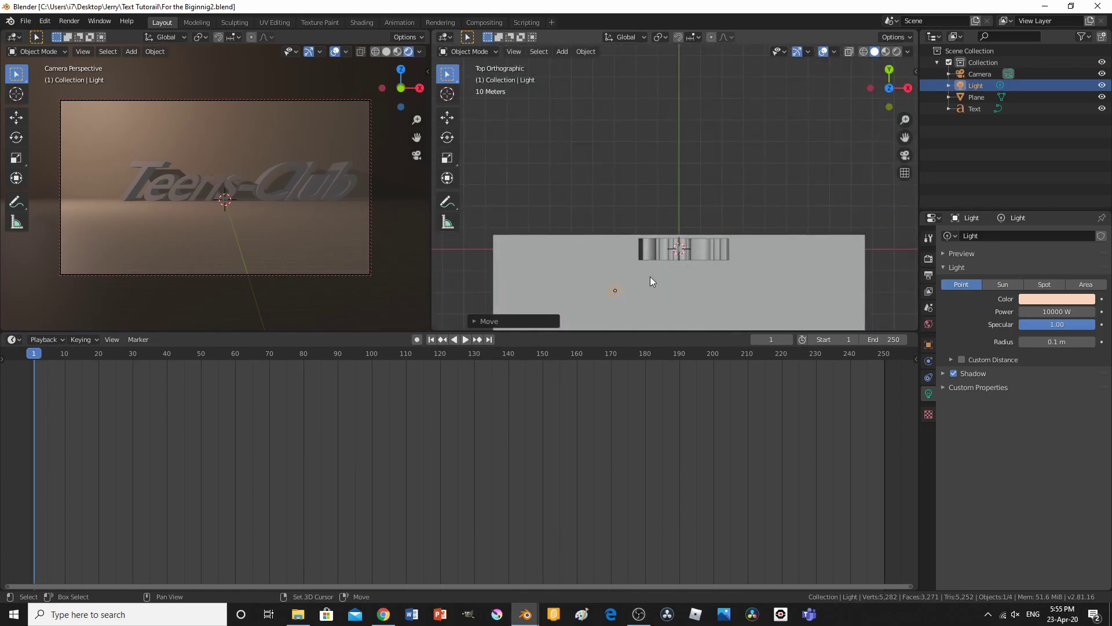
shift+middle_drag(650, 276, 648, 203)
scroll(753, 249, up, 1)
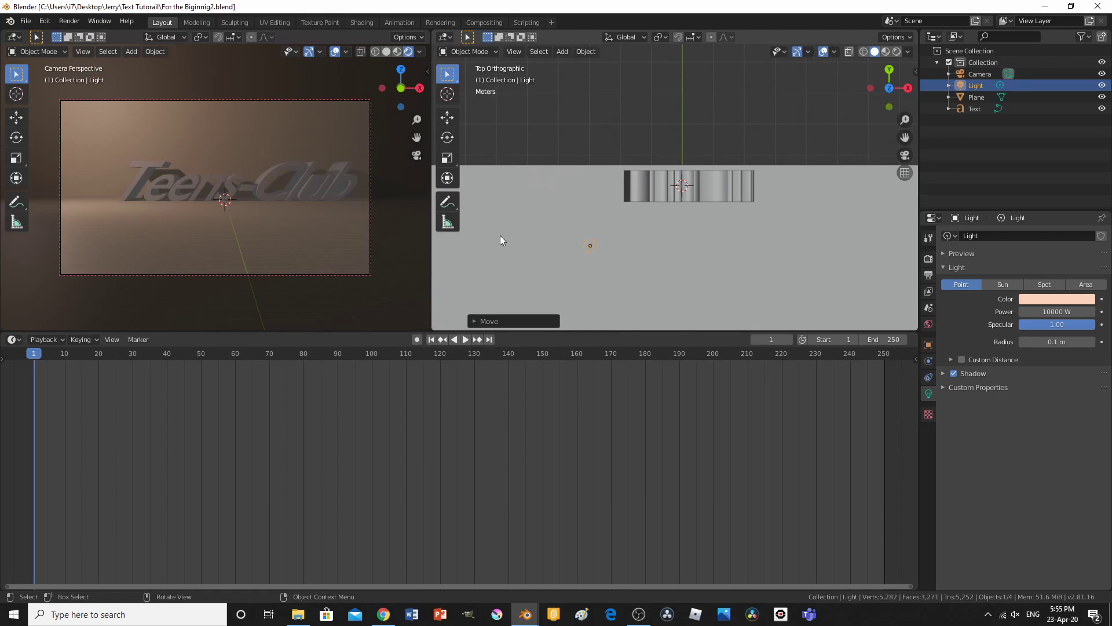
key(g)
key(y)
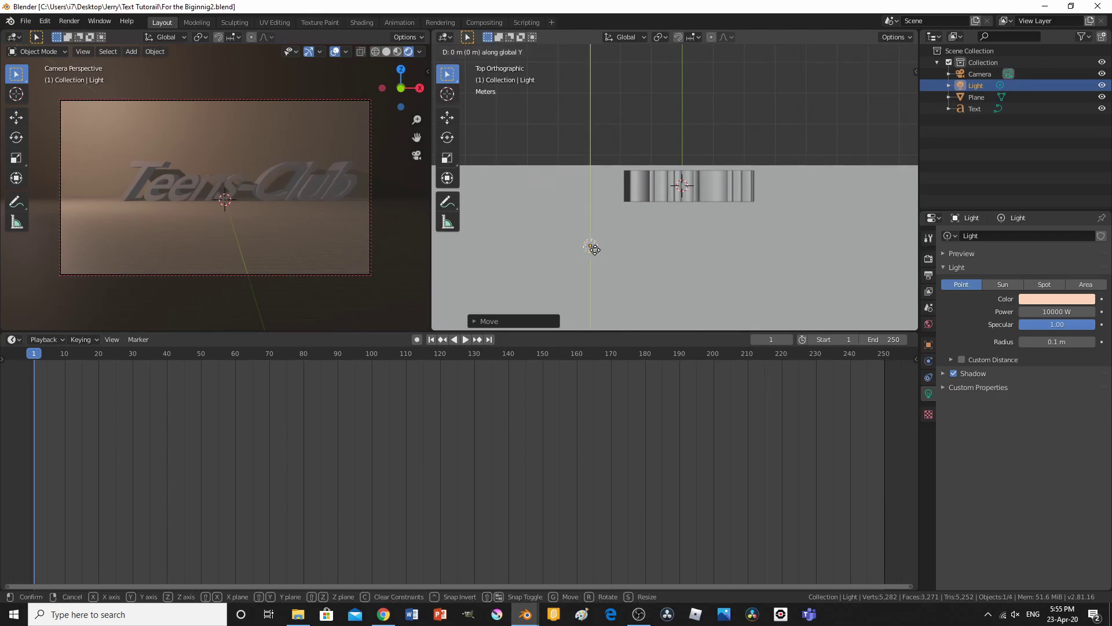
key(x)
click(559, 247)
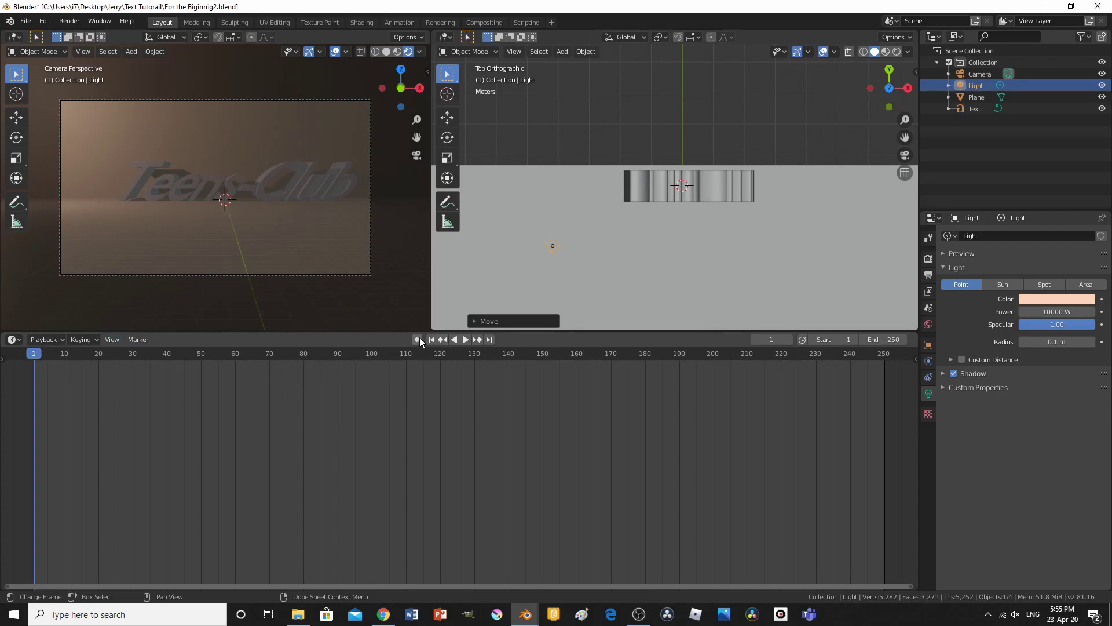
- Set the animation end frame to 85 and enable Auto Keying
click(874, 340)
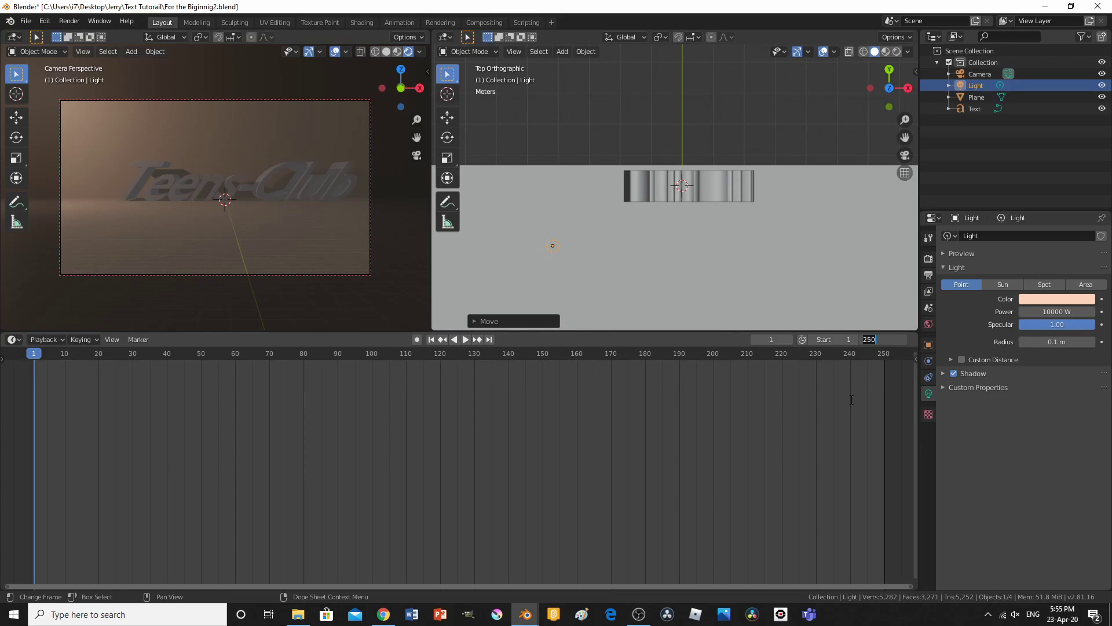
text(85)
key(Return)
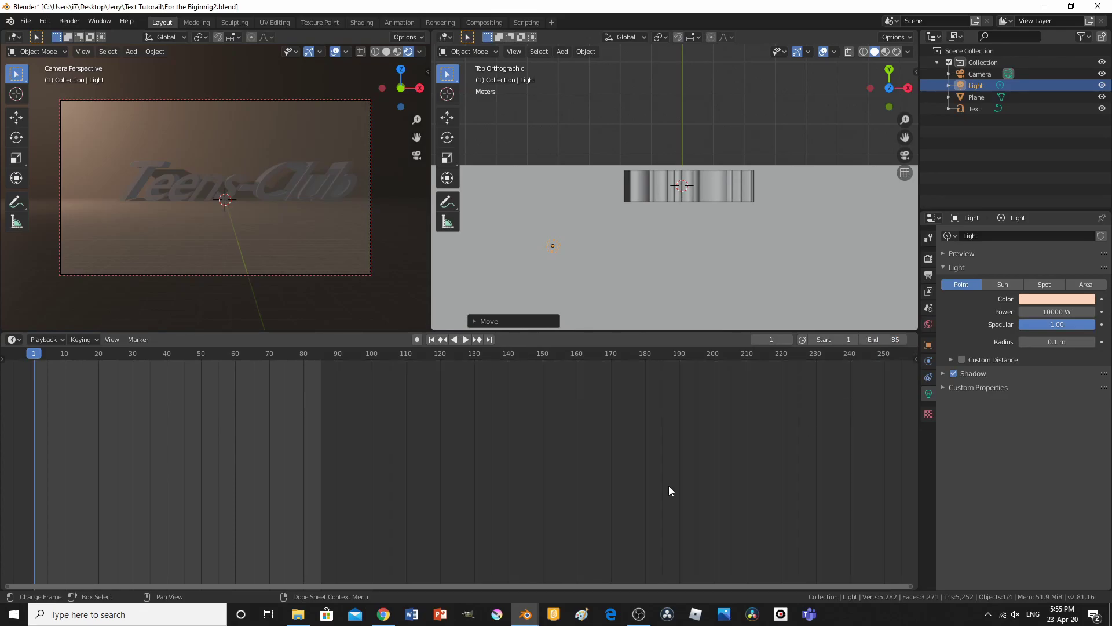
scroll(370, 530, up, 2)
drag(387, 586, 240, 558)
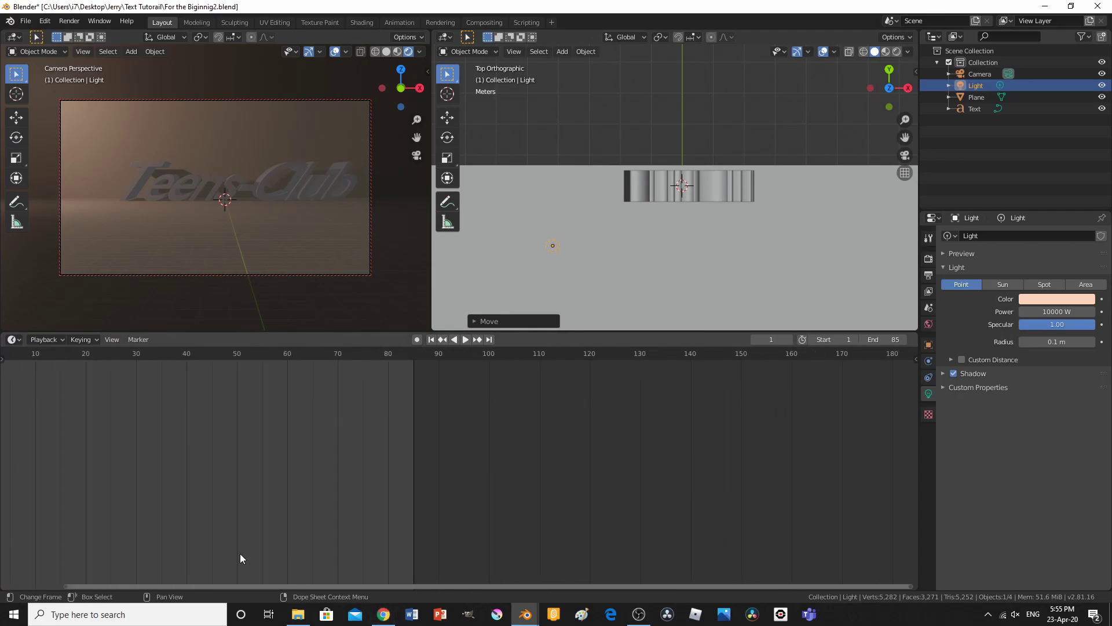
ctrl+scroll(239, 558, up, 5)
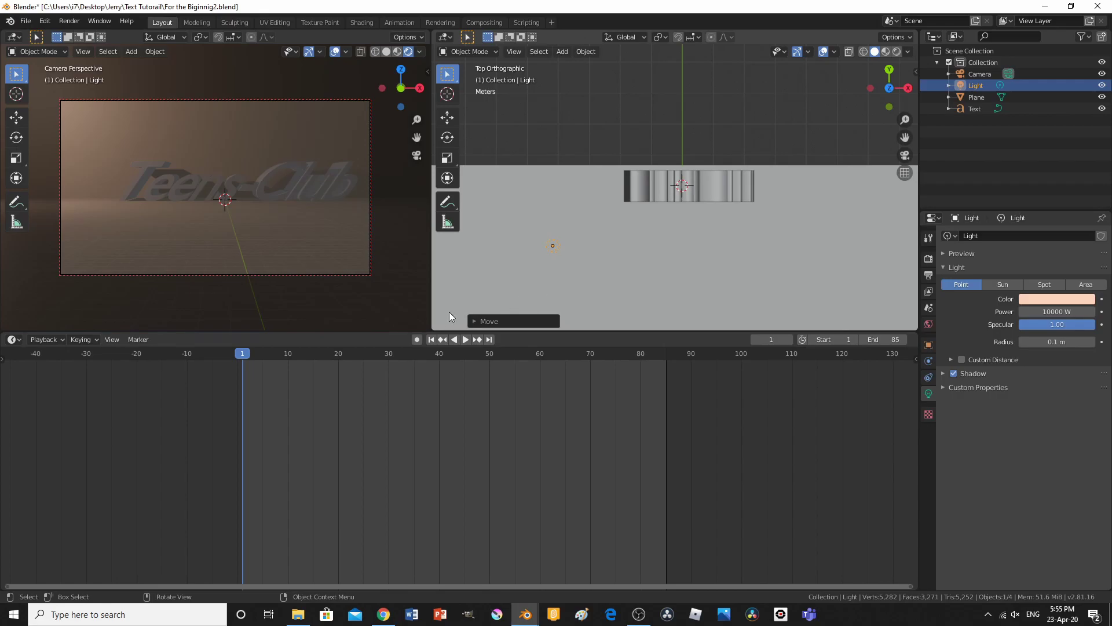
click(416, 340)
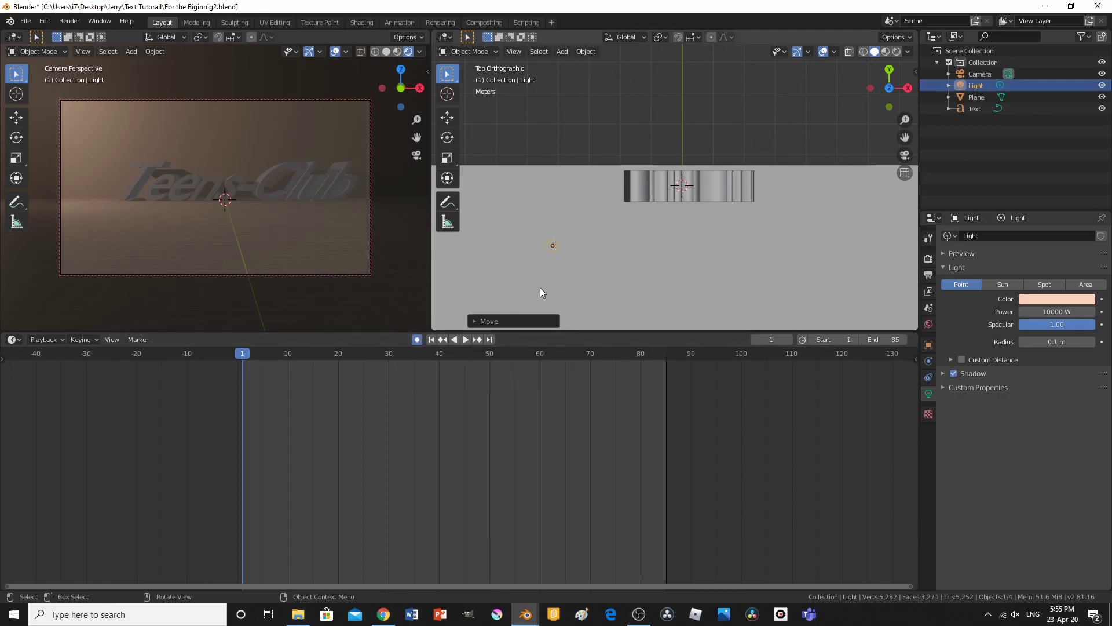
- Keyframe the light's starting colour at frame 1 and turn off Auto Keying
right_click(1033, 298)
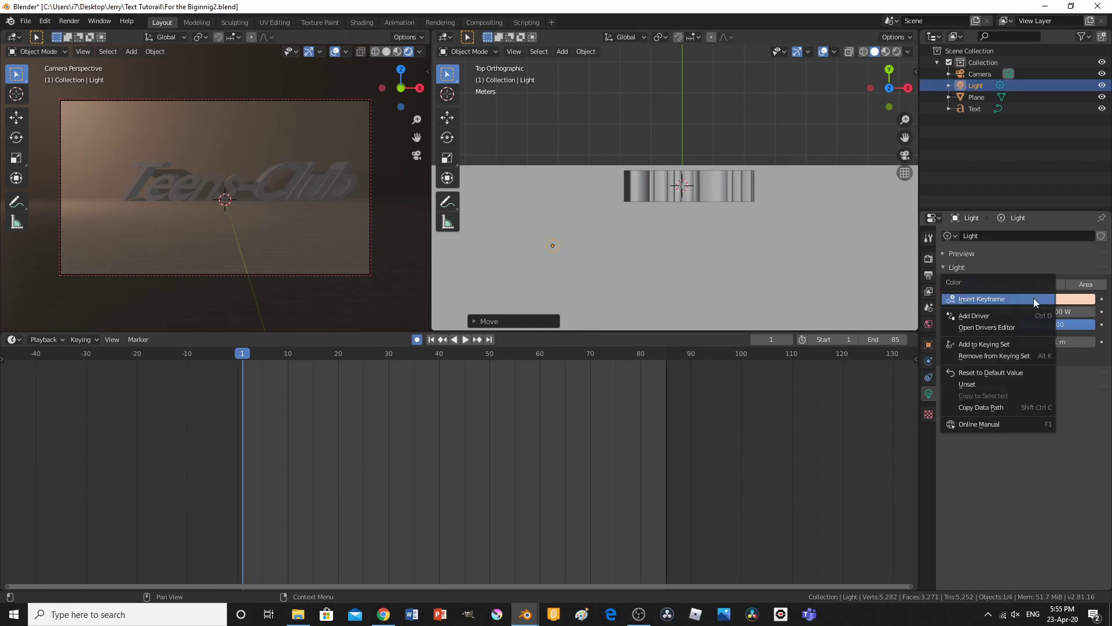
click(1034, 299)
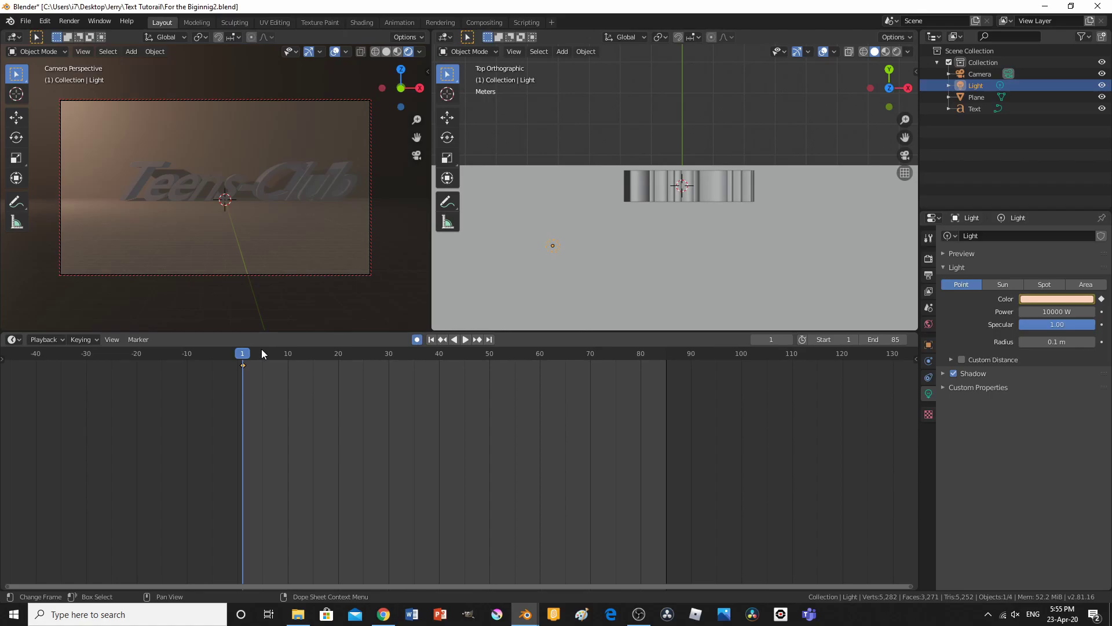
click(417, 339)
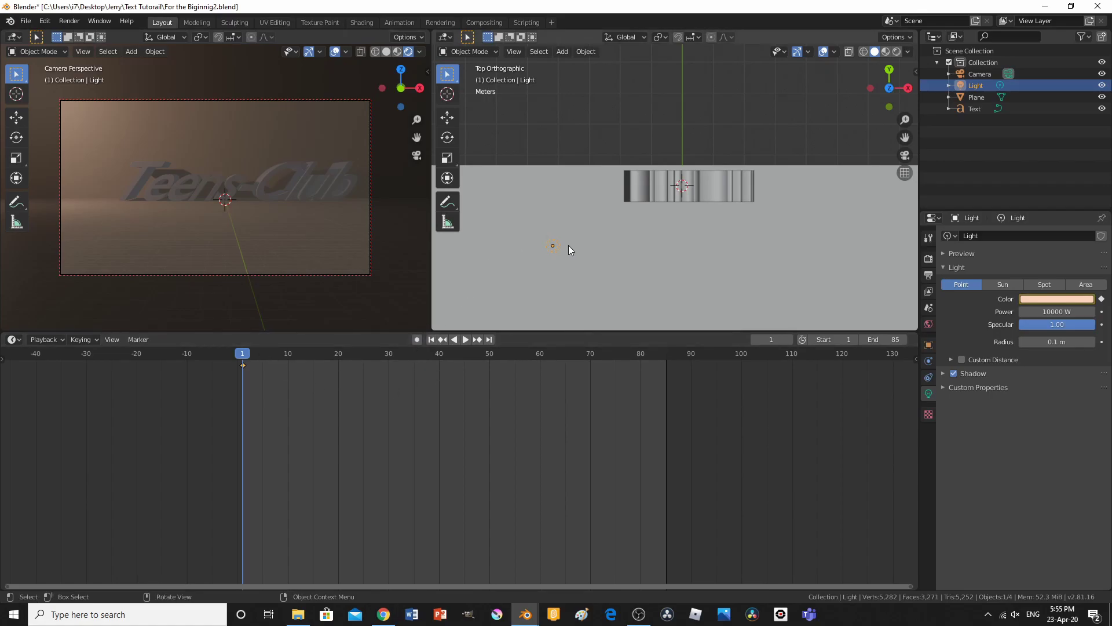
- At frame 20, move the light right along X and keyframe an orange-red colour
click(337, 351)
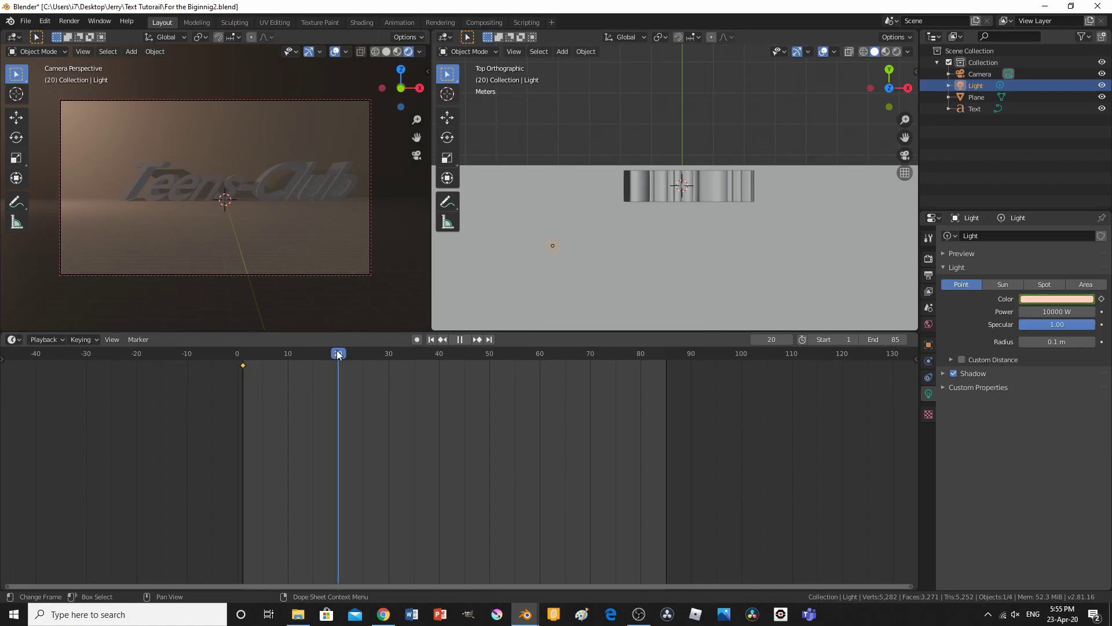
key(g)
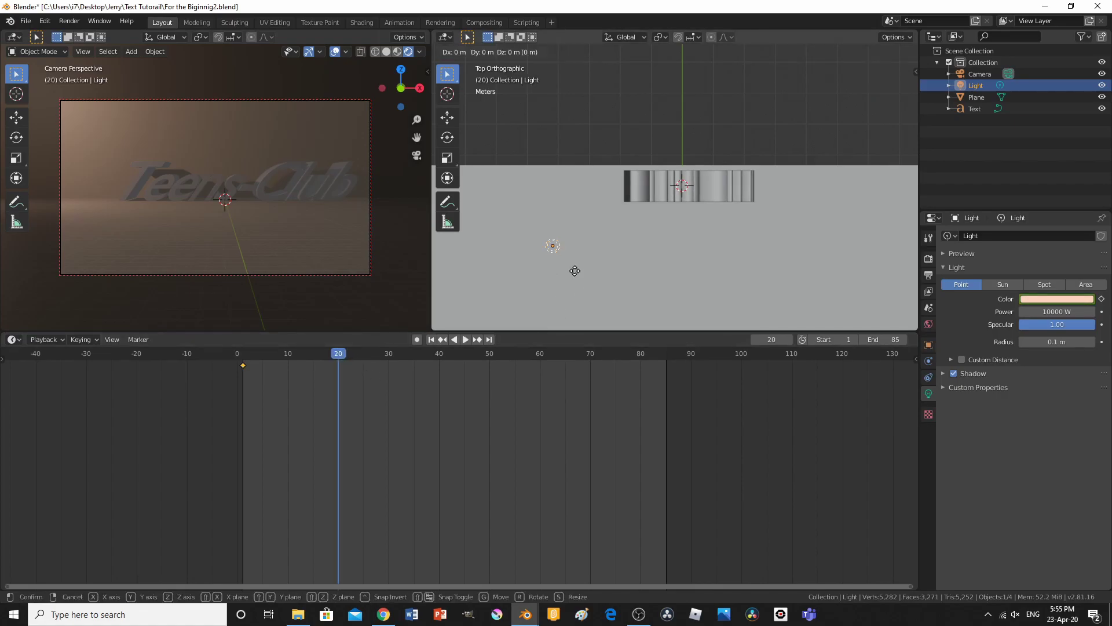
key(y)
key(x)
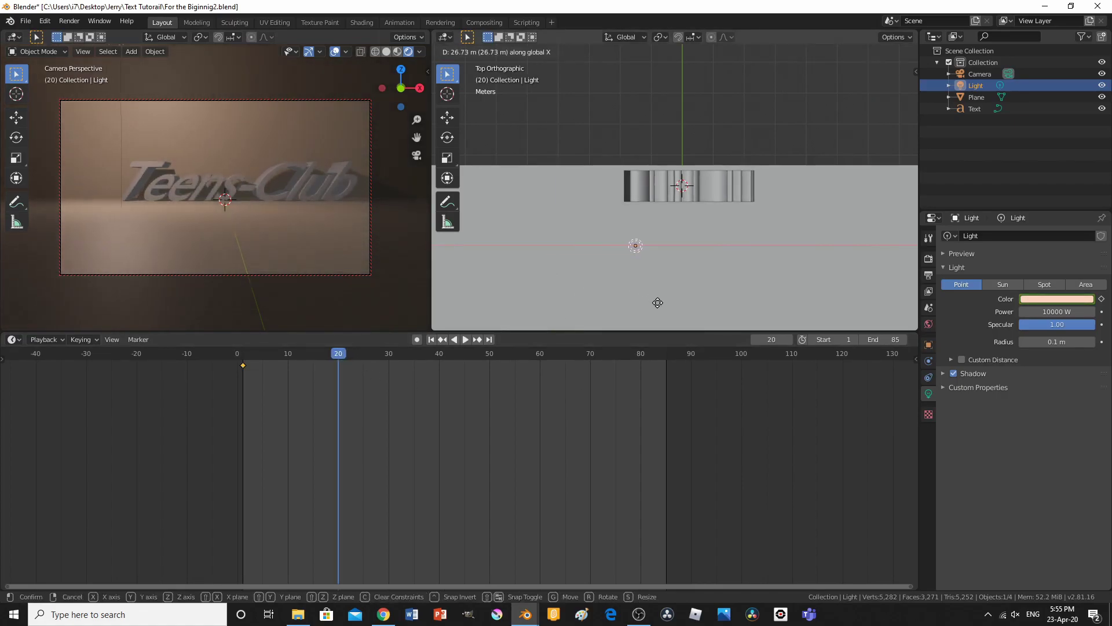
click(671, 305)
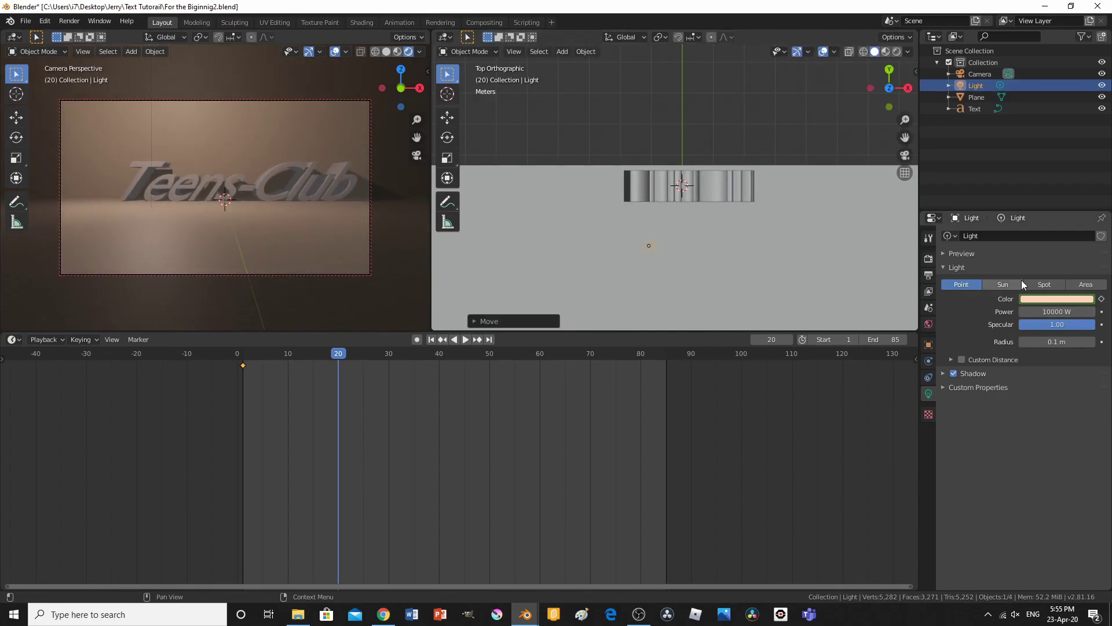
click(1027, 300)
drag(1024, 197, 1028, 212)
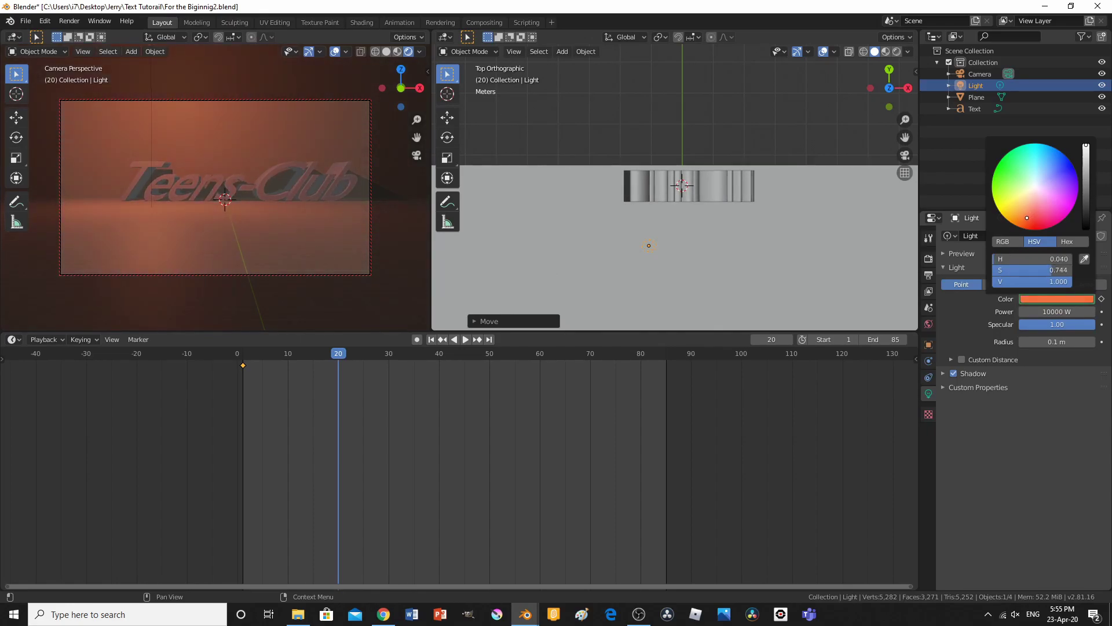
right_click(1031, 301)
click(1031, 301)
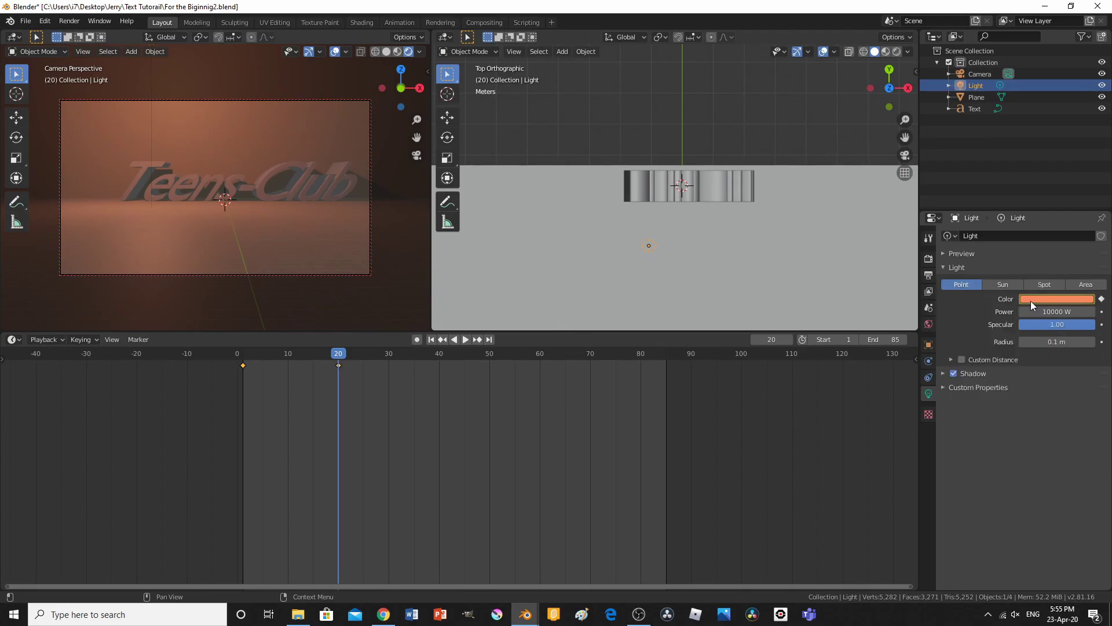
- At frame 40, move the light further right along X and keyframe a pale green colour
click(441, 353)
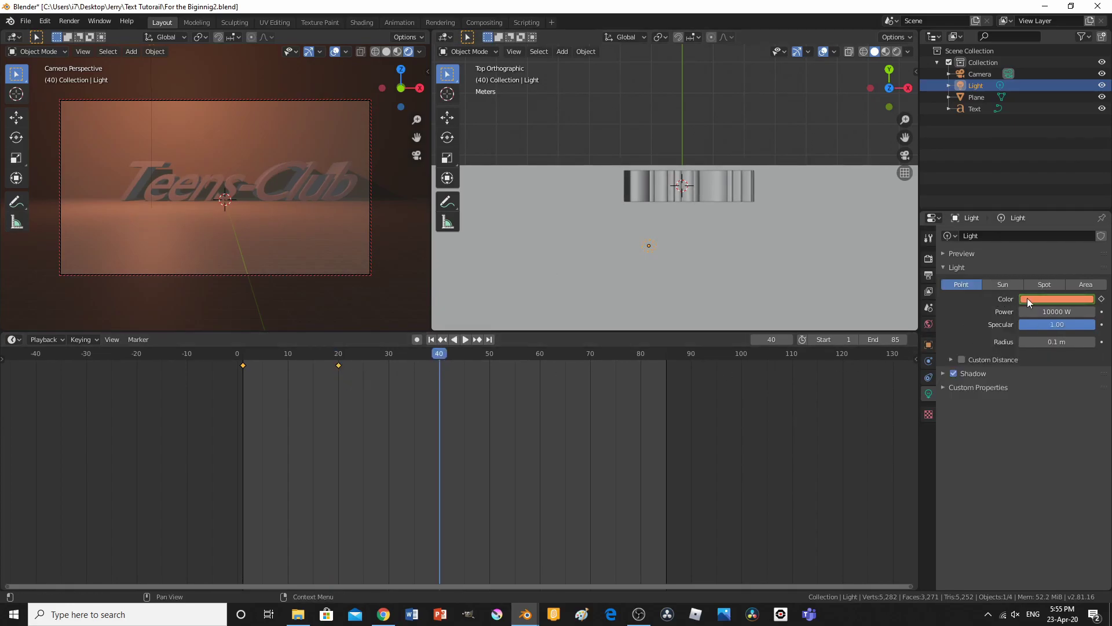
key(g)
key(y)
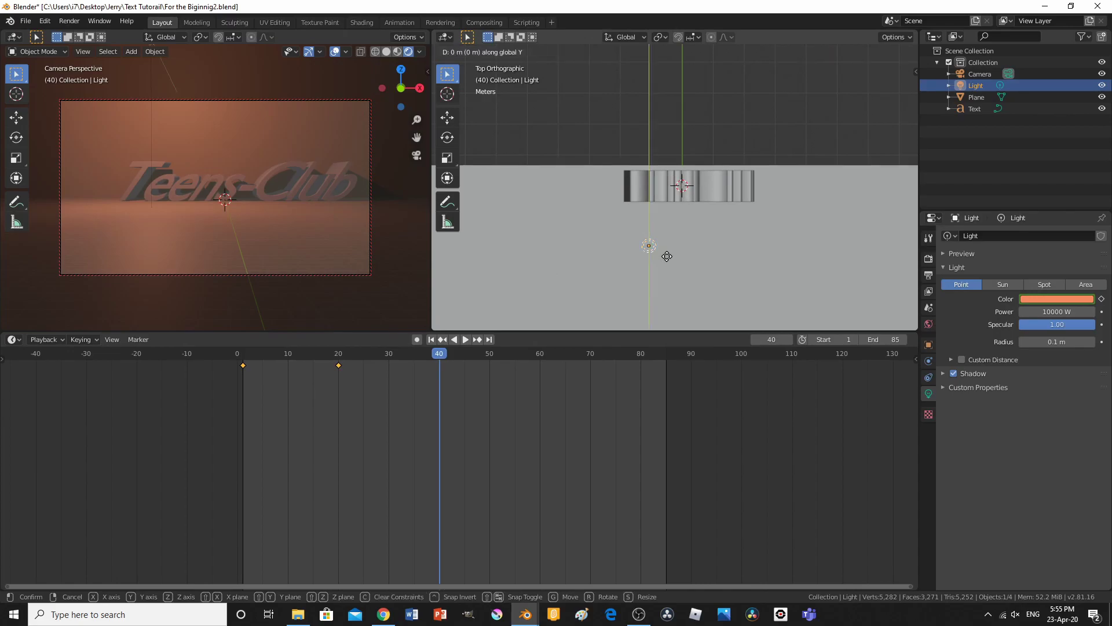
key(x)
click(739, 305)
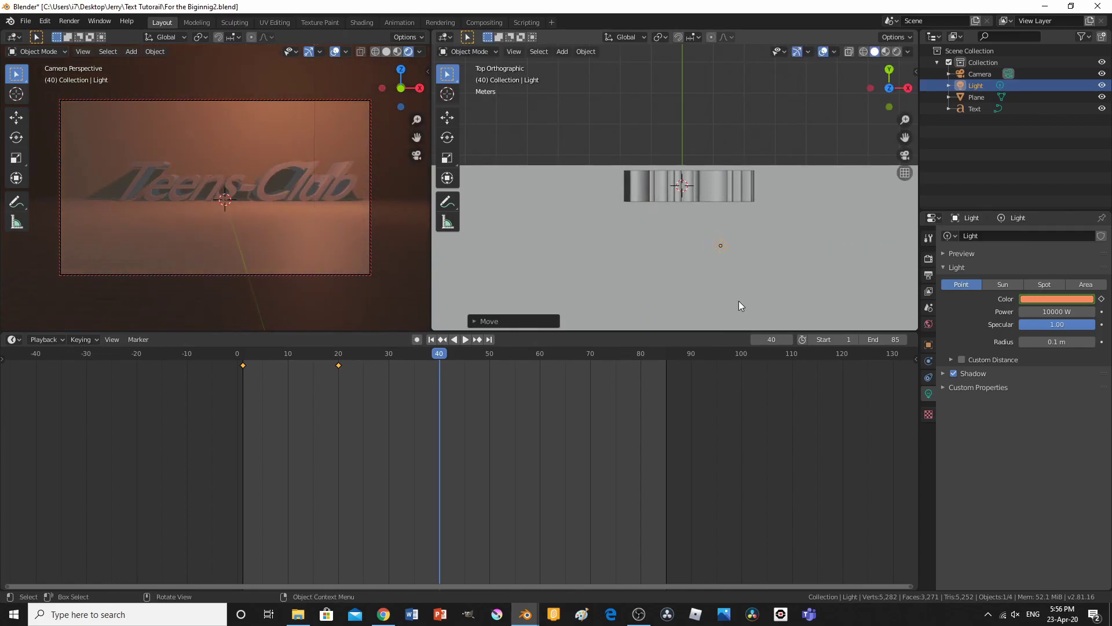
click(1051, 301)
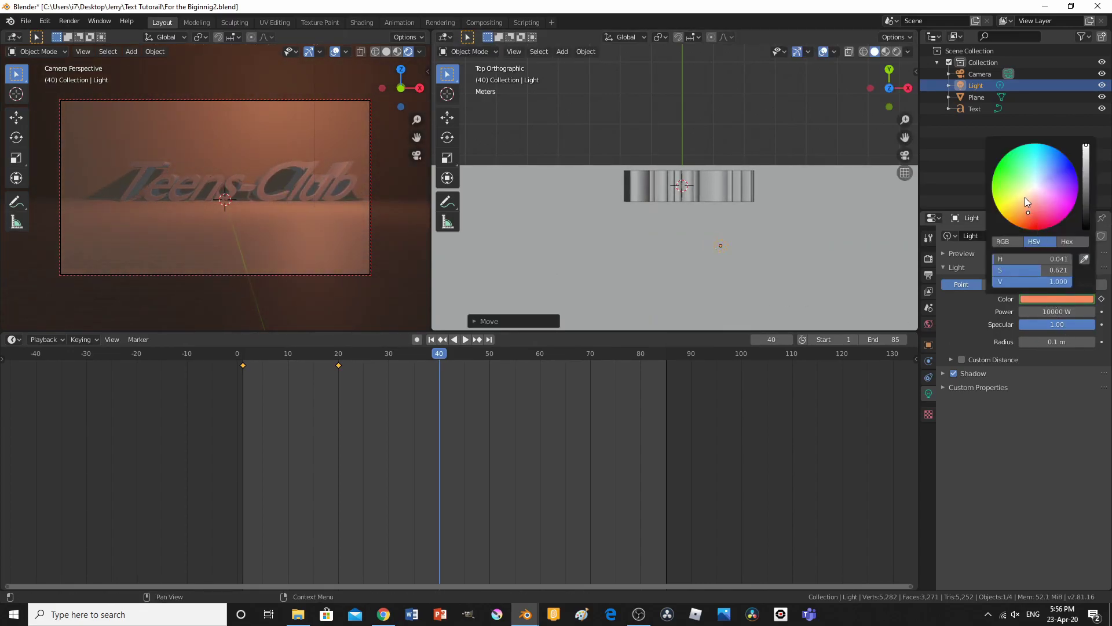
mouse_move(1025, 198)
mouse_down()
mouse_move(1007, 190)
mouse_move(1012, 201)
mouse_move(1015, 182)
mouse_up()
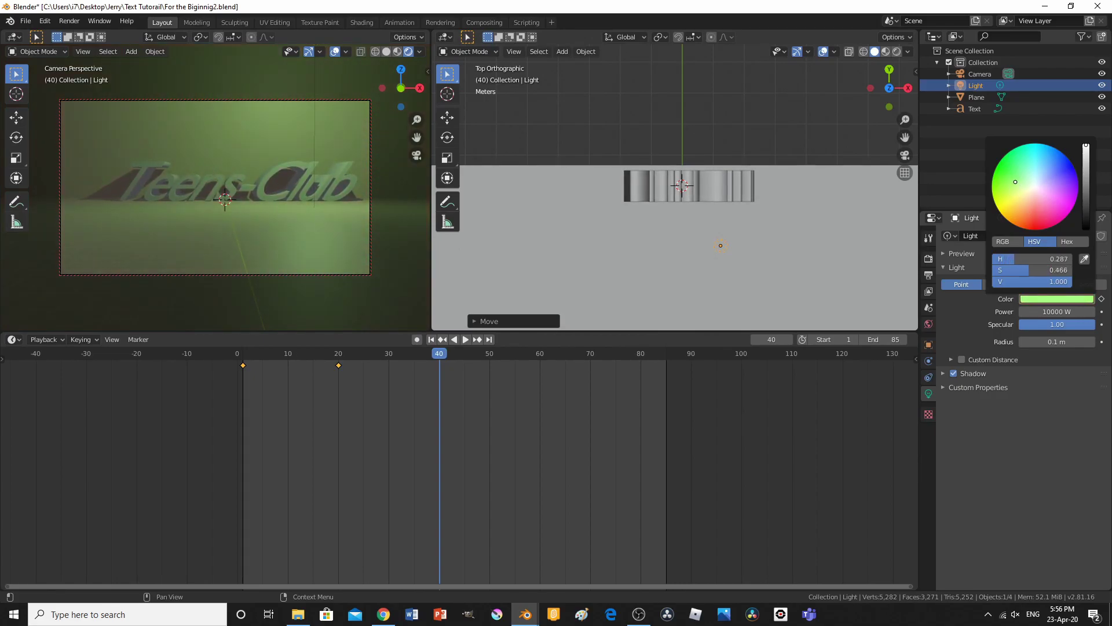
right_click(1037, 296)
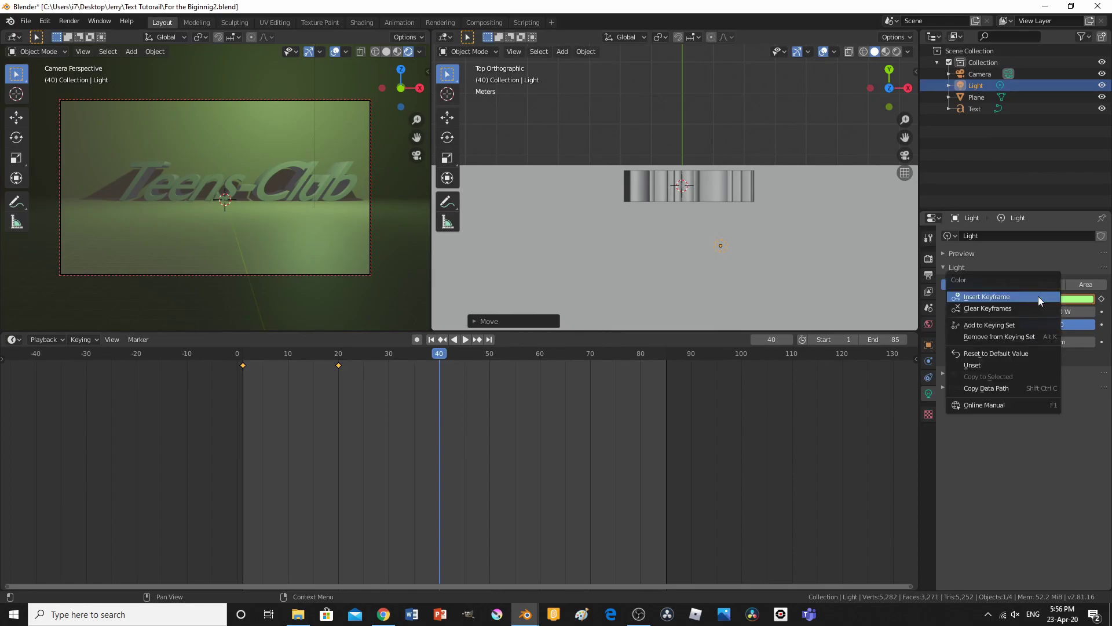
click(1038, 296)
- Move the point light to a new position along the X axis
key(g)
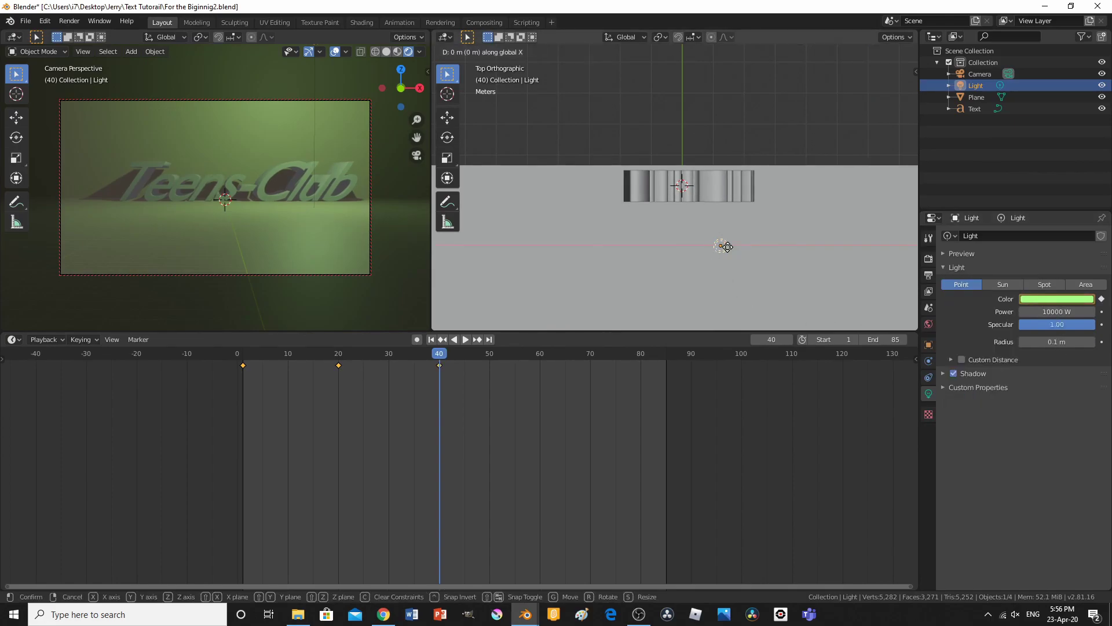
key(x)
click(793, 266)
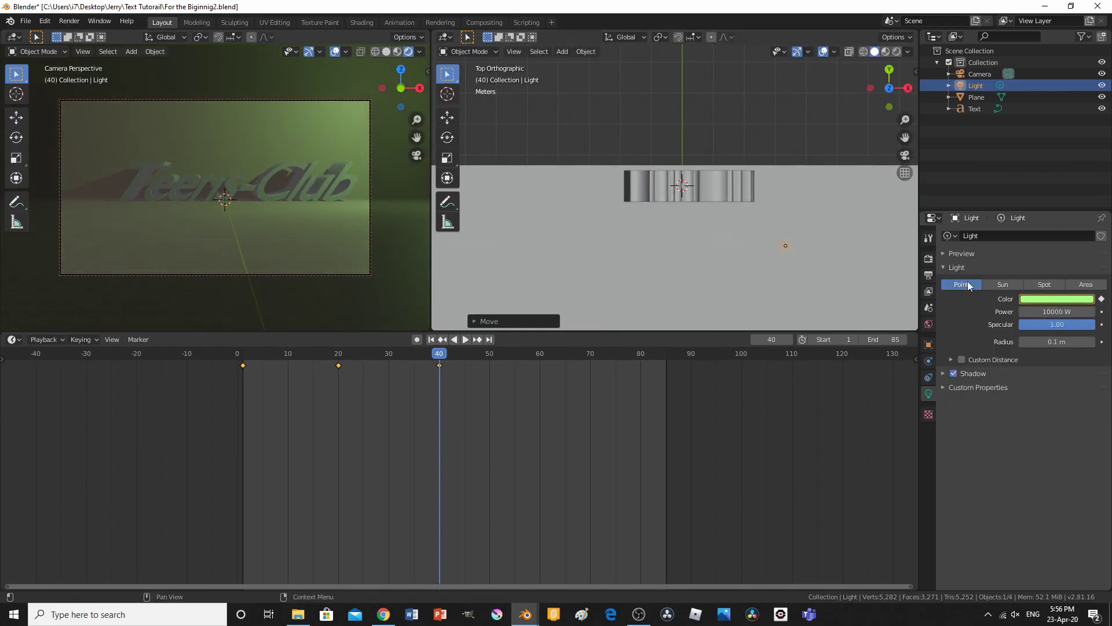
- Change the light colour to pink and key it at frame 60
click(1056, 299)
mouse_move(1023, 209)
mouse_down()
mouse_move(1033, 152)
mouse_move(1050, 189)
mouse_up()
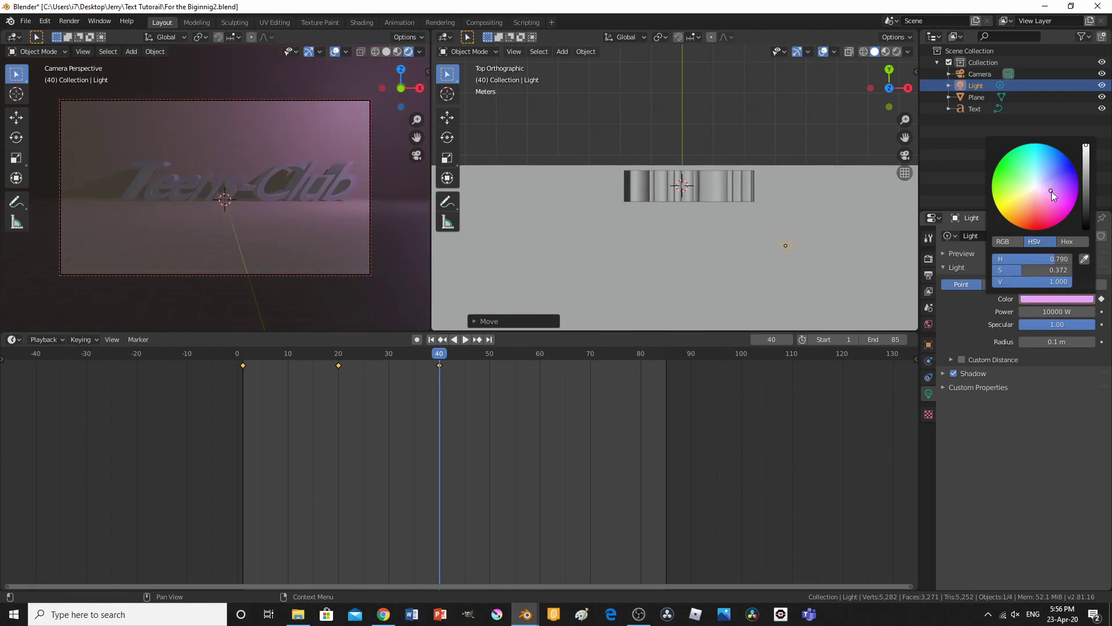
click(538, 355)
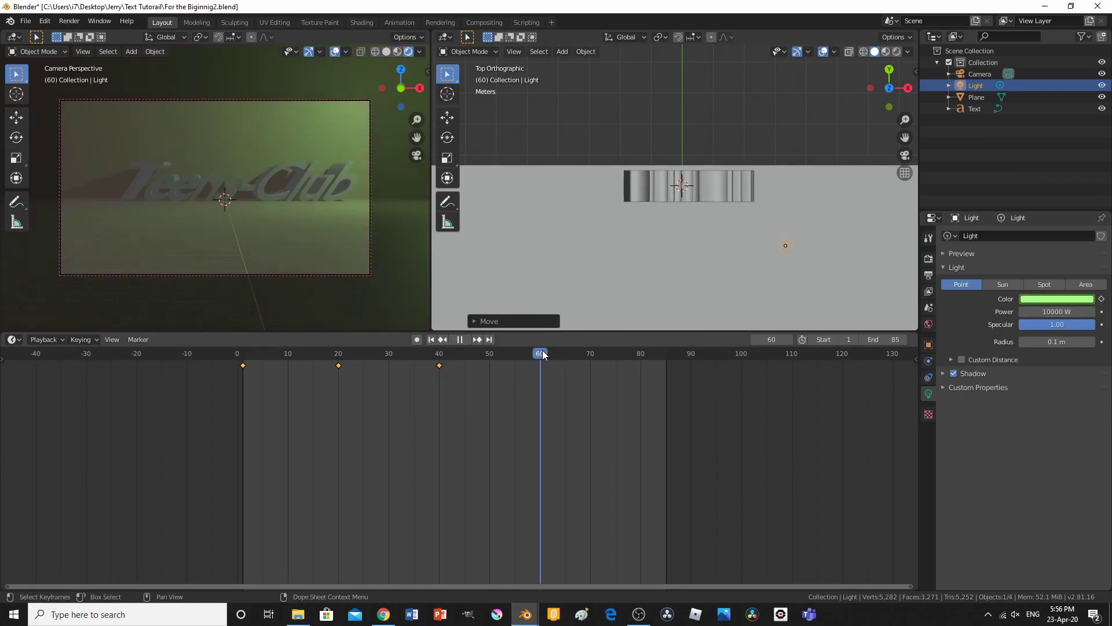
right_click(1038, 297)
click(1038, 296)
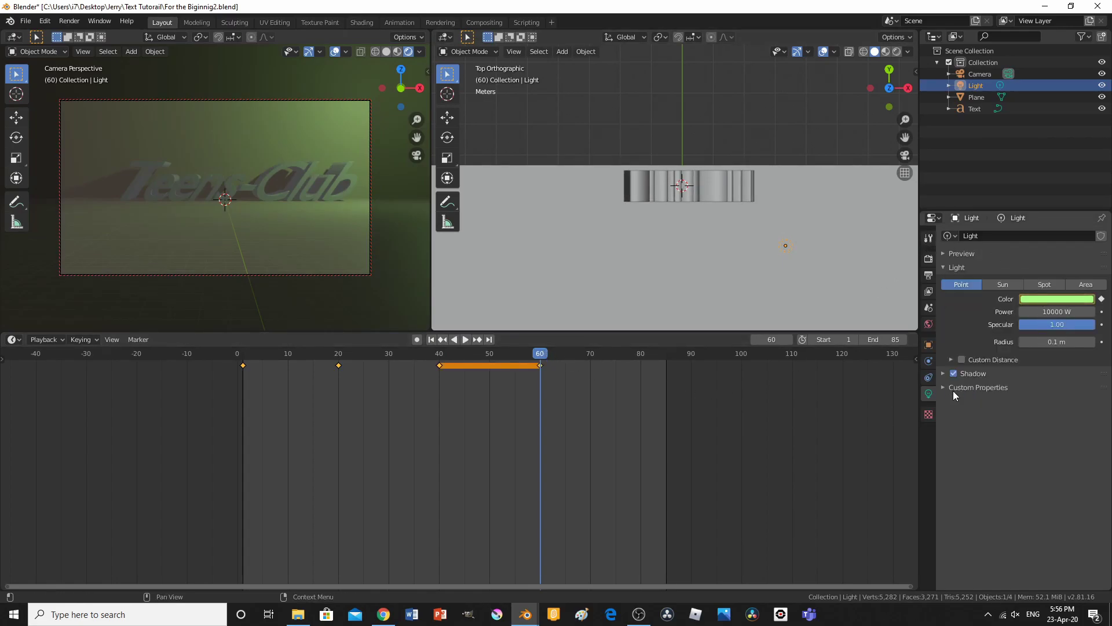
- Undo and redo the frame-60 colour key, select it in the timeline, then undo it
key(ctrl+z)
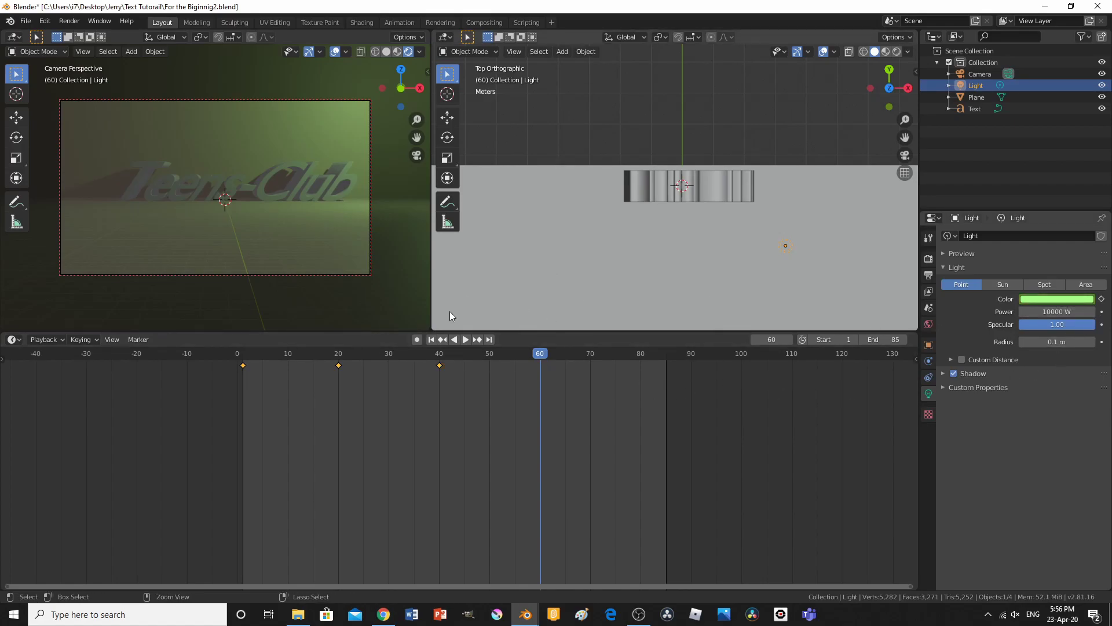
key(ctrl+shift+z)
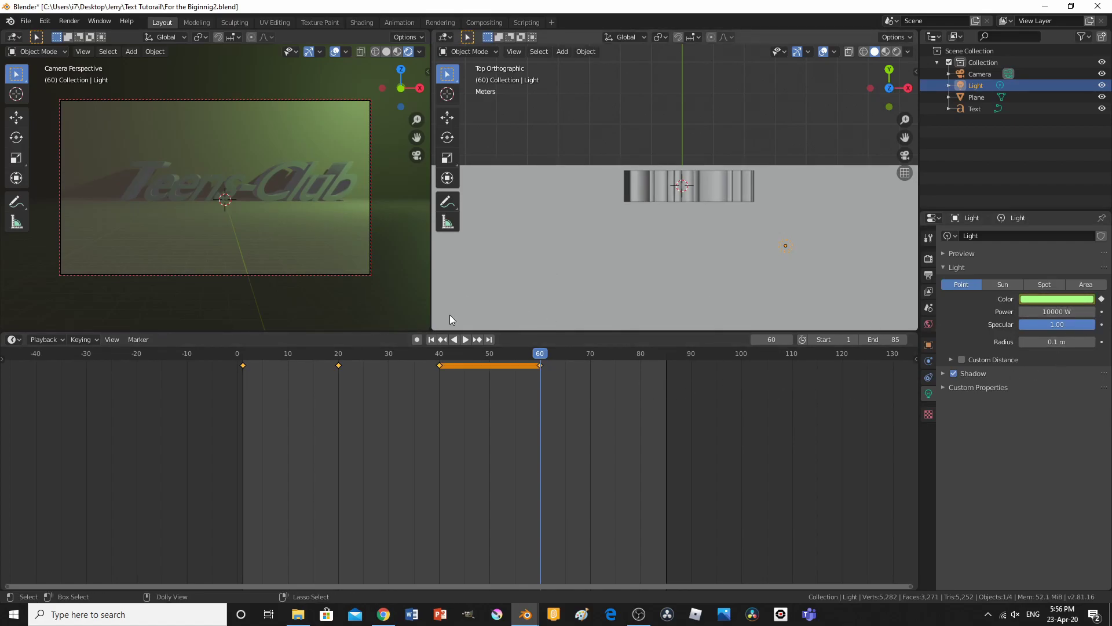
click(556, 399)
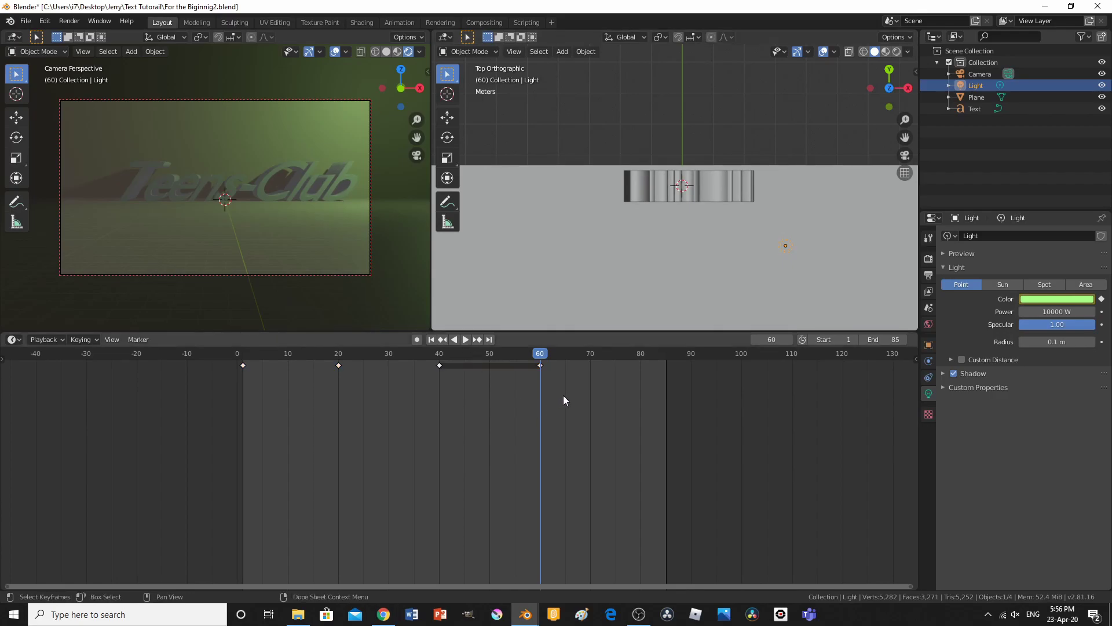
click(540, 365)
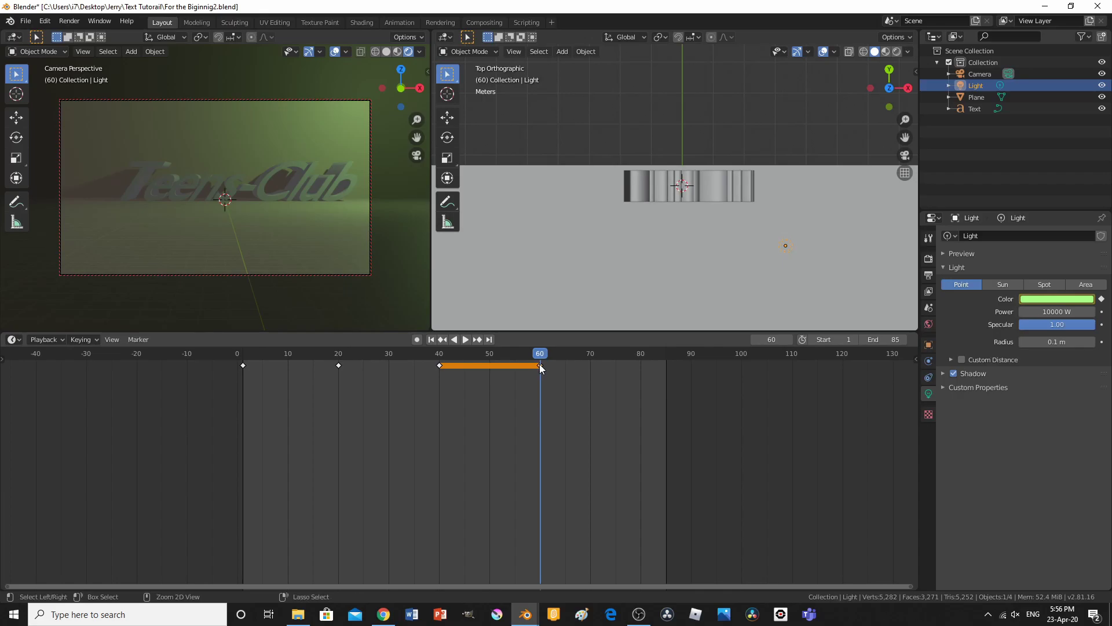
key(ctrl+z)
key(ctrl+z)
key(ctrl+z)
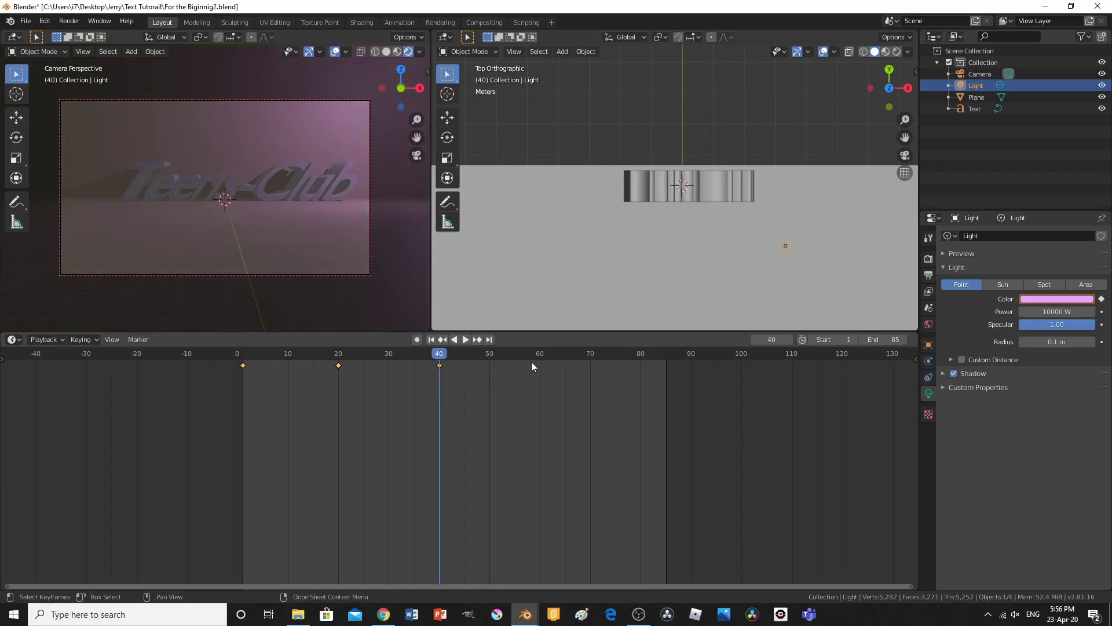
- Play the colour animation and stop it with the current frame at 60
click(540, 353)
key(space)
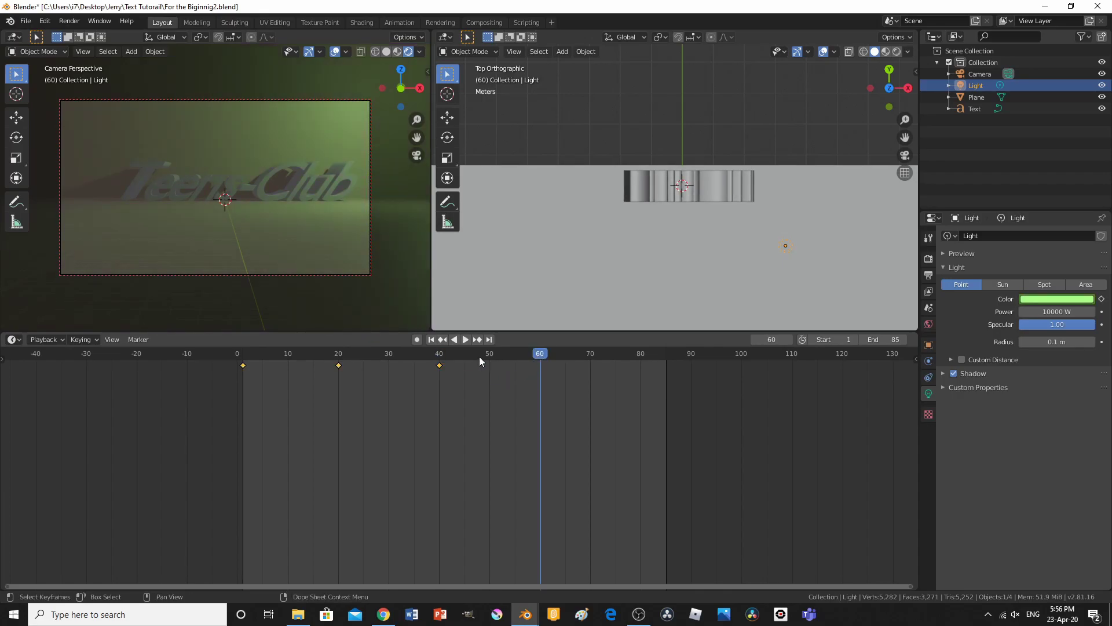
click(439, 354)
key(space)
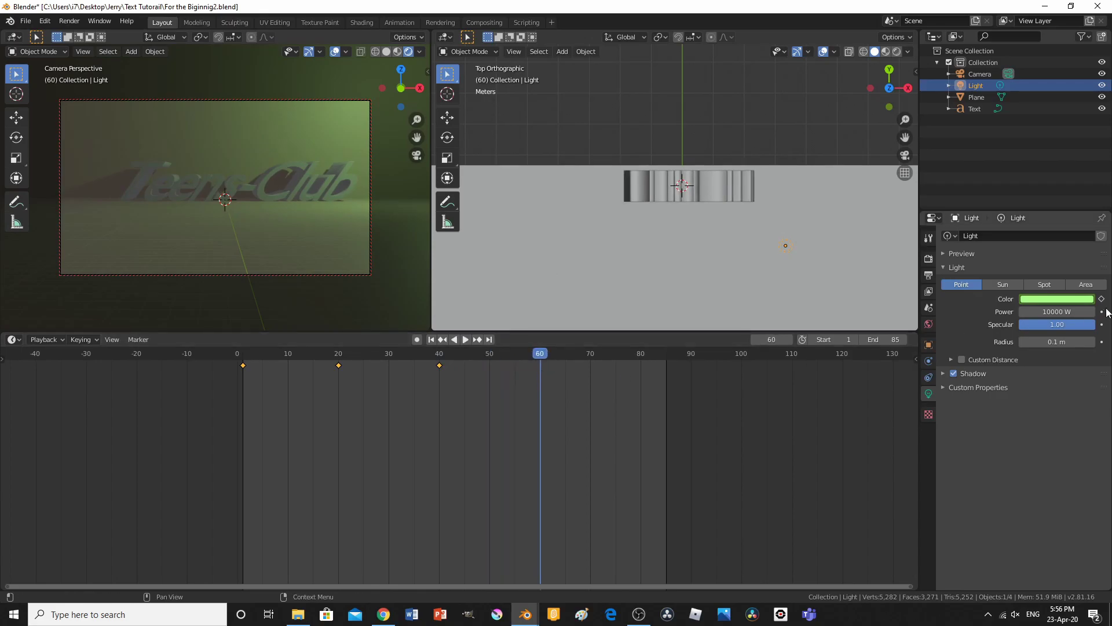
- Set the light colour to pink again and insert a Color keyframe at frame 60
click(1069, 301)
drag(1030, 219, 1049, 189)
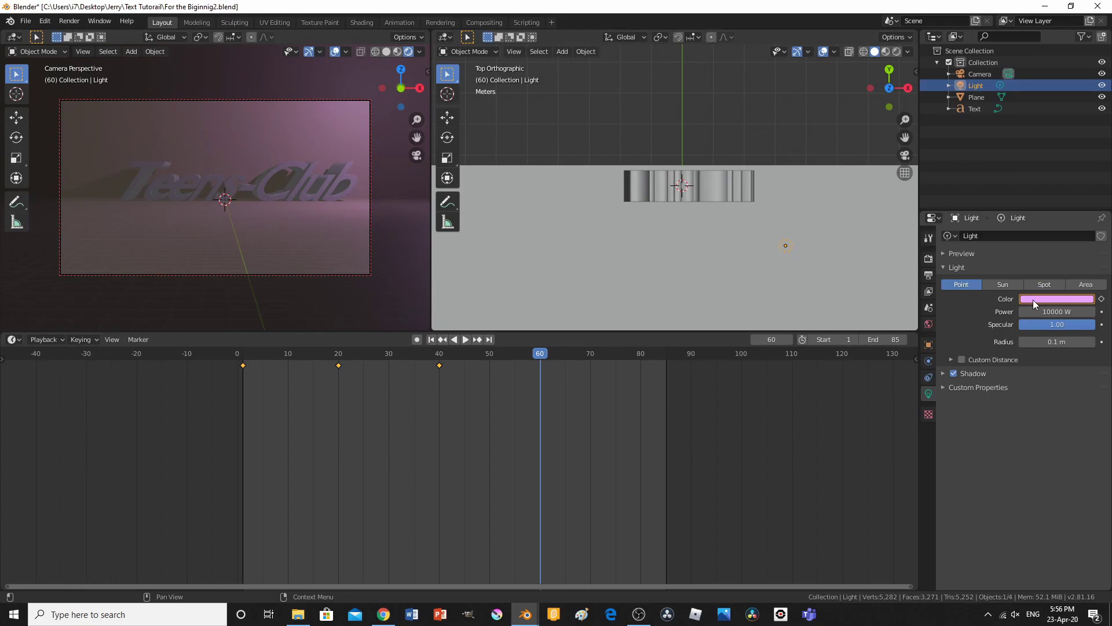
right_click(1034, 300)
click(1034, 300)
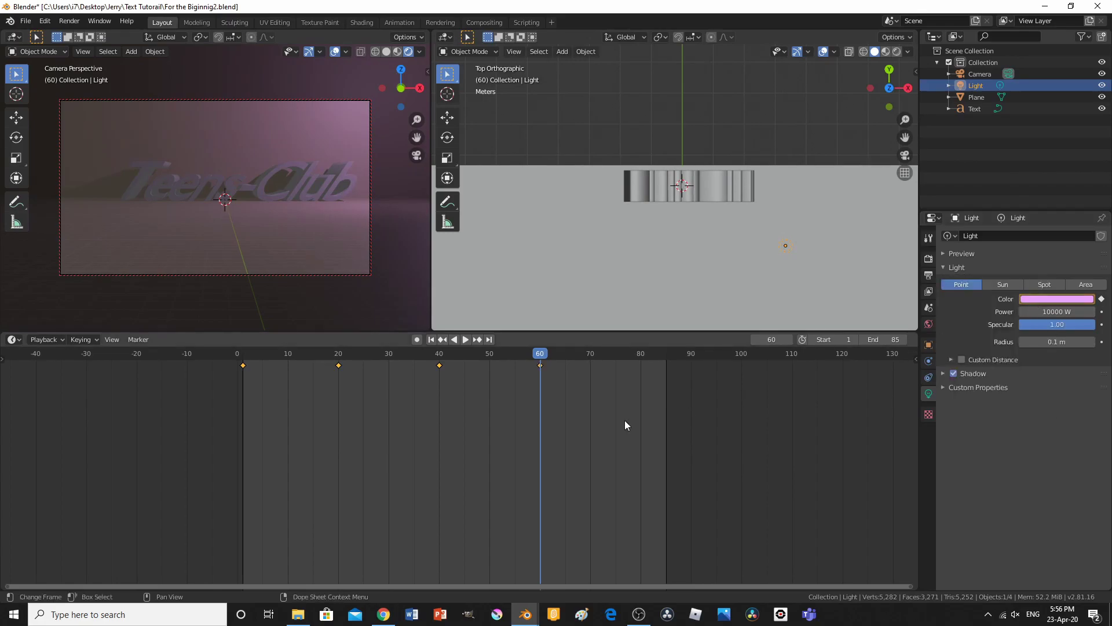
- At frame 80, select the frame-1 colour keyframe, delete it, then restore it with undo
click(640, 353)
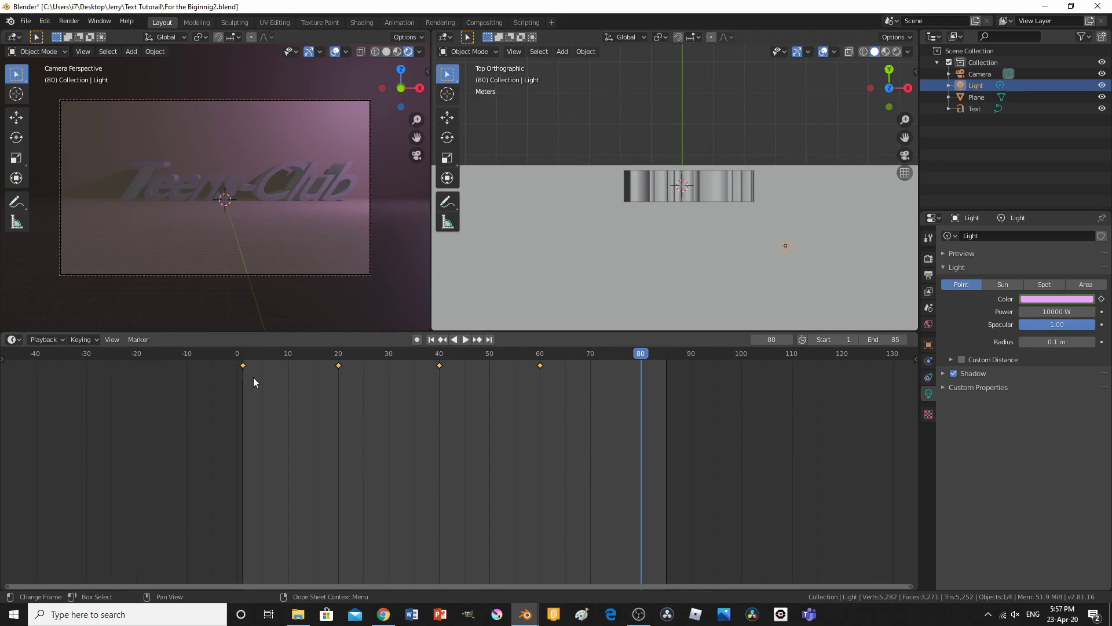
click(238, 361)
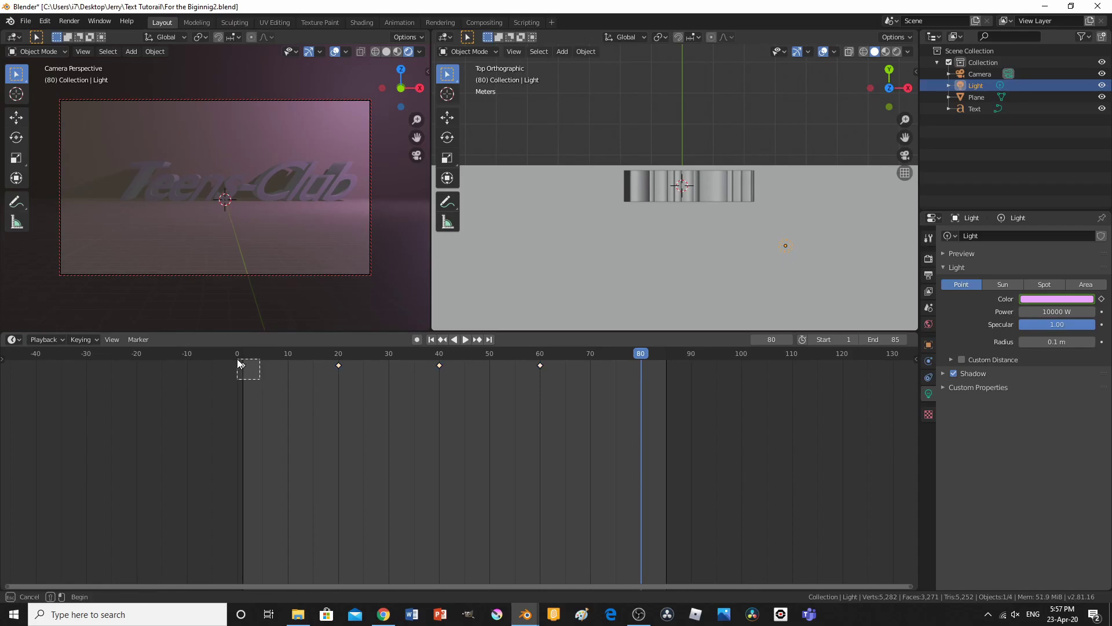
key(Delete)
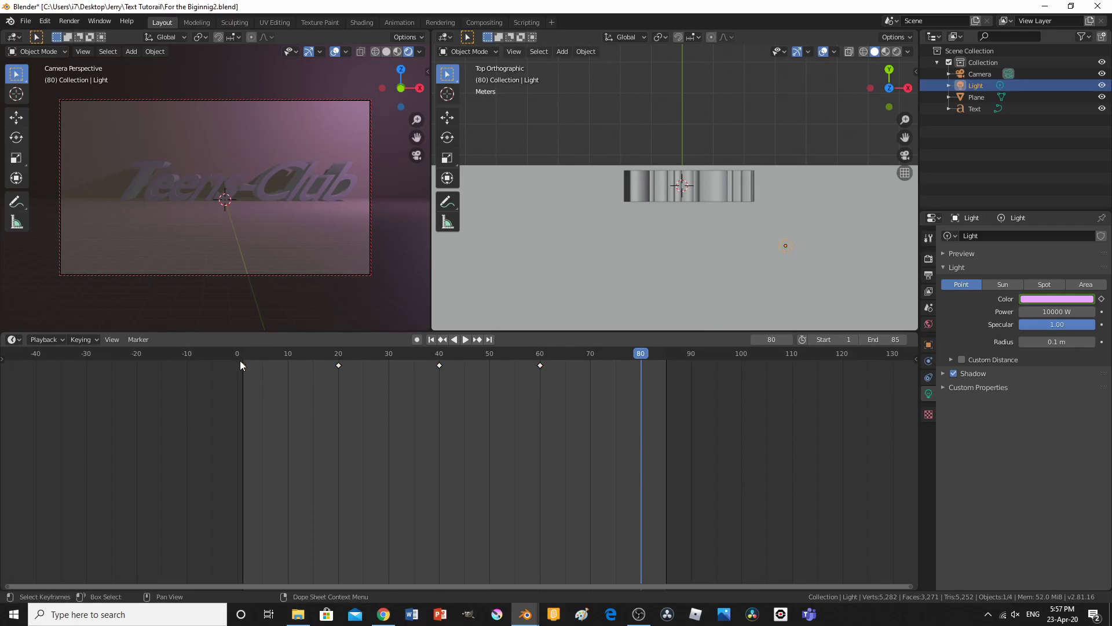
key(ctrl+z)
- Duplicate the frame-1 keyframe onto frame 80 and scrub back to preview the colour change
key(i)
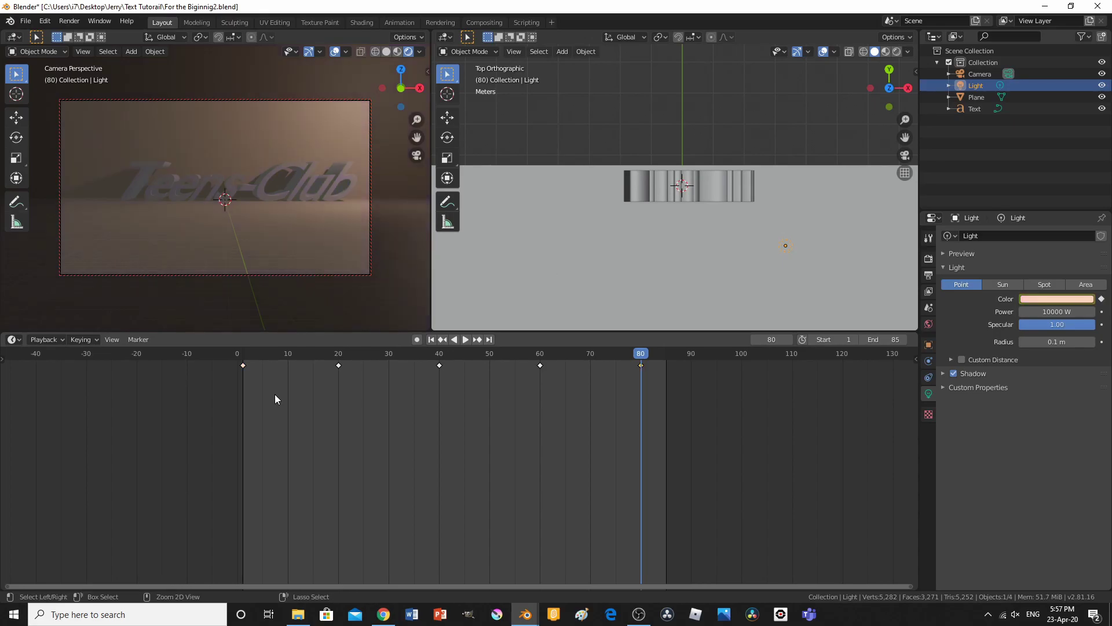
key(g)
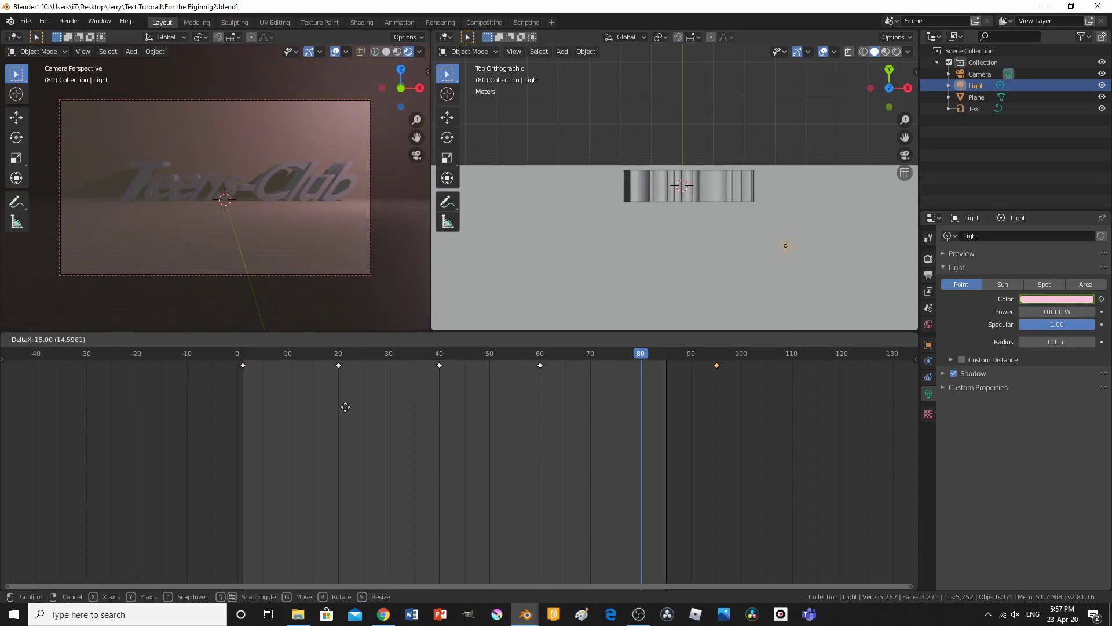
click(277, 383)
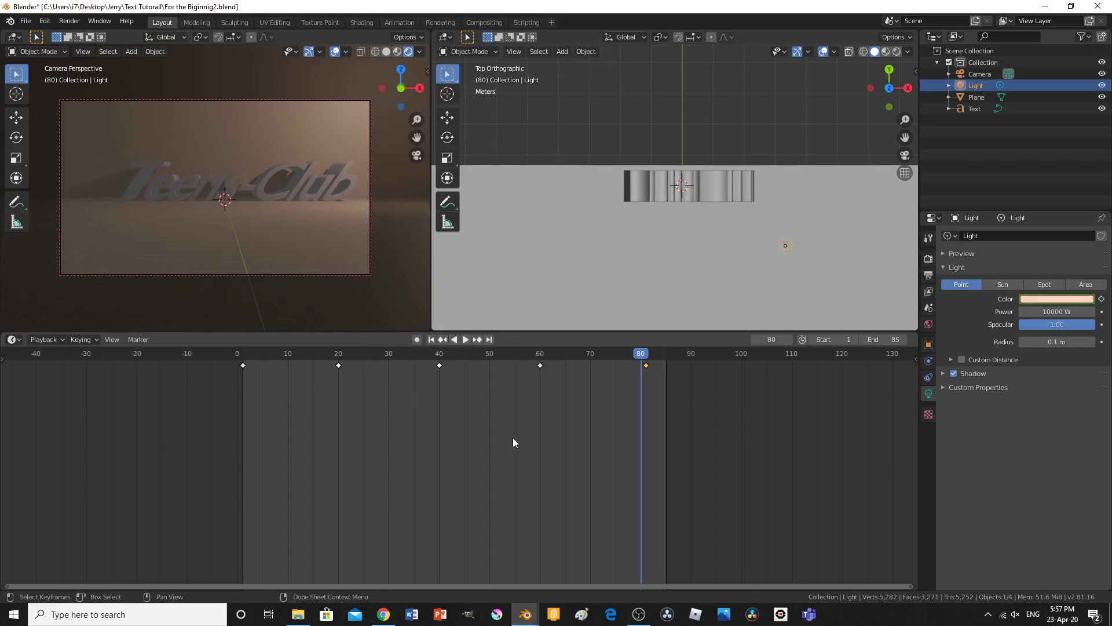
key(g)
click(643, 382)
drag(626, 345, 242, 342)
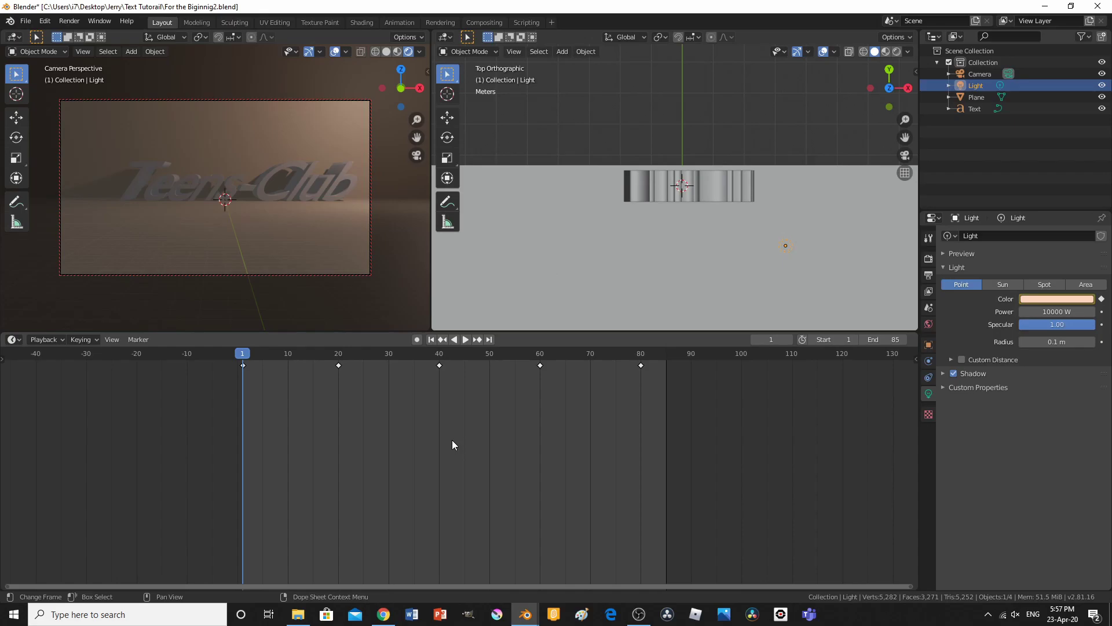
- Move the light further left of the text and return playback to frame 1
key(g)
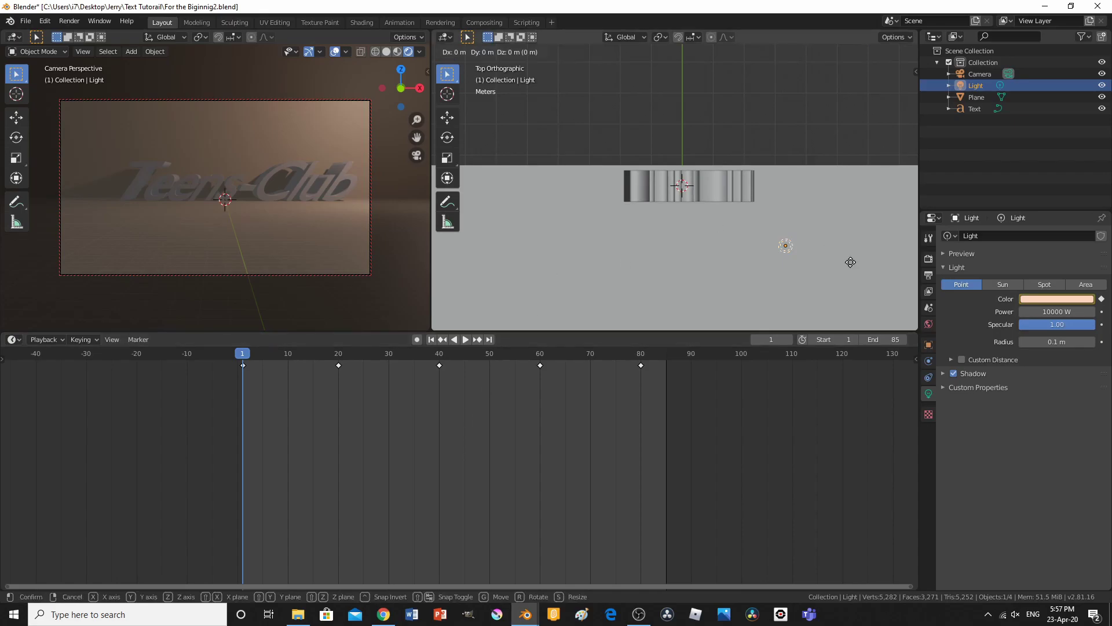
click(648, 210)
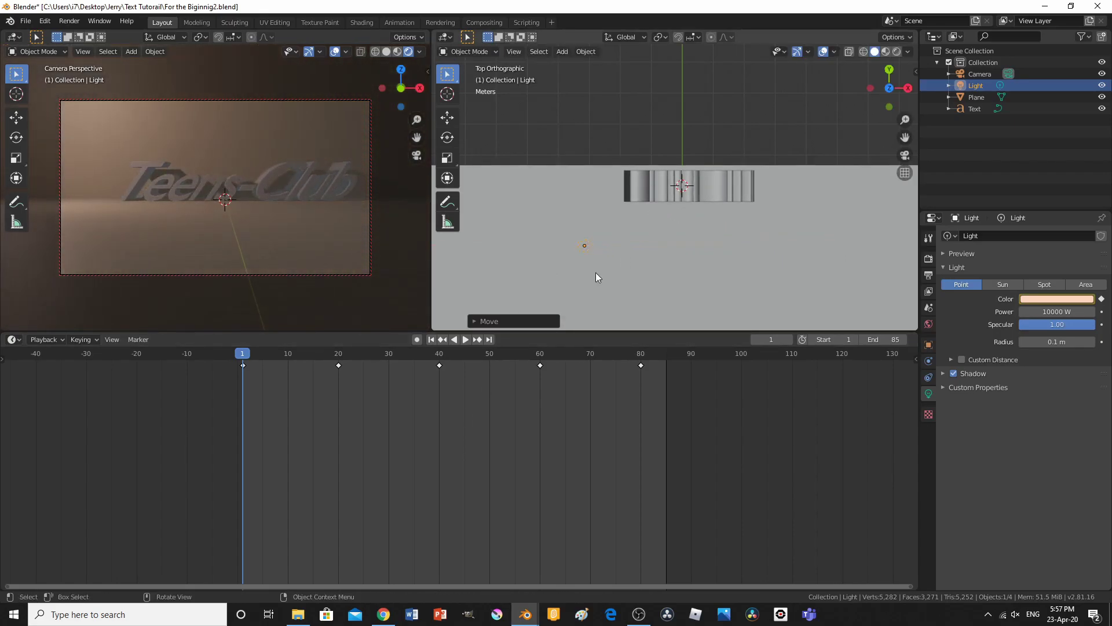
key(space)
click(240, 350)
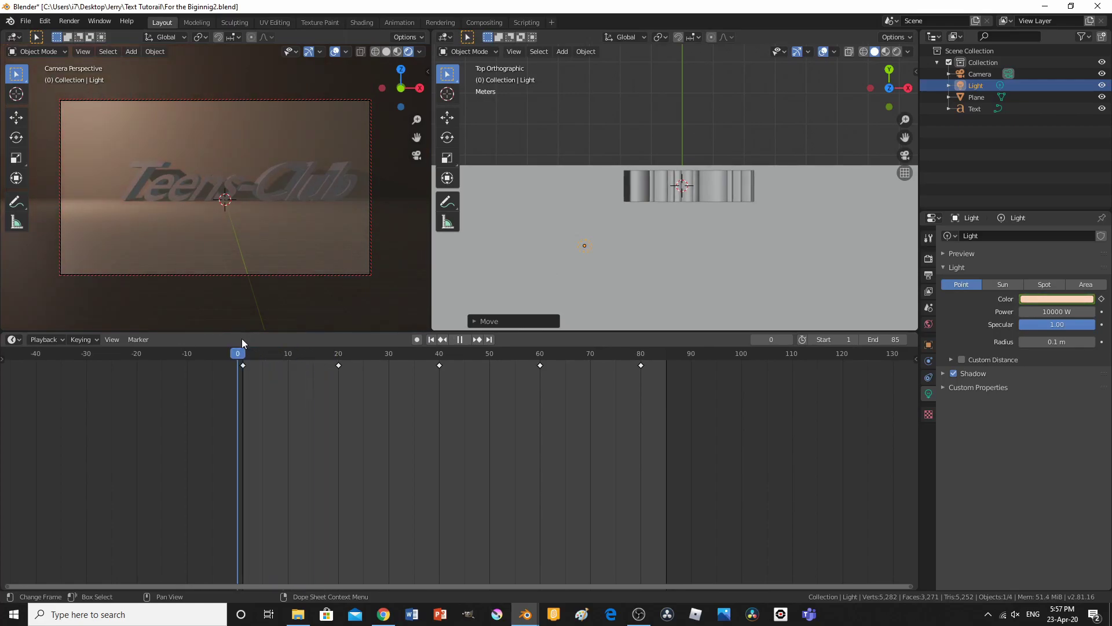
key(space)
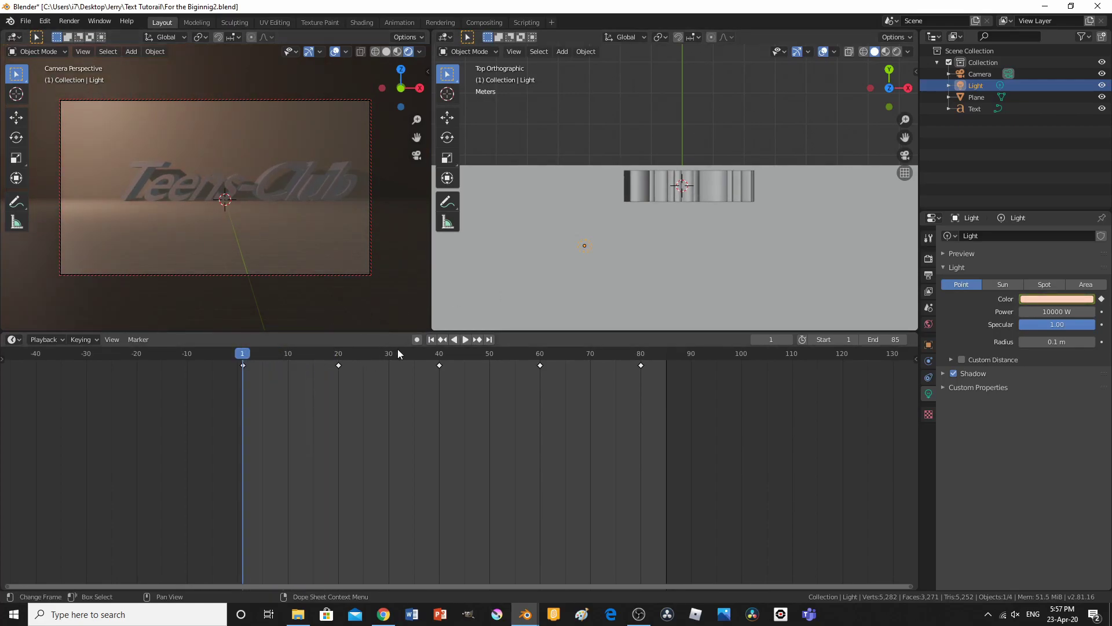
- Key the light's position at frame 1, slide it right along X at frame 20, and toggle auto-keying
key(g)
click(609, 270)
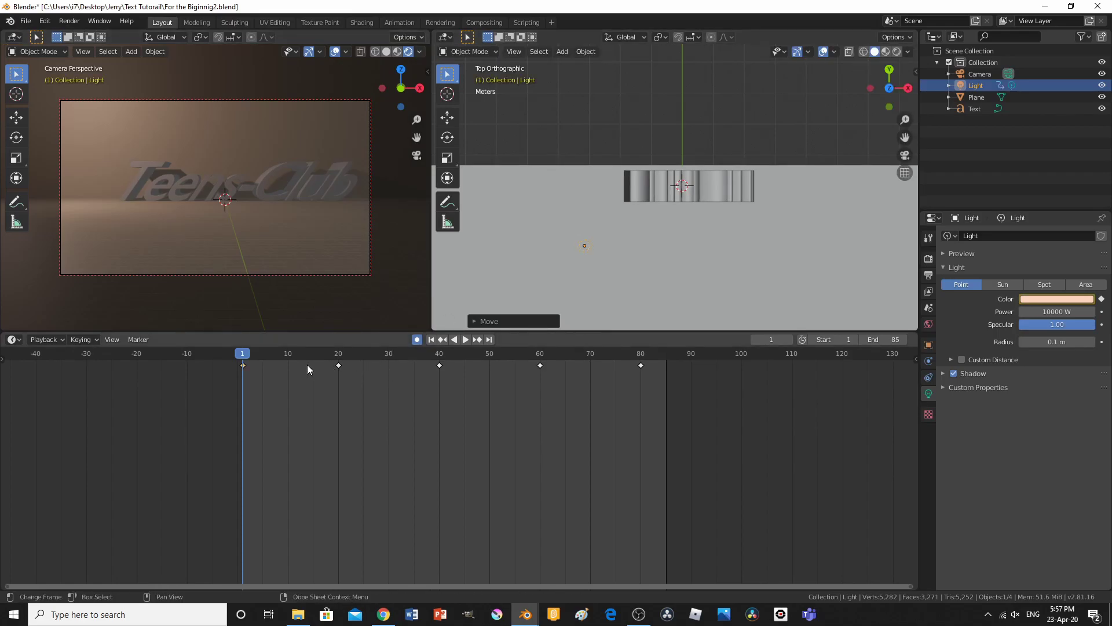
click(339, 353)
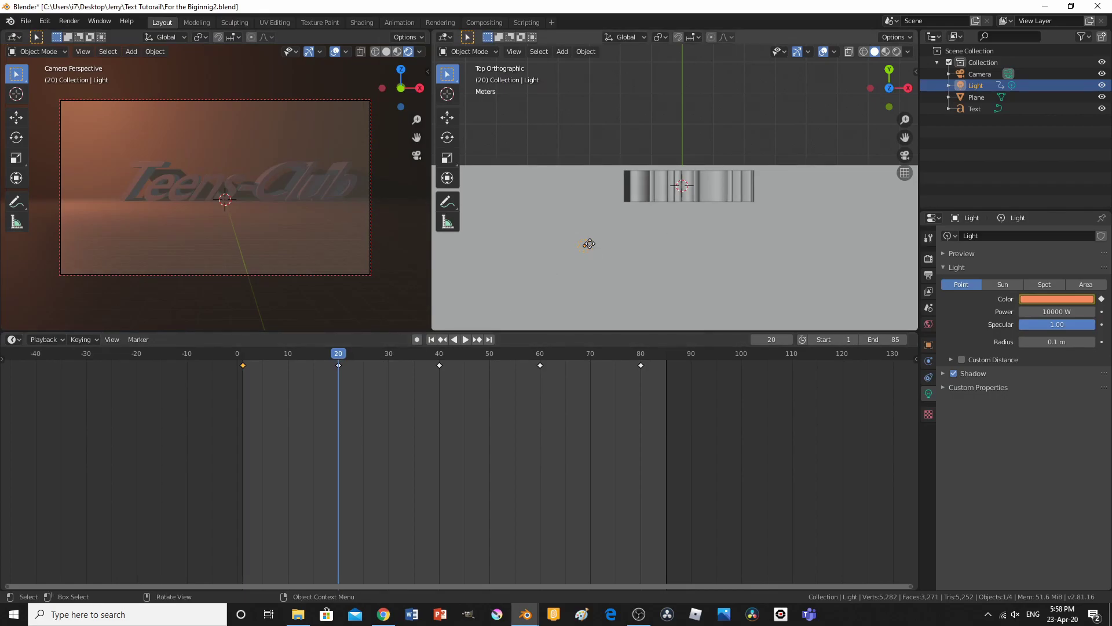
key(g)
key(y)
key(x)
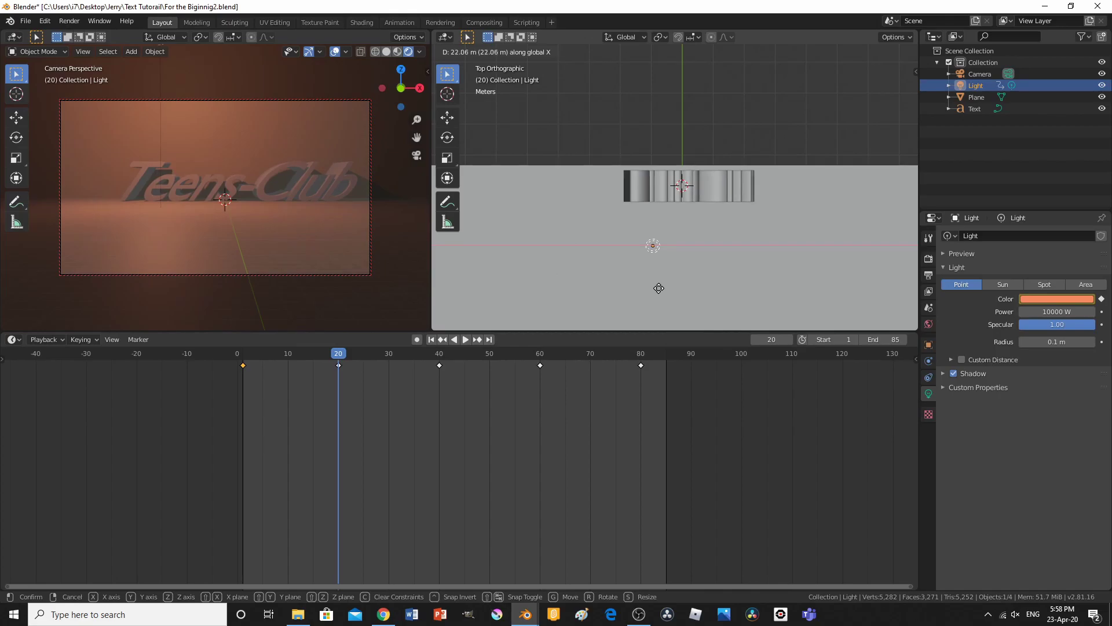
click(659, 288)
click(418, 340)
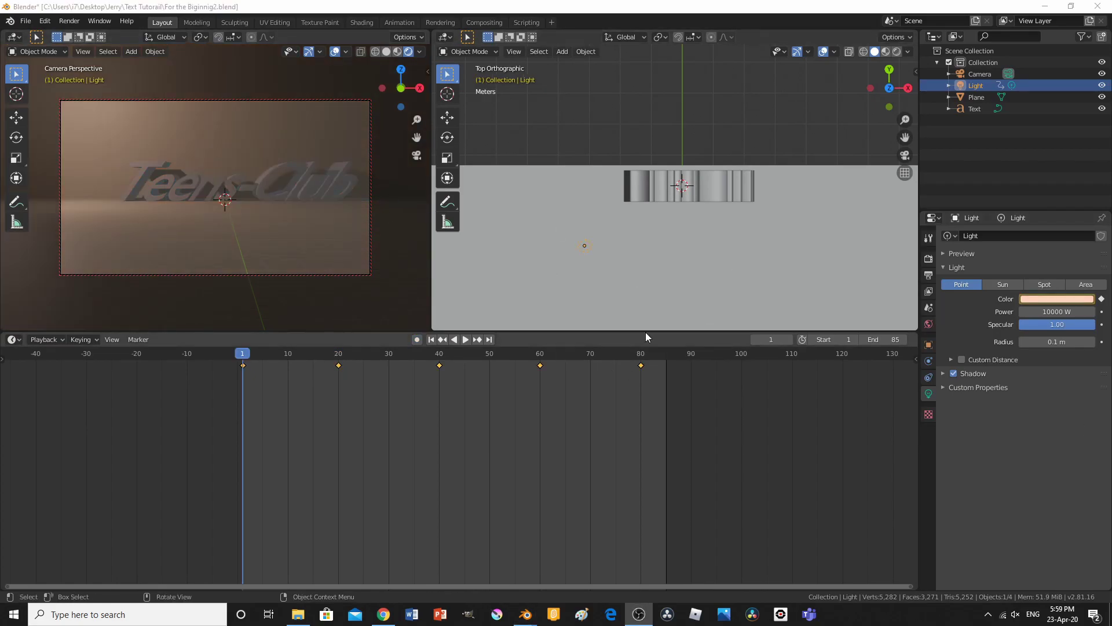
drag(644, 329, 621, 495)
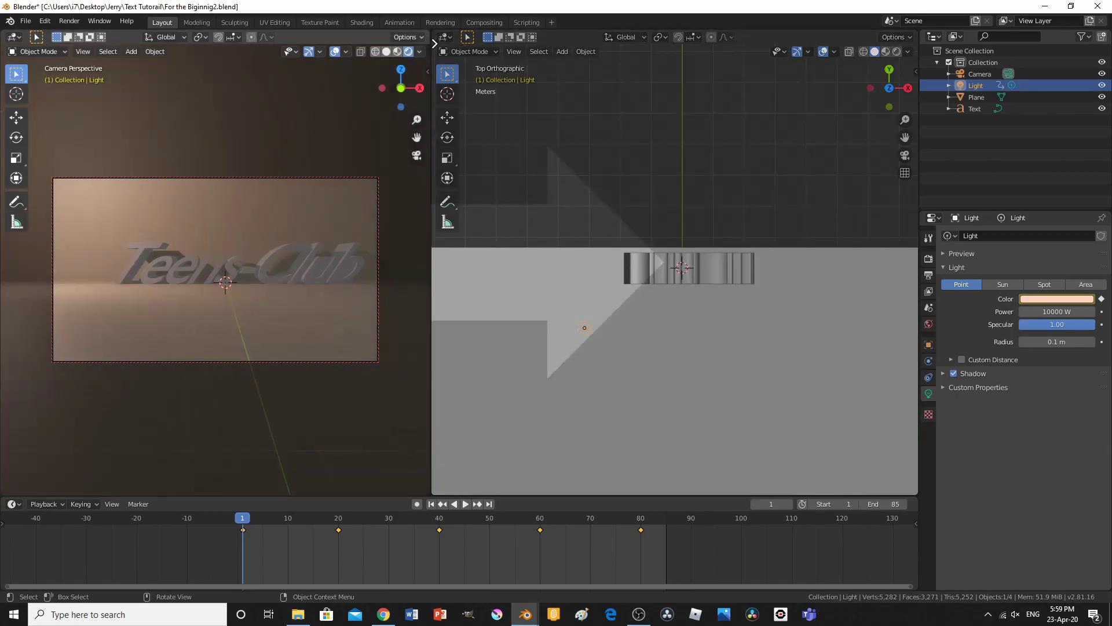
- Merge the top view into the camera view and preview the light animation from frame 1
drag(433, 43, 588, 285)
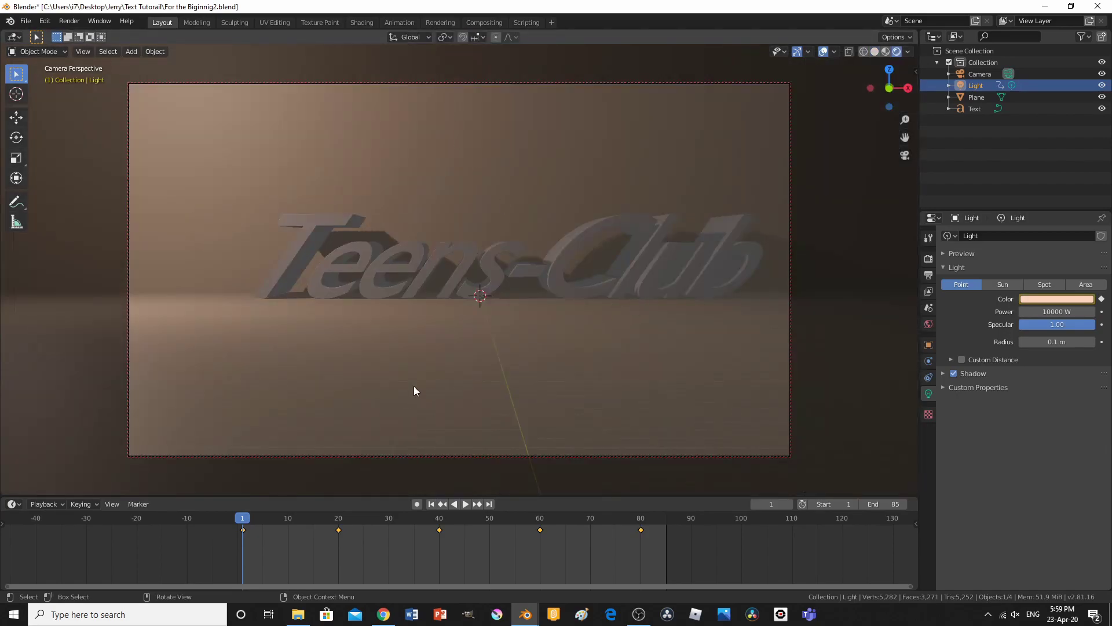
key(space)
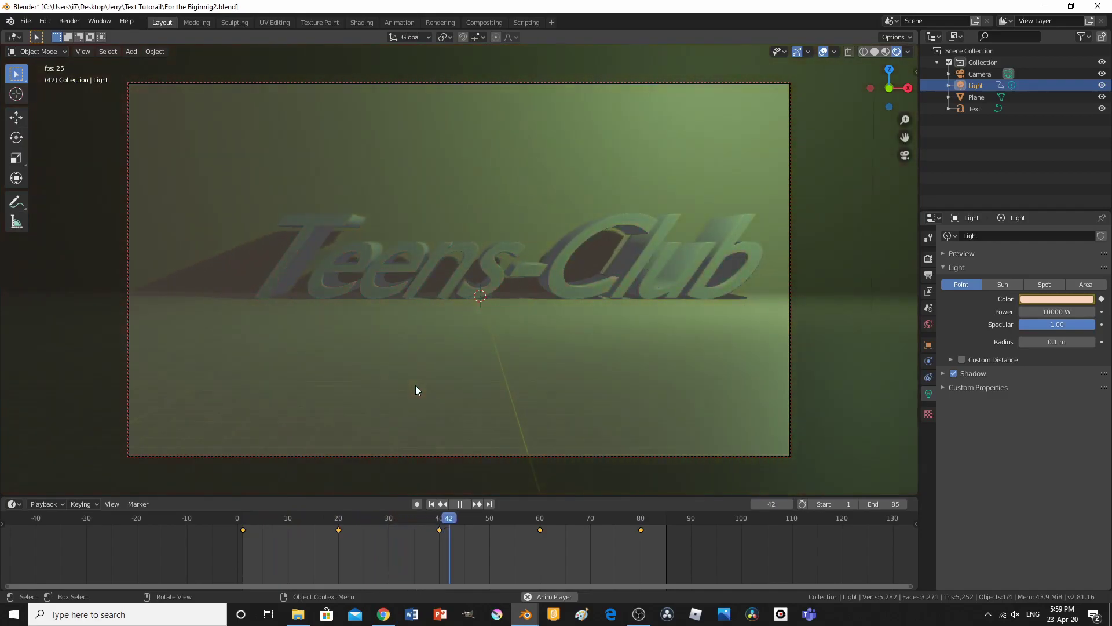
click(460, 504)
click(431, 504)
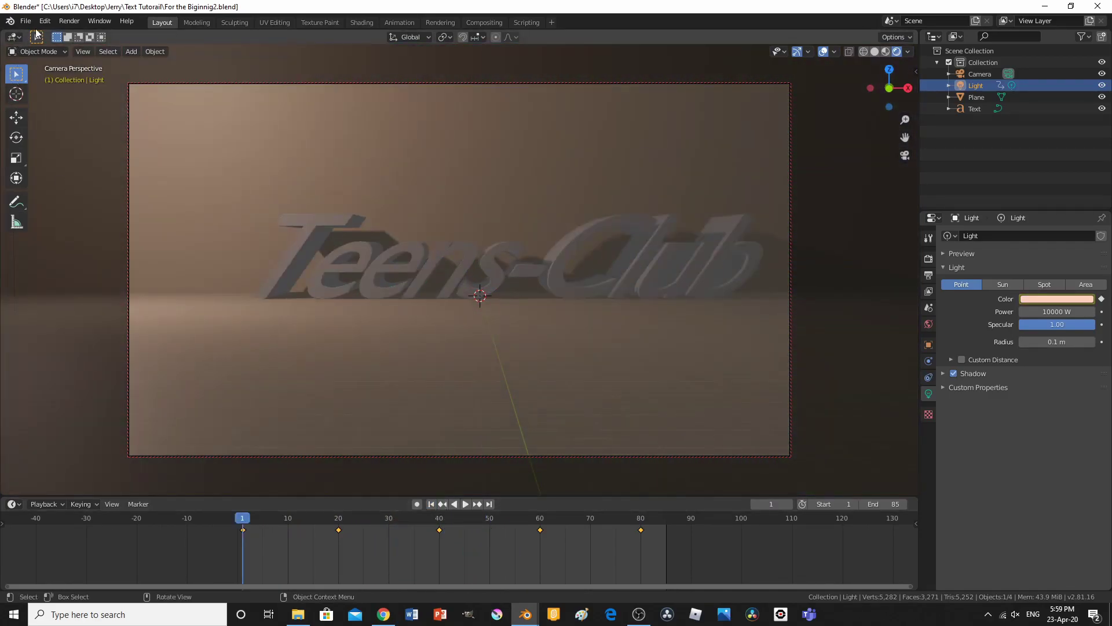
- Save the project as 'For the Biginnig2.blend'
click(68, 20)
key(ctrl+s)
shift+middle_drag(524, 297, 502, 300)
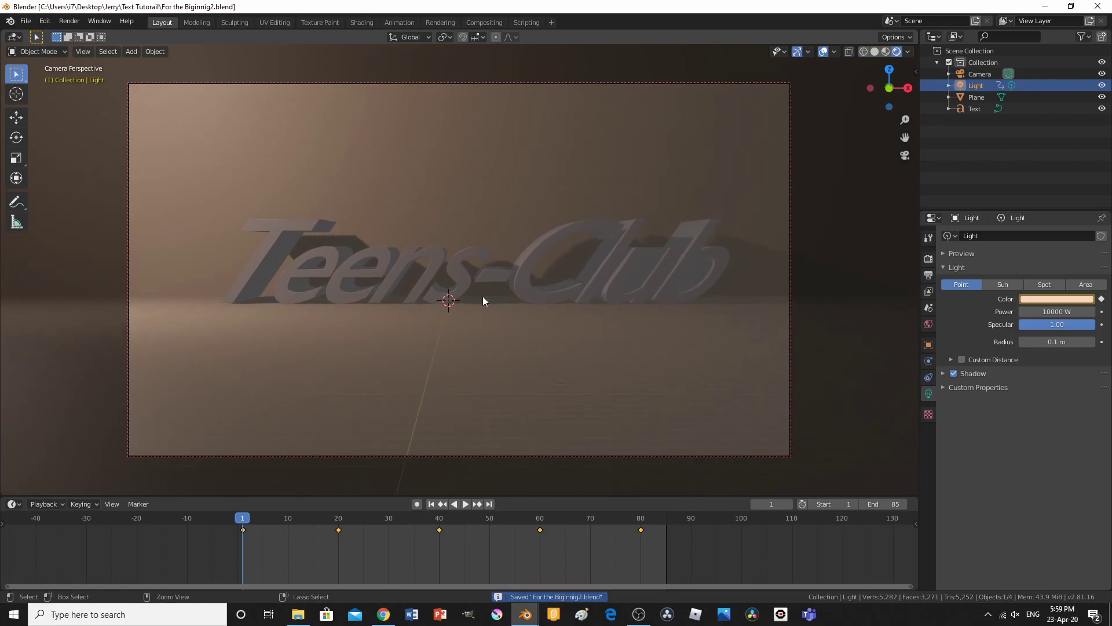
- Render all 85 frames of the Teens-Club animation with Render Animation
click(70, 22)
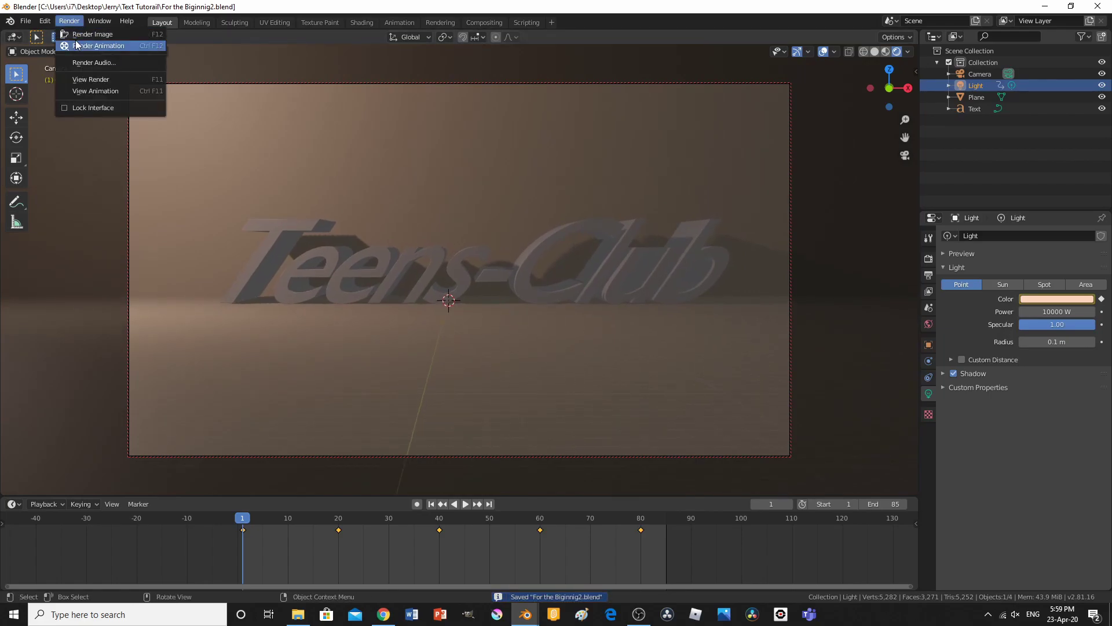
click(80, 45)
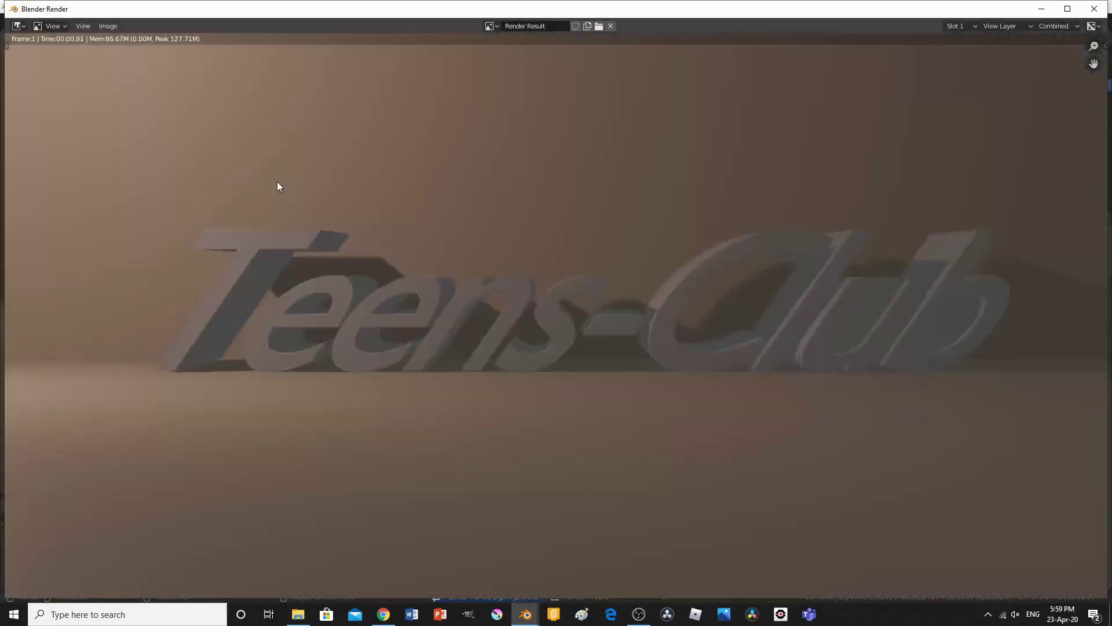
scroll(350, 235, down, 2)
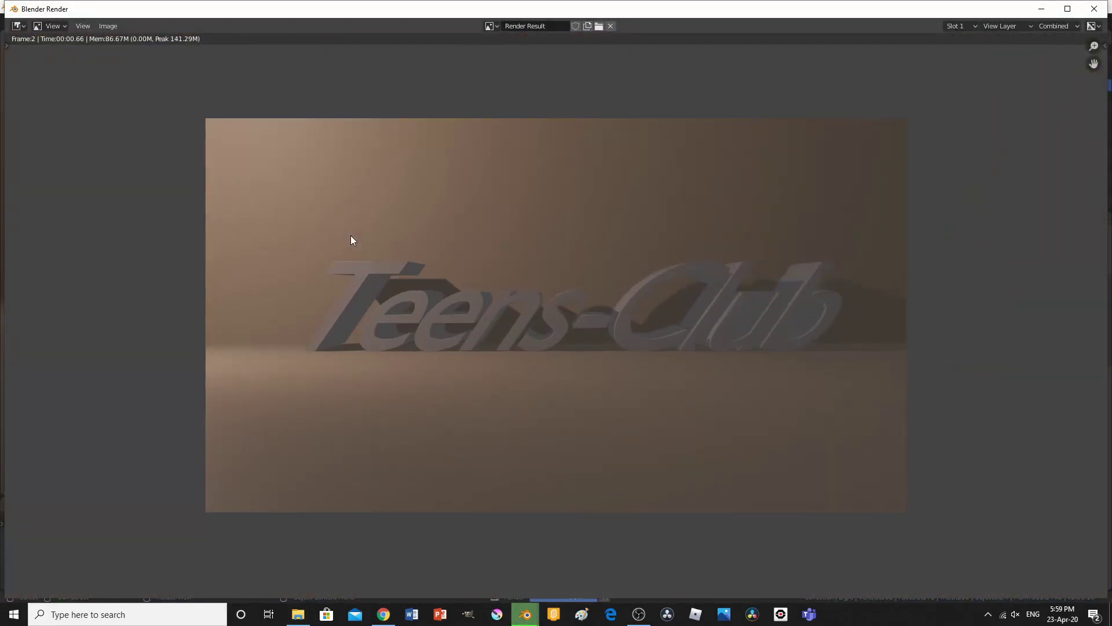
scroll(350, 236, down, 1)
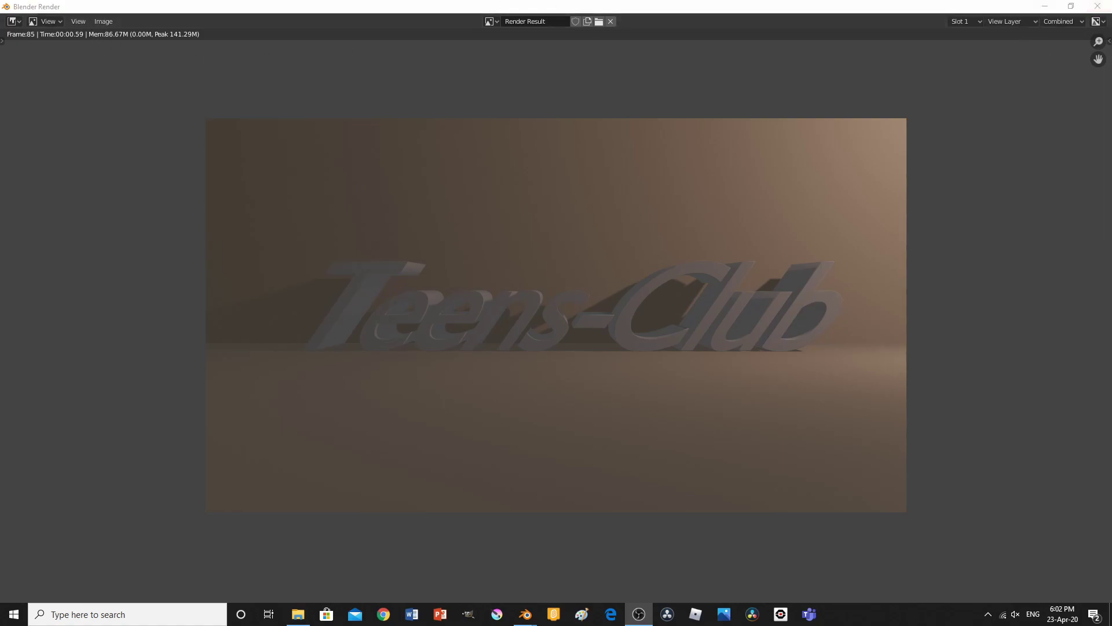
- Close the render result and play the rendered frames with View Animation
key(Escape)
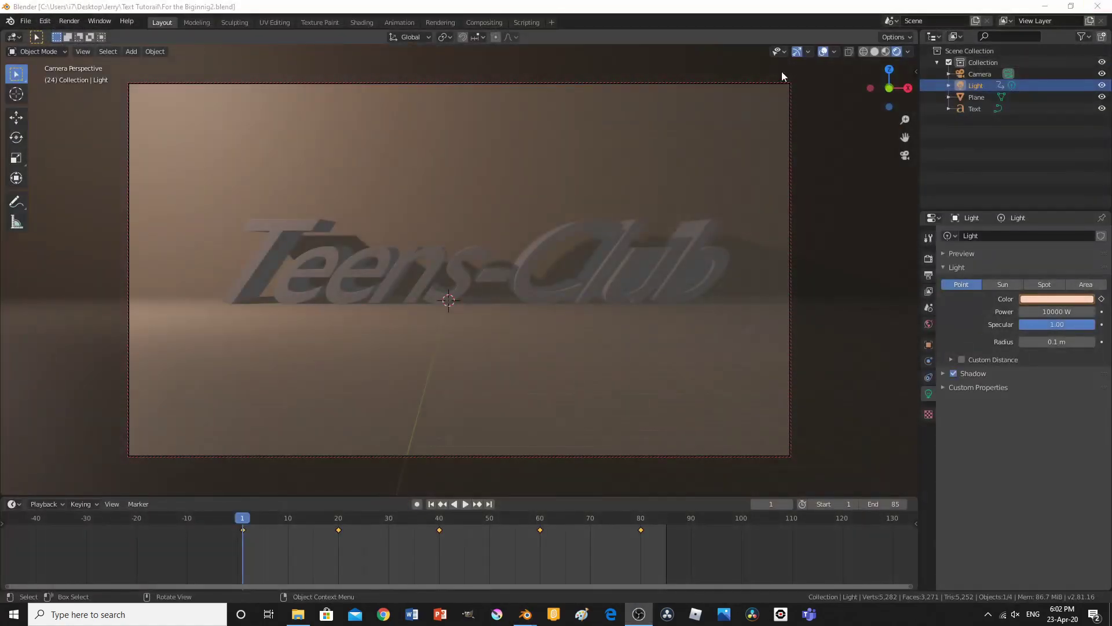
click(75, 22)
click(105, 94)
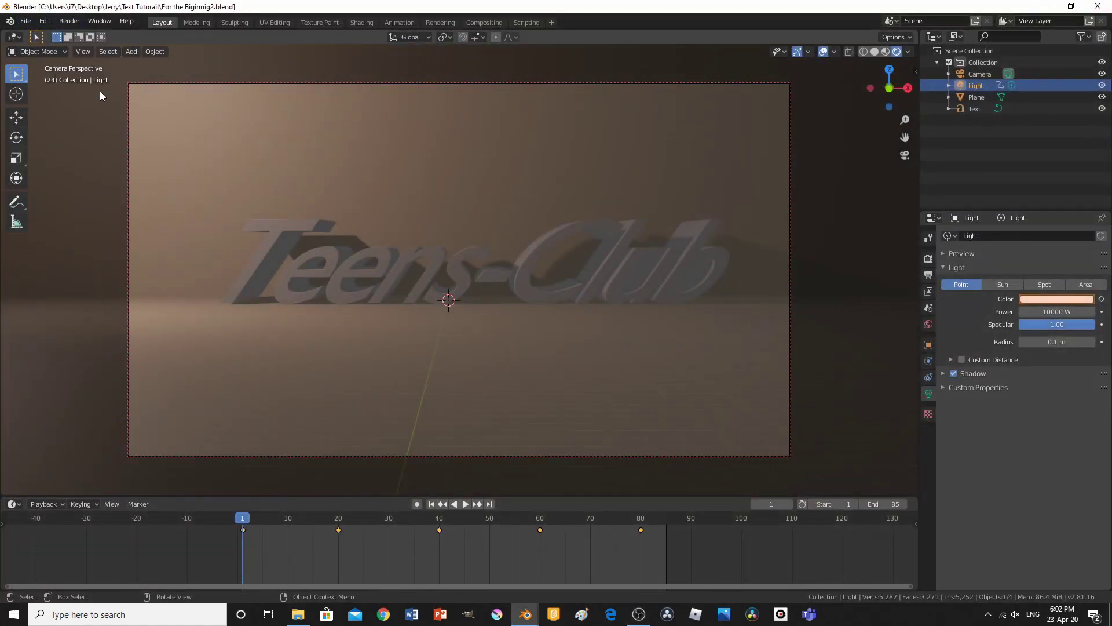